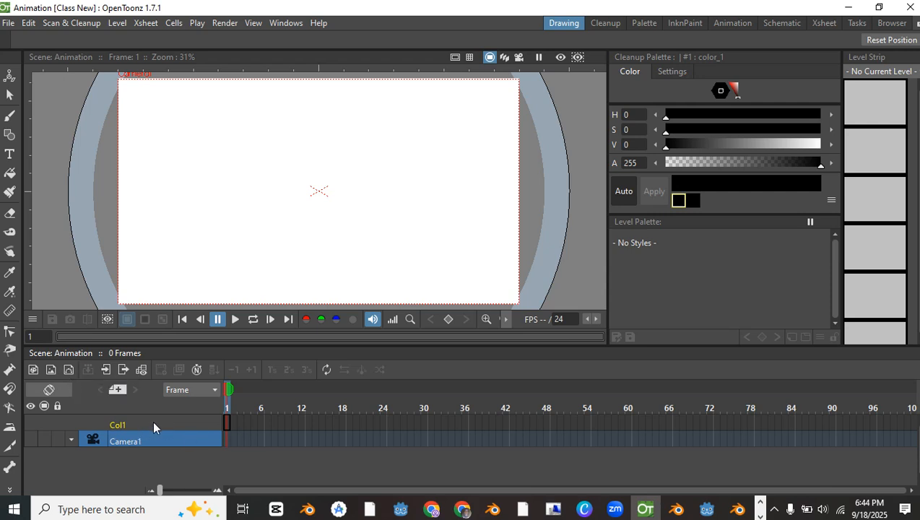
Create a new Toonz Vector Level named B at frame 1 of the first column
{"action": "left_click", "coordinate": [68, 370]}
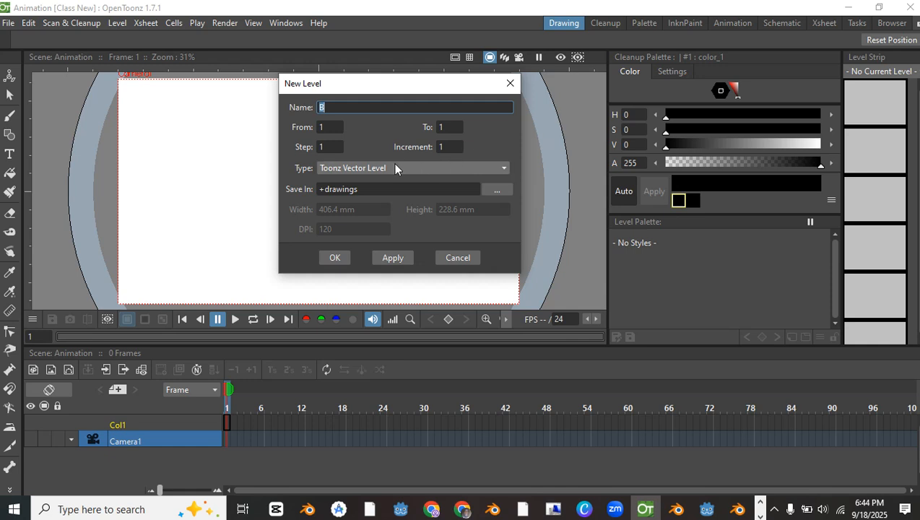
{"action": "left_click", "coordinate": [336, 259]}
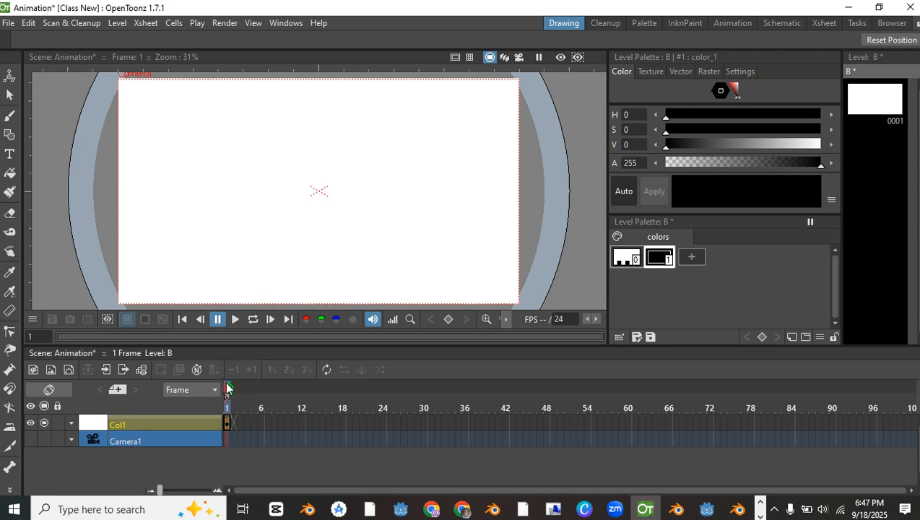
View the Animation workspace, toggle its Xsheet between vertical and horizontal layouts, and return to the Drawing workspace
{"action": "left_click", "coordinate": [730, 23]}
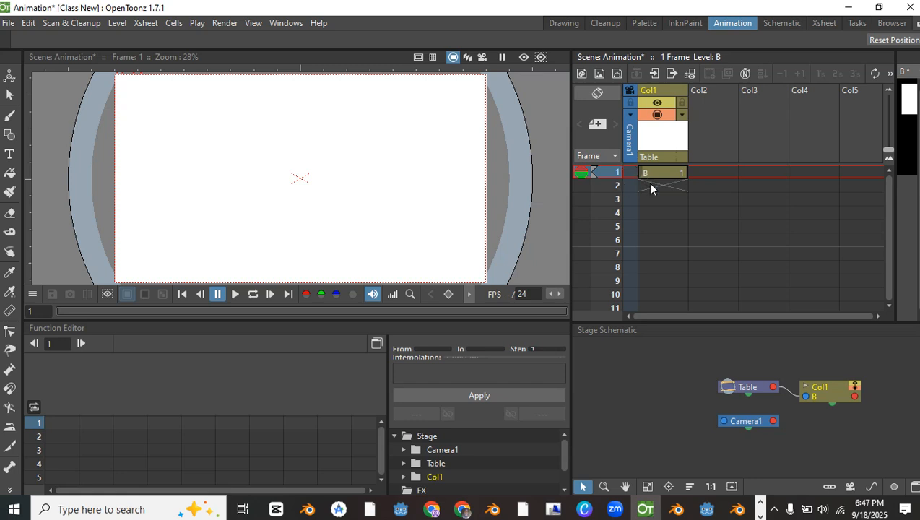
{"action": "left_click", "coordinate": [599, 94]}
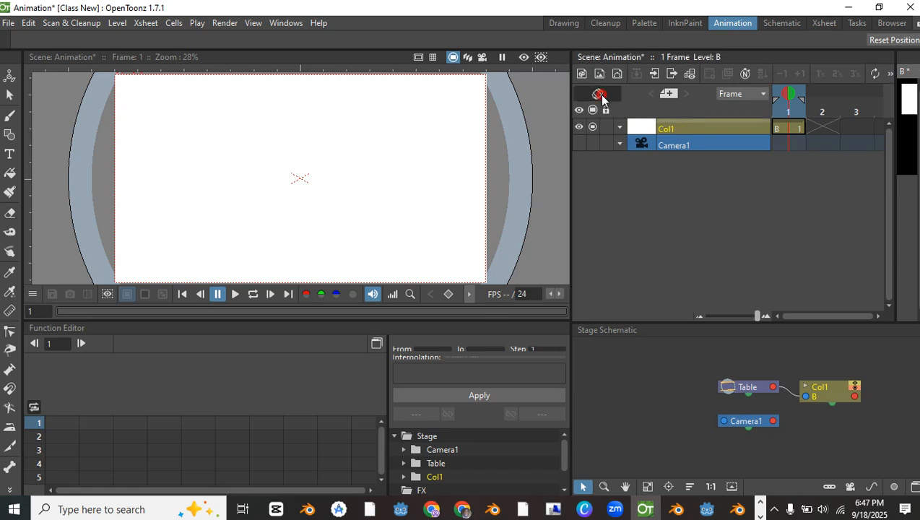
{"action": "left_click", "coordinate": [599, 94]}
{"action": "left_click", "coordinate": [598, 92]}
{"action": "left_click", "coordinate": [604, 94]}
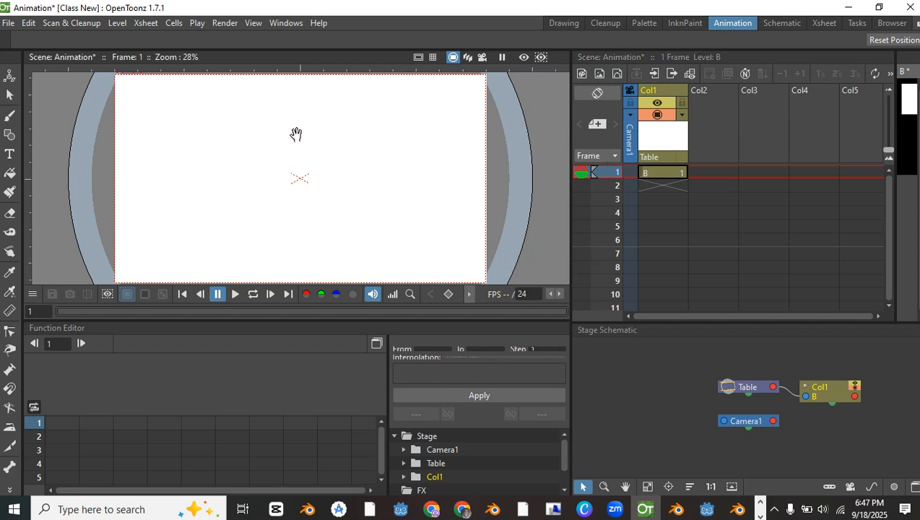
{"action": "left_click", "coordinate": [564, 23]}
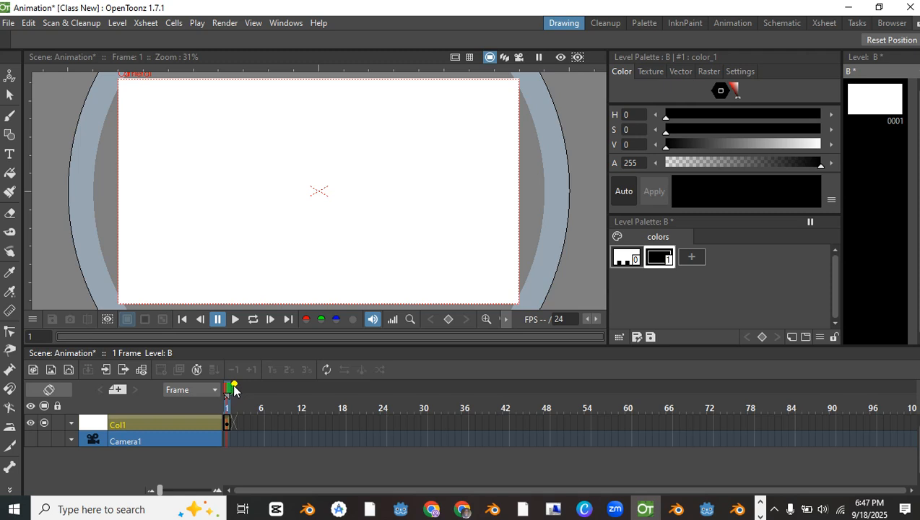
{"action": "left_click_drag", "start_coordinate": [229, 389], "coordinate": [179, 394]}
{"action": "mouse_move", "coordinate": [241, 394]}
{"action": "left_mouse_down"}
{"action": "mouse_move", "coordinate": [633, 398]}
{"action": "mouse_move", "coordinate": [382, 374]}
{"action": "mouse_move", "coordinate": [226, 394]}
{"action": "left_mouse_up"}
{"action": "left_click", "coordinate": [183, 388]}
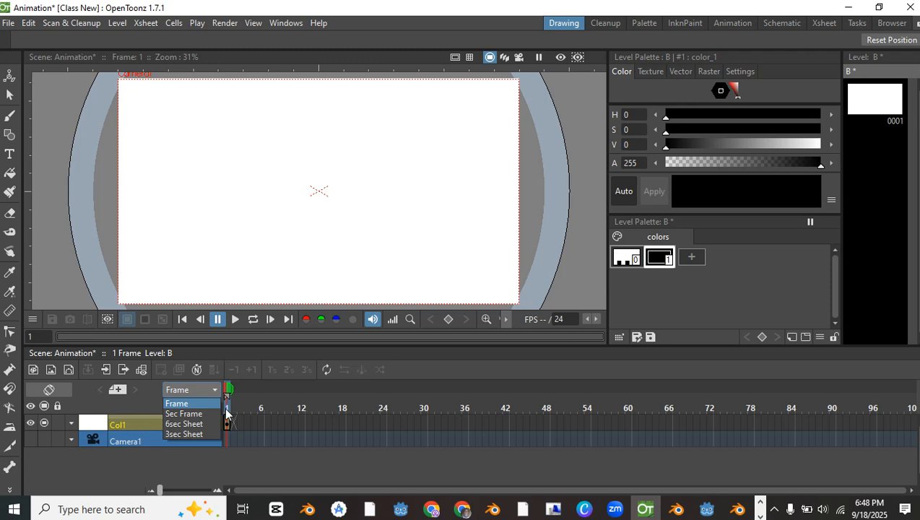
{"action": "left_click", "coordinate": [226, 409]}
Enlarge the timeline's frame scale until every frame is numbered, and step through frames 2 and 3 before returning to frame 1
{"action": "scroll", "coordinate": [232, 410], "scroll_direction": "up", "scroll_amount": 3}
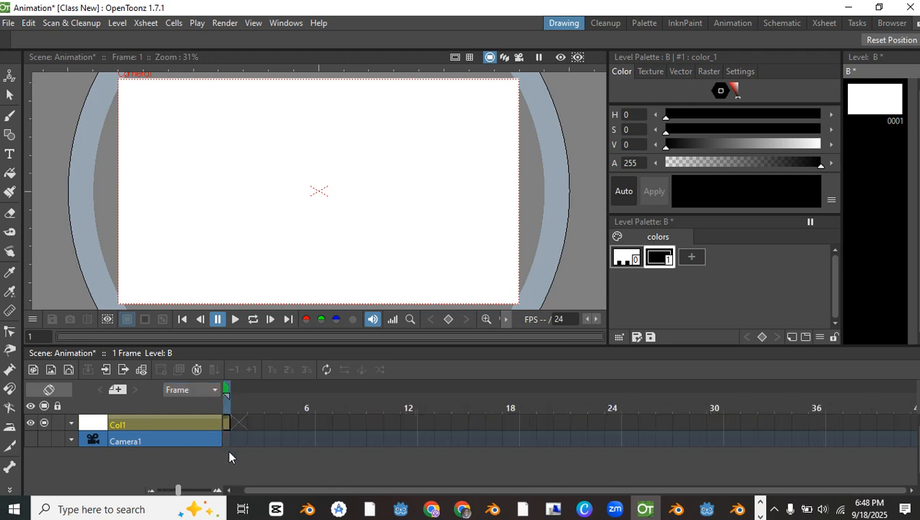
{"action": "scroll", "coordinate": [237, 423], "scroll_direction": "up", "scroll_amount": 1}
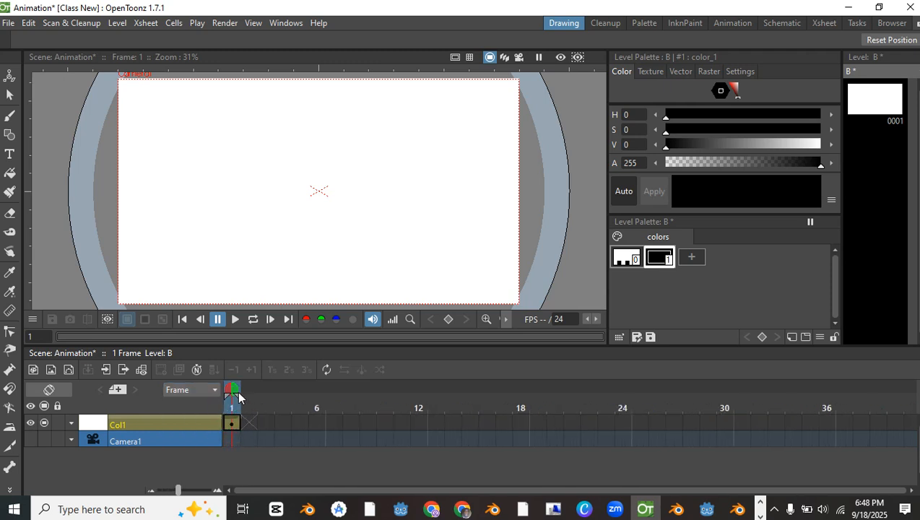
{"action": "mouse_move", "coordinate": [177, 491]}
{"action": "left_mouse_down"}
{"action": "mouse_move", "coordinate": [191, 492]}
{"action": "mouse_move", "coordinate": [148, 490]}
{"action": "mouse_move", "coordinate": [190, 496]}
{"action": "left_mouse_up"}
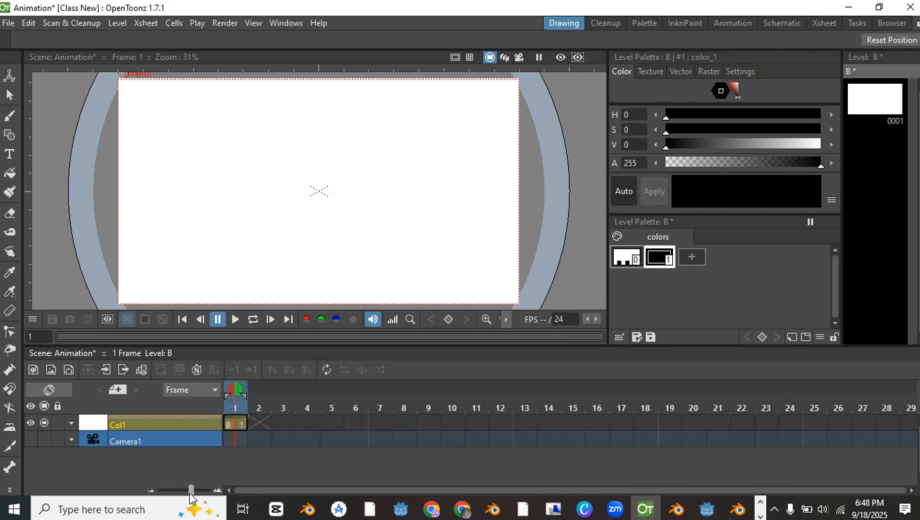
{"action": "left_click", "coordinate": [258, 420]}
{"action": "left_click", "coordinate": [280, 406]}
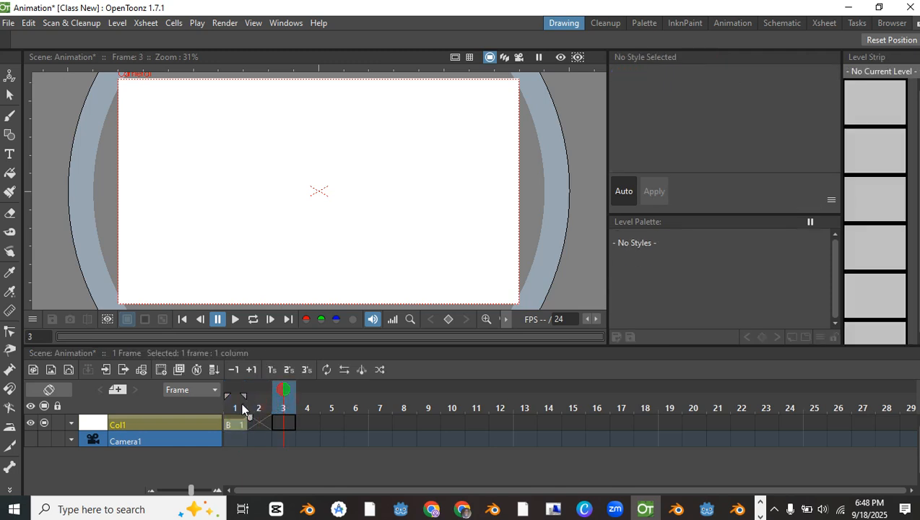
{"action": "left_click", "coordinate": [258, 408]}
{"action": "left_click", "coordinate": [235, 407]}
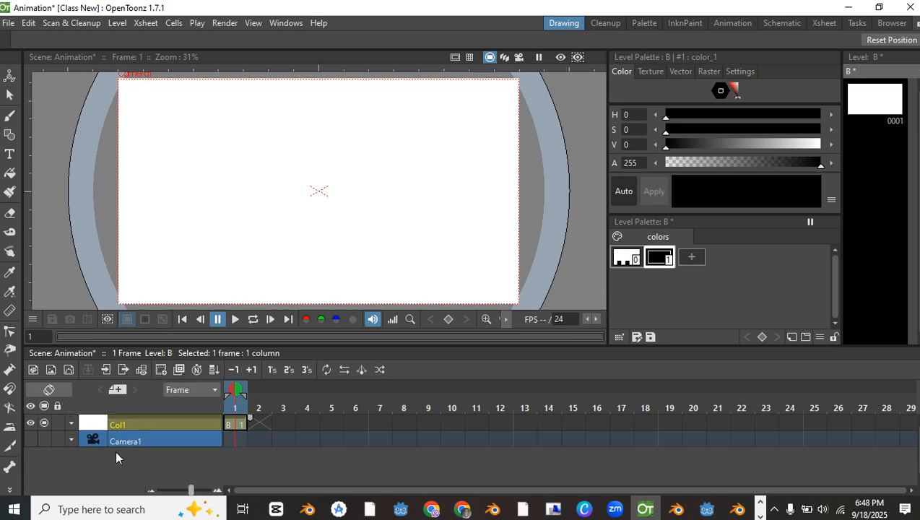
{"action": "left_click", "coordinate": [31, 406]}
{"action": "left_click", "coordinate": [32, 406]}
{"action": "left_click", "coordinate": [31, 406]}
{"action": "left_click", "coordinate": [31, 406]}
{"action": "left_click", "coordinate": [44, 407]}
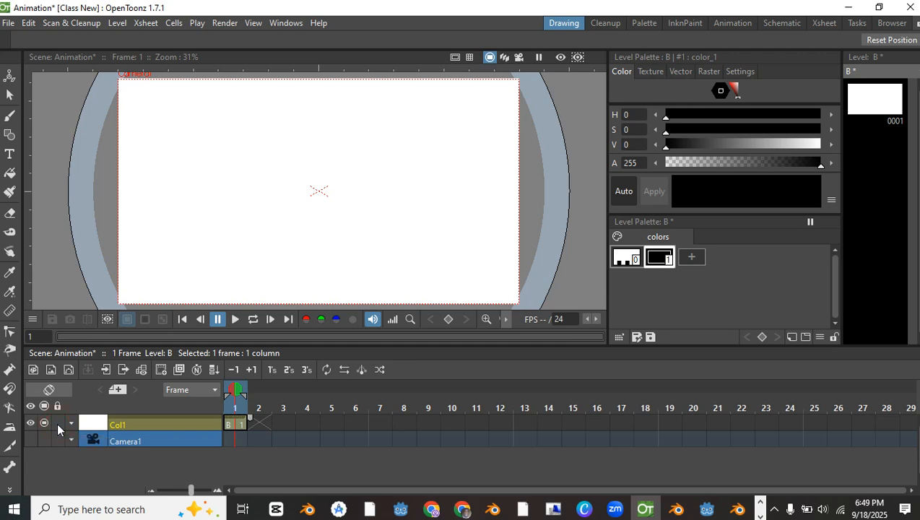
{"action": "left_click", "coordinate": [9, 75]}
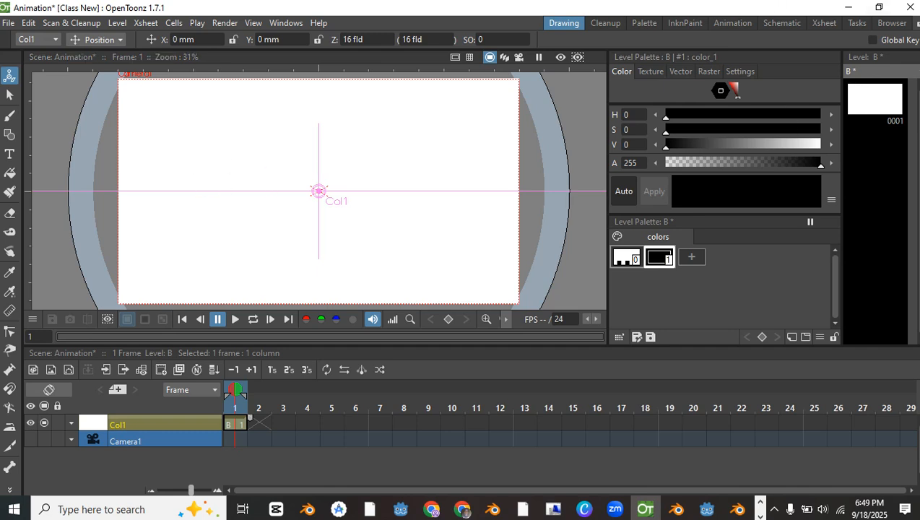
{"action": "left_click", "coordinate": [462, 509]}
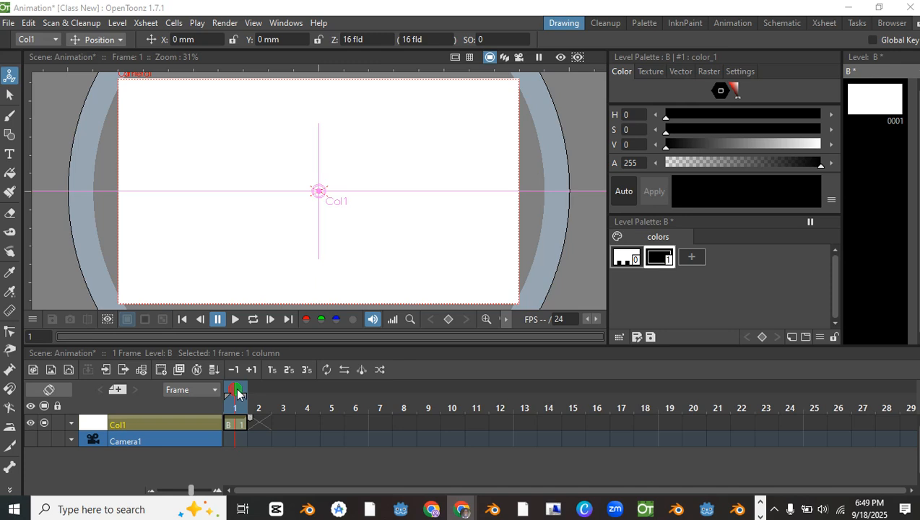
{"action": "mouse_move", "coordinate": [238, 391]}
{"action": "left_mouse_down"}
{"action": "mouse_move", "coordinate": [259, 391]}
{"action": "mouse_move", "coordinate": [239, 394]}
{"action": "left_mouse_up"}
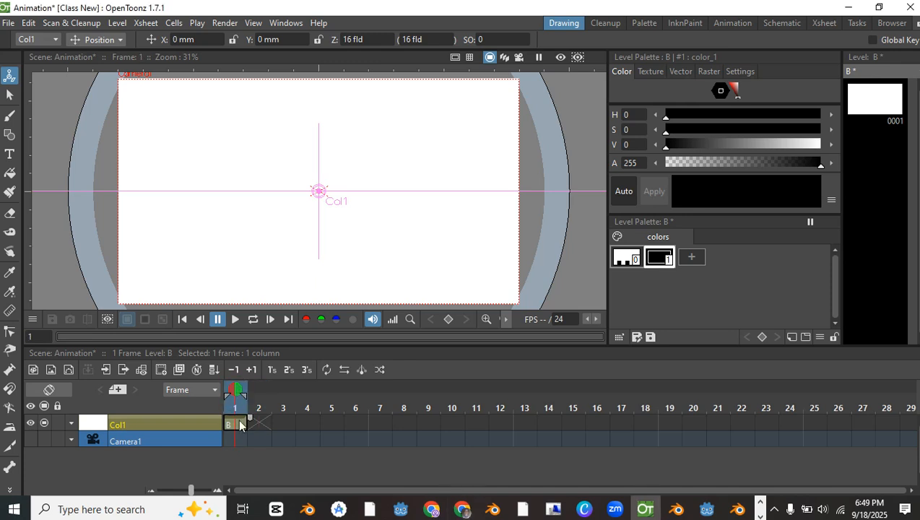
Set the Geometric tool to the Circle shape with Auto Fill enabled
{"action": "left_click", "coordinate": [10, 135]}
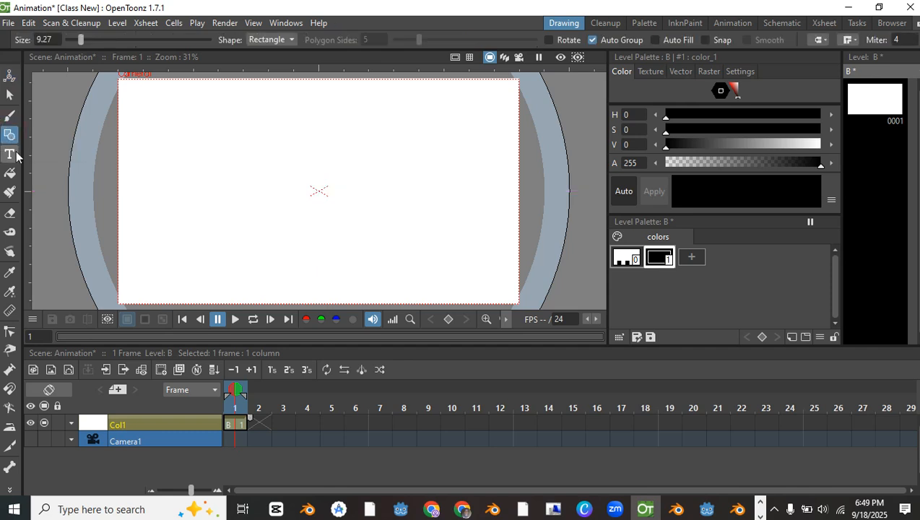
{"action": "left_click", "coordinate": [271, 39]}
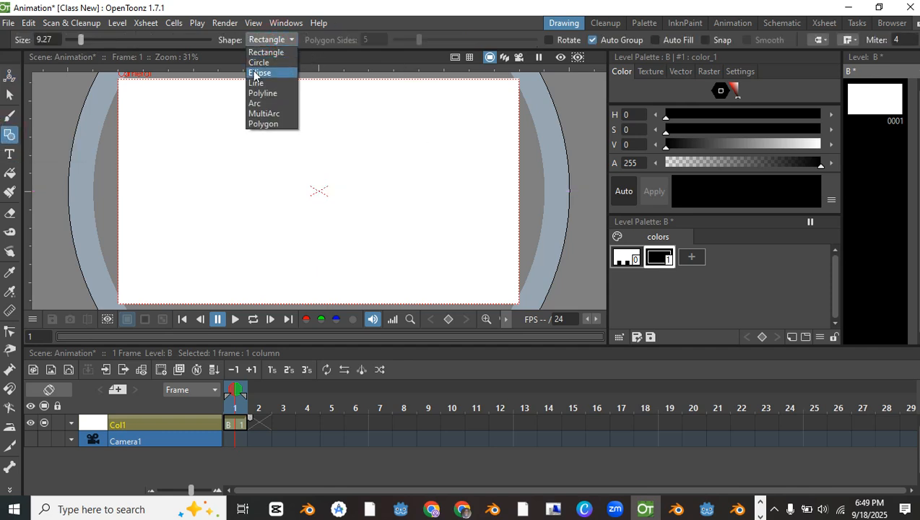
{"action": "left_click", "coordinate": [259, 63]}
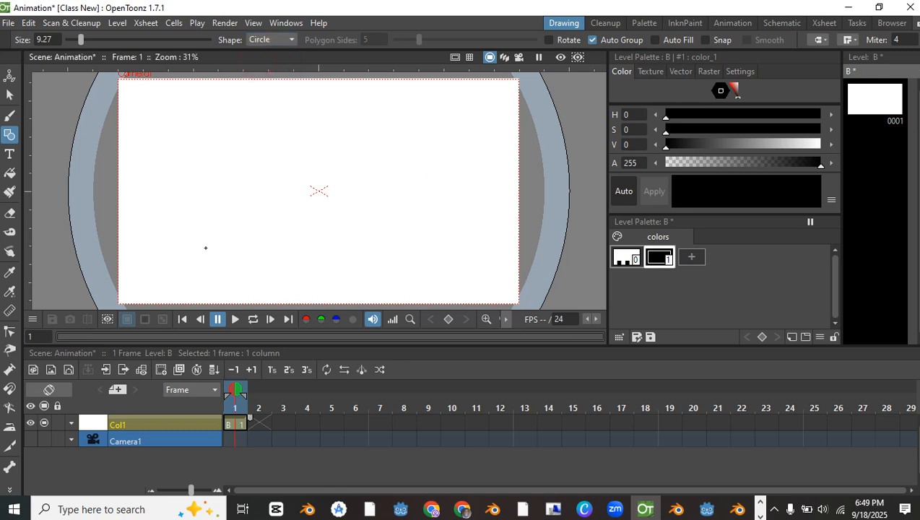
{"action": "left_click", "coordinate": [655, 40]}
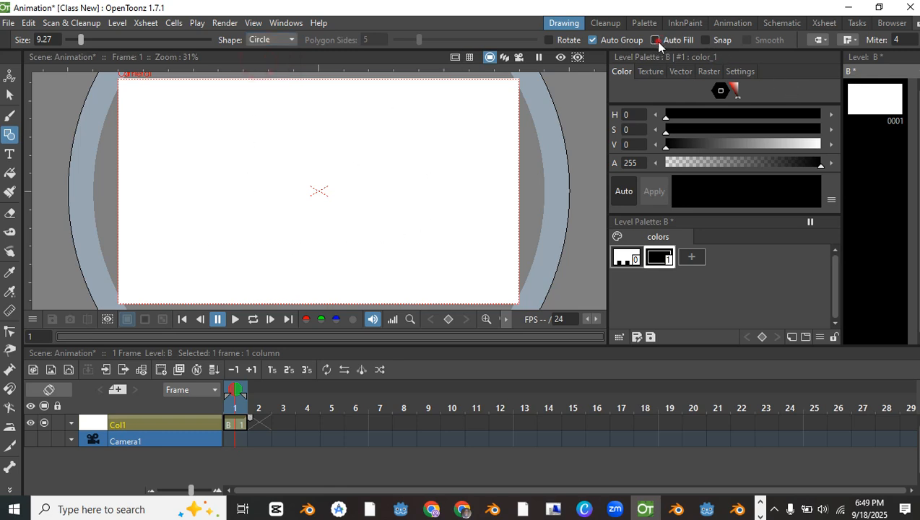
Change palette style 1 to a blue with H 192, S 68 and V 61
{"action": "left_click", "coordinate": [667, 259]}
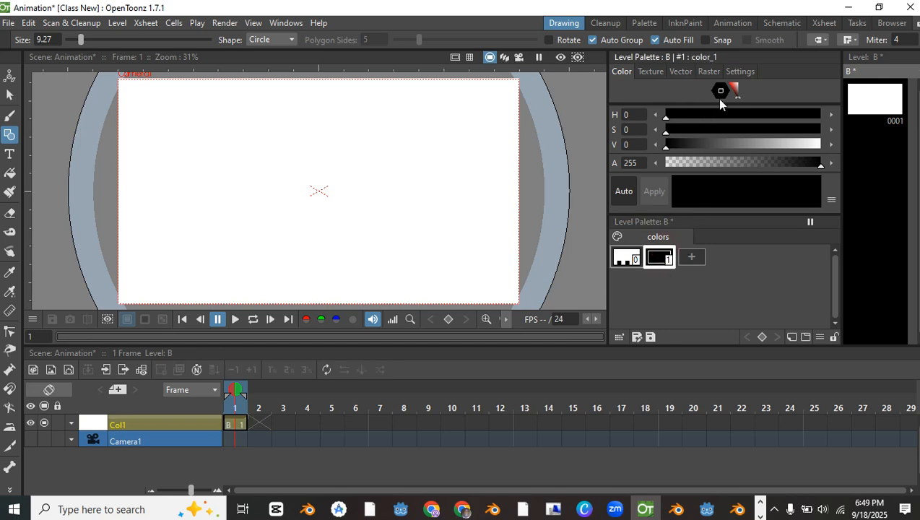
{"action": "left_click_drag", "start_coordinate": [729, 104], "coordinate": [733, 132]}
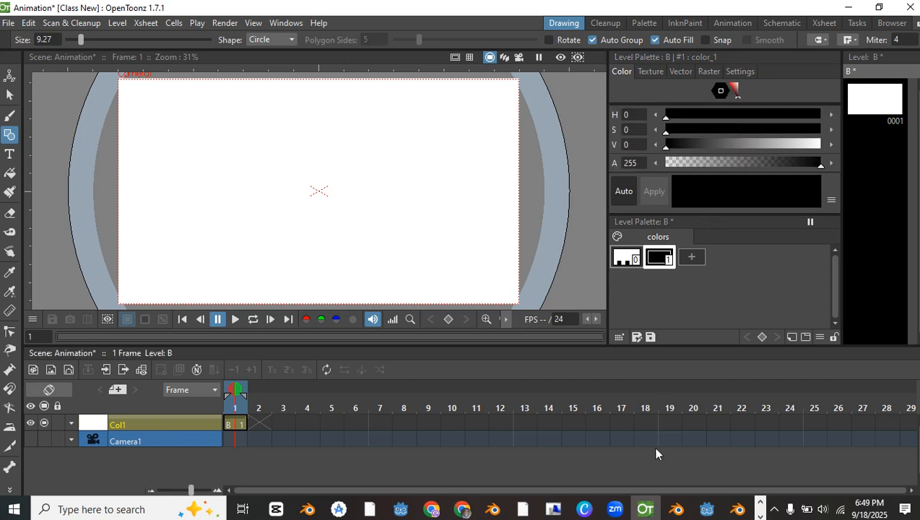
{"action": "left_click_drag", "start_coordinate": [670, 346], "coordinate": [679, 380]}
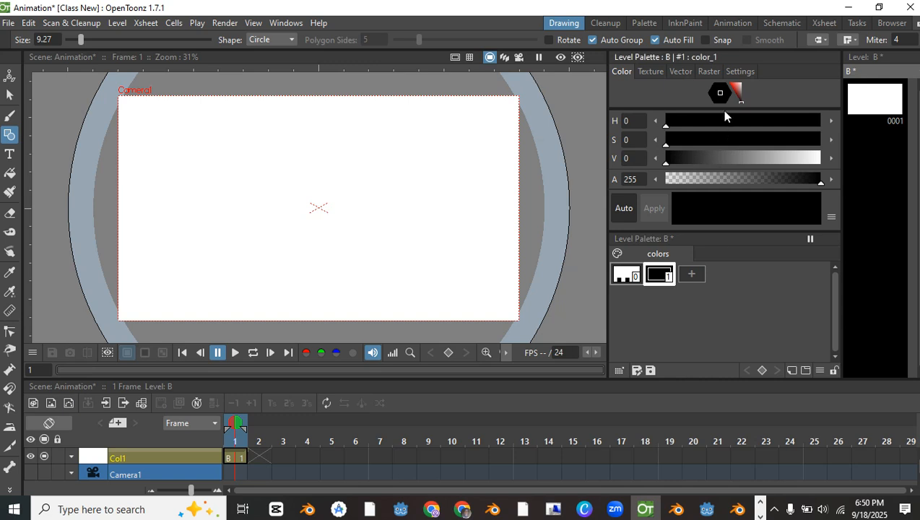
{"action": "left_click_drag", "start_coordinate": [741, 107], "coordinate": [744, 132]}
{"action": "mouse_move", "coordinate": [744, 98]}
{"action": "left_mouse_down"}
{"action": "mouse_move", "coordinate": [733, 89]}
{"action": "mouse_move", "coordinate": [734, 98]}
{"action": "left_mouse_up"}
{"action": "left_click", "coordinate": [461, 509]}
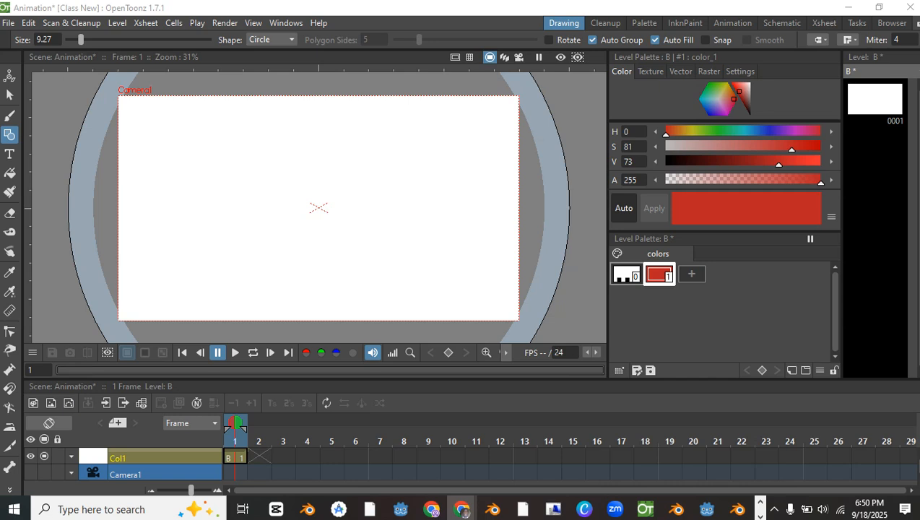
{"action": "left_click_drag", "start_coordinate": [723, 102], "coordinate": [744, 100]}
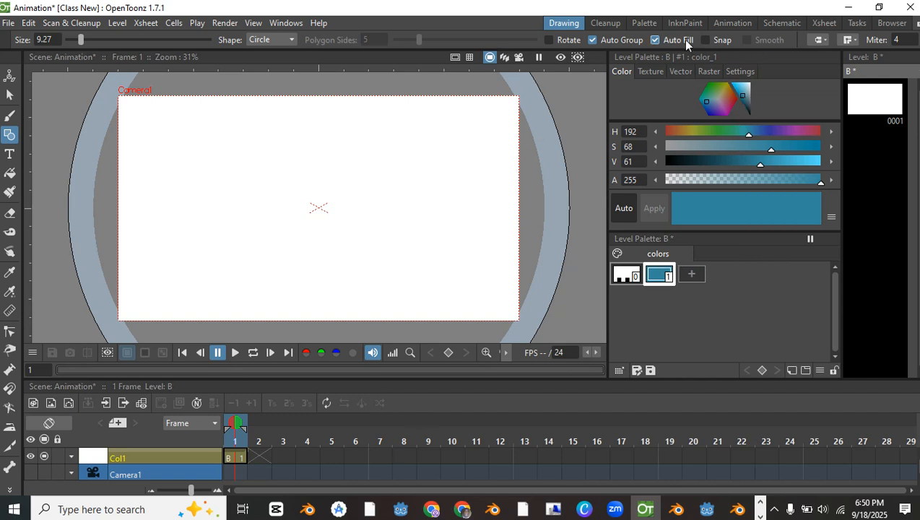
Draw a filled circle in the left part of the camera frame and move it about 151 mm right to the center
{"action": "left_click_drag", "start_coordinate": [170, 209], "coordinate": [189, 229]}
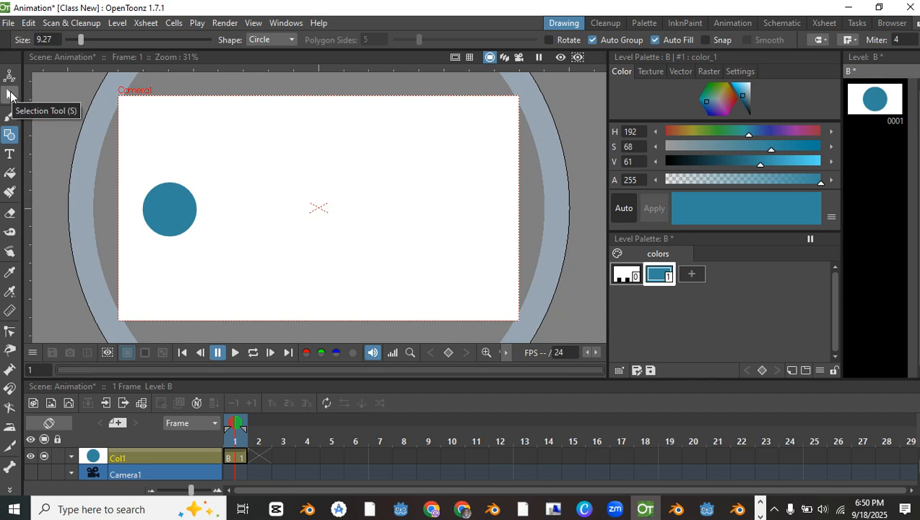
{"action": "left_click", "coordinate": [10, 96]}
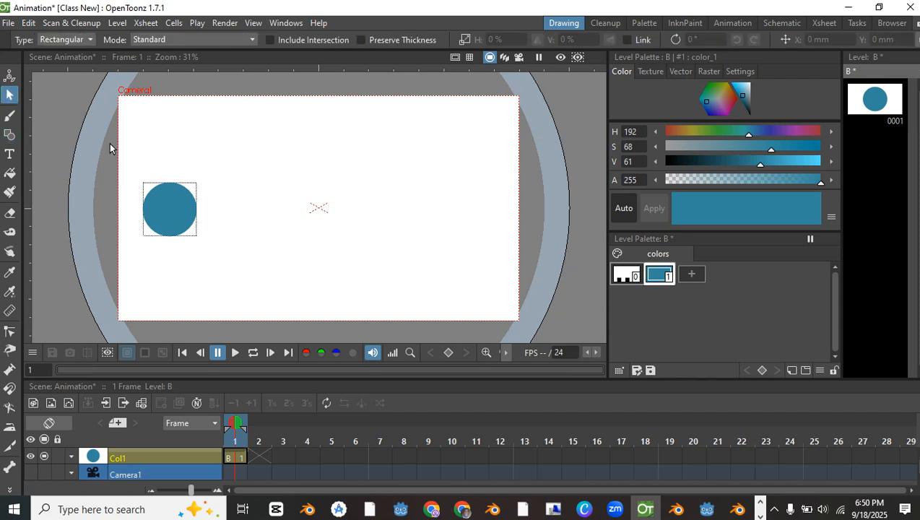
{"action": "left_click", "coordinate": [163, 203]}
{"action": "left_click_drag", "start_coordinate": [163, 188], "coordinate": [313, 185]}
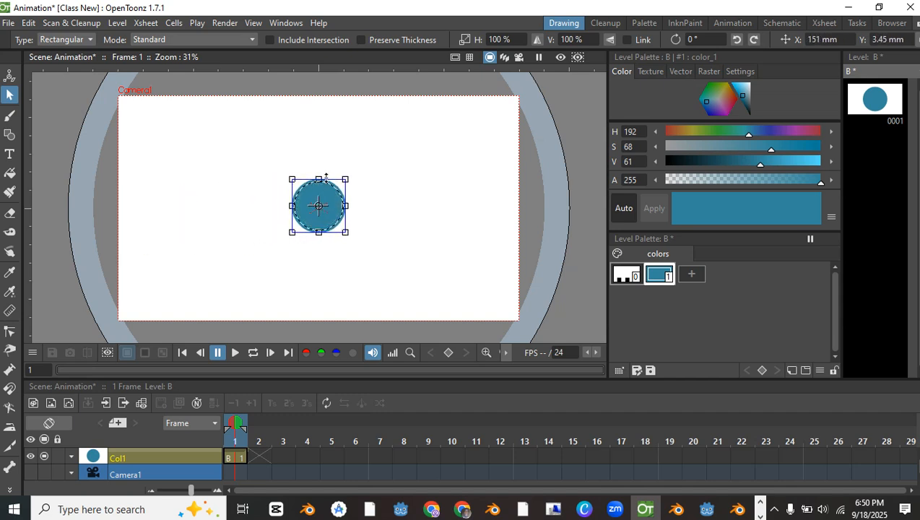
Compare the circle's drawing at frame 1 with the following frames 2 to 4, and return the playhead to frame 1
{"action": "left_click", "coordinate": [259, 441]}
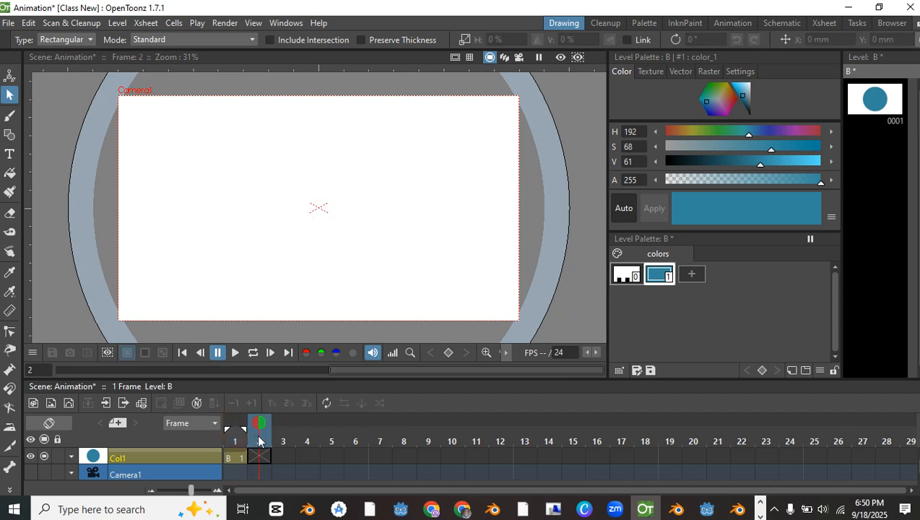
{"action": "left_click", "coordinate": [237, 439]}
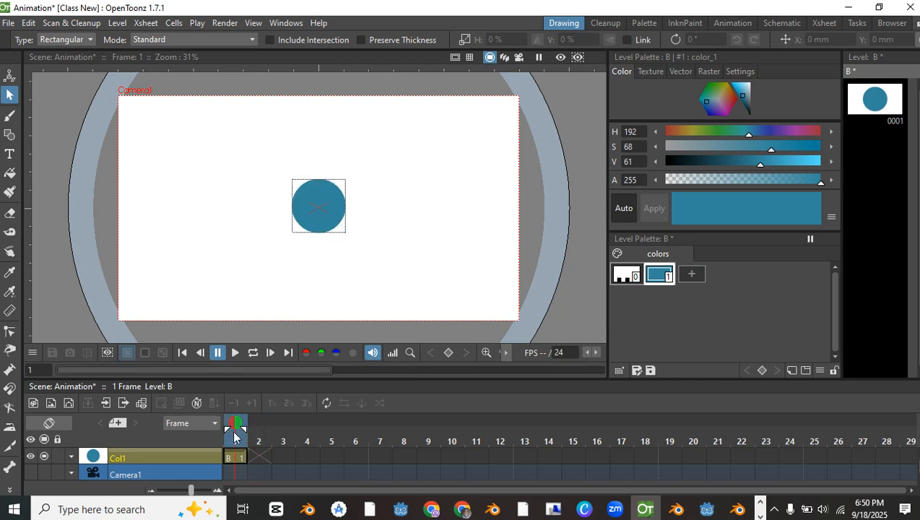
{"action": "mouse_move", "coordinate": [239, 425]}
{"action": "left_mouse_down"}
{"action": "mouse_move", "coordinate": [260, 425]}
{"action": "mouse_move", "coordinate": [236, 424]}
{"action": "left_mouse_up"}
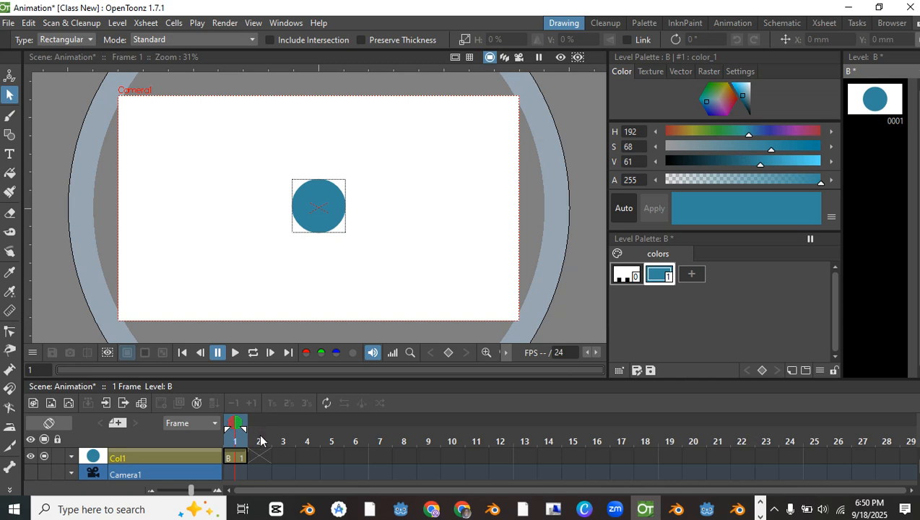
{"action": "left_click", "coordinate": [259, 441]}
{"action": "left_click", "coordinate": [285, 436]}
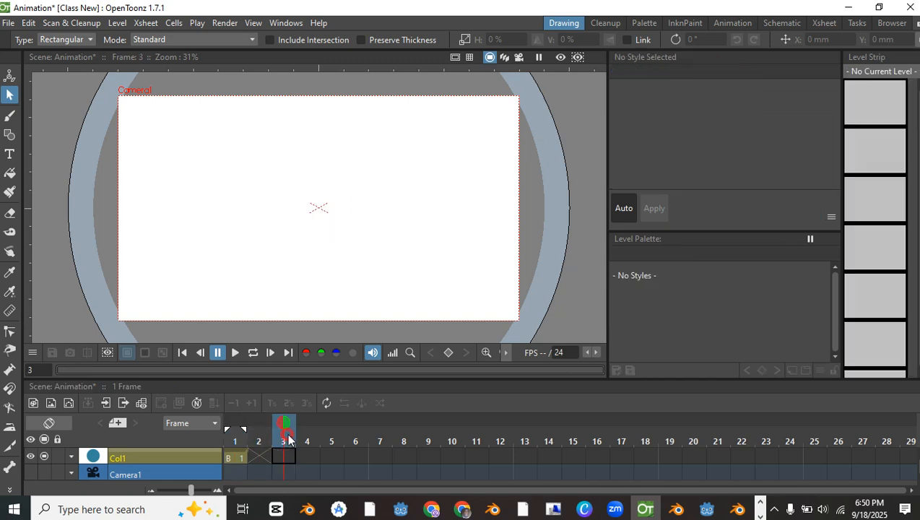
{"action": "left_click", "coordinate": [310, 436]}
{"action": "left_click", "coordinate": [235, 439]}
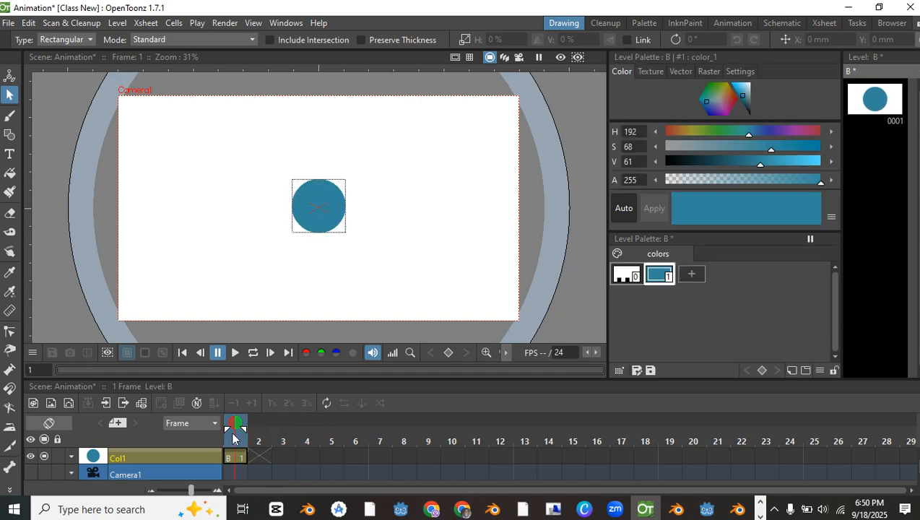
{"action": "mouse_move", "coordinate": [237, 424]}
{"action": "left_mouse_down"}
{"action": "mouse_move", "coordinate": [633, 417]}
{"action": "mouse_move", "coordinate": [235, 424]}
{"action": "left_mouse_up"}
{"action": "mouse_move", "coordinate": [244, 432]}
{"action": "left_mouse_down"}
{"action": "mouse_move", "coordinate": [309, 429]}
{"action": "mouse_move", "coordinate": [237, 429]}
{"action": "mouse_move", "coordinate": [244, 432]}
{"action": "left_mouse_up"}
{"action": "left_click", "coordinate": [236, 422]}
{"action": "mouse_move", "coordinate": [234, 423]}
{"action": "left_mouse_down"}
{"action": "mouse_move", "coordinate": [285, 425]}
{"action": "mouse_move", "coordinate": [221, 416]}
{"action": "mouse_move", "coordinate": [236, 425]}
{"action": "mouse_move", "coordinate": [547, 443]}
{"action": "mouse_move", "coordinate": [197, 420]}
{"action": "mouse_move", "coordinate": [378, 424]}
{"action": "mouse_move", "coordinate": [408, 434]}
{"action": "mouse_move", "coordinate": [205, 422]}
{"action": "left_mouse_up"}
{"action": "left_click", "coordinate": [238, 423]}
{"action": "left_click", "coordinate": [258, 437]}
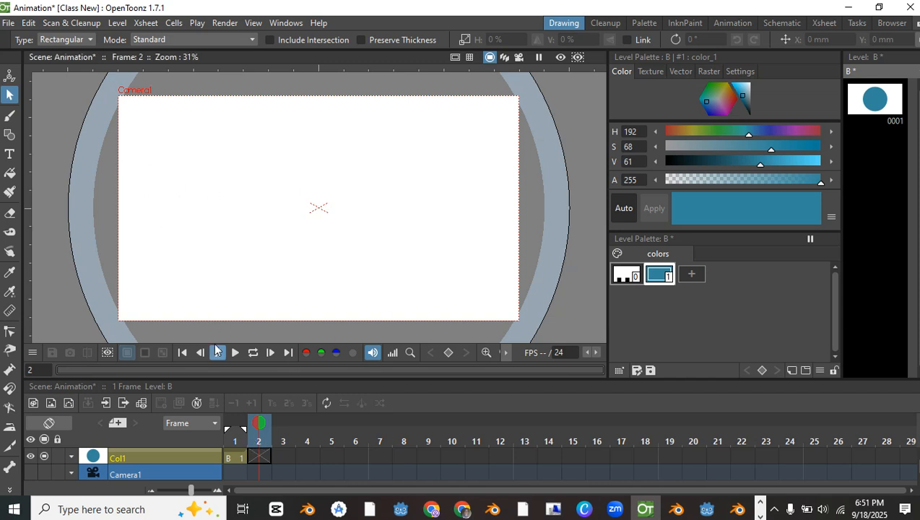
{"action": "left_click_drag", "start_coordinate": [261, 425], "coordinate": [229, 425]}
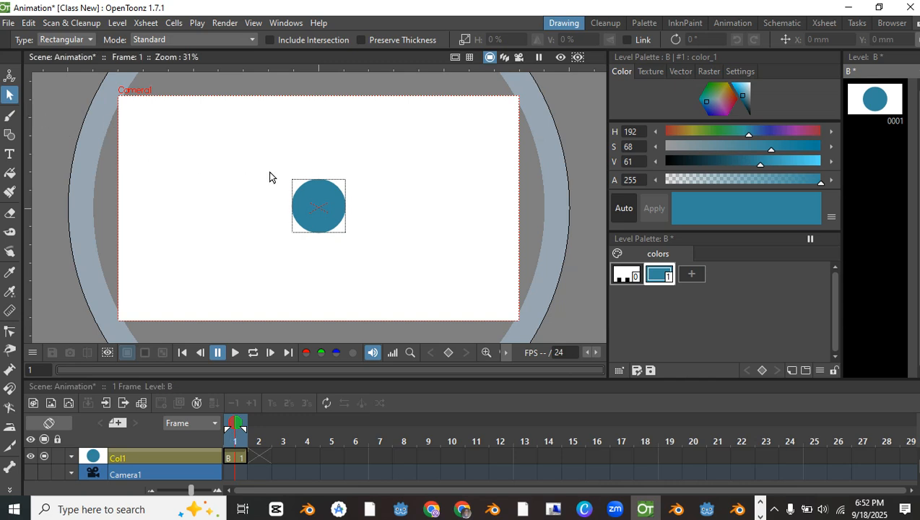
Copy the circle at frame 1 and allow the OpenToonz program in the 360 Total Security alert
{"action": "left_click", "coordinate": [318, 188]}
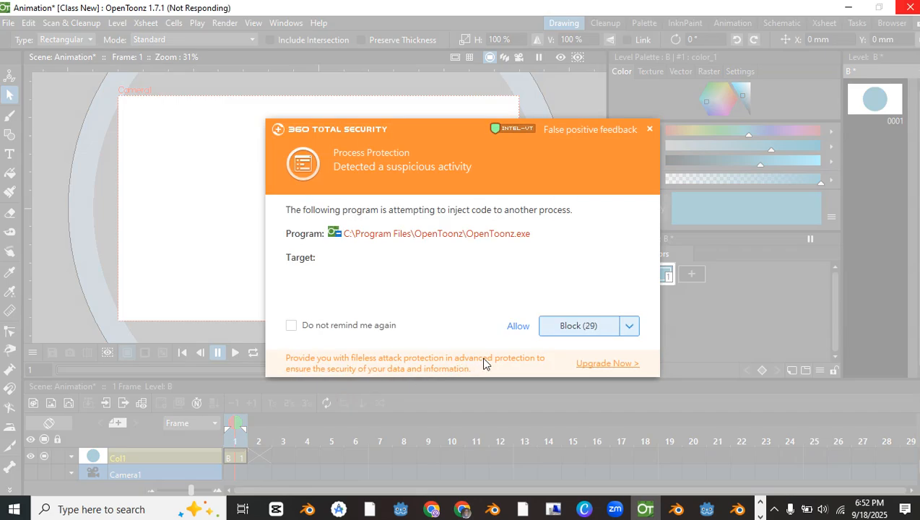
{"action": "left_click", "coordinate": [519, 327]}
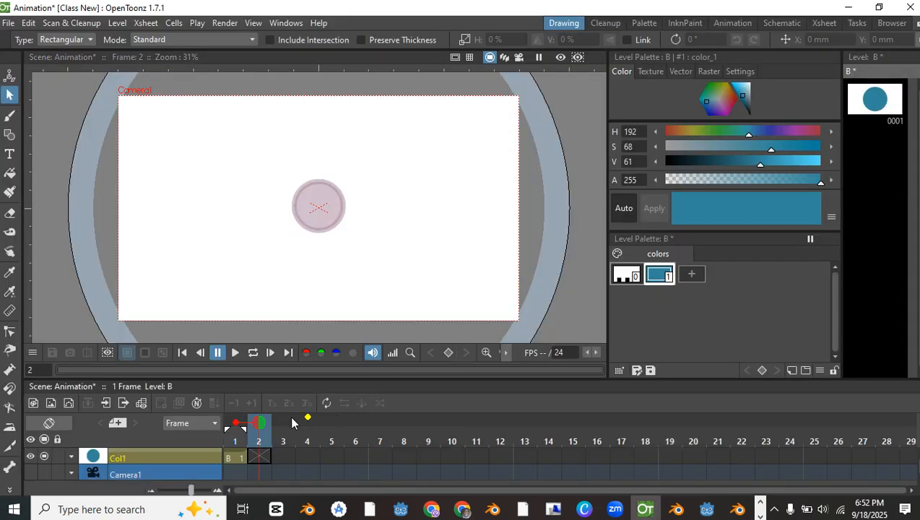
{"action": "left_click_drag", "start_coordinate": [259, 427], "coordinate": [234, 424]}
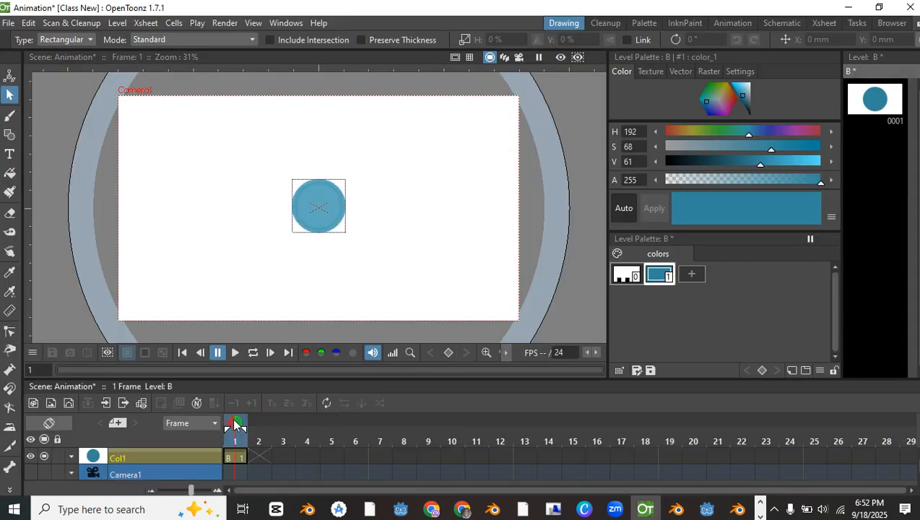
Paste the copied circle into frame 2 and move it about 30 mm right and 50 mm down
{"action": "left_click", "coordinate": [257, 438]}
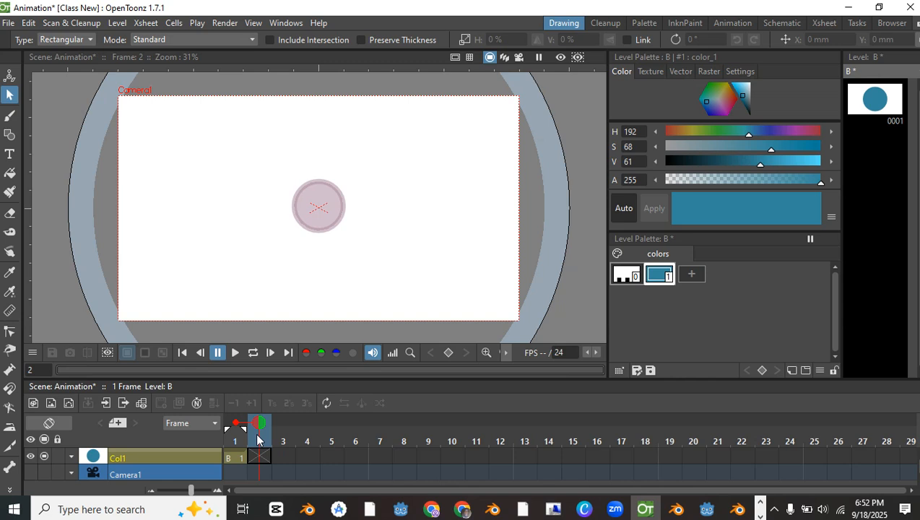
{"action": "key", "text": "ctrl+v"}
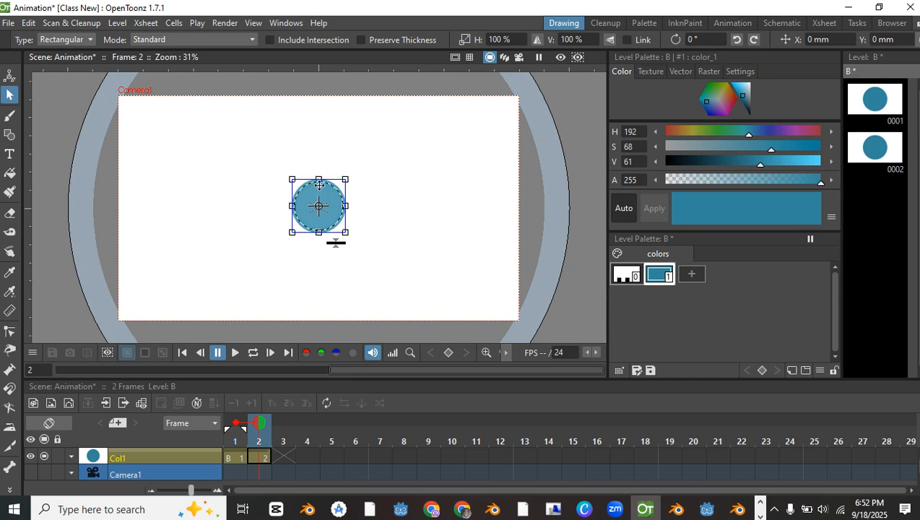
{"action": "left_click_drag", "start_coordinate": [330, 189], "coordinate": [359, 238]}
Paste the circle into frame 3 and move it about 73 mm right and 89 mm down
{"action": "left_click_drag", "start_coordinate": [258, 418], "coordinate": [286, 434]}
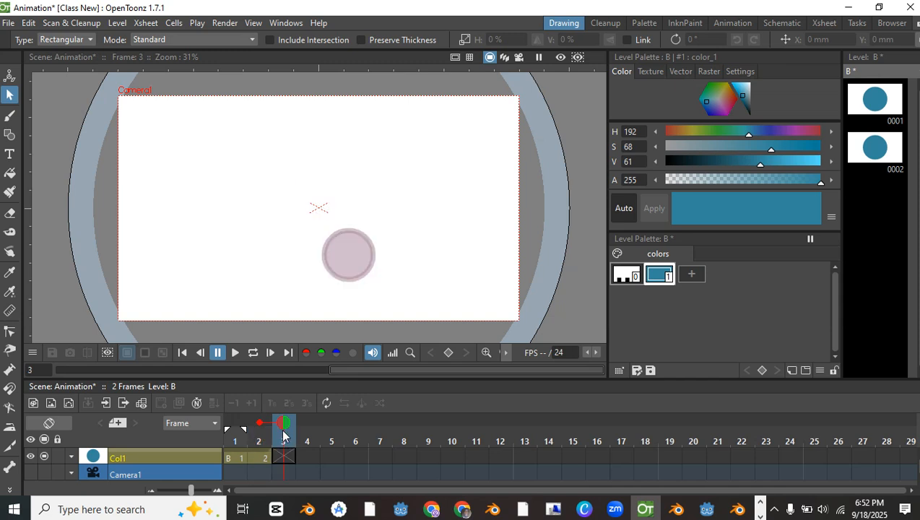
{"action": "key", "text": "ctrl+v"}
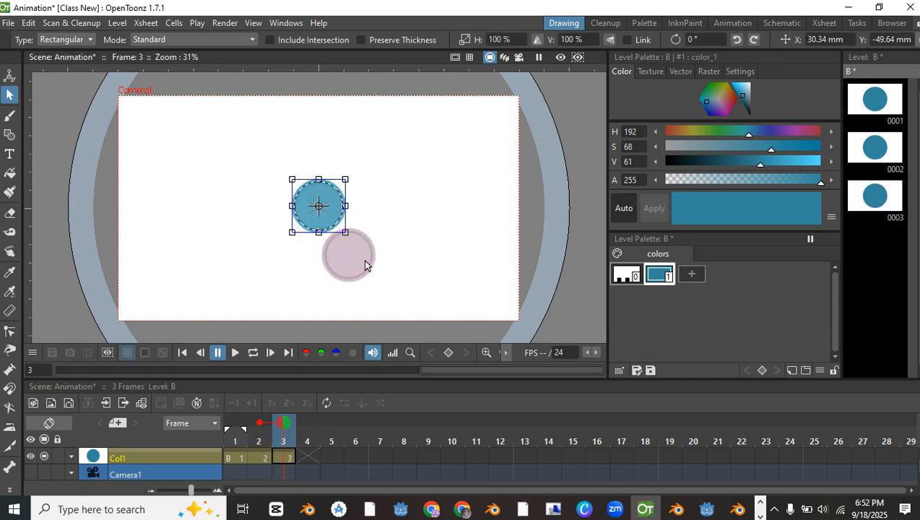
{"action": "left_click_drag", "start_coordinate": [327, 189], "coordinate": [403, 277]}
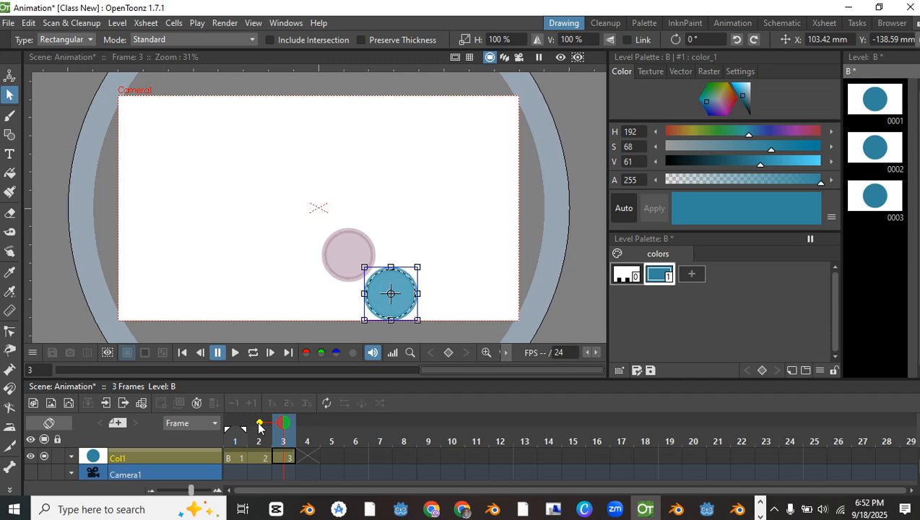
Move the circle at frame 1 about 175 mm left and 41 mm up, against the camera frame's left edge
{"action": "left_click", "coordinate": [235, 439]}
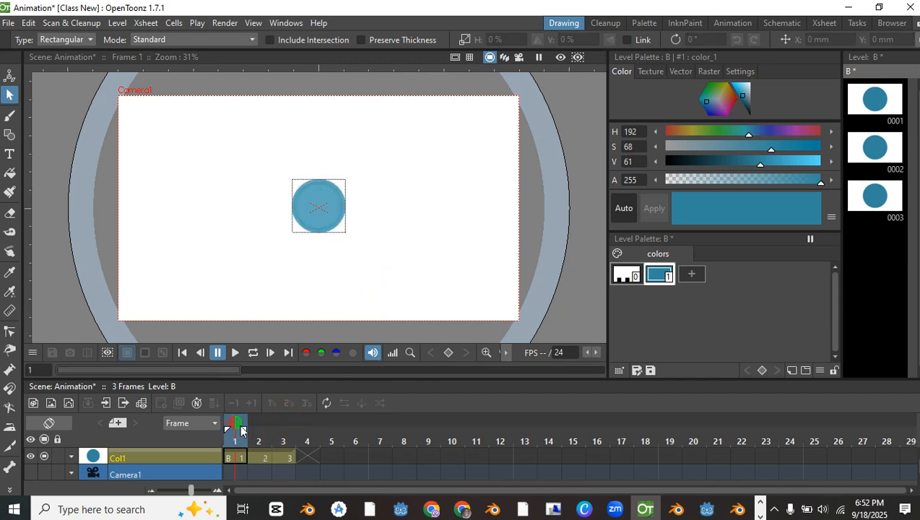
{"action": "left_click", "coordinate": [318, 195]}
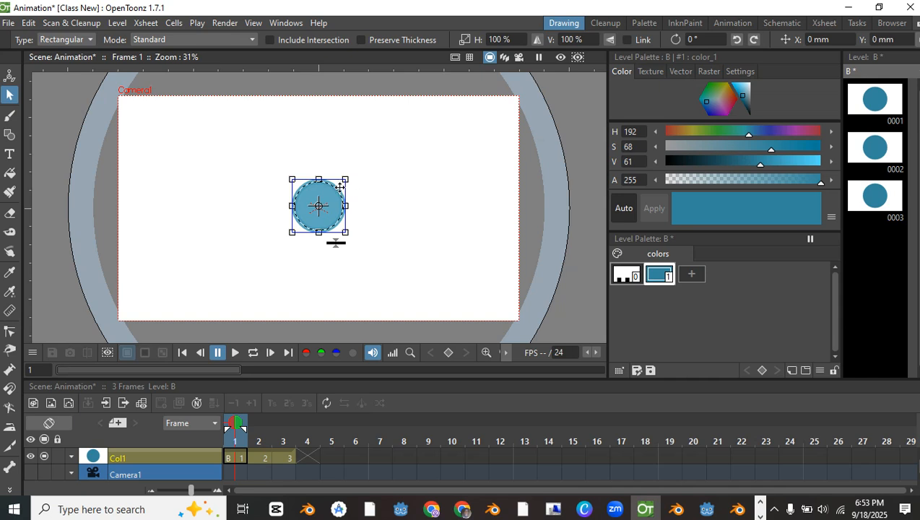
{"action": "left_click_drag", "start_coordinate": [330, 187], "coordinate": [157, 145]}
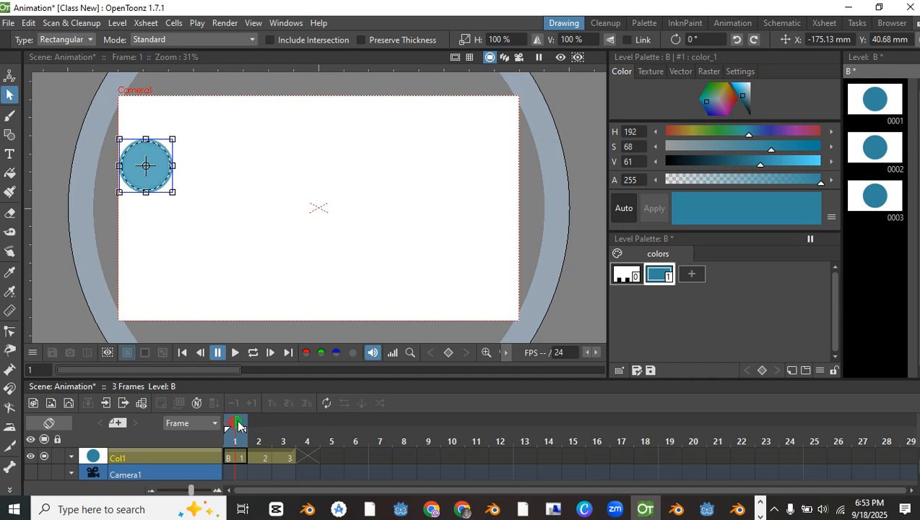
Move the circle at frame 2 about 151 mm left and 35 mm up, diagonally below the frame 1 circle
{"action": "left_click", "coordinate": [261, 427]}
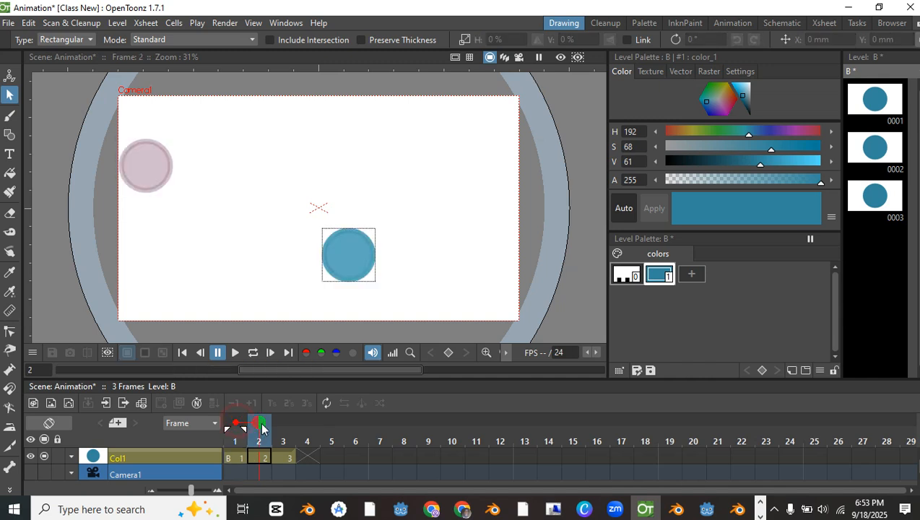
{"action": "left_click", "coordinate": [349, 234]}
{"action": "left_click_drag", "start_coordinate": [363, 237], "coordinate": [214, 203]}
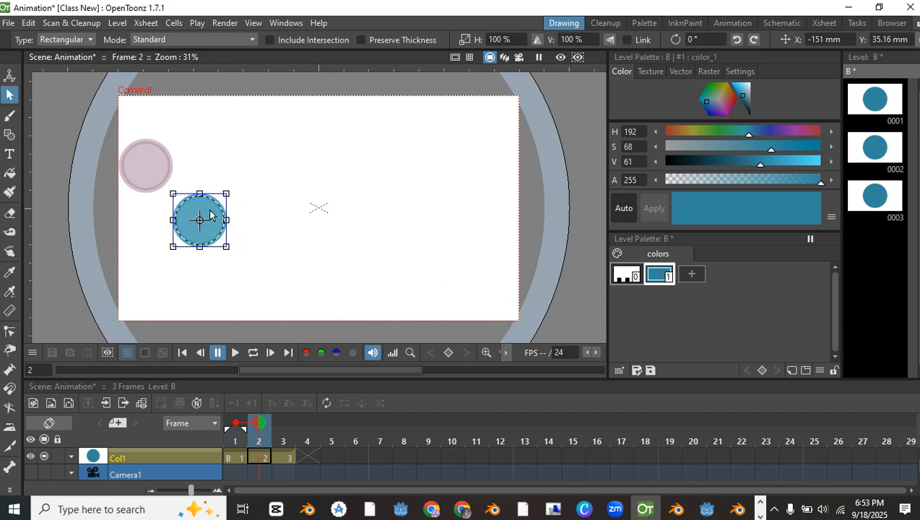
Move the circle at frame 3 about 140 mm left and 30 mm up, diagonally below the frame 2 circle
{"action": "left_click_drag", "start_coordinate": [262, 426], "coordinate": [282, 428]}
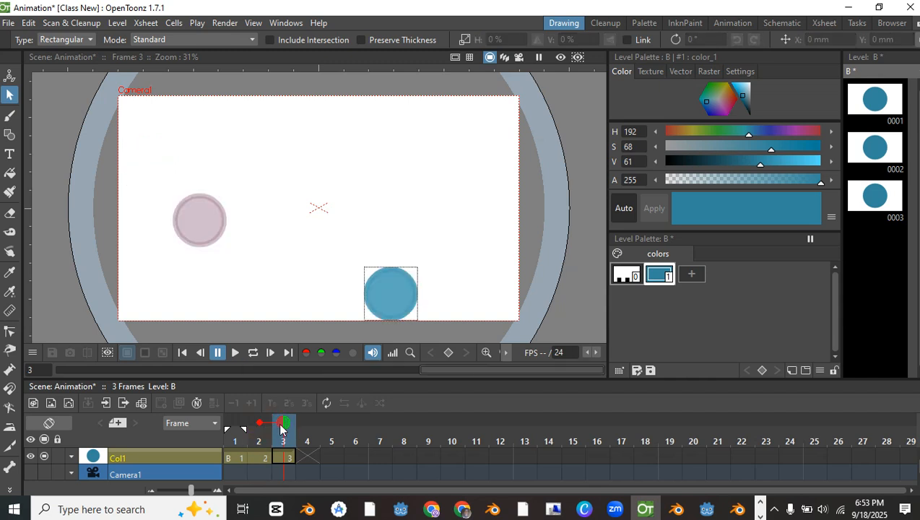
{"action": "left_click", "coordinate": [411, 272]}
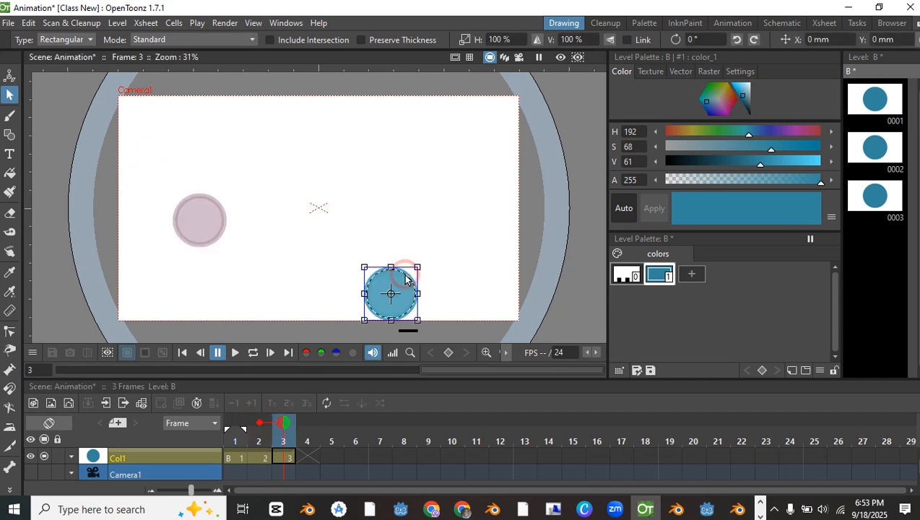
{"action": "left_click_drag", "start_coordinate": [406, 272], "coordinate": [267, 244]}
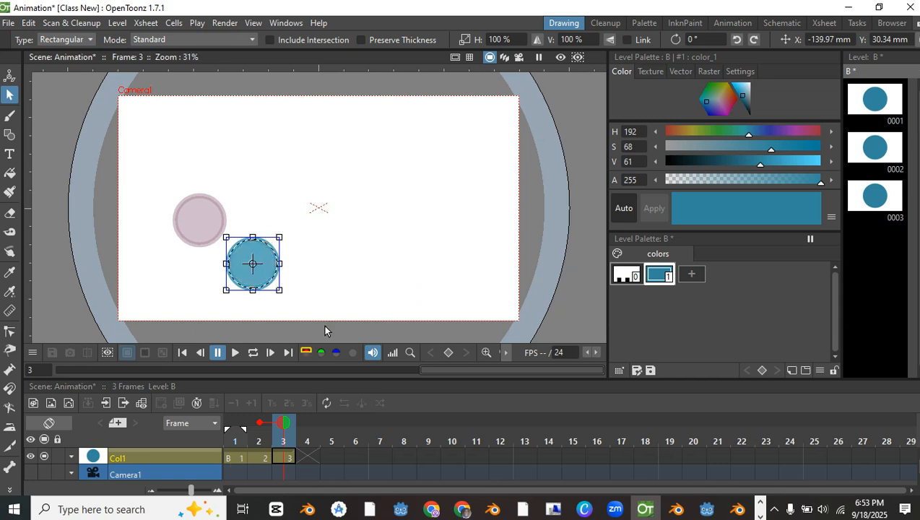
Paste the circle into frame 4 and move it about 12 mm left and 89 mm down to the camera frame's bottom edge
{"action": "left_click_drag", "start_coordinate": [286, 428], "coordinate": [303, 443]}
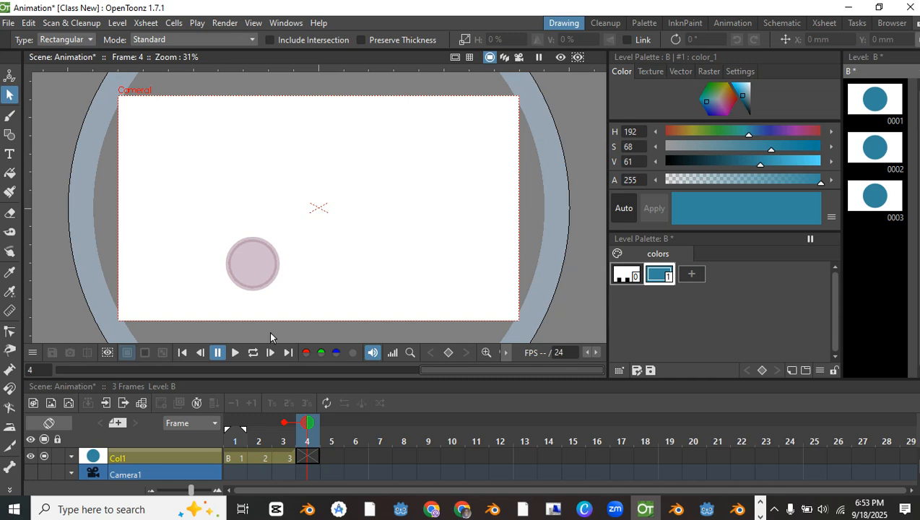
{"action": "key", "text": "ctrl+v"}
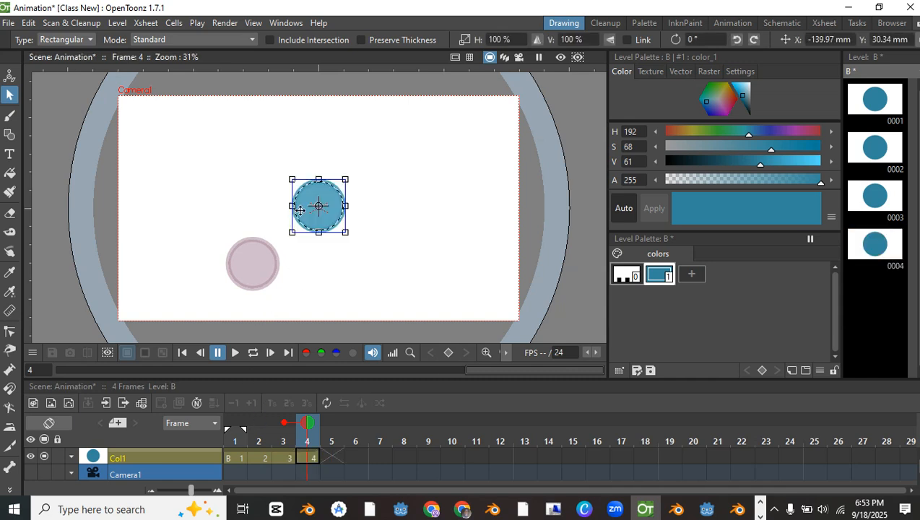
{"action": "left_click_drag", "start_coordinate": [334, 195], "coordinate": [321, 278]}
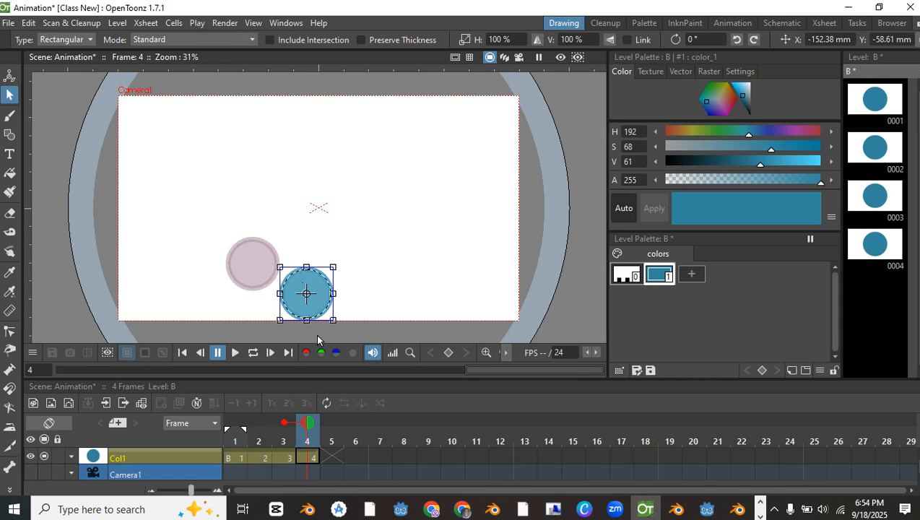
Review the motion across frames 1 to 4, and paste the circle into frame 5, moved about 32 mm right and 28 mm down
{"action": "mouse_move", "coordinate": [309, 427]}
{"action": "left_mouse_down"}
{"action": "mouse_move", "coordinate": [230, 432]}
{"action": "mouse_move", "coordinate": [293, 439]}
{"action": "mouse_move", "coordinate": [186, 439]}
{"action": "mouse_move", "coordinate": [307, 443]}
{"action": "mouse_move", "coordinate": [229, 436]}
{"action": "mouse_move", "coordinate": [232, 426]}
{"action": "mouse_move", "coordinate": [260, 425]}
{"action": "left_mouse_up"}
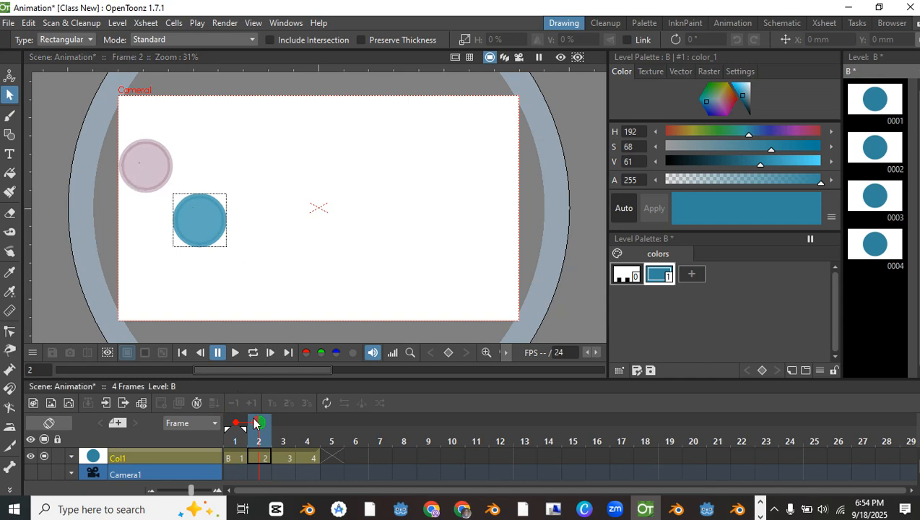
{"action": "left_click_drag", "start_coordinate": [257, 422], "coordinate": [234, 424]}
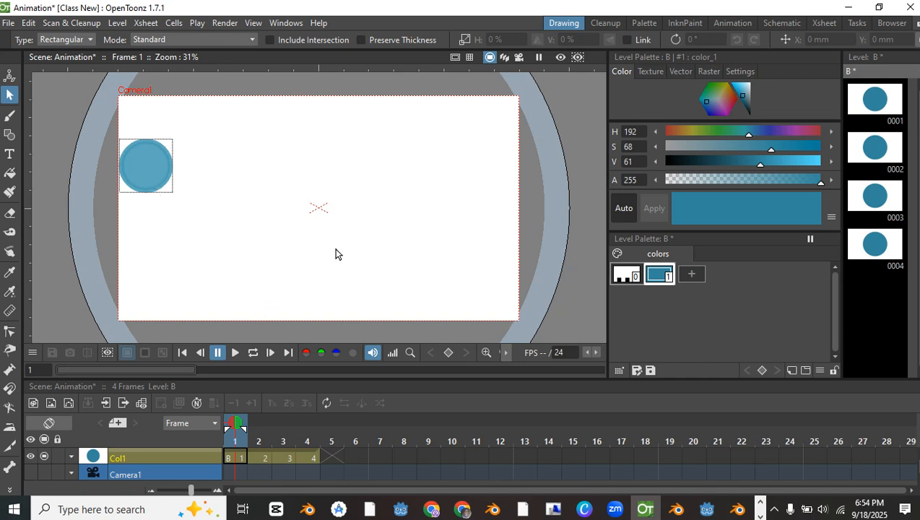
{"action": "left_click_drag", "start_coordinate": [237, 429], "coordinate": [277, 429]}
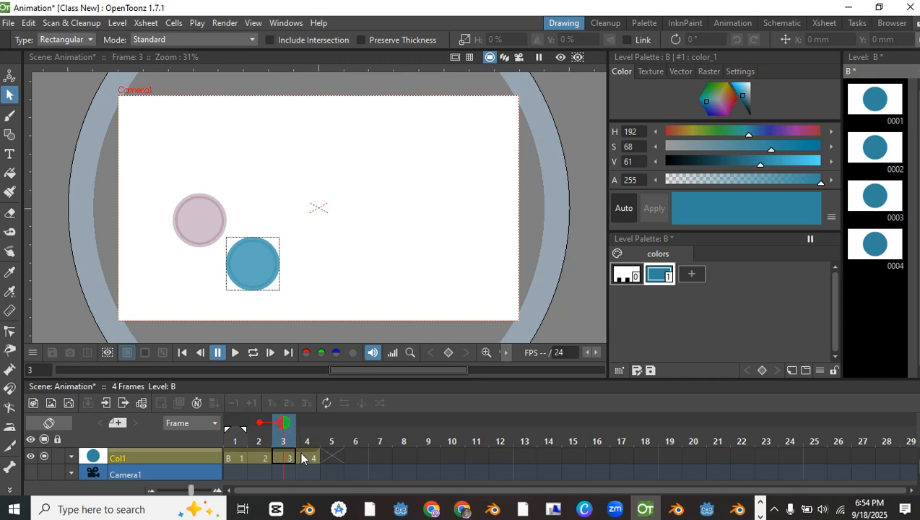
{"action": "left_click_drag", "start_coordinate": [283, 424], "coordinate": [333, 427]}
{"action": "key", "text": "ctrl+v"}
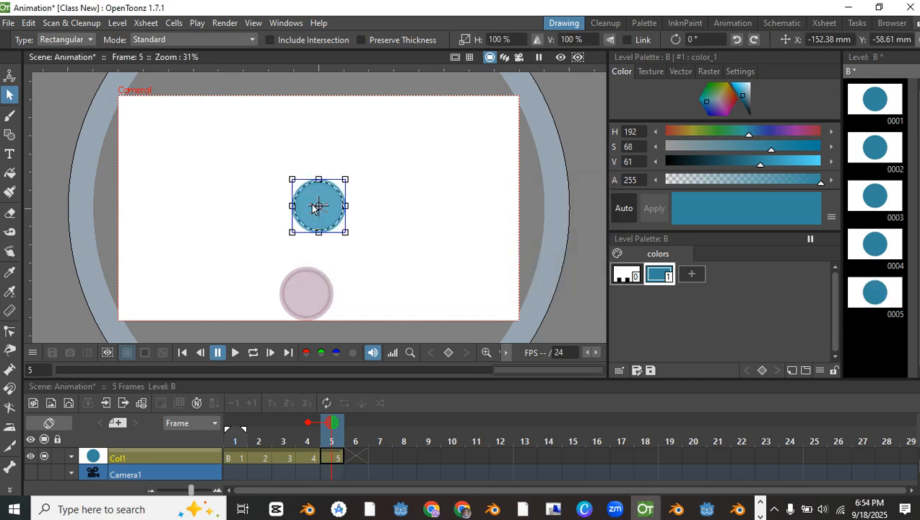
{"action": "left_click_drag", "start_coordinate": [334, 192], "coordinate": [366, 220]}
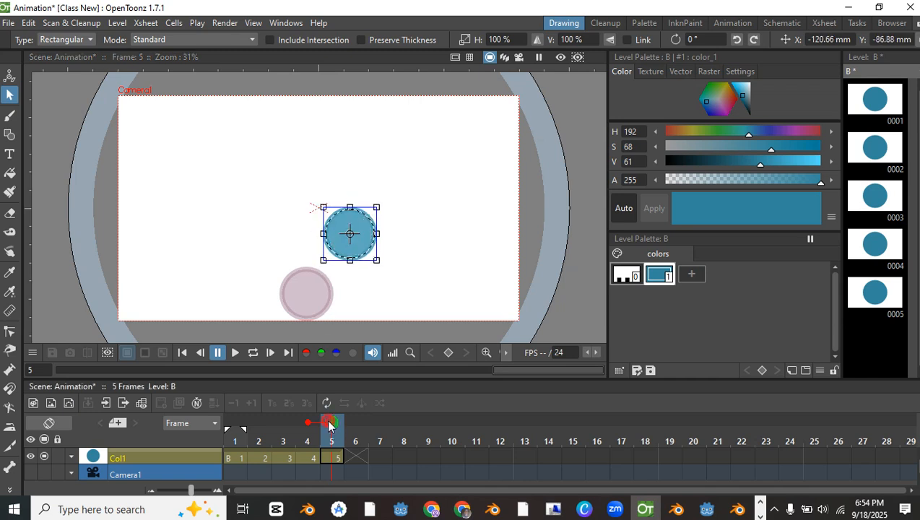
With frame 3 current, add onion skin for frames 1 and 4
{"action": "left_click_drag", "start_coordinate": [333, 428], "coordinate": [279, 434]}
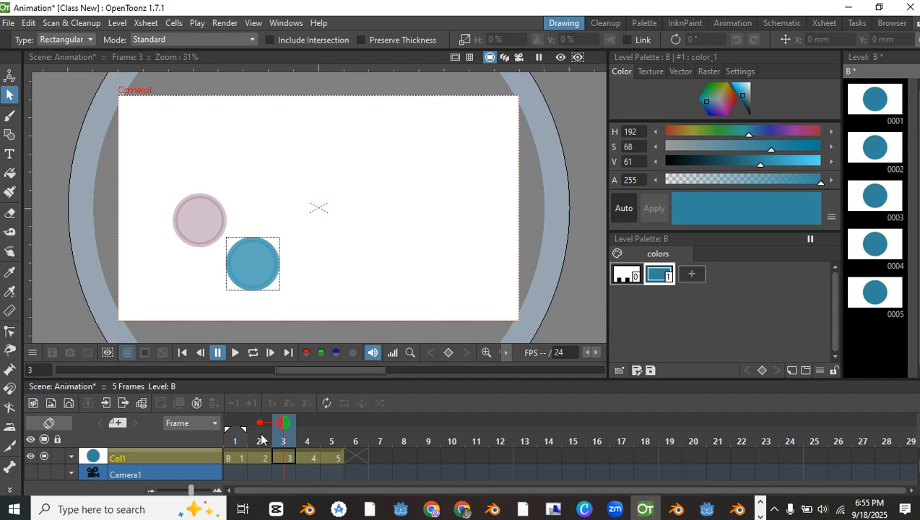
{"action": "left_click_drag", "start_coordinate": [260, 429], "coordinate": [235, 425]}
{"action": "left_click", "coordinate": [235, 423]}
{"action": "left_click", "coordinate": [235, 423]}
{"action": "left_click", "coordinate": [308, 423]}
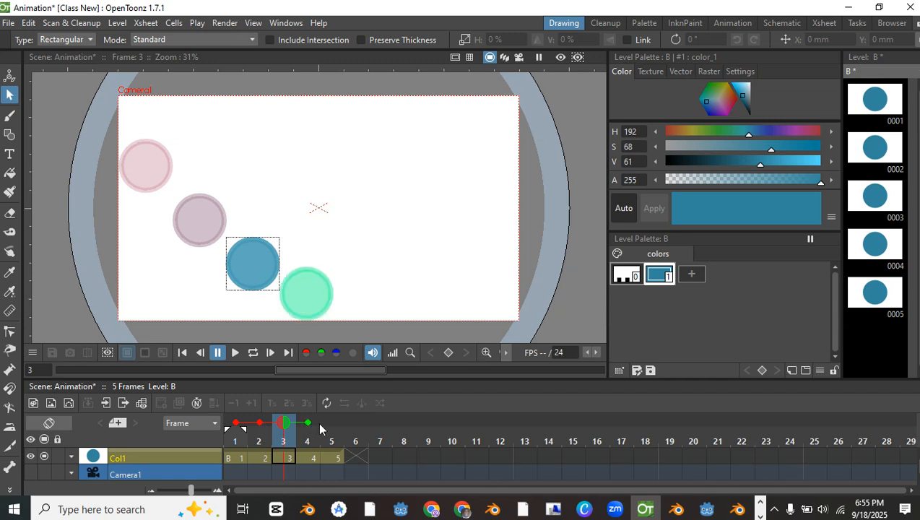
Turn off the onion skin for the frames around frame 3, including frames 4, 2 and 1
{"action": "left_click", "coordinate": [331, 423]}
{"action": "left_click", "coordinate": [331, 423]}
{"action": "left_click", "coordinate": [307, 423]}
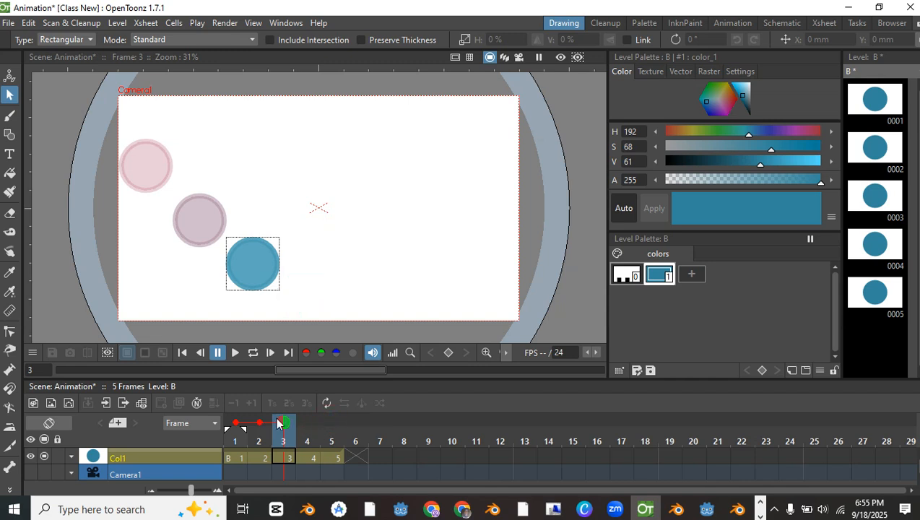
{"action": "left_click", "coordinate": [259, 424]}
{"action": "left_click", "coordinate": [236, 423]}
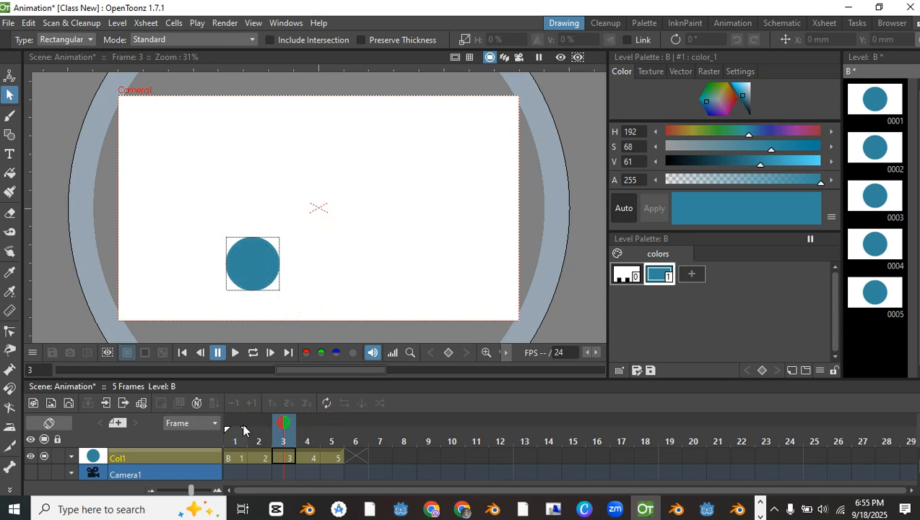
Turn on onion skin around frame 3 for frames 1, 2, 4, 5 and 6
{"action": "left_click_drag", "start_coordinate": [228, 424], "coordinate": [251, 424]}
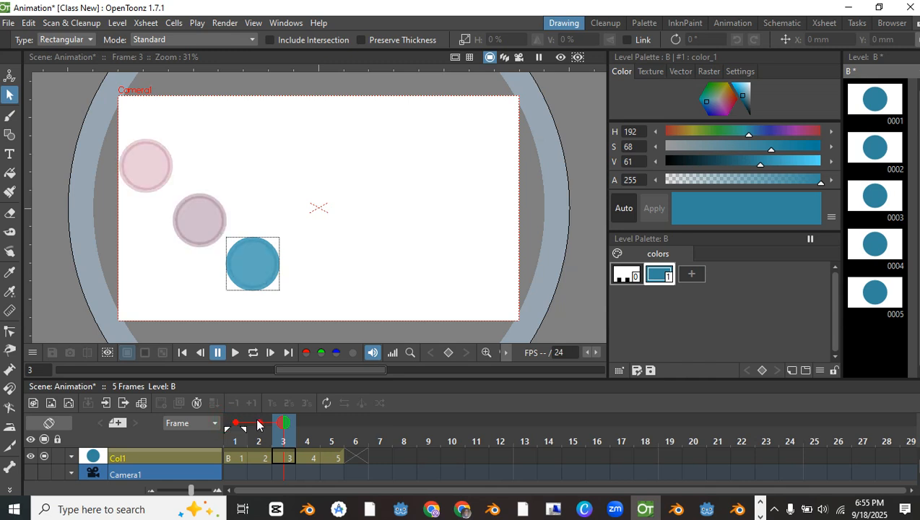
{"action": "left_click", "coordinate": [307, 424]}
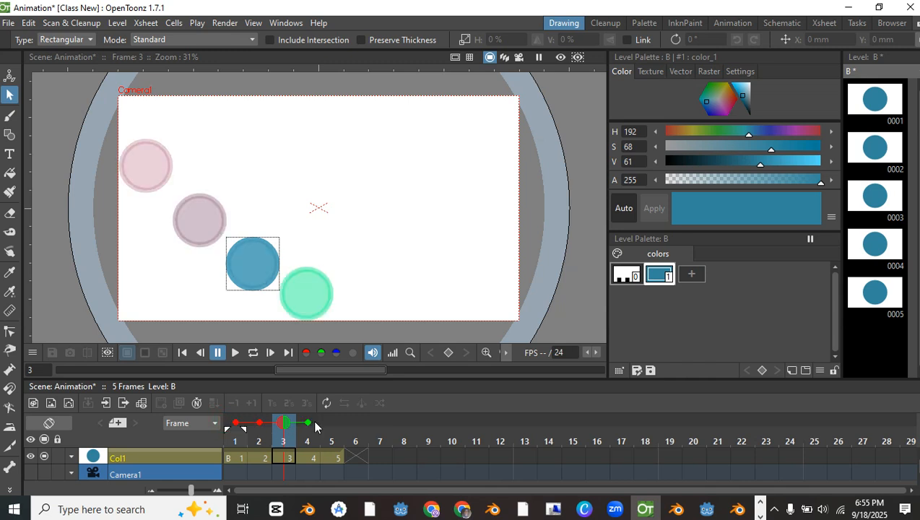
{"action": "left_click_drag", "start_coordinate": [315, 427], "coordinate": [357, 425]}
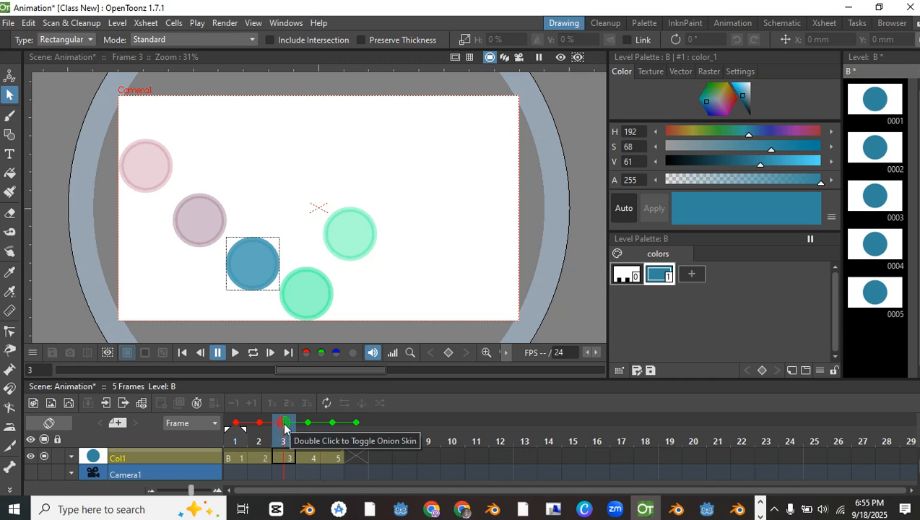
Clear all onion-skin markers around frame 3 and enable them again for frames 1, 2, 4, 5 and 6
{"action": "left_click_drag", "start_coordinate": [237, 422], "coordinate": [325, 420]}
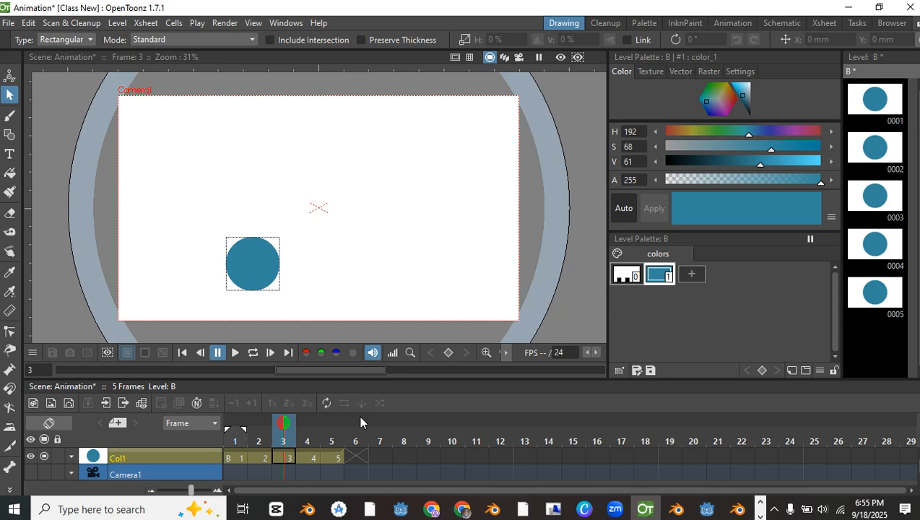
{"action": "left_click", "coordinate": [237, 423]}
{"action": "left_click", "coordinate": [259, 423]}
{"action": "left_click_drag", "start_coordinate": [307, 423], "coordinate": [355, 423]}
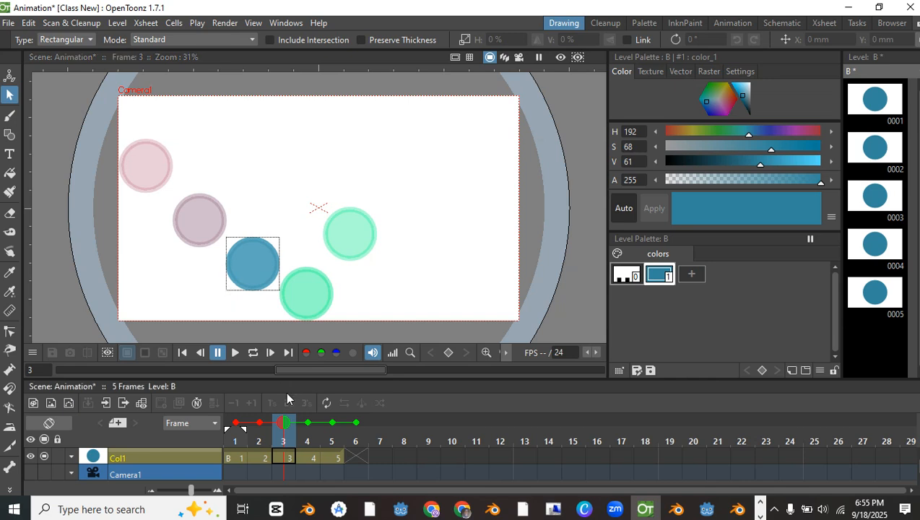
Paste the circle on frame 6 and position it to the right of and slightly above frame 5's onion-skinned circle
{"action": "mouse_move", "coordinate": [283, 427]}
{"action": "left_mouse_down"}
{"action": "mouse_move", "coordinate": [235, 427]}
{"action": "mouse_move", "coordinate": [280, 436]}
{"action": "left_mouse_up"}
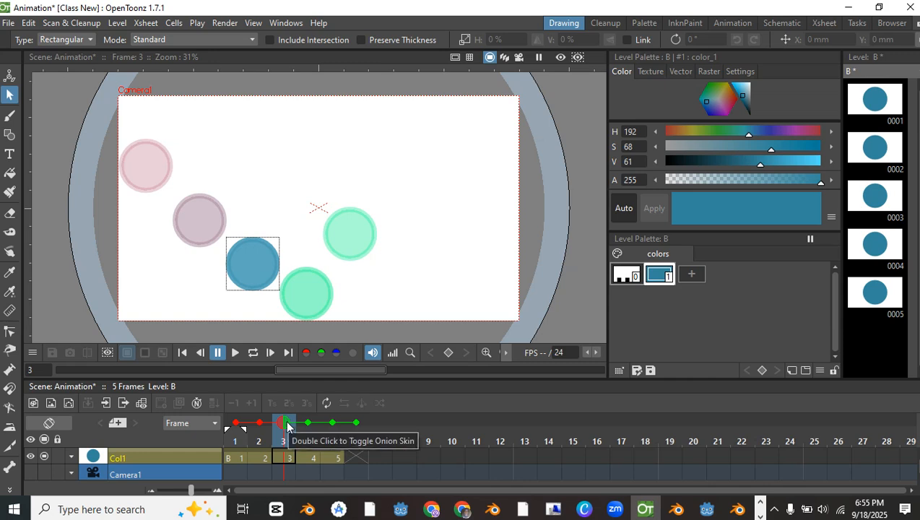
{"action": "left_click_drag", "start_coordinate": [287, 426], "coordinate": [353, 430]}
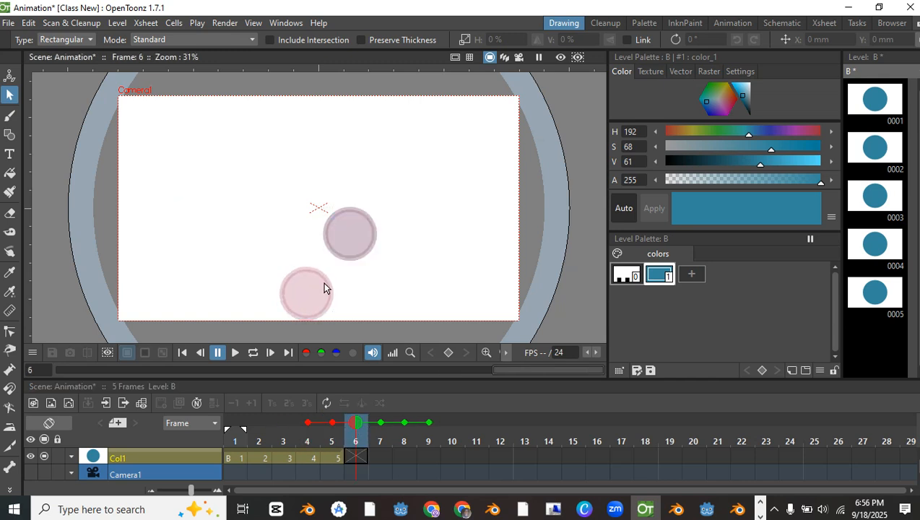
{"action": "key", "text": "ctrl+v"}
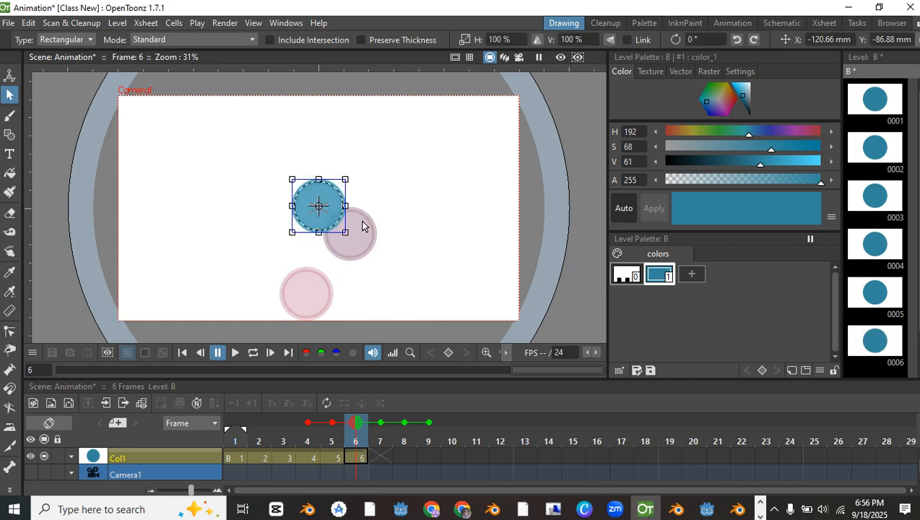
{"action": "left_click_drag", "start_coordinate": [334, 198], "coordinate": [434, 208]}
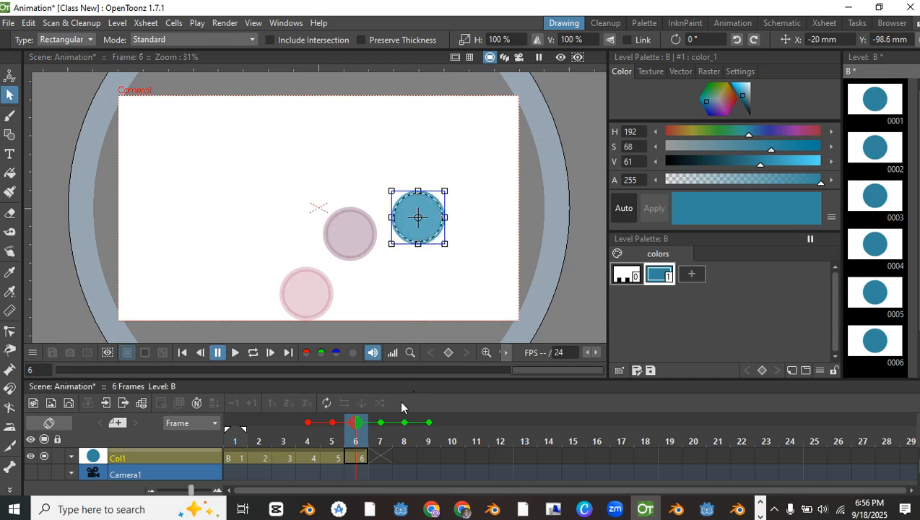
Paste the circle on frame 7, position it below and slightly right of frame 6's circle, and nudge it slightly downward
{"action": "left_click", "coordinate": [375, 425]}
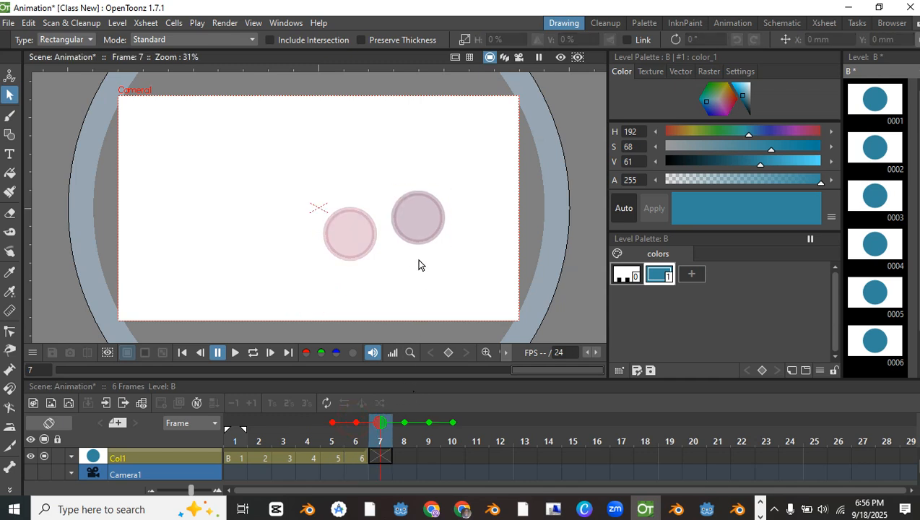
{"action": "key", "text": "ctrl+v"}
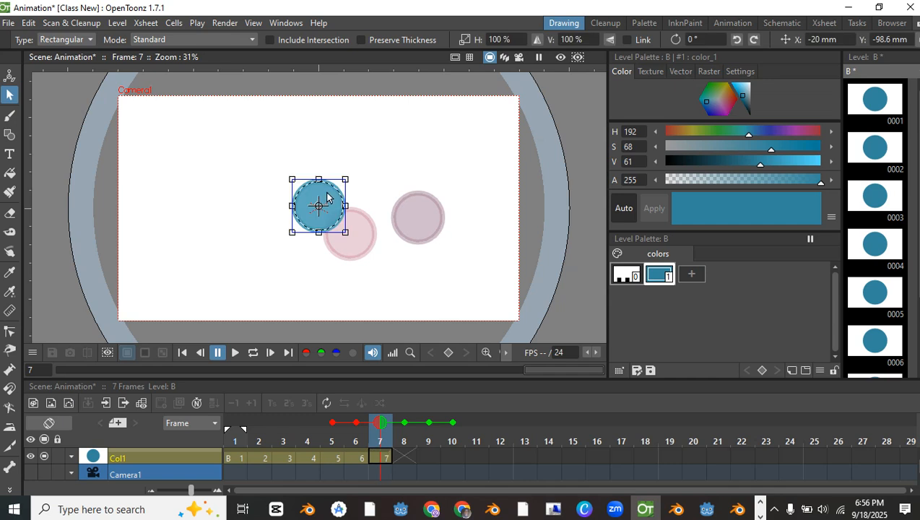
{"action": "mouse_move", "coordinate": [342, 196]}
{"action": "left_mouse_down"}
{"action": "mouse_move", "coordinate": [450, 278]}
{"action": "mouse_move", "coordinate": [460, 264]}
{"action": "left_mouse_up"}
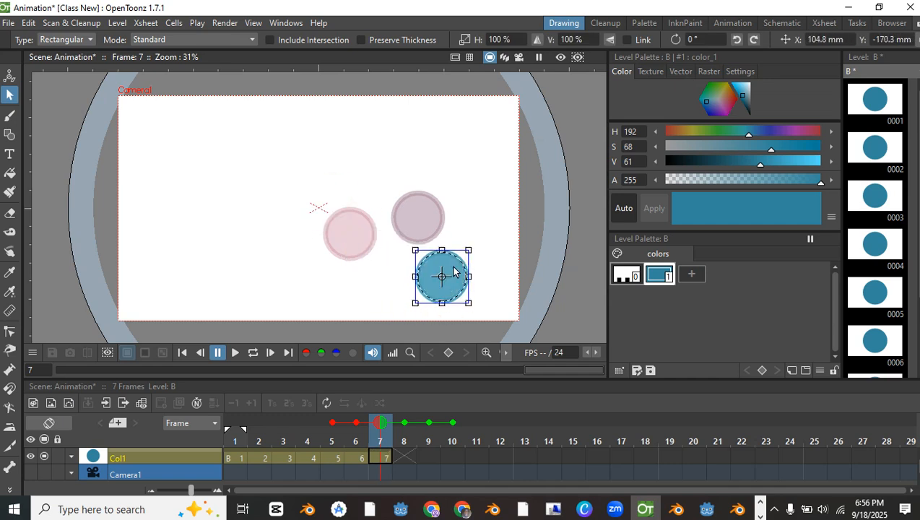
{"action": "double_click", "coordinate": [449, 267]}
{"action": "left_click", "coordinate": [441, 253]}
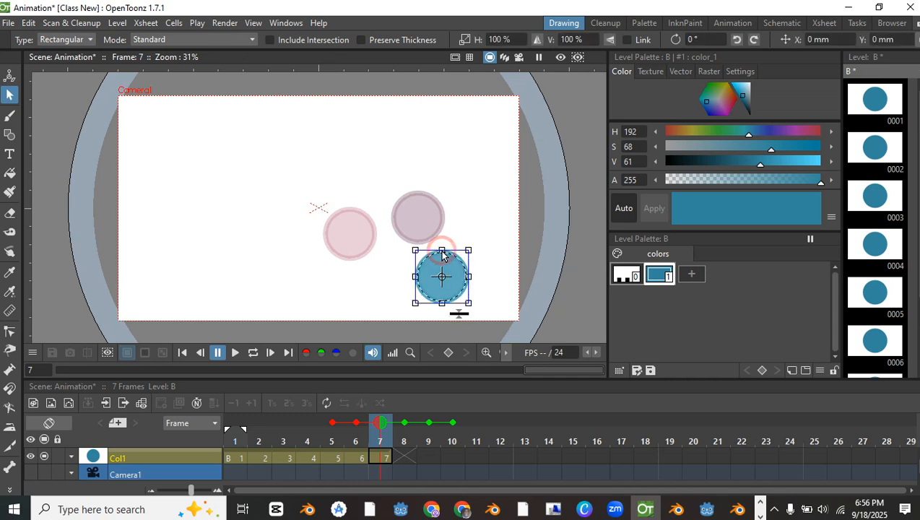
{"action": "left_click_drag", "start_coordinate": [449, 252], "coordinate": [455, 259]}
{"action": "key", "text": "ctrl+z"}
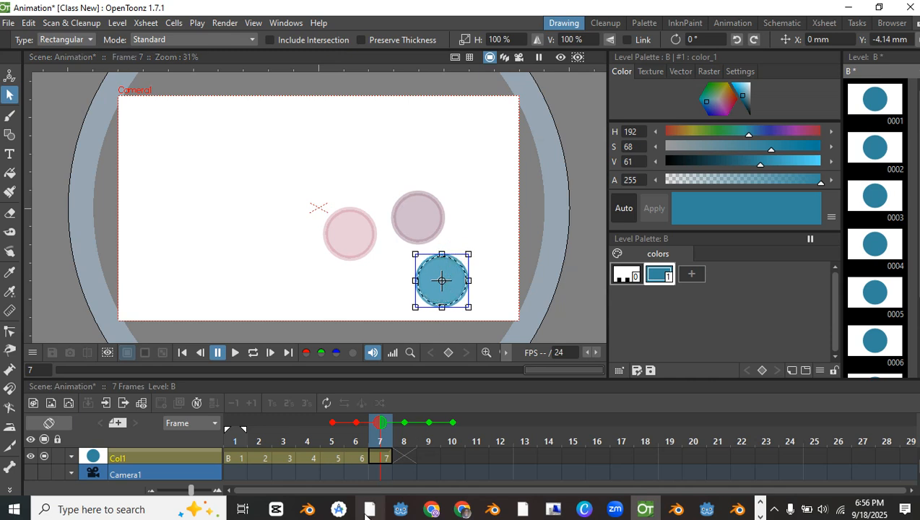
Paste the circle on frame 8 and place it at the camera frame's lower-right corner, right of frame 7's circle
{"action": "left_click_drag", "start_coordinate": [380, 423], "coordinate": [402, 426]}
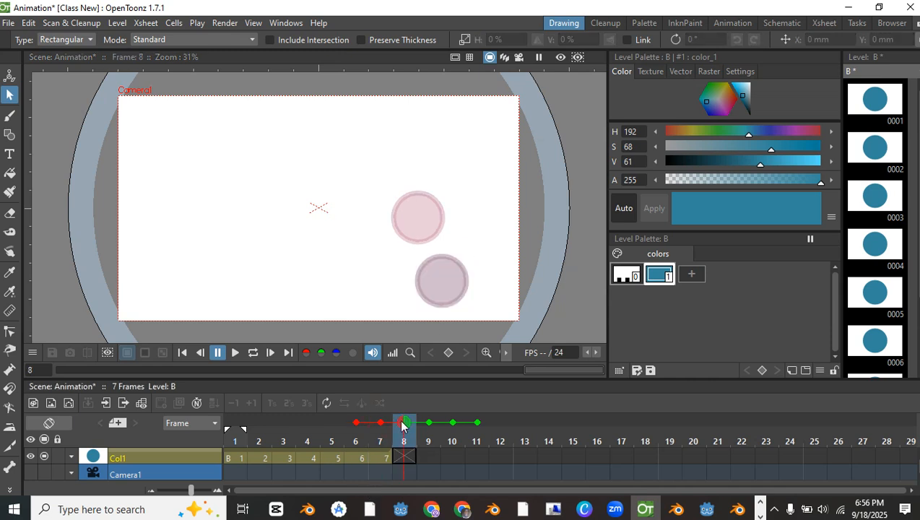
{"action": "key", "text": "ctrl+v"}
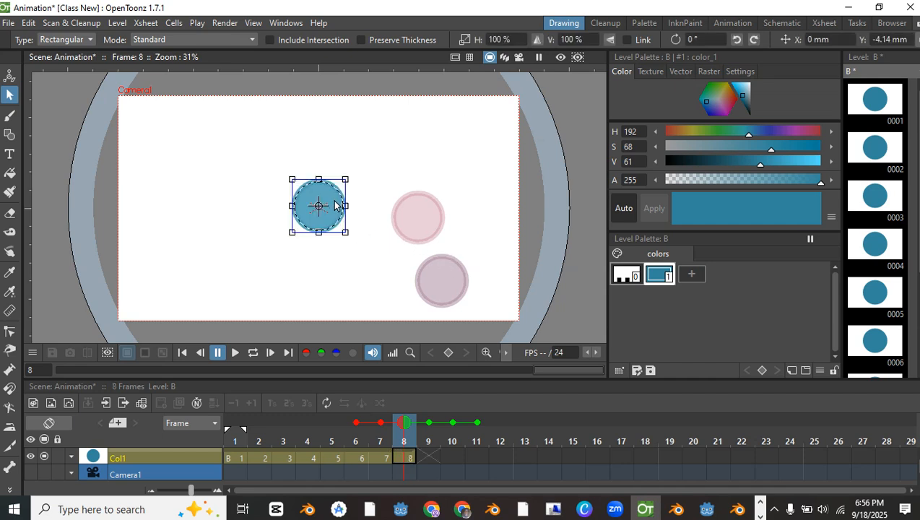
{"action": "left_click_drag", "start_coordinate": [336, 204], "coordinate": [515, 277]}
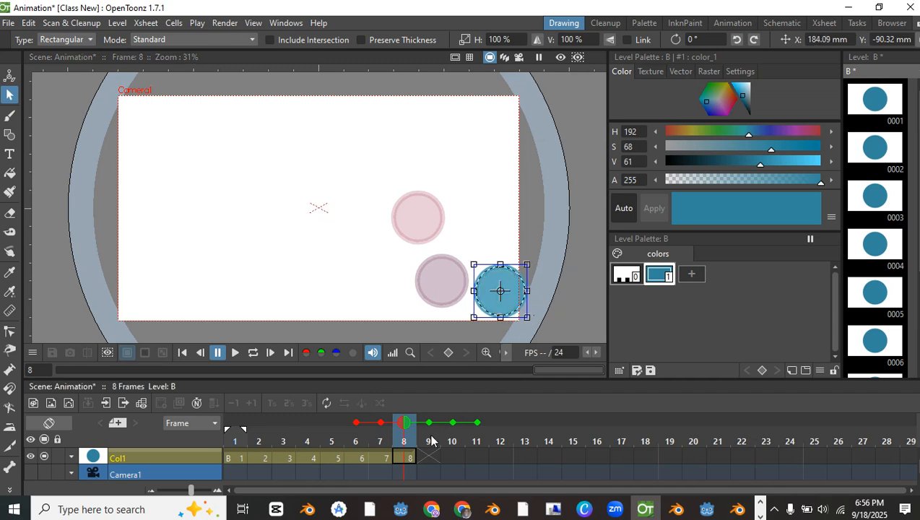
Paste the circle on frame 9 and place it above and right of frame 8's circle, mostly beyond the camera's right edge
{"action": "left_click_drag", "start_coordinate": [403, 422], "coordinate": [426, 427]}
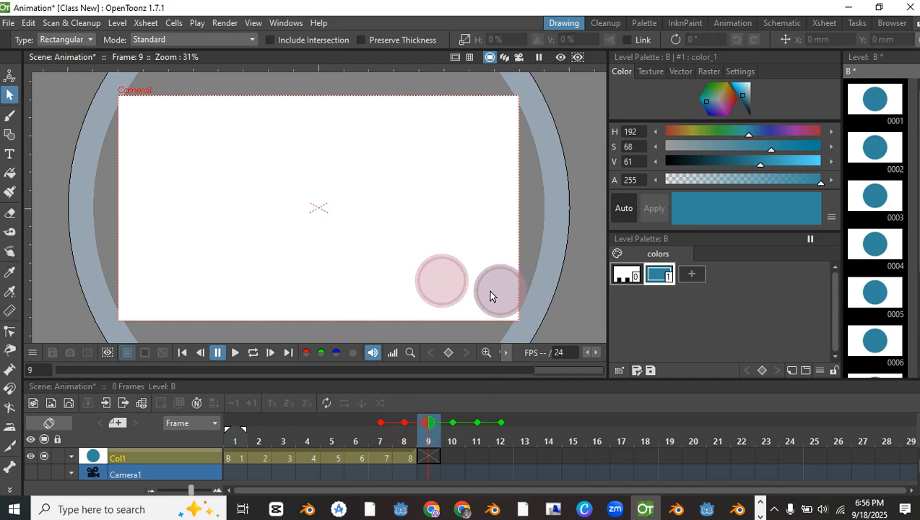
{"action": "key", "text": "ctrl+v"}
{"action": "left_click_drag", "start_coordinate": [334, 189], "coordinate": [549, 237]}
Paste the circle on frame 10 and place it fully outside the camera's right edge, below frame 9's circle
{"action": "left_click_drag", "start_coordinate": [429, 424], "coordinate": [459, 426]}
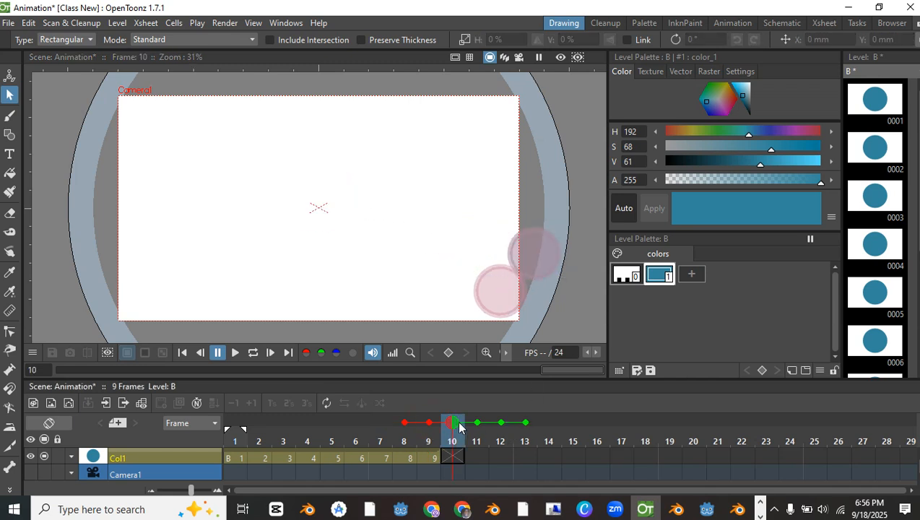
{"action": "key", "text": "ctrl+v"}
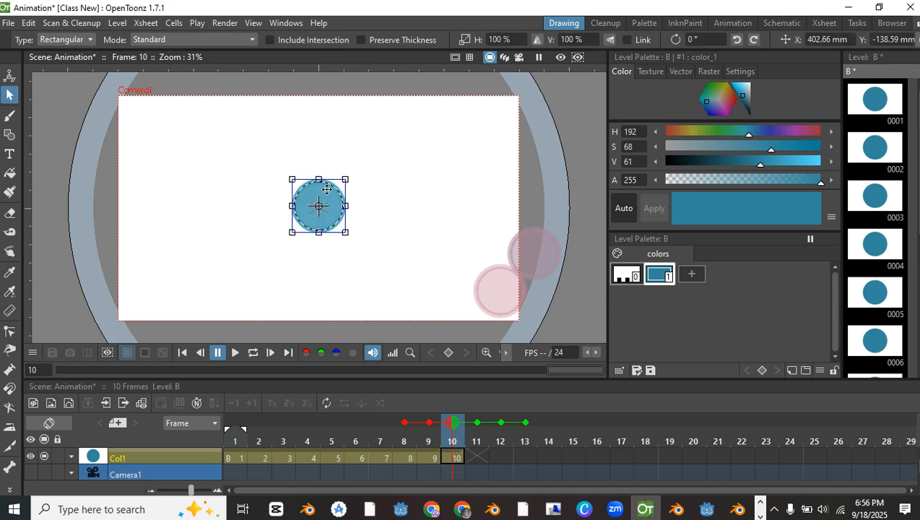
{"action": "left_click_drag", "start_coordinate": [329, 186], "coordinate": [550, 304]}
Return to frame 1 and turn off the onion skin for the neighbouring frames
{"action": "left_click_drag", "start_coordinate": [445, 420], "coordinate": [235, 432]}
{"action": "mouse_move", "coordinate": [308, 423]}
{"action": "left_mouse_down"}
{"action": "mouse_move", "coordinate": [237, 427]}
{"action": "mouse_move", "coordinate": [306, 425]}
{"action": "mouse_move", "coordinate": [238, 416]}
{"action": "left_mouse_up"}
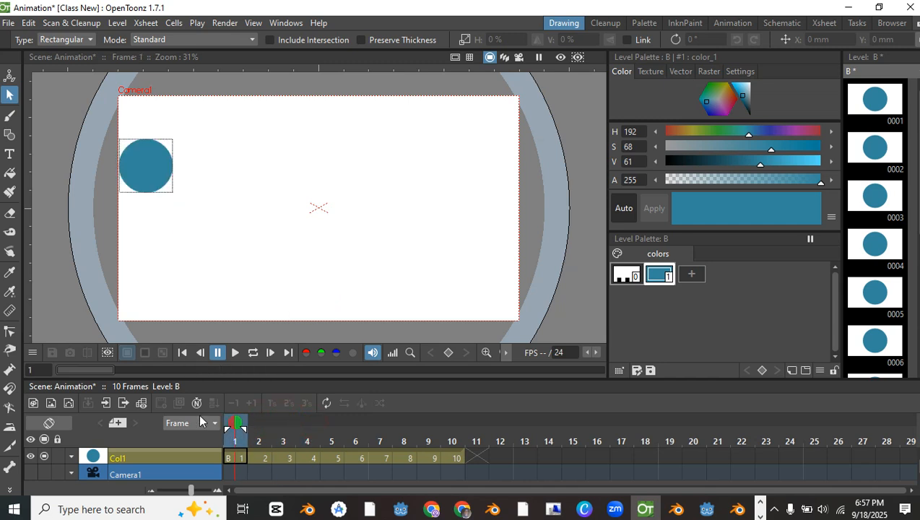
Extend the end of the playback range to frame 10 and play the animation
{"action": "left_click", "coordinate": [237, 352]}
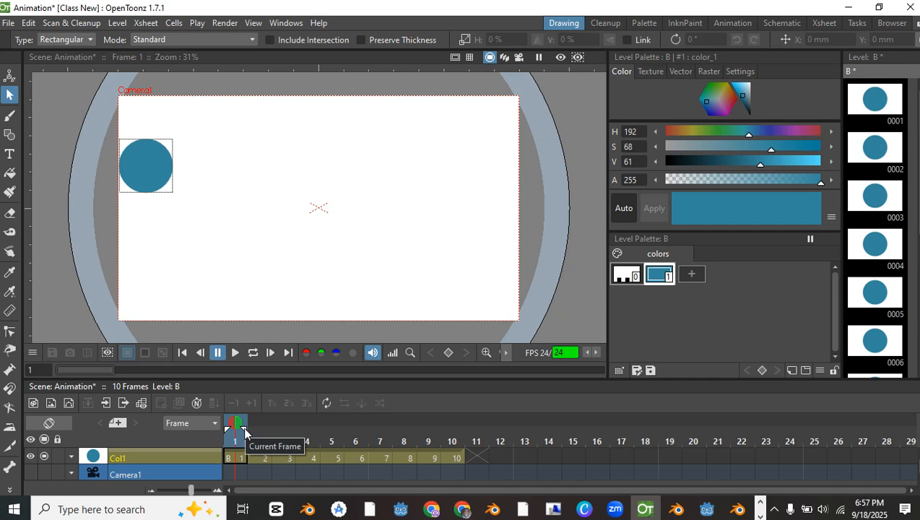
{"action": "mouse_move", "coordinate": [245, 432]}
{"action": "left_mouse_down"}
{"action": "mouse_move", "coordinate": [438, 430]}
{"action": "mouse_move", "coordinate": [449, 446]}
{"action": "left_mouse_up"}
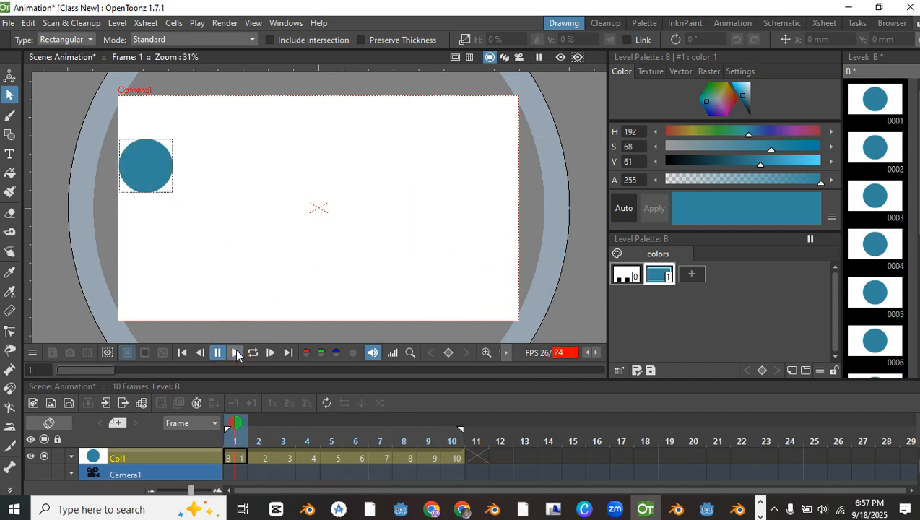
{"action": "left_click", "coordinate": [236, 351]}
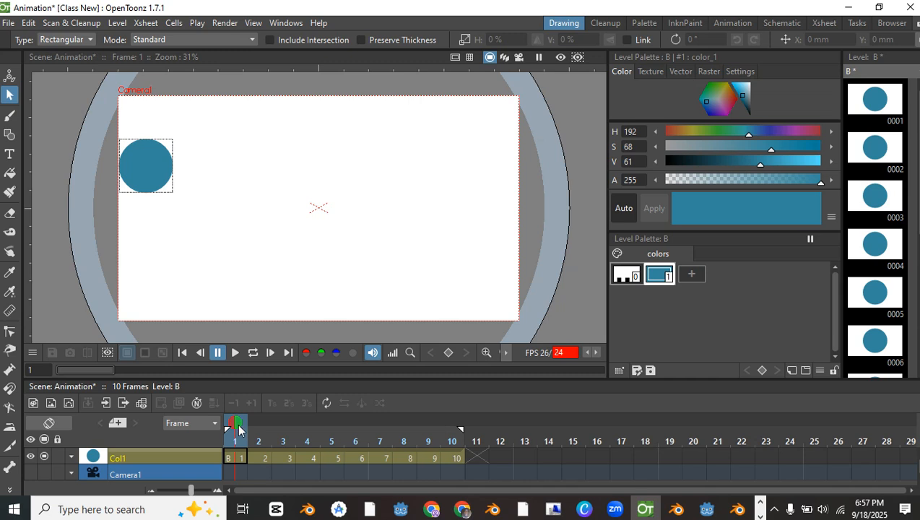
Set the frame rate to 4 FPS and preview the animation once and in a loop
{"action": "left_click", "coordinate": [565, 353]}
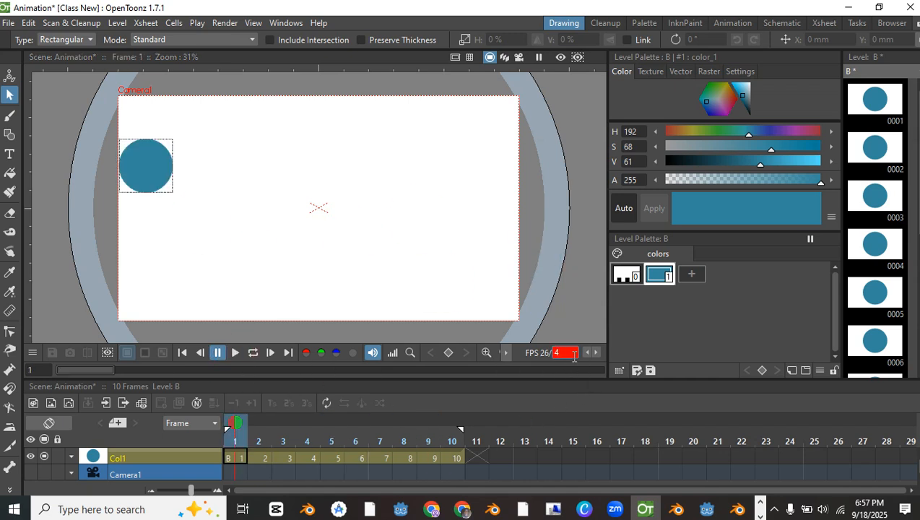
{"action": "key", "text": "Return"}
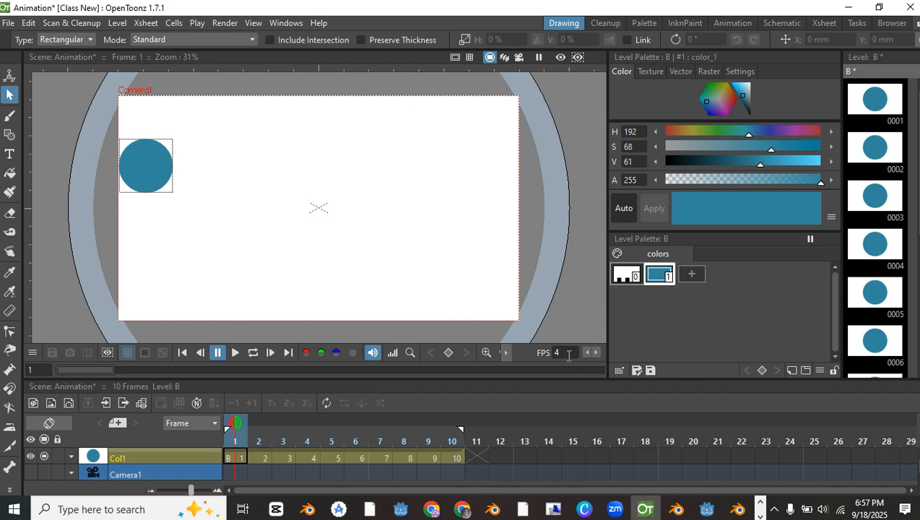
{"action": "left_click", "coordinate": [231, 354]}
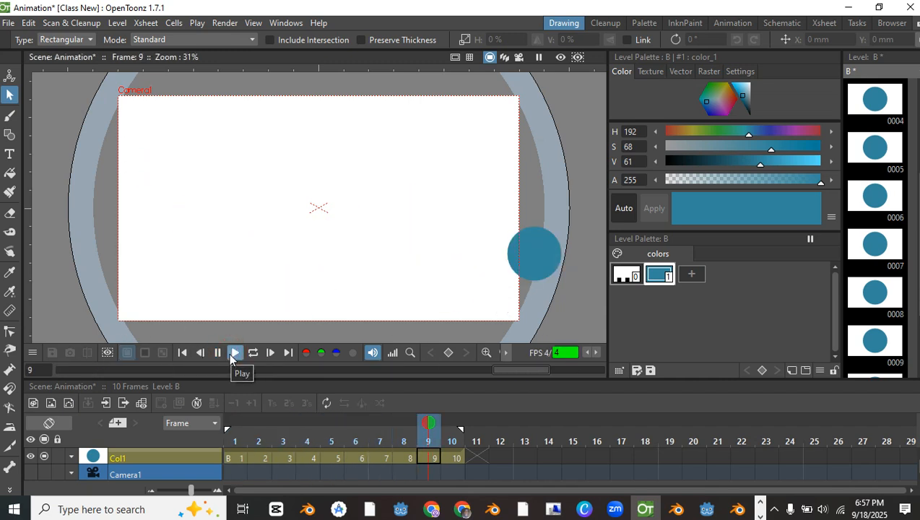
{"action": "left_click", "coordinate": [253, 352]}
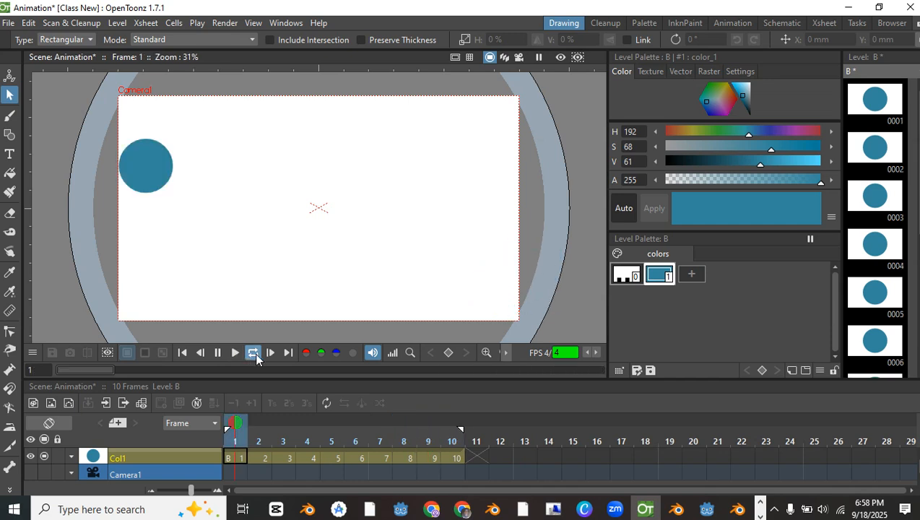
Stop the loop, set the frame rate to 3 FPS, and preview the animation once and in a loop
{"action": "left_click", "coordinate": [217, 352]}
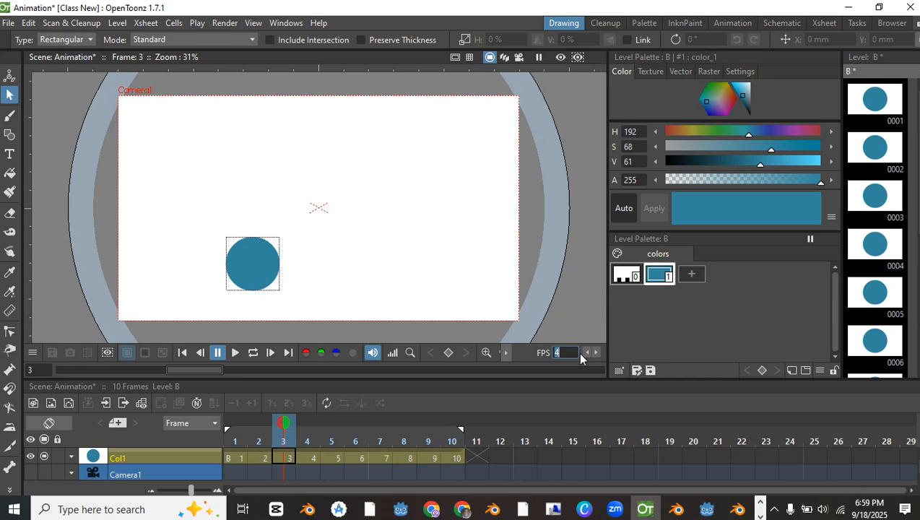
{"action": "key", "text": "Return"}
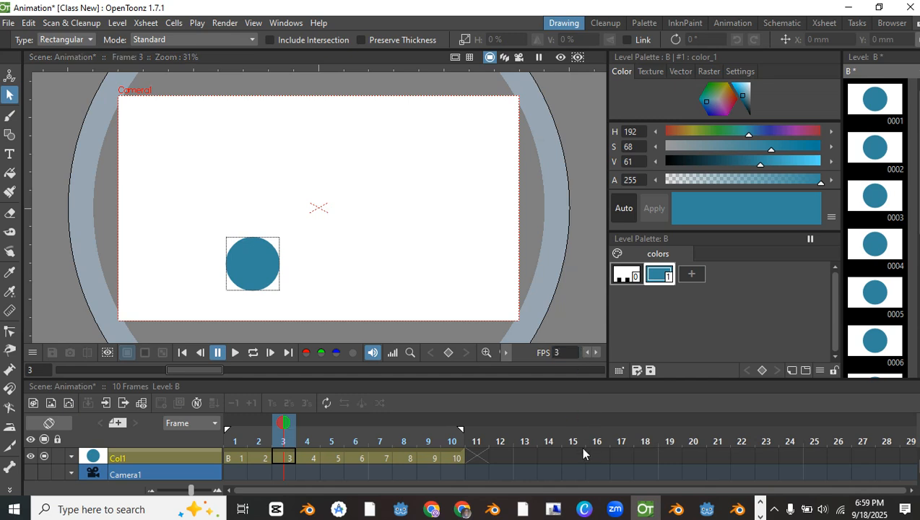
{"action": "left_click", "coordinate": [237, 351]}
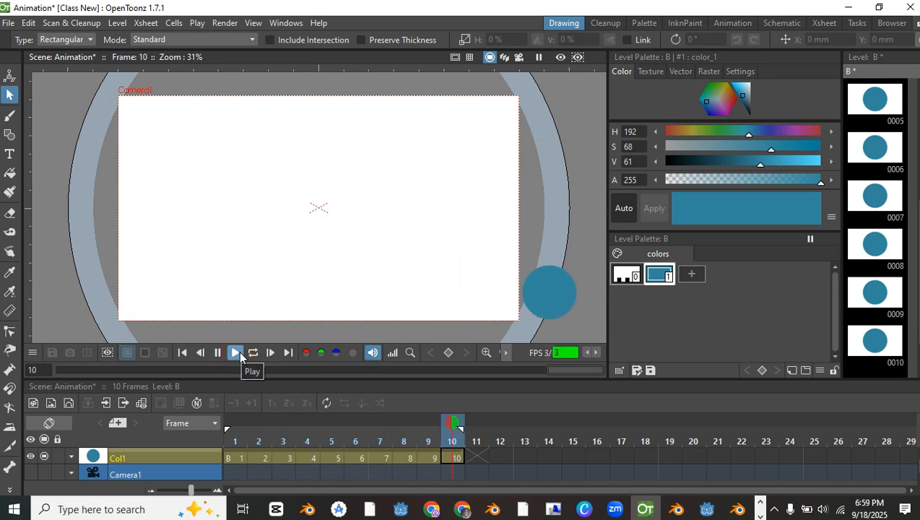
{"action": "left_click", "coordinate": [253, 352]}
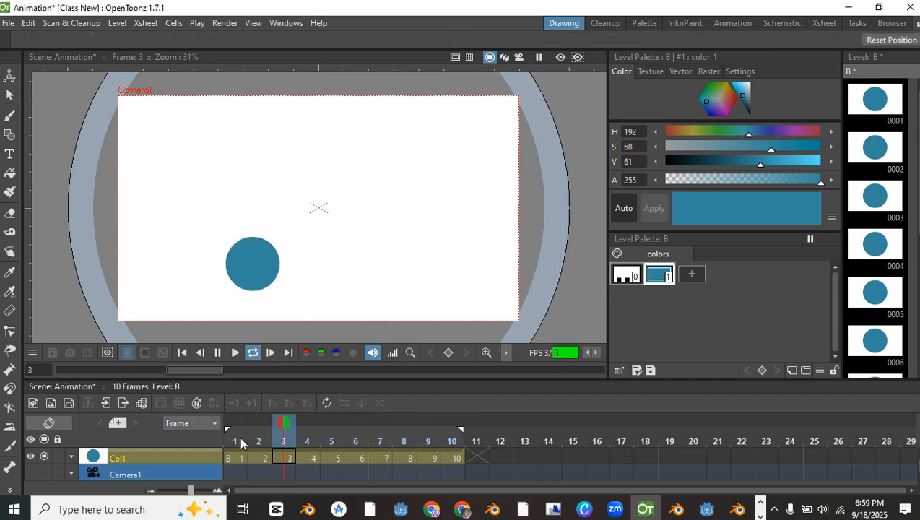
{"action": "left_click", "coordinate": [220, 354]}
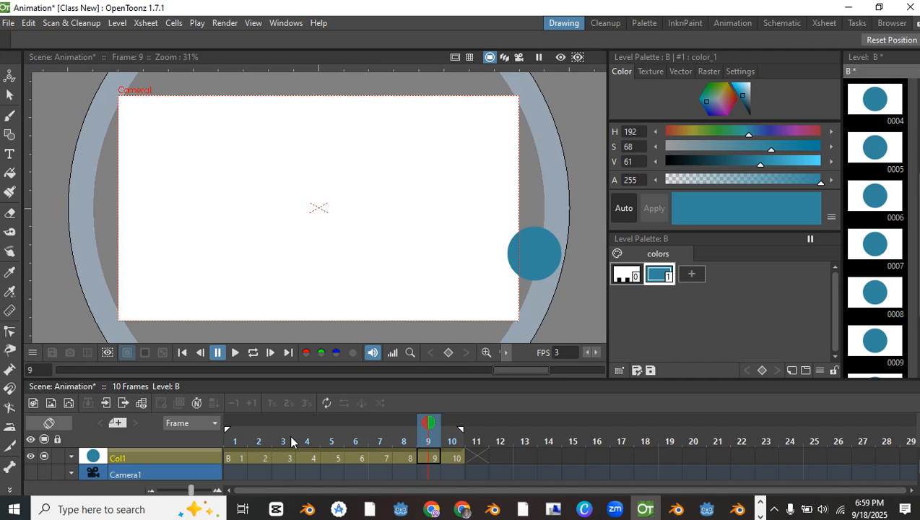
Return to frame 1 and create a new scene
{"action": "left_click_drag", "start_coordinate": [429, 425], "coordinate": [234, 425]}
{"action": "left_click", "coordinate": [7, 22]}
{"action": "left_click", "coordinate": [18, 41]}
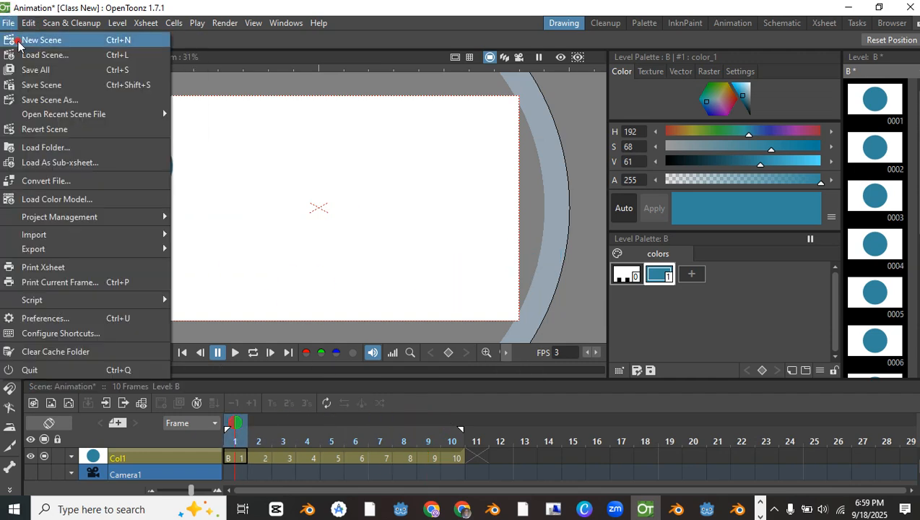
{"action": "left_click", "coordinate": [349, 267]}
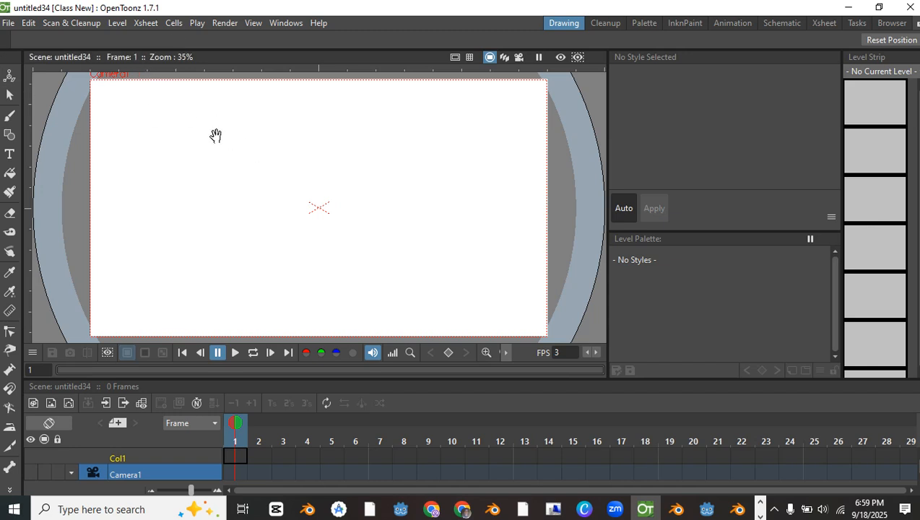
{"action": "key", "text": "grave"}
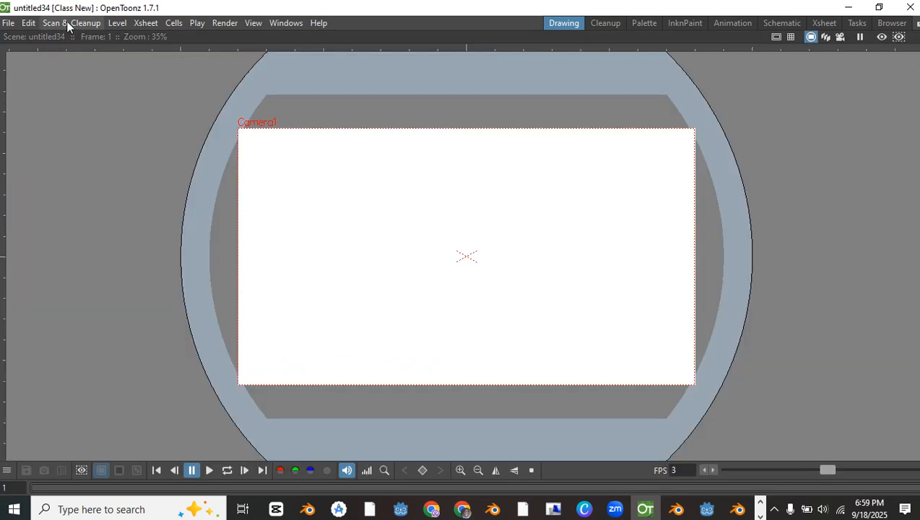
{"action": "key", "text": "grave"}
{"action": "key", "text": "grave"}
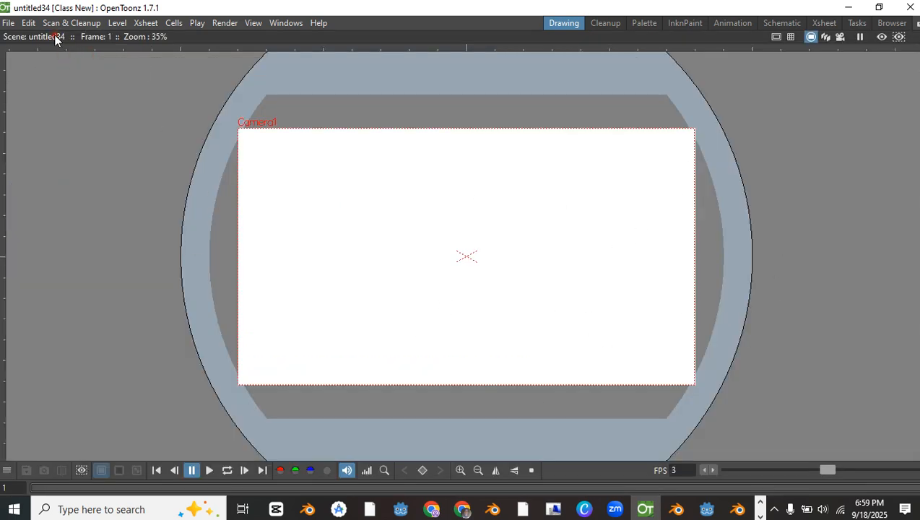
{"action": "key", "text": "grave"}
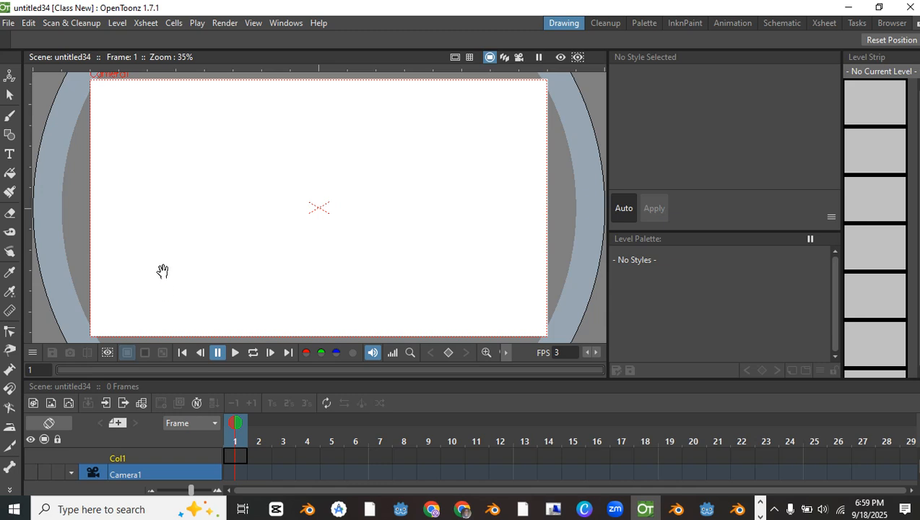
Choose the Geometric tool with the circle shape and create a new vector level in the empty column Col1
{"action": "left_click", "coordinate": [9, 134]}
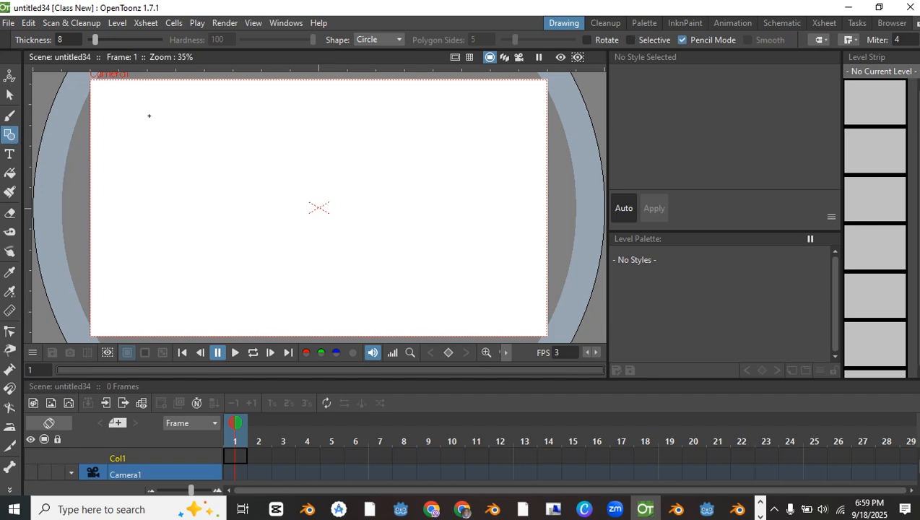
{"action": "left_click", "coordinate": [189, 452]}
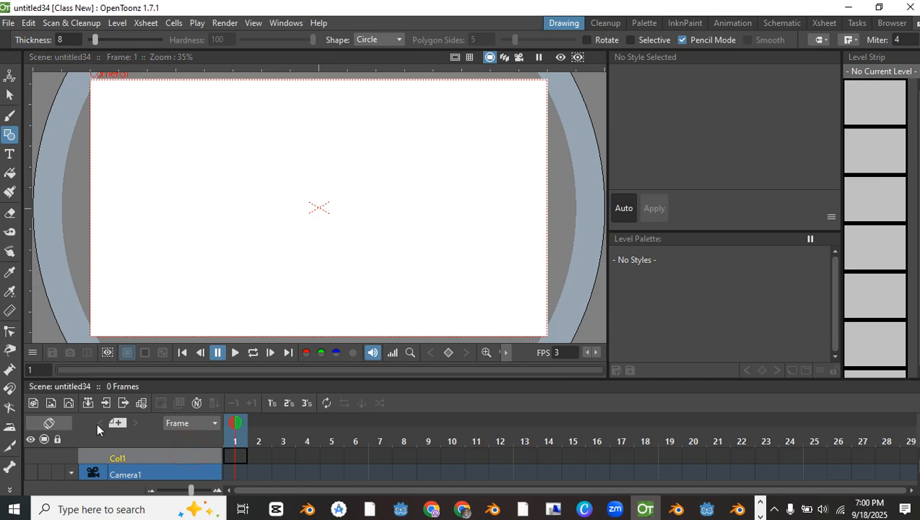
{"action": "left_click", "coordinate": [66, 402]}
{"action": "left_click", "coordinate": [334, 258]}
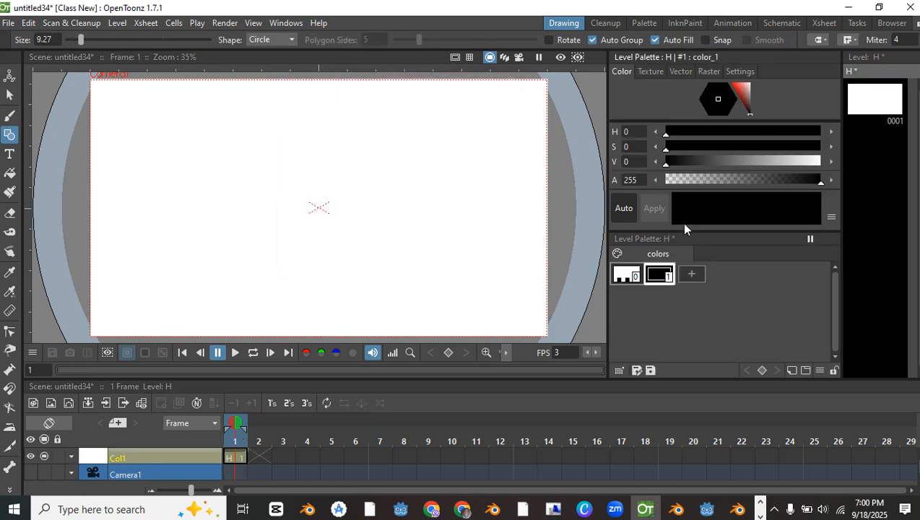
Set the level's drawing color to blue (H 207, S 75, V 83) and draw a filled circle in the left part of the camera frame
{"action": "left_click", "coordinate": [654, 282]}
{"action": "left_click_drag", "start_coordinate": [742, 105], "coordinate": [704, 104]}
{"action": "left_click", "coordinate": [716, 107]}
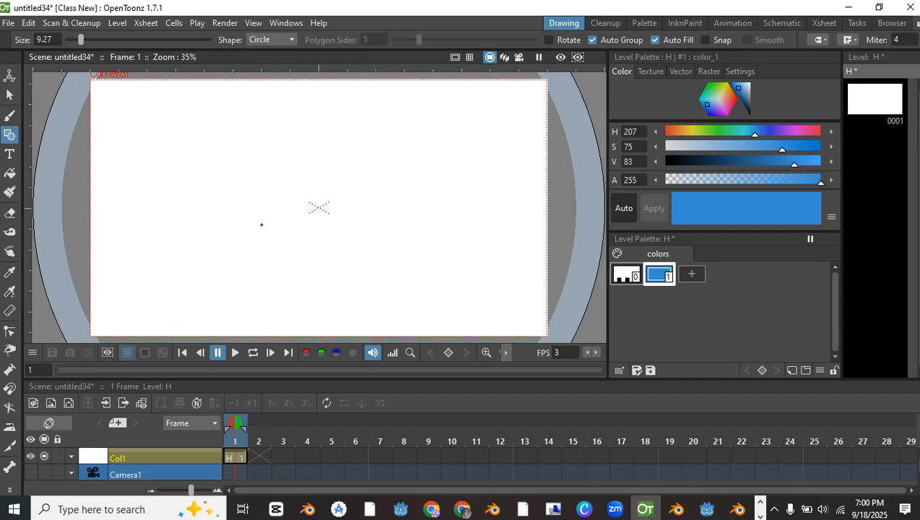
{"action": "left_click_drag", "start_coordinate": [169, 185], "coordinate": [197, 207]}
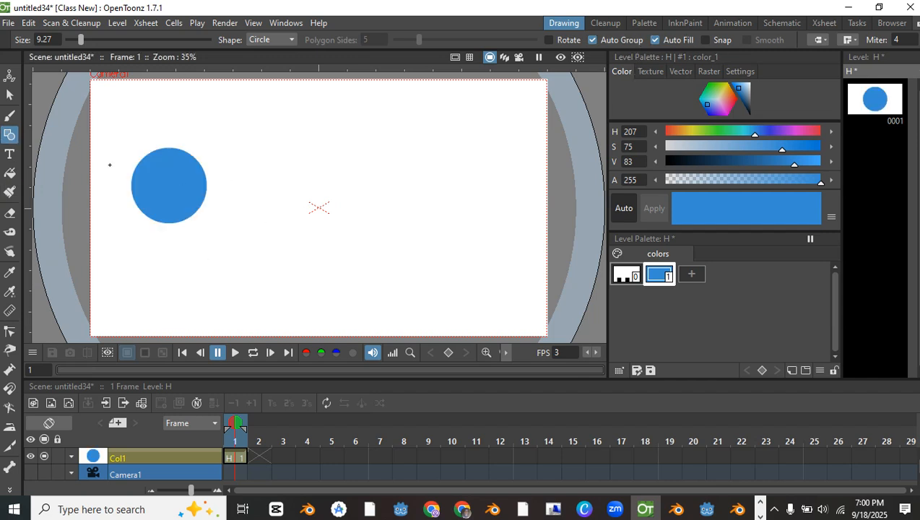
Select the blue circle and move it about 132 mm in X and -19 mm in Y to the center of the camera frame
{"action": "left_click", "coordinate": [10, 94]}
{"action": "left_click", "coordinate": [10, 76]}
{"action": "left_click", "coordinate": [9, 95]}
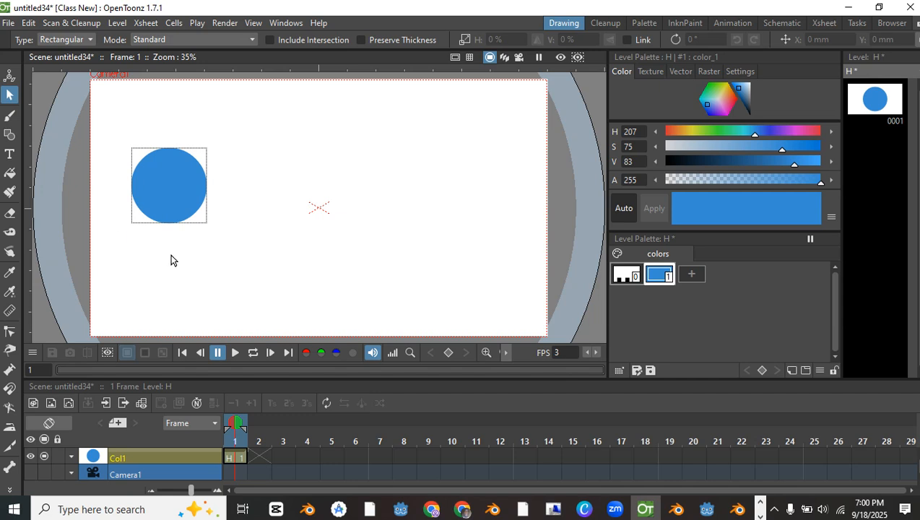
{"action": "left_click", "coordinate": [151, 168]}
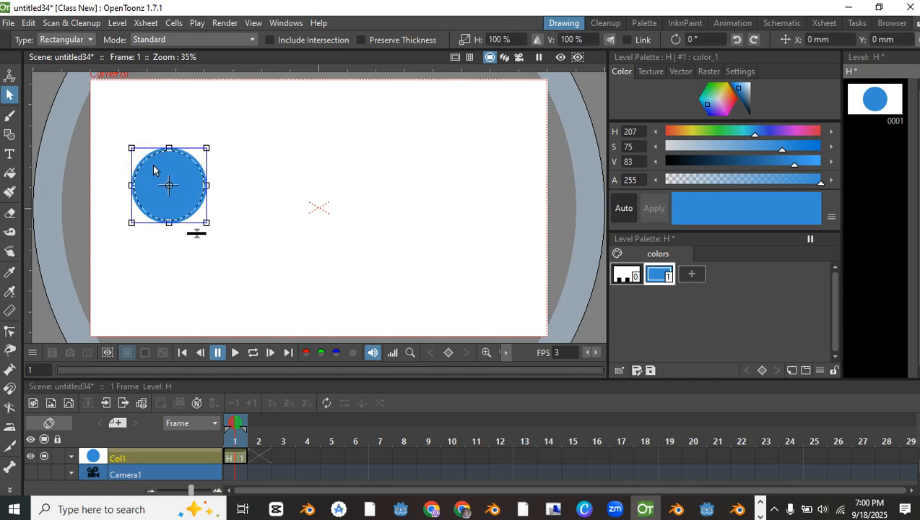
{"action": "left_click_drag", "start_coordinate": [153, 158], "coordinate": [295, 174]}
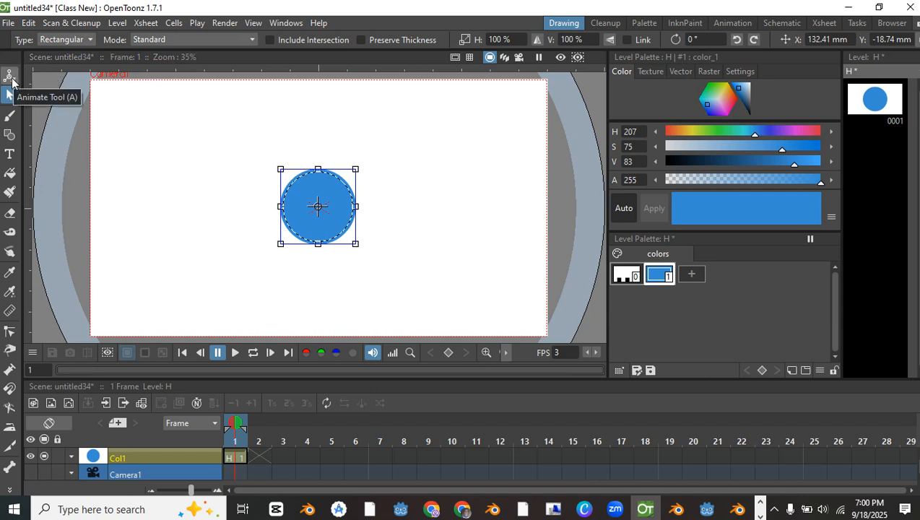
{"action": "left_click", "coordinate": [324, 186]}
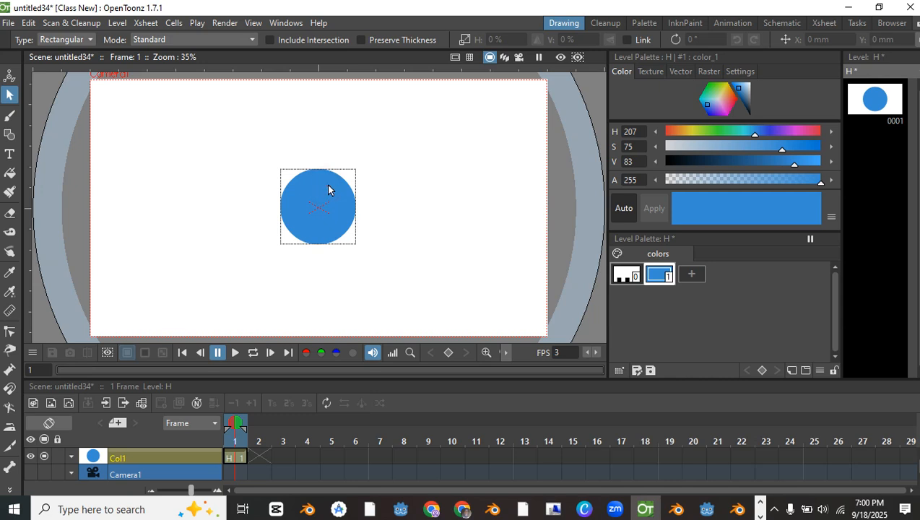
{"action": "left_click", "coordinate": [326, 188]}
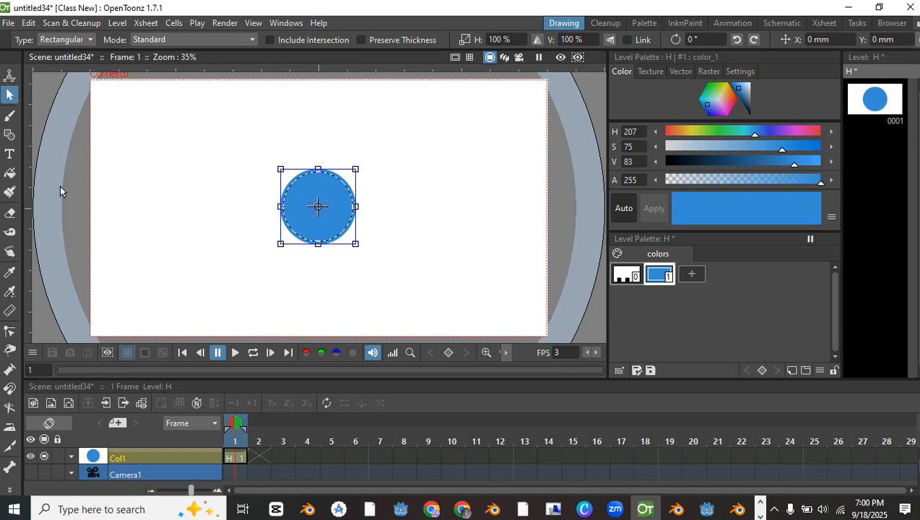
{"action": "scroll", "coordinate": [355, 235], "scroll_direction": "down", "scroll_amount": 2}
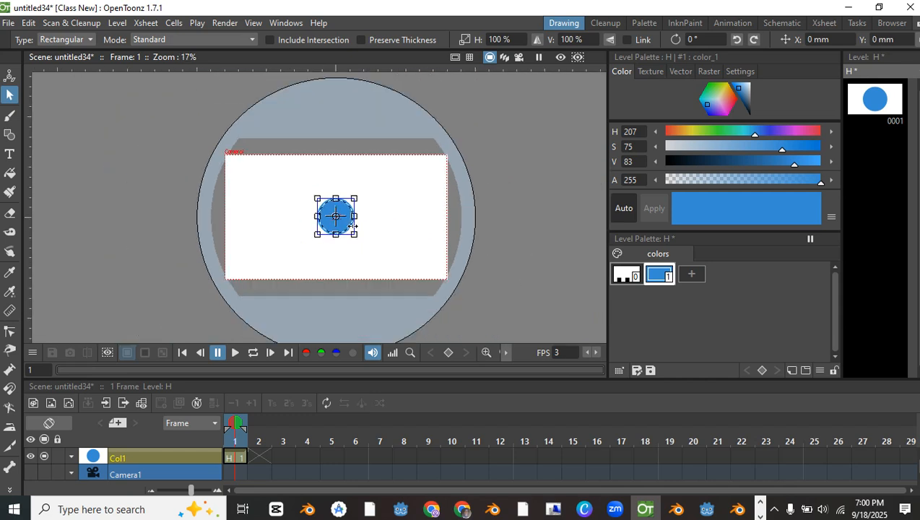
{"action": "scroll", "coordinate": [353, 226], "scroll_direction": "up", "scroll_amount": 1}
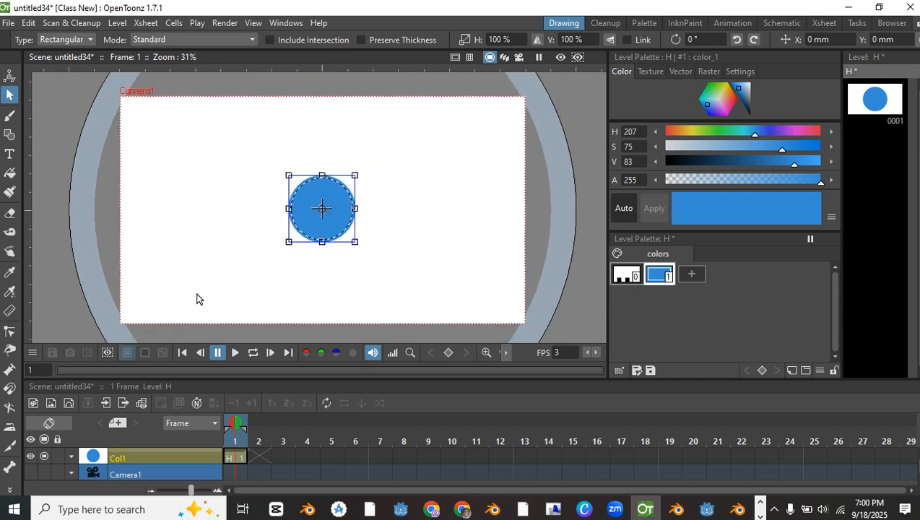
Set the frame rate to 24 FPS and activate the Animate tool in Position mode for Col1
{"action": "left_click", "coordinate": [567, 353]}
{"action": "key", "text": "Return"}
{"action": "left_click", "coordinate": [10, 78]}
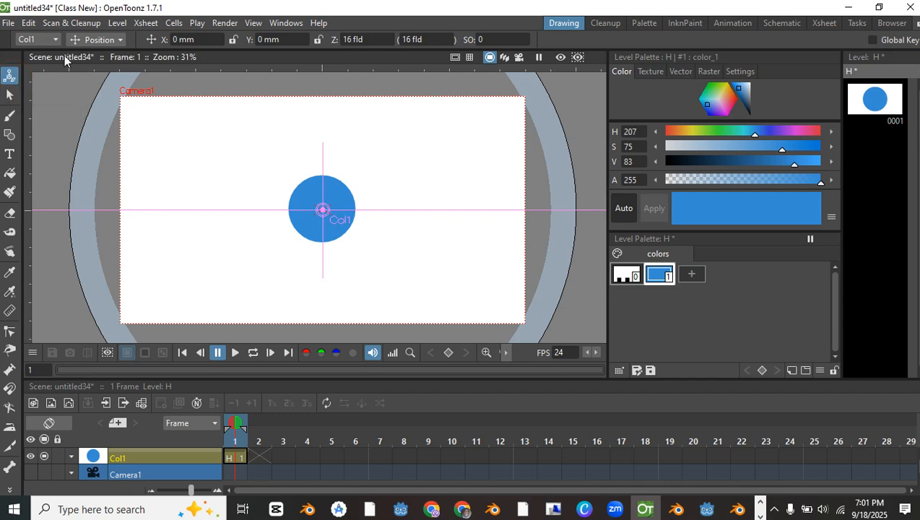
{"action": "left_click", "coordinate": [98, 39]}
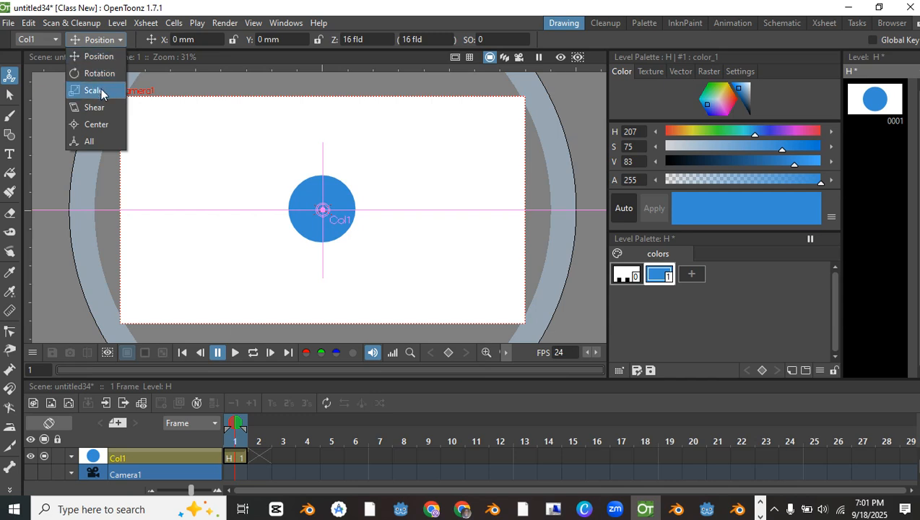
{"action": "left_click", "coordinate": [91, 58]}
{"action": "left_click", "coordinate": [24, 41]}
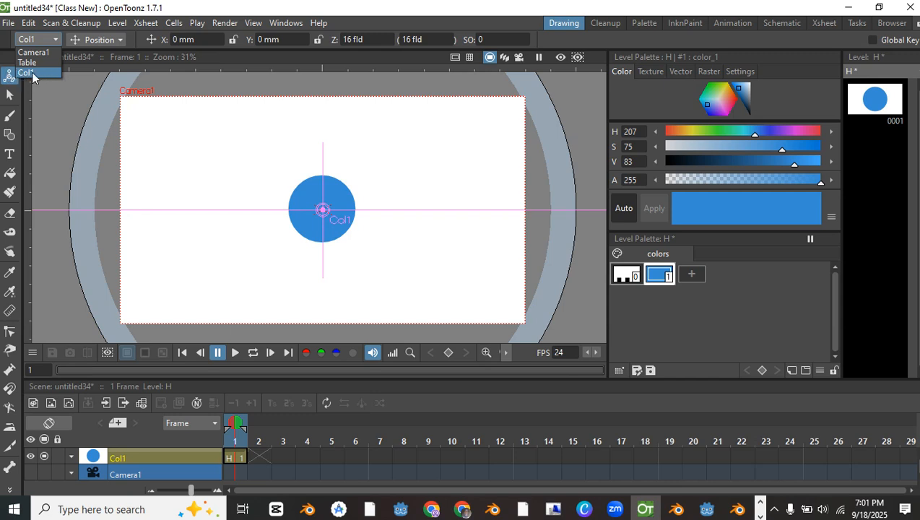
{"action": "left_click", "coordinate": [33, 73]}
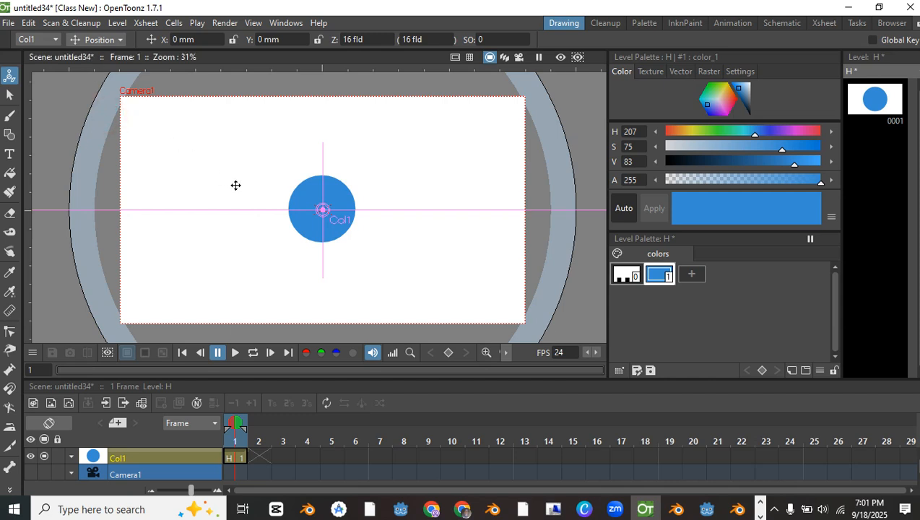
Look at the Animate tool's Center mode, return to Position, and move Col1 at frame 1 to about X -172 mm, Y 39 mm
{"action": "left_click", "coordinate": [98, 40]}
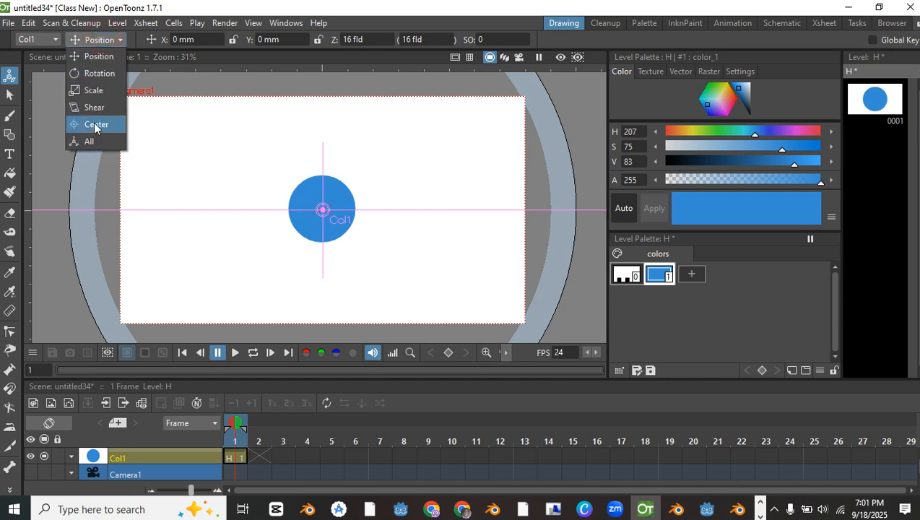
{"action": "left_click", "coordinate": [94, 125]}
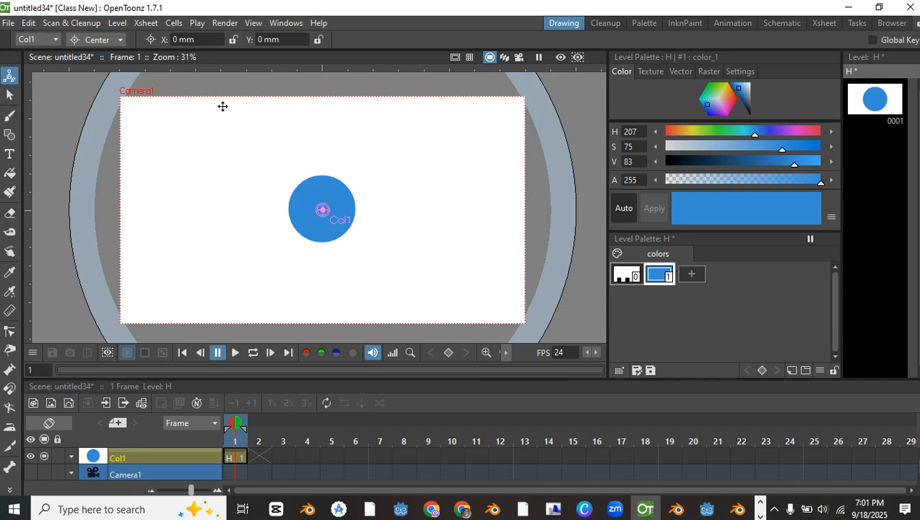
{"action": "left_click", "coordinate": [87, 40]}
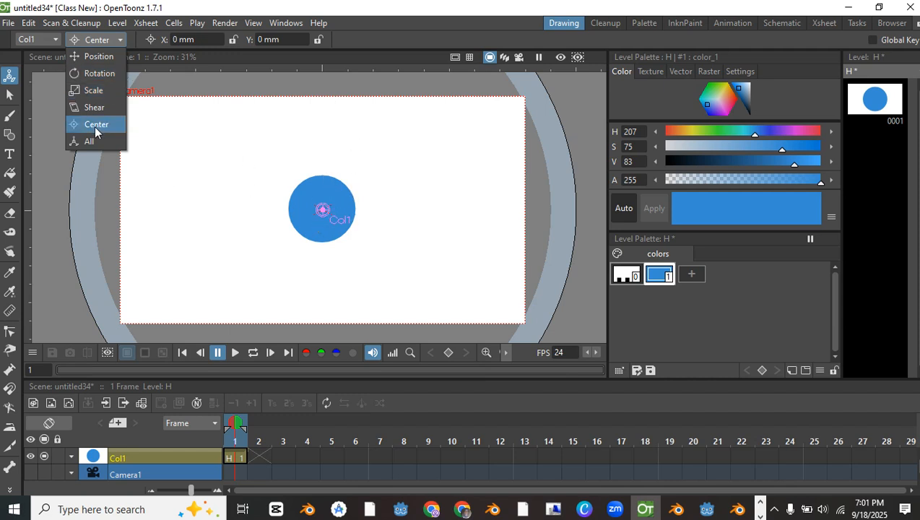
{"action": "left_click", "coordinate": [105, 58]}
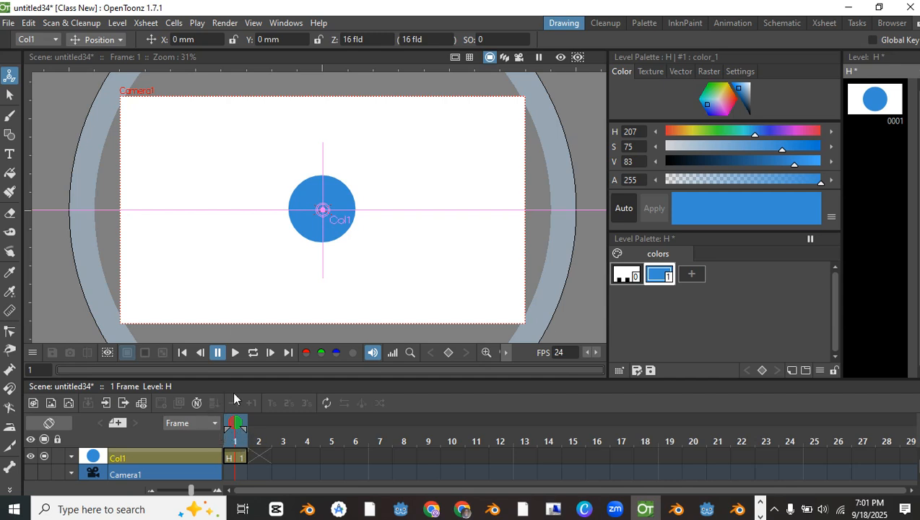
{"action": "left_click_drag", "start_coordinate": [324, 206], "coordinate": [150, 171]}
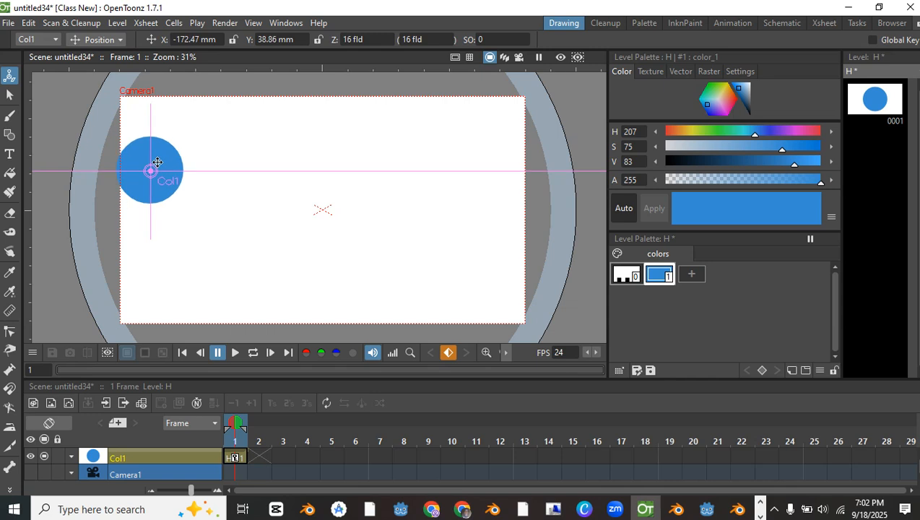
Examine the circle's placement relative to the camera frame in both the camera view and the standard stage view
{"action": "scroll", "coordinate": [323, 248], "scroll_direction": "down", "scroll_amount": 5}
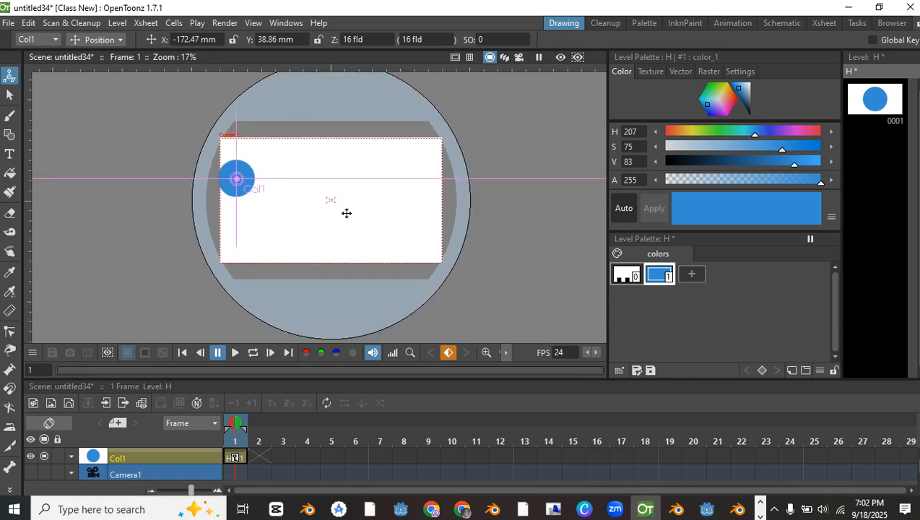
{"action": "scroll", "coordinate": [347, 204], "scroll_direction": "up", "scroll_amount": 3}
{"action": "left_click_drag", "start_coordinate": [347, 204], "coordinate": [351, 271]}
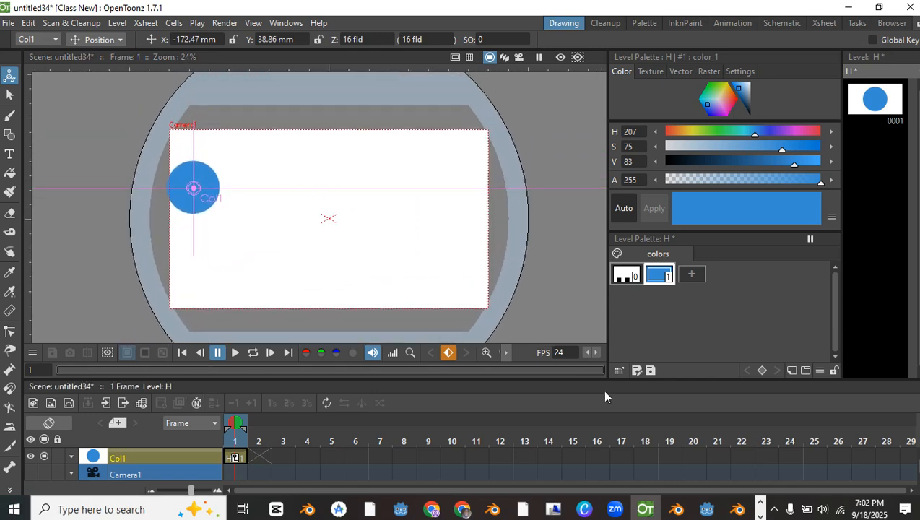
{"action": "left_click", "coordinate": [520, 58]}
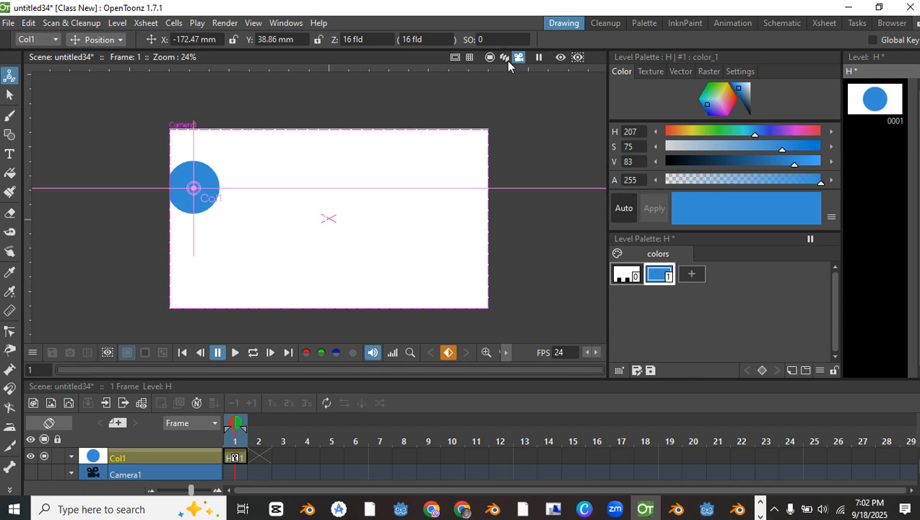
{"action": "left_click", "coordinate": [490, 57]}
{"action": "scroll", "coordinate": [426, 189], "scroll_direction": "down", "scroll_amount": 2}
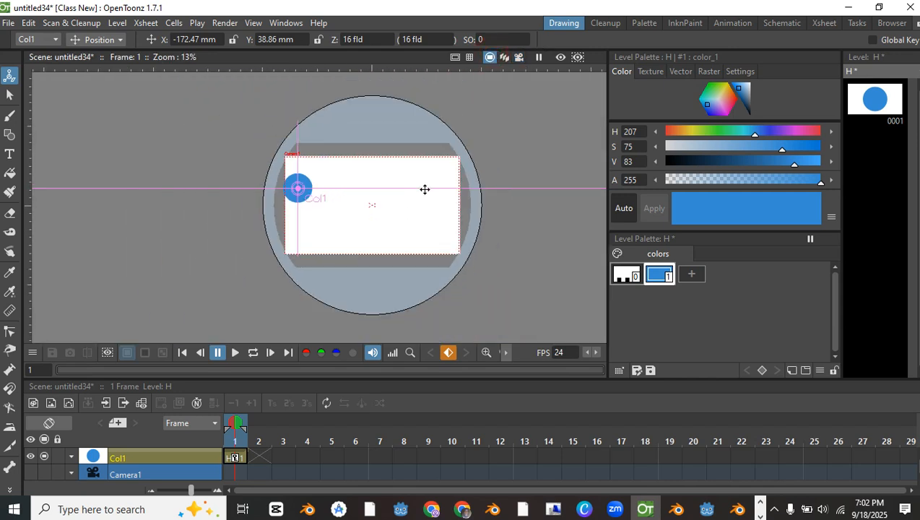
{"action": "scroll", "coordinate": [300, 190], "scroll_direction": "up", "scroll_amount": 3}
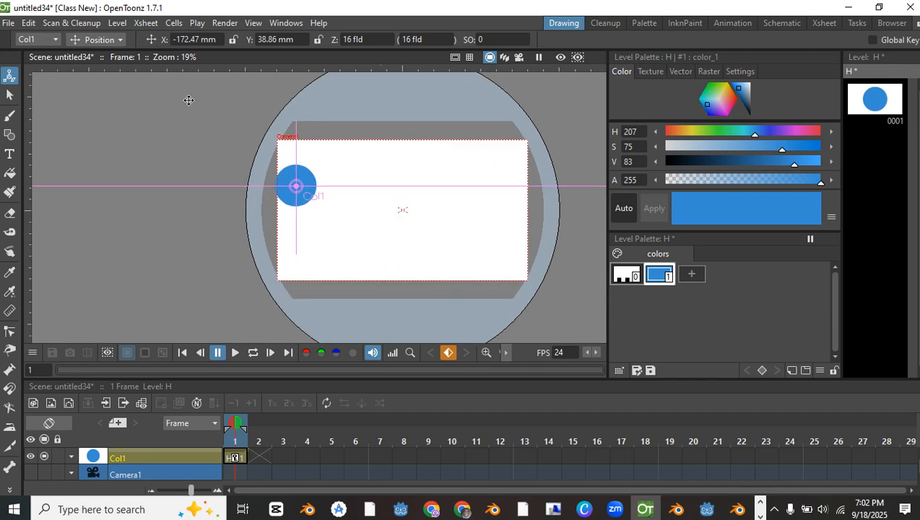
{"action": "left_click_drag", "start_coordinate": [575, 214], "coordinate": [412, 199]}
{"action": "scroll", "coordinate": [412, 199], "scroll_direction": "up", "scroll_amount": 1}
{"action": "scroll", "coordinate": [503, 229], "scroll_direction": "down", "scroll_amount": 2}
{"action": "left_click_drag", "start_coordinate": [467, 240], "coordinate": [480, 246]}
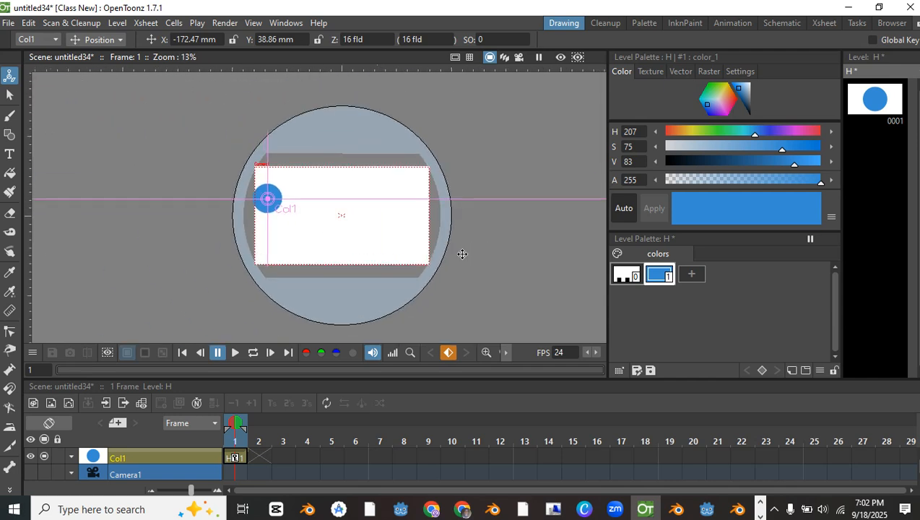
{"action": "scroll", "coordinate": [361, 223], "scroll_direction": "up", "scroll_amount": 1}
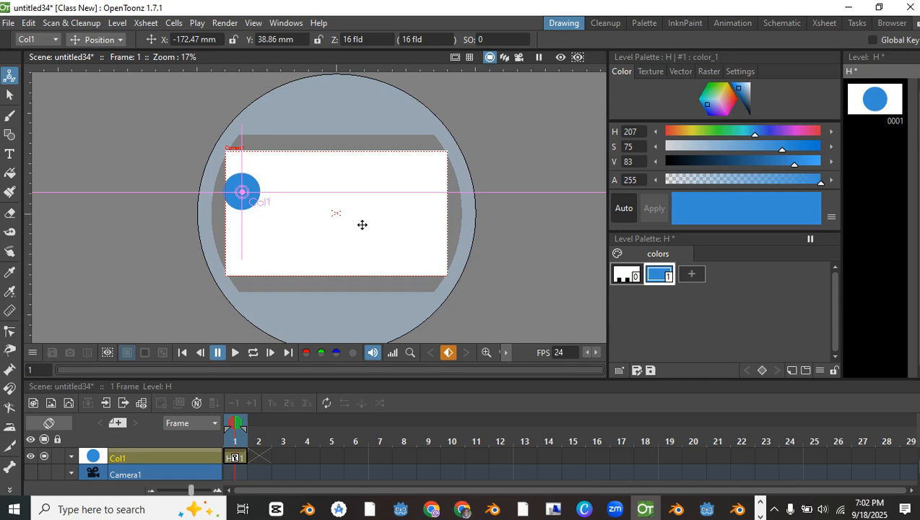
{"action": "scroll", "coordinate": [353, 217], "scroll_direction": "up", "scroll_amount": 2}
{"action": "scroll", "coordinate": [333, 218], "scroll_direction": "down", "scroll_amount": 2}
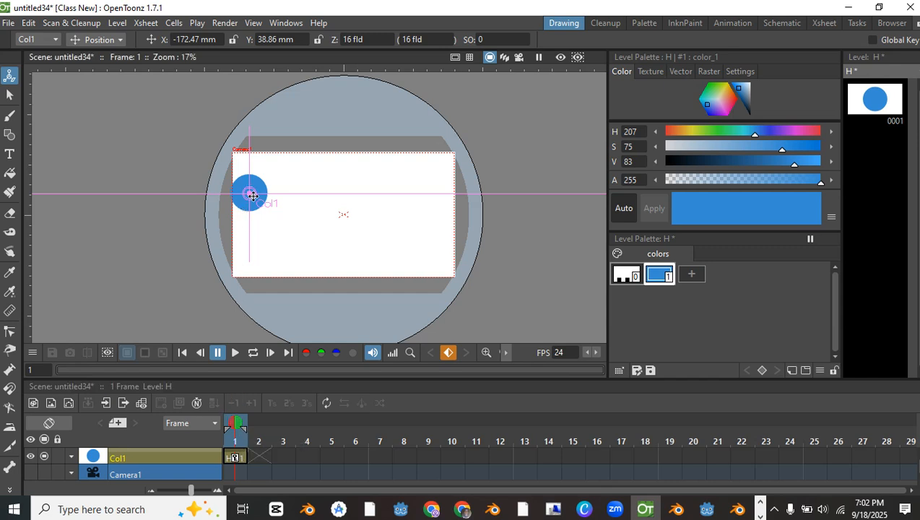
{"action": "scroll", "coordinate": [278, 225], "scroll_direction": "down", "scroll_amount": 1}
{"action": "left_click_drag", "start_coordinate": [317, 236], "coordinate": [303, 216]}
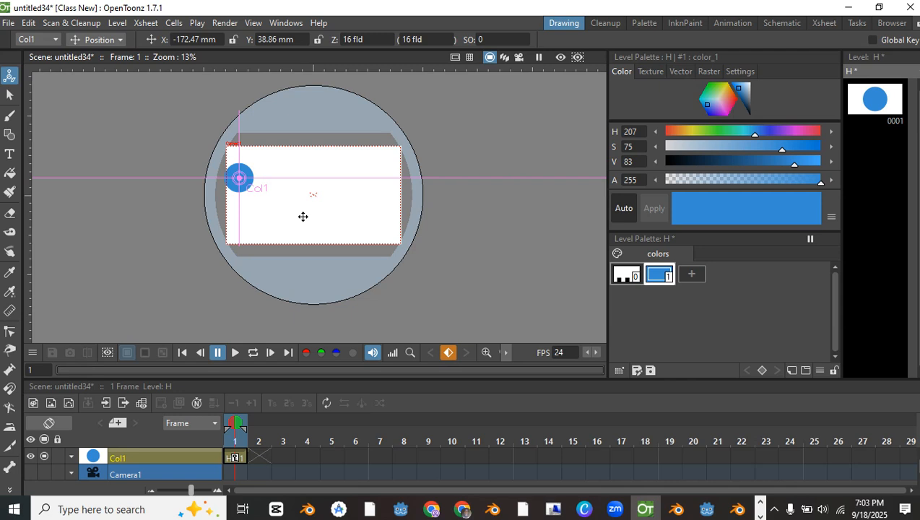
Set the scene's frame rate to 25 FPS
{"action": "left_click", "coordinate": [562, 352]}
{"action": "left_click", "coordinate": [564, 351]}
{"action": "key", "text": "BackSpace"}
{"action": "type", "text": "5"}
{"action": "scroll", "coordinate": [168, 170], "scroll_direction": "up", "scroll_amount": 2}
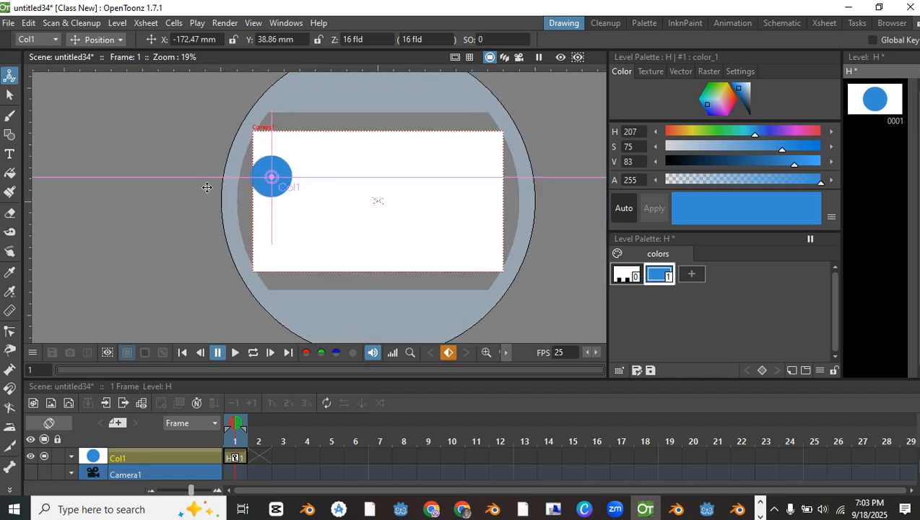
{"action": "scroll", "coordinate": [208, 188], "scroll_direction": "down", "scroll_amount": 1}
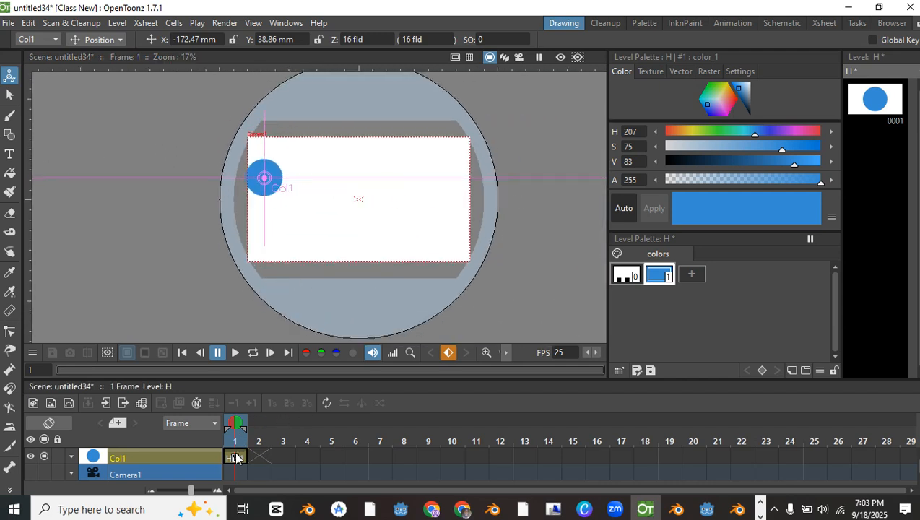
Remove Col1's keyframe at frame 1 and key it again by moving the circle to about X -173 mm, Y 41 mm
{"action": "left_click", "coordinate": [448, 354]}
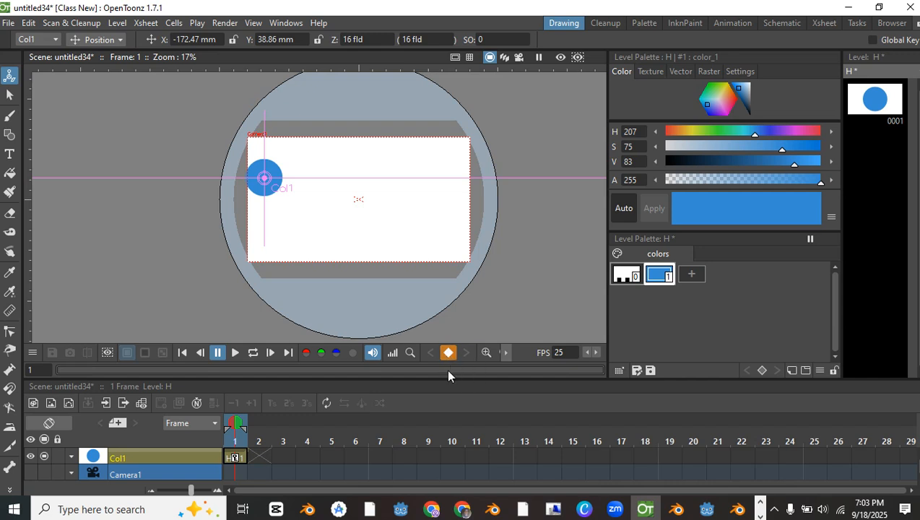
{"action": "left_click", "coordinate": [448, 354]}
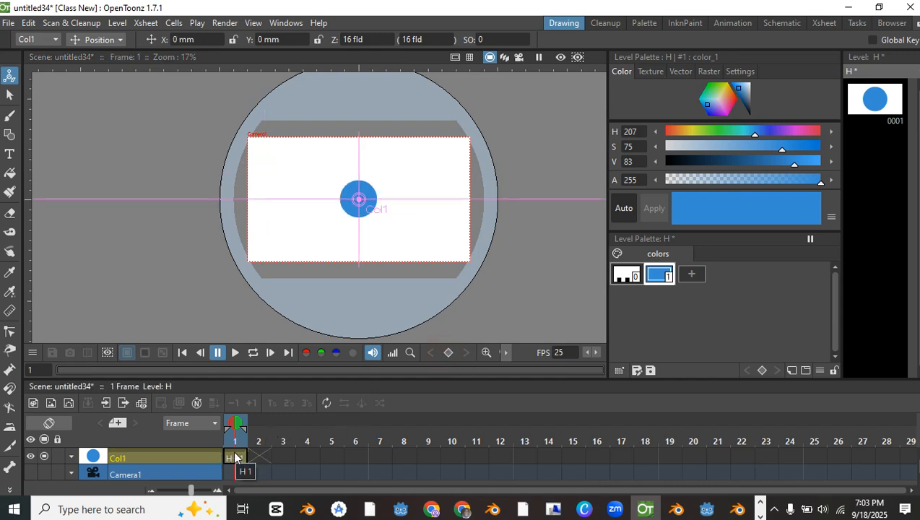
{"action": "left_click_drag", "start_coordinate": [355, 199], "coordinate": [261, 180]}
{"action": "left_click_drag", "start_coordinate": [268, 181], "coordinate": [270, 180]}
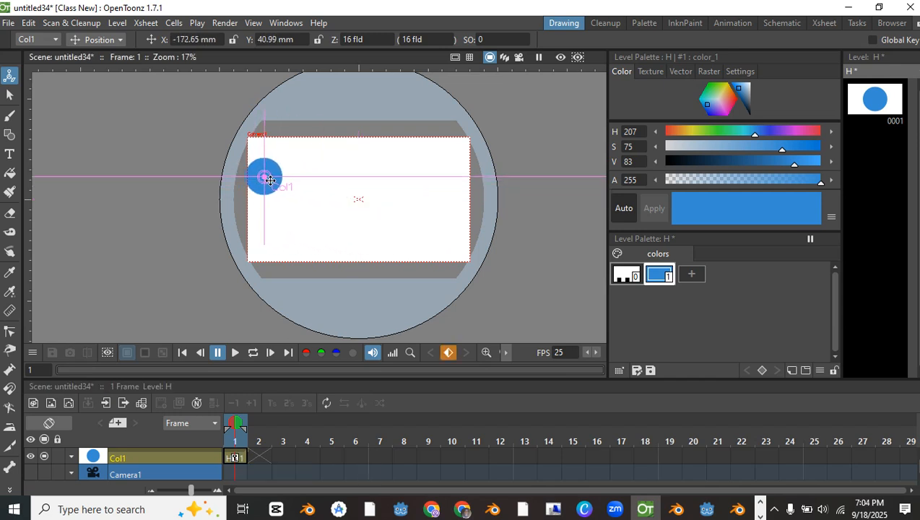
Extend the exposure of Col1's circle drawing on the timeline from frame 1 through frame 70
{"action": "left_click", "coordinate": [242, 455]}
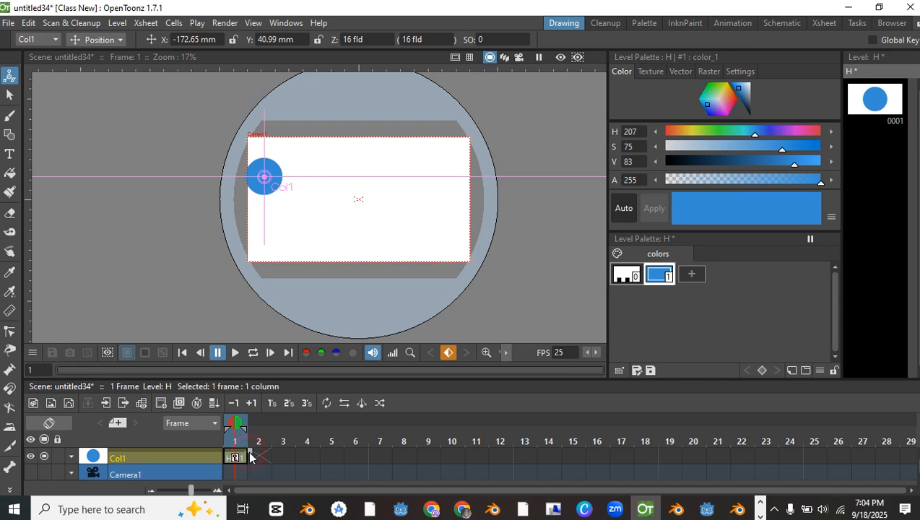
{"action": "left_click_drag", "start_coordinate": [249, 457], "coordinate": [396, 463]}
{"action": "left_click_drag", "start_coordinate": [496, 465], "coordinate": [813, 455]}
{"action": "left_click_drag", "start_coordinate": [888, 456], "coordinate": [811, 455]}
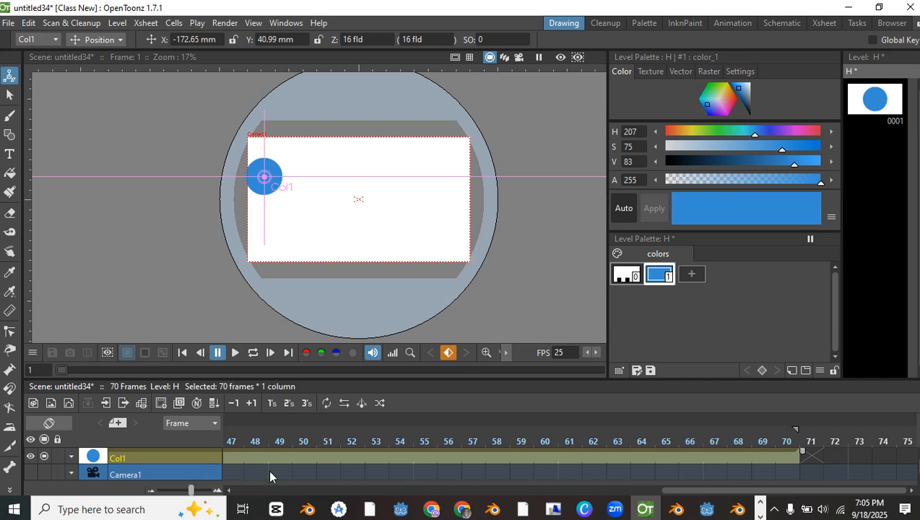
Key Col1 at frame 10 by moving the circle down to about X -109 mm, Y -78 mm
{"action": "scroll", "coordinate": [289, 455], "scroll_direction": "left", "scroll_amount": 5}
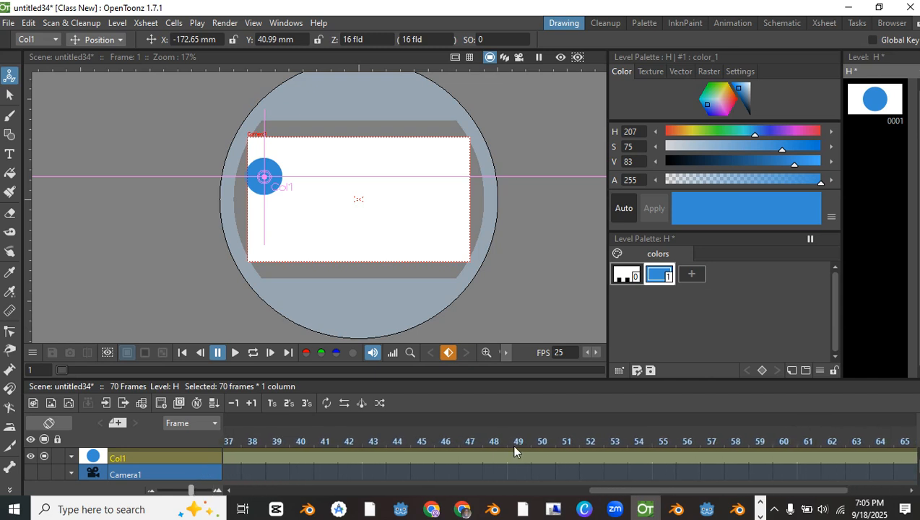
{"action": "scroll", "coordinate": [592, 491], "scroll_direction": "left", "scroll_amount": 5}
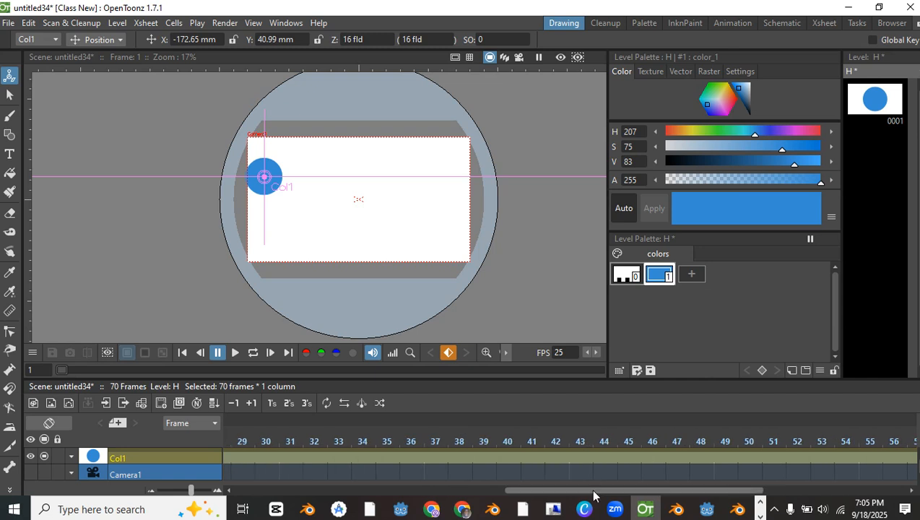
{"action": "left_click_drag", "start_coordinate": [593, 491], "coordinate": [212, 484]}
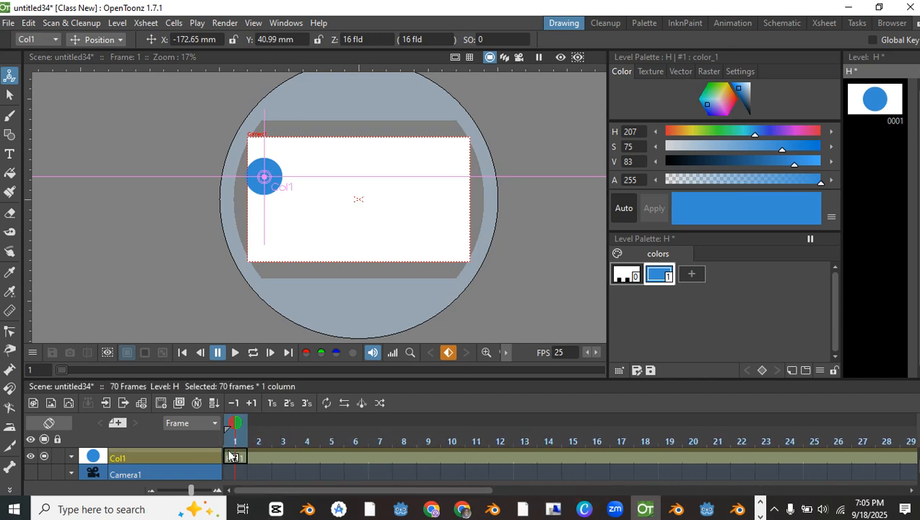
{"action": "left_click_drag", "start_coordinate": [234, 426], "coordinate": [436, 426]}
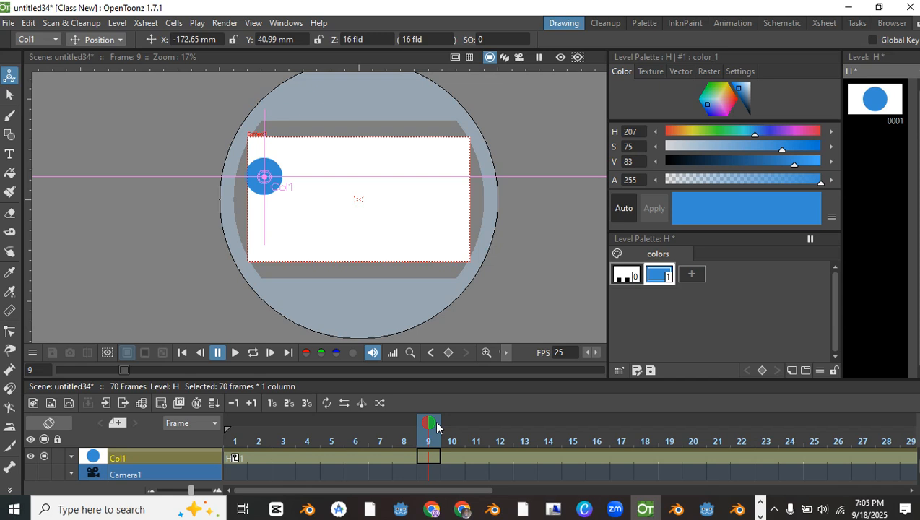
{"action": "left_click_drag", "start_coordinate": [436, 426], "coordinate": [454, 438]}
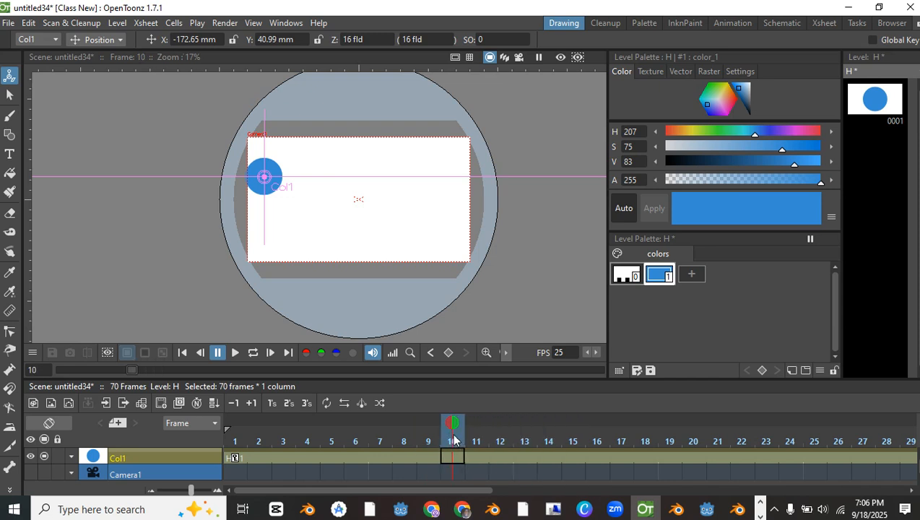
{"action": "left_click_drag", "start_coordinate": [271, 191], "coordinate": [299, 242]}
Scrub back from frame 10 through frame 5 to frame 1 to examine the circle's interpolated motion
{"action": "left_click_drag", "start_coordinate": [452, 427], "coordinate": [332, 428]}
{"action": "scroll", "coordinate": [264, 193], "scroll_direction": "up", "scroll_amount": 2}
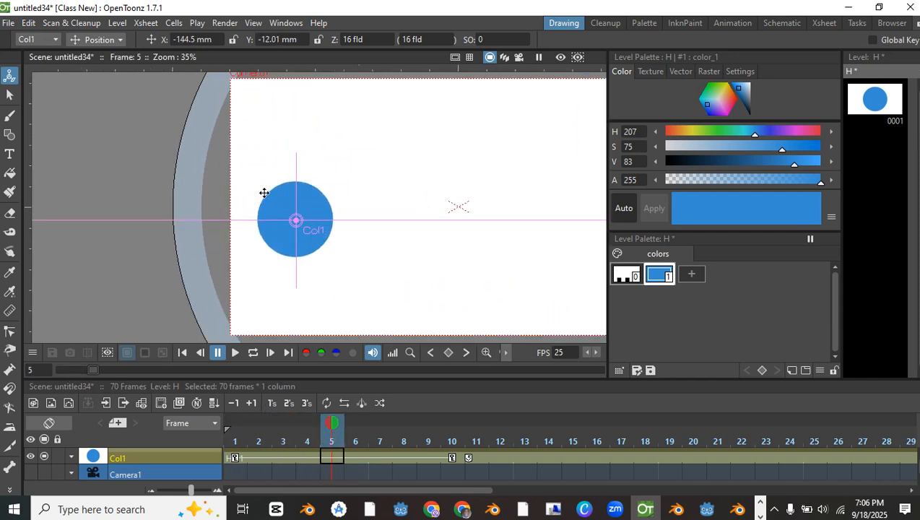
{"action": "scroll", "coordinate": [264, 193], "scroll_direction": "down", "scroll_amount": 3}
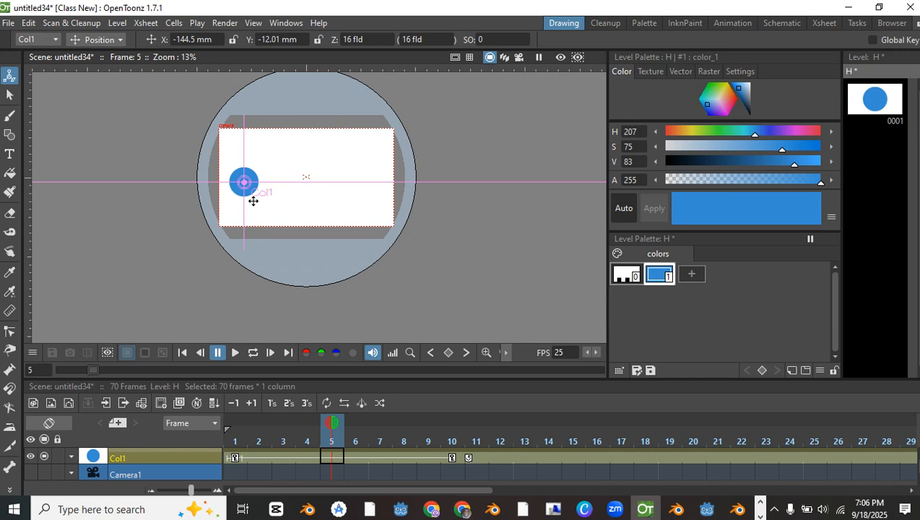
{"action": "left_click_drag", "start_coordinate": [333, 419], "coordinate": [217, 417]}
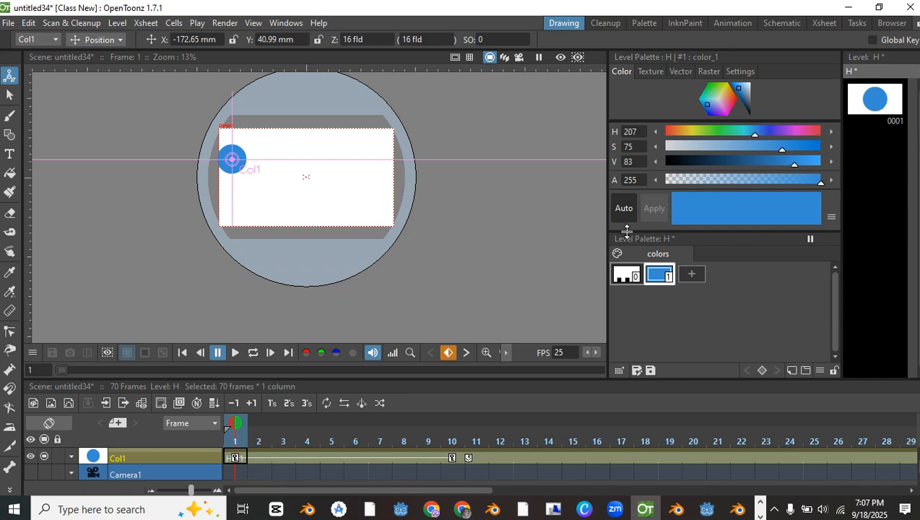
Key Col1 at frame 20 by raising the circle, refining its bounce position to about X -48 mm, Y 10 mm
{"action": "left_click_drag", "start_coordinate": [241, 430], "coordinate": [692, 438]}
{"action": "scroll", "coordinate": [315, 237], "scroll_direction": "up", "scroll_amount": 2}
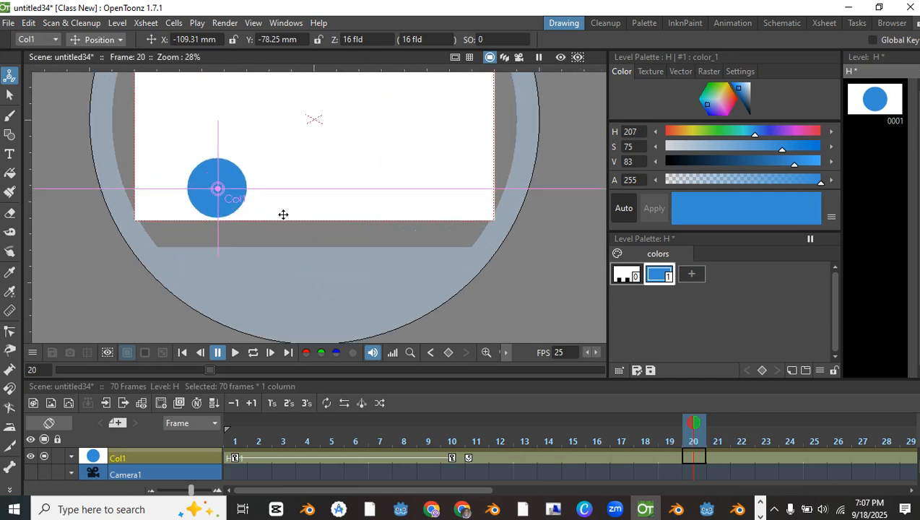
{"action": "scroll", "coordinate": [256, 209], "scroll_direction": "down", "scroll_amount": 2}
{"action": "left_click_drag", "start_coordinate": [236, 197], "coordinate": [261, 165]}
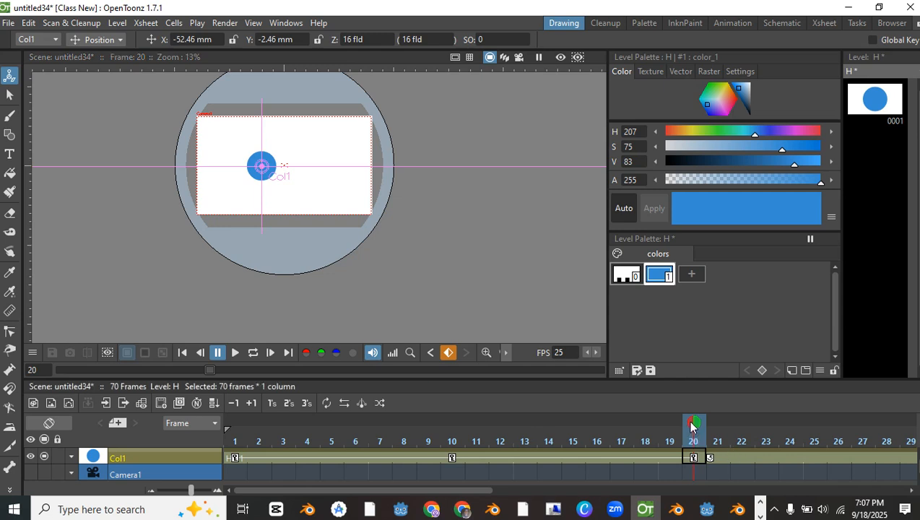
{"action": "left_click_drag", "start_coordinate": [691, 426], "coordinate": [86, 439]}
{"action": "left_click_drag", "start_coordinate": [159, 442], "coordinate": [692, 427]}
{"action": "left_click_drag", "start_coordinate": [260, 167], "coordinate": [263, 160]}
{"action": "left_click_drag", "start_coordinate": [356, 180], "coordinate": [322, 195]}
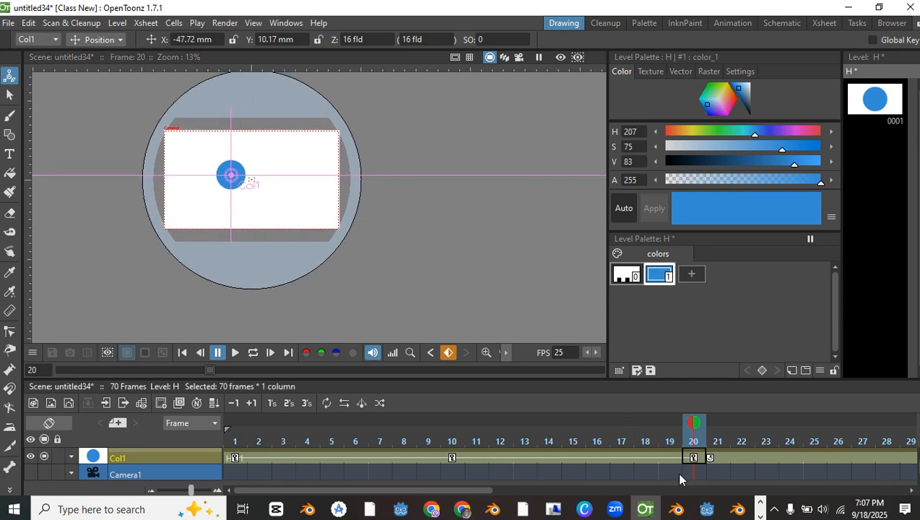
Key Col1 at frame 30 by moving the circle down to about X 42 mm, Y -83 mm
{"action": "left_click_drag", "start_coordinate": [450, 495], "coordinate": [601, 490]}
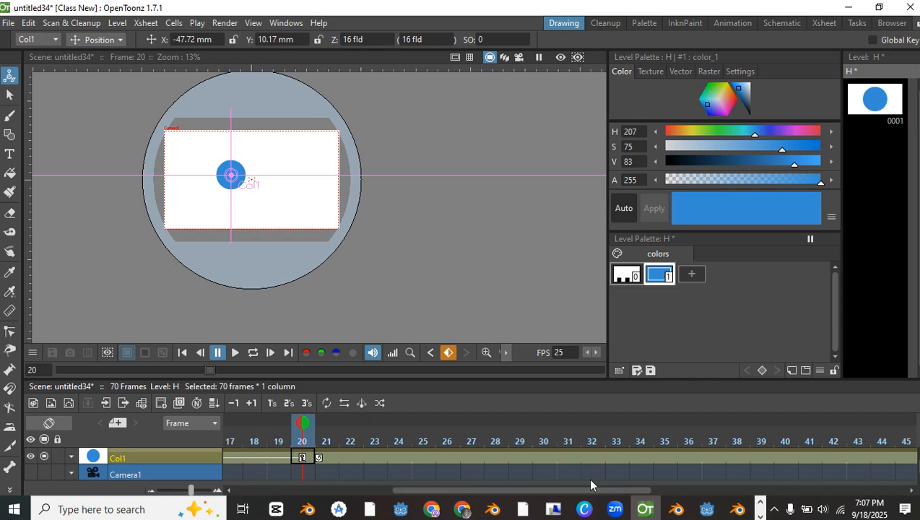
{"action": "mouse_move", "coordinate": [301, 428]}
{"action": "left_mouse_down"}
{"action": "mouse_move", "coordinate": [560, 442]}
{"action": "mouse_move", "coordinate": [547, 439]}
{"action": "left_mouse_up"}
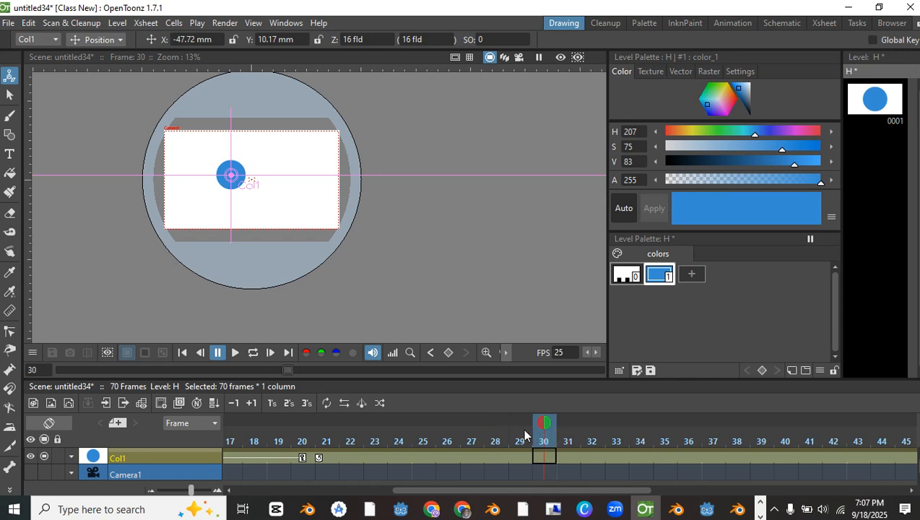
{"action": "left_click_drag", "start_coordinate": [229, 176], "coordinate": [269, 216]}
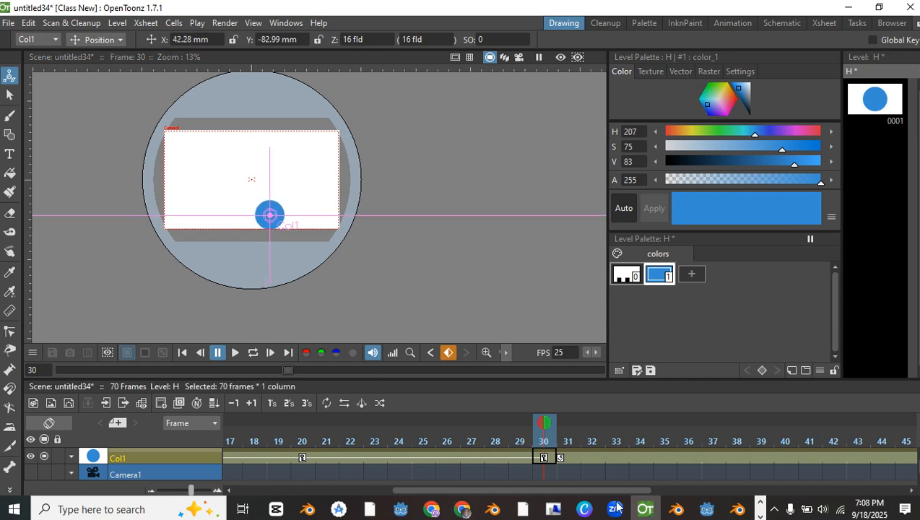
Key Col1 at frame 40 with a lower bounce by moving the circle to about X 109 mm, Y -50 mm
{"action": "left_click_drag", "start_coordinate": [599, 491], "coordinate": [661, 491]}
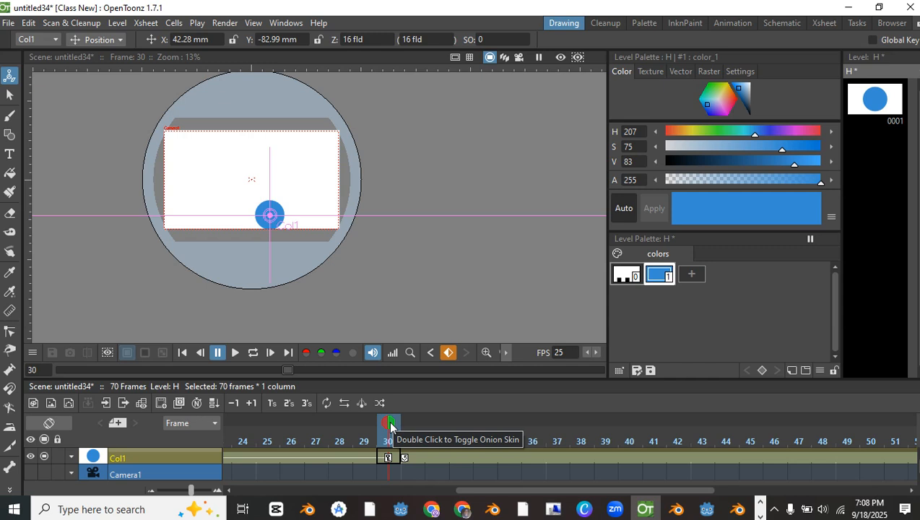
{"action": "mouse_move", "coordinate": [393, 429]}
{"action": "left_mouse_down"}
{"action": "mouse_move", "coordinate": [702, 426]}
{"action": "mouse_move", "coordinate": [634, 438]}
{"action": "left_mouse_up"}
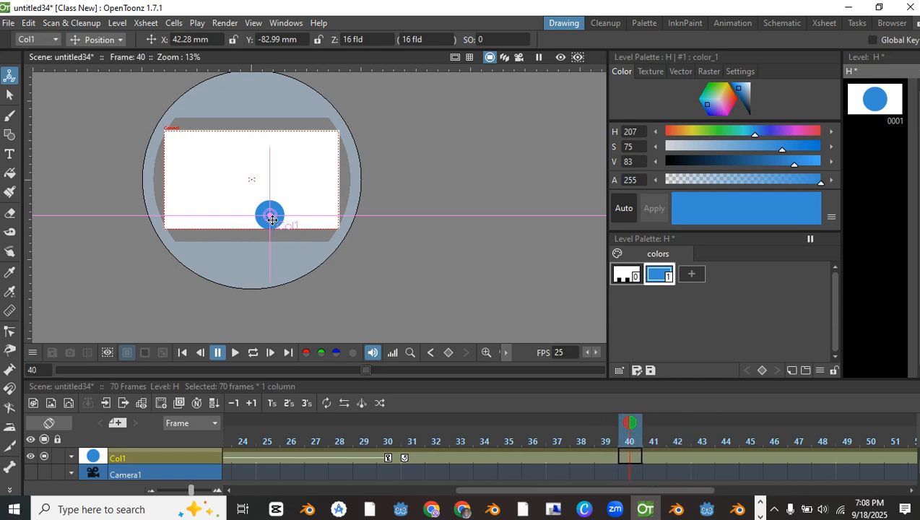
{"action": "left_click_drag", "start_coordinate": [271, 214], "coordinate": [299, 200]}
Key Col1 at frame 50 by bringing the circle back down to about X 137 mm, Y -83 mm
{"action": "left_click_drag", "start_coordinate": [629, 426], "coordinate": [866, 425]}
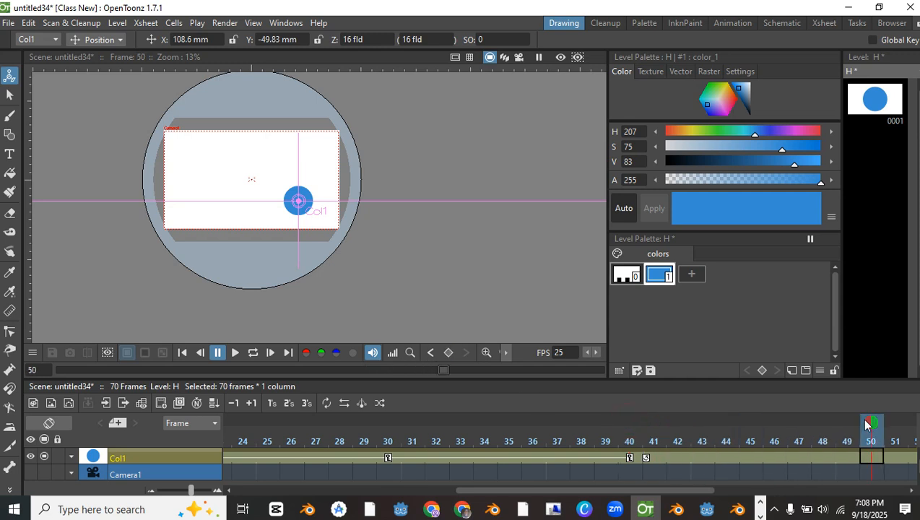
{"action": "left_click_drag", "start_coordinate": [686, 490], "coordinate": [743, 490]}
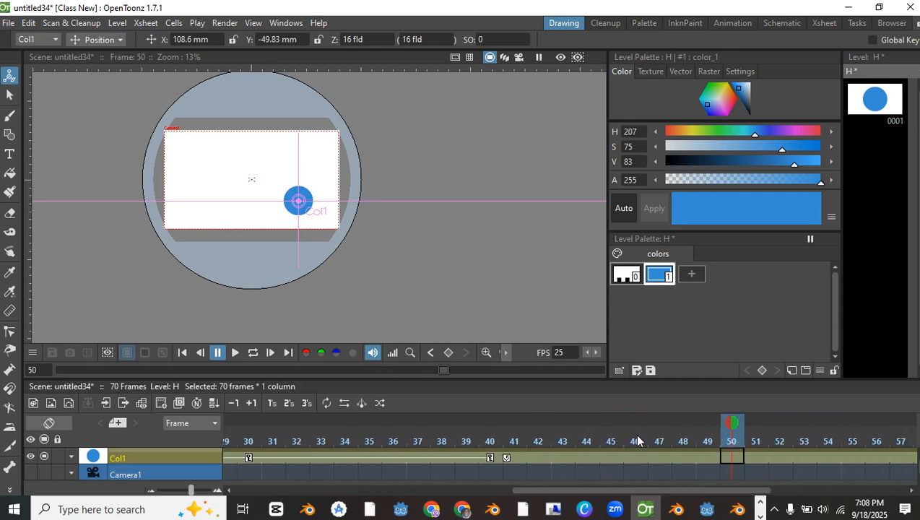
{"action": "left_click_drag", "start_coordinate": [301, 201], "coordinate": [313, 215]}
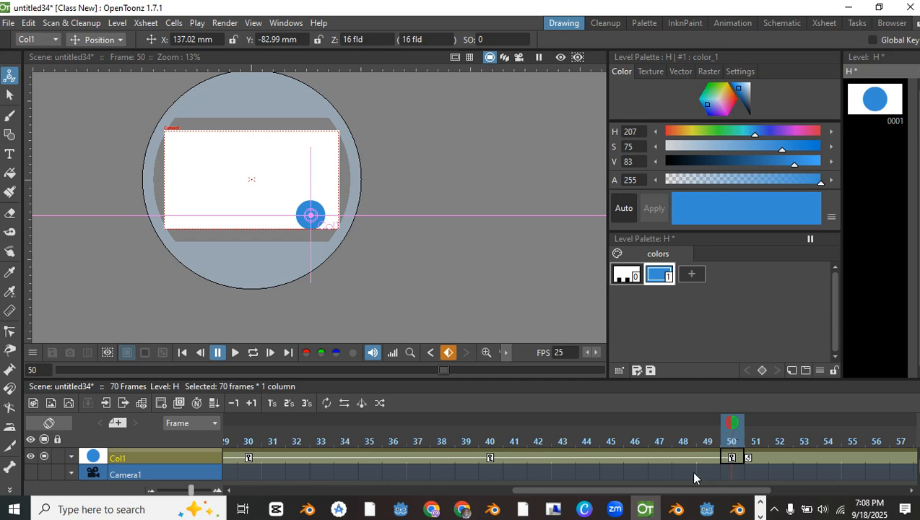
Key Col1 at frame 60 with a slight bounce by moving the circle to about X 165 mm, Y -78 mm
{"action": "left_click_drag", "start_coordinate": [606, 491], "coordinate": [730, 499]}
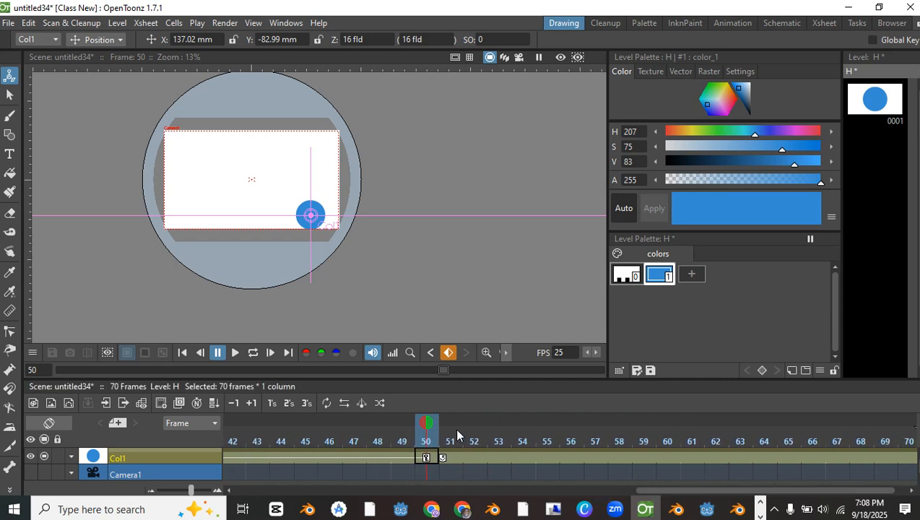
{"action": "left_click_drag", "start_coordinate": [428, 424], "coordinate": [666, 426]}
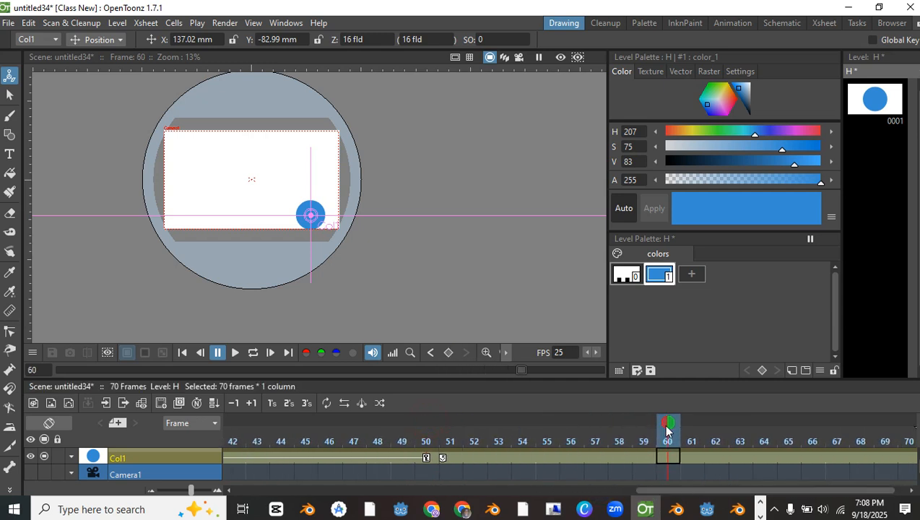
{"action": "left_click_drag", "start_coordinate": [310, 214], "coordinate": [323, 208]}
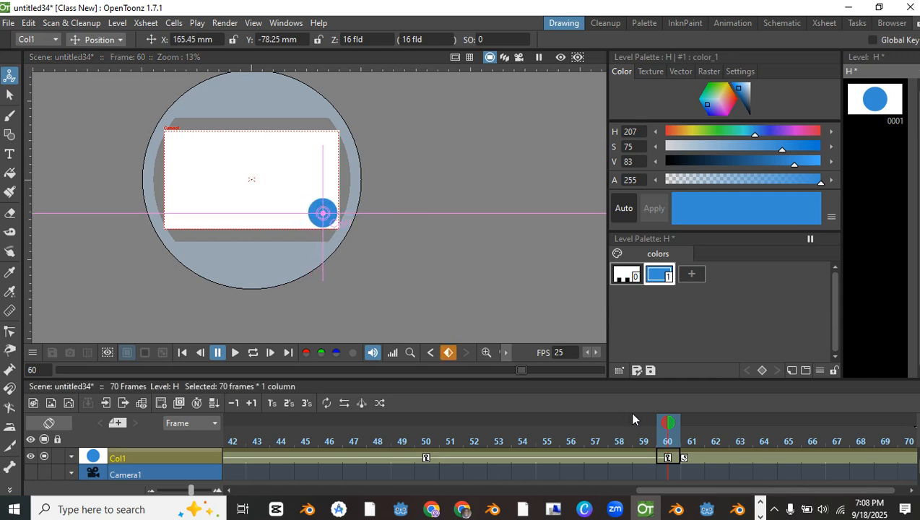
Key Col1 at frame 70 by moving the circle out of the camera frame to about X 240 mm, Y -83 mm
{"action": "left_click_drag", "start_coordinate": [666, 491], "coordinate": [733, 501]}
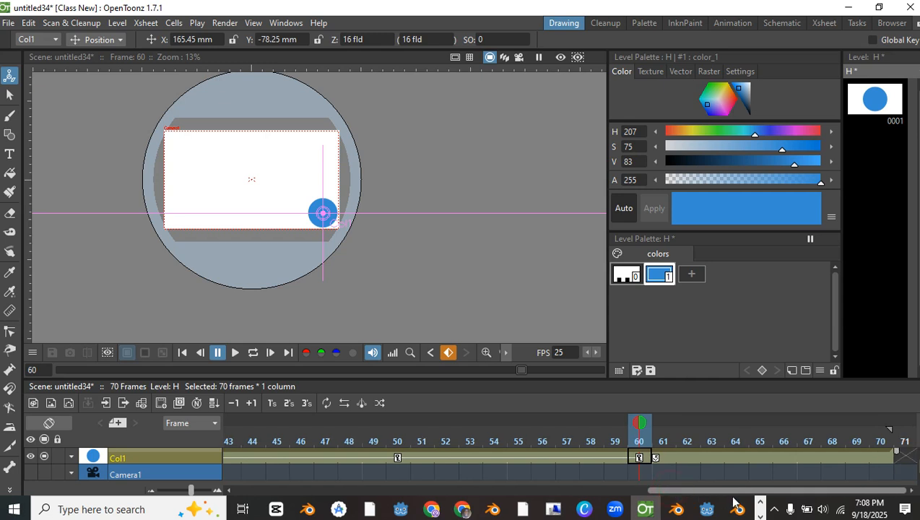
{"action": "left_click_drag", "start_coordinate": [638, 426], "coordinate": [880, 426]}
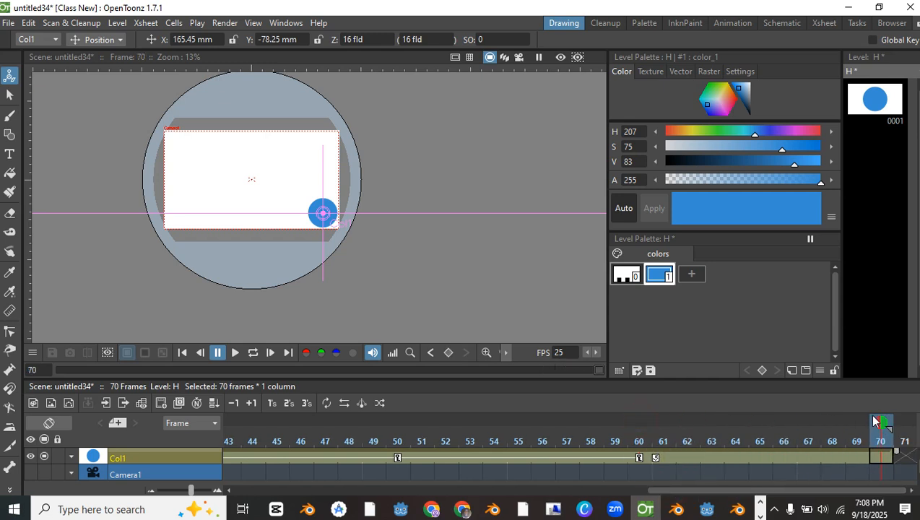
{"action": "left_click_drag", "start_coordinate": [307, 215], "coordinate": [354, 214]}
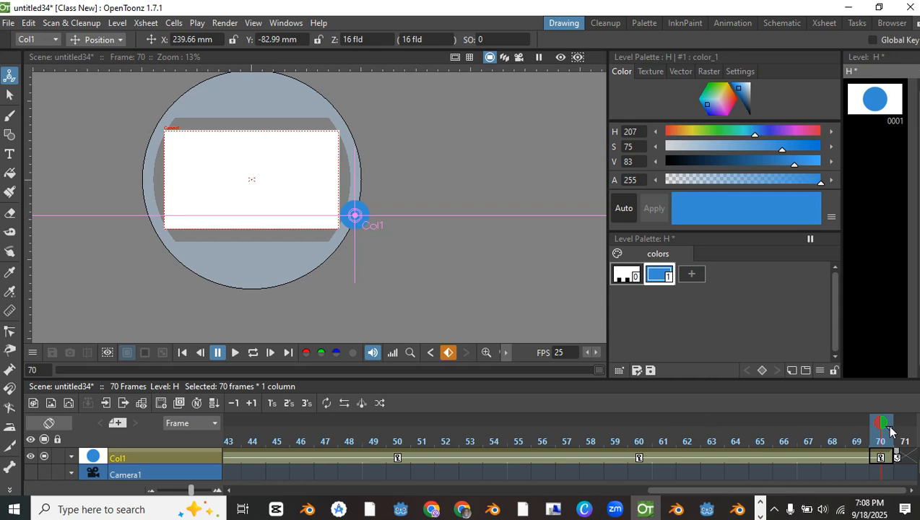
Play the bouncing circle animation in a loop to review the motion, and stop playback
{"action": "left_click", "coordinate": [252, 353]}
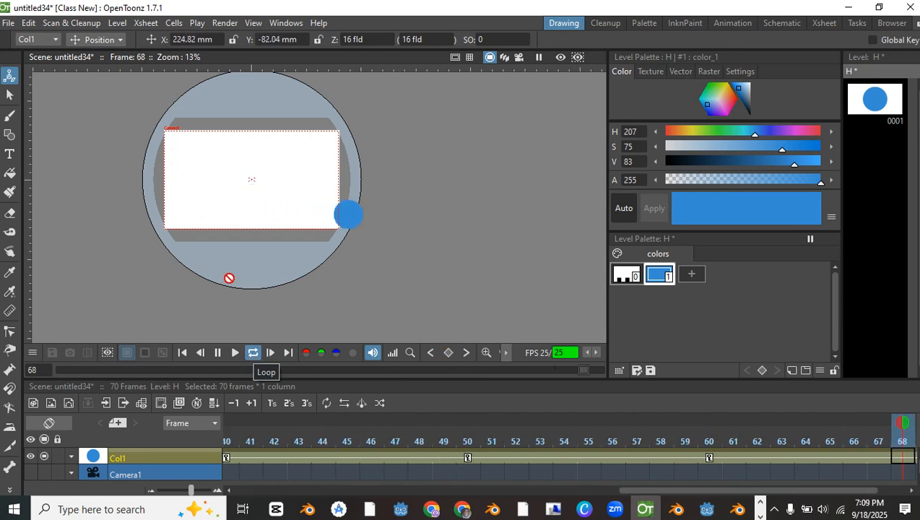
{"action": "key", "text": "space"}
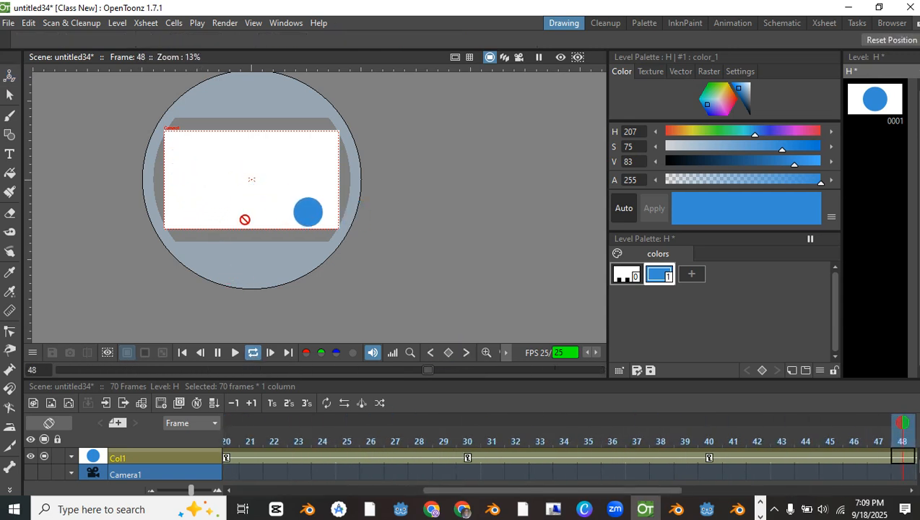
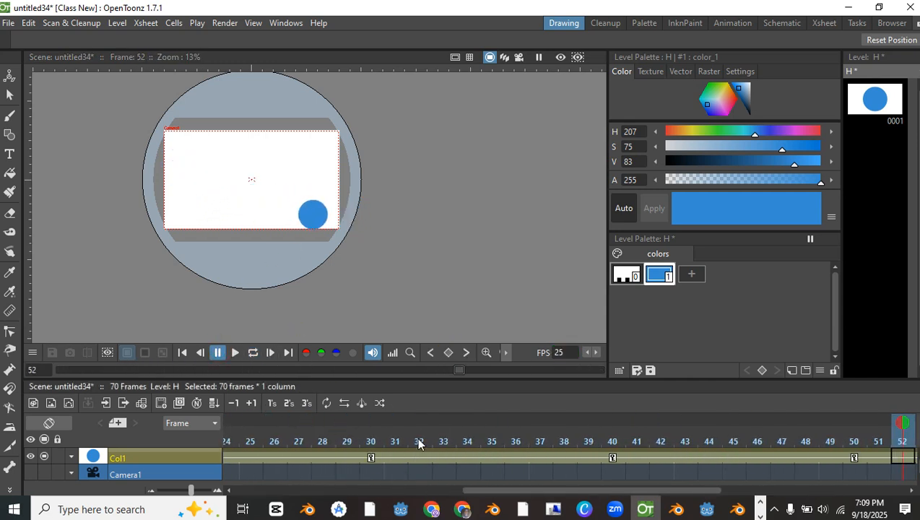
With the Selection tool active, turn on onion skin markers for frames 1 through 20, and move the current frame to 19
{"action": "left_click_drag", "start_coordinate": [534, 492], "coordinate": [209, 505]}
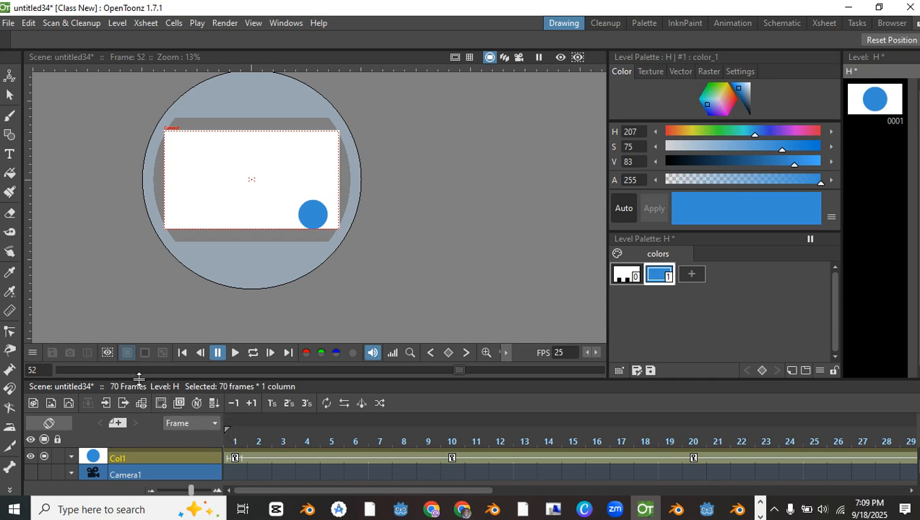
{"action": "left_click", "coordinate": [9, 95]}
{"action": "left_click", "coordinate": [245, 416]}
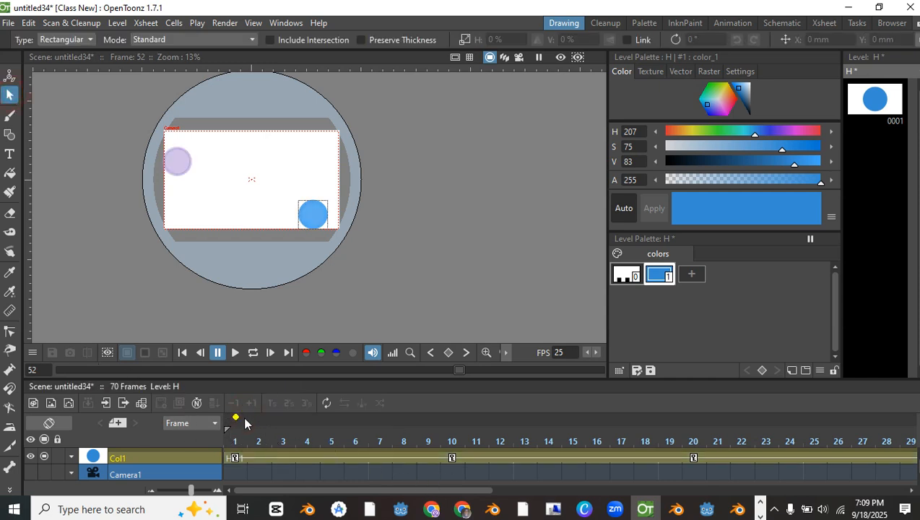
{"action": "left_click_drag", "start_coordinate": [256, 424], "coordinate": [697, 430]}
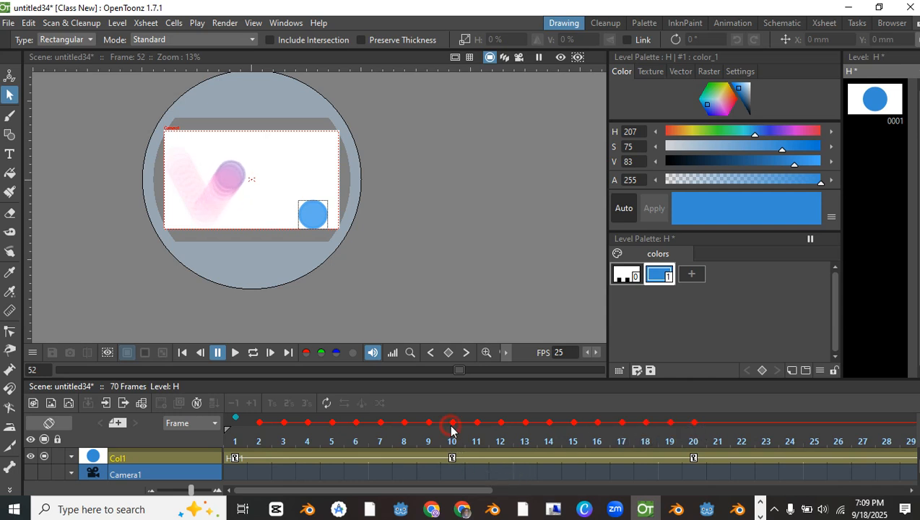
{"action": "left_click_drag", "start_coordinate": [305, 491], "coordinate": [679, 493]}
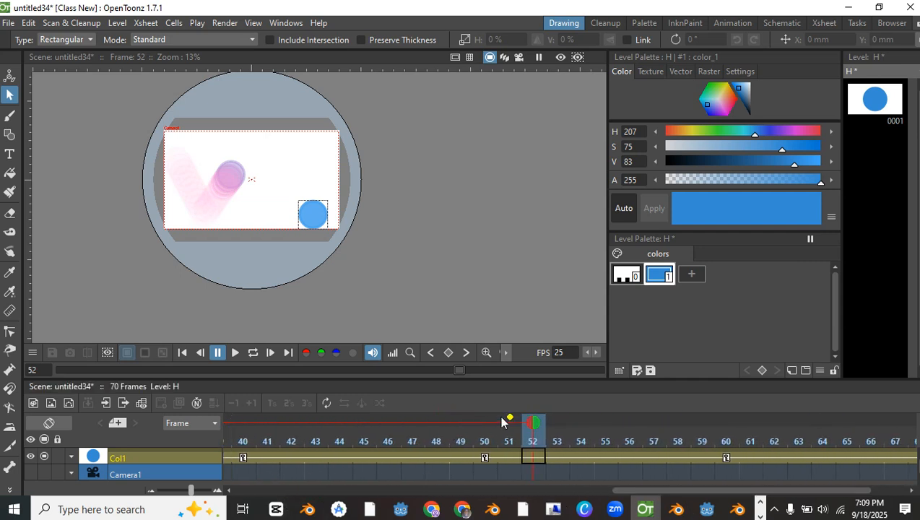
{"action": "left_click_drag", "start_coordinate": [533, 429], "coordinate": [667, 450]}
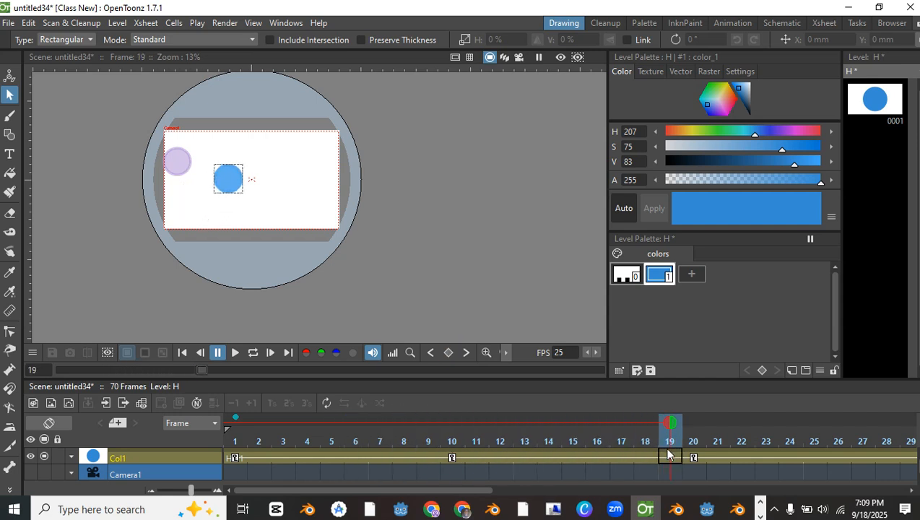
Save the scene as "animation 2" in the Class New project's scenes folder, and decline overwriting the existing scene
{"action": "key", "text": "ctrl+s"}
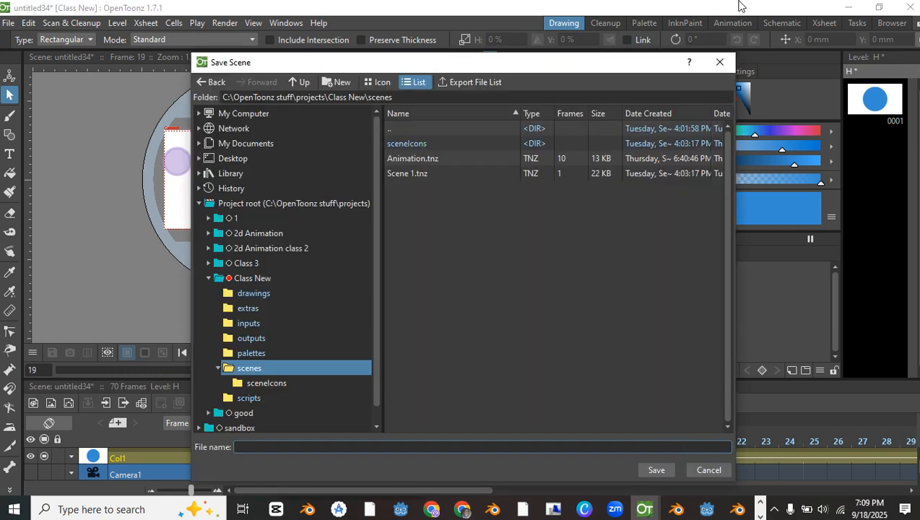
{"action": "left_click", "coordinate": [720, 65]}
{"action": "key", "text": "ctrl+s"}
{"action": "left_click", "coordinate": [720, 62]}
{"action": "key", "text": "ctrl+s"}
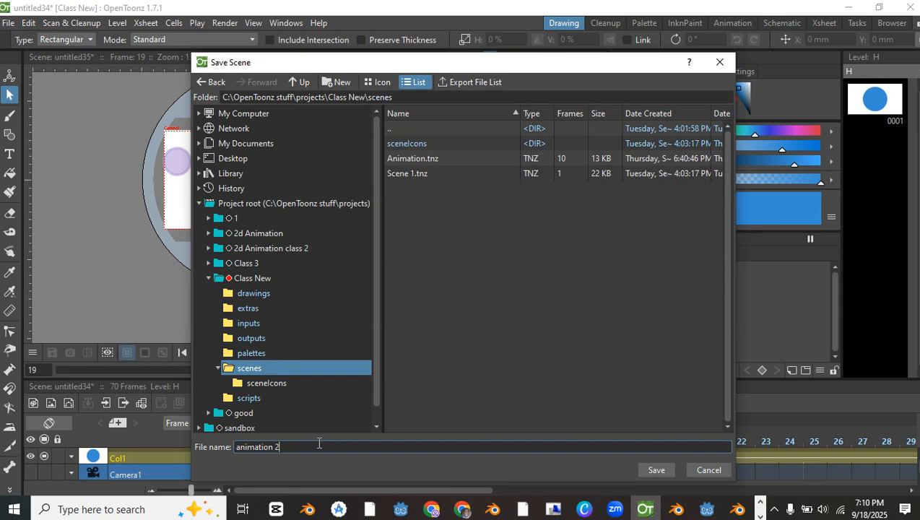
{"action": "left_click", "coordinate": [654, 469]}
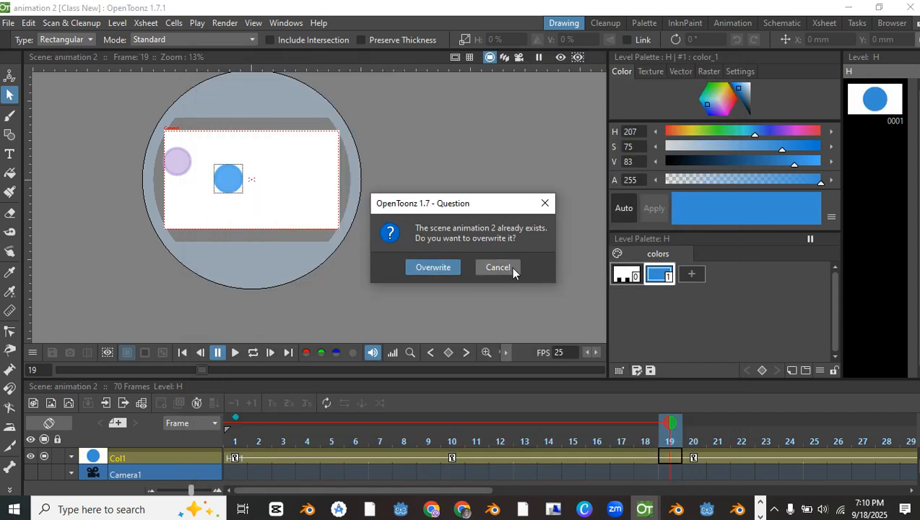
{"action": "left_click", "coordinate": [511, 266]}
With the Animate tool, adjust the circle's key at frame 20 to about X -46 mm, Y 13 mm
{"action": "left_click_drag", "start_coordinate": [404, 439], "coordinate": [452, 439]}
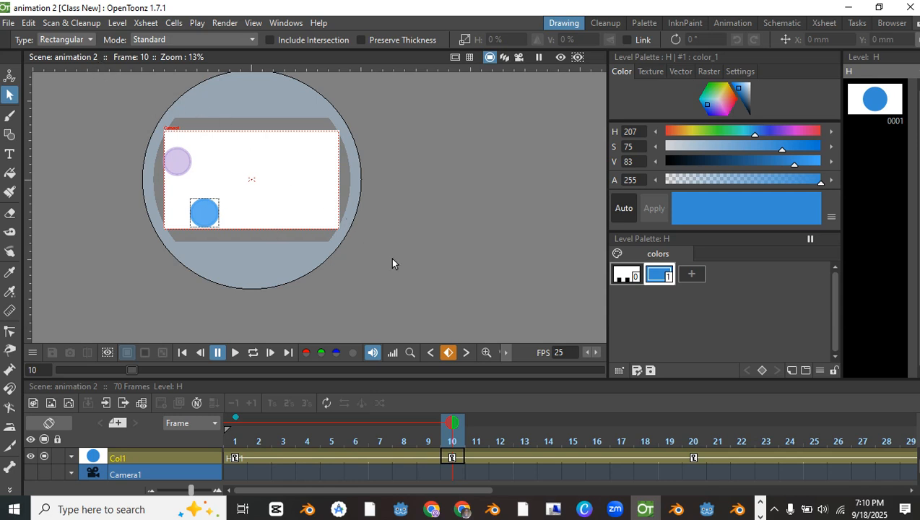
{"action": "scroll", "coordinate": [392, 263], "scroll_direction": "down", "scroll_amount": 1}
{"action": "left_click_drag", "start_coordinate": [453, 434], "coordinate": [688, 438]}
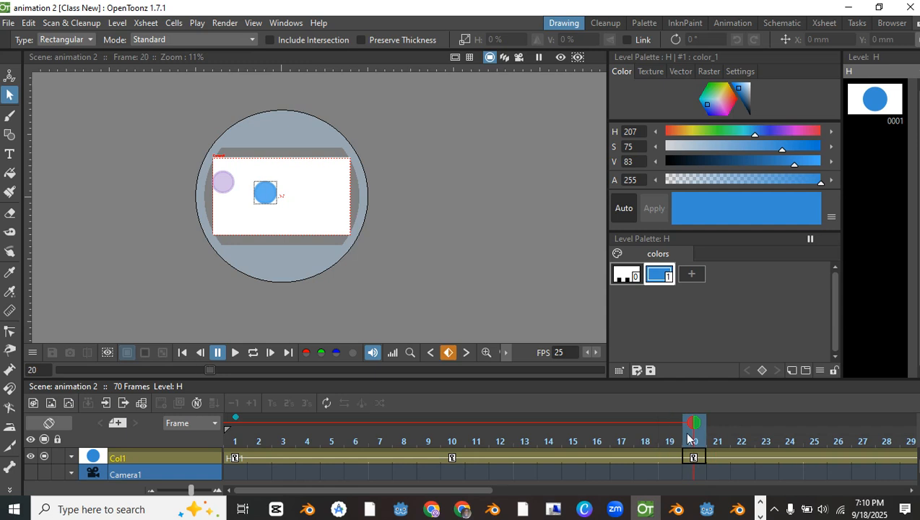
{"action": "left_click", "coordinate": [10, 76]}
{"action": "scroll", "coordinate": [263, 178], "scroll_direction": "up", "scroll_amount": 3}
{"action": "left_click_drag", "start_coordinate": [263, 178], "coordinate": [267, 174]}
With frame 20 current, extend the onion skin back to frame 1 and forward to frame 28
{"action": "left_click_drag", "start_coordinate": [681, 425], "coordinate": [473, 426]}
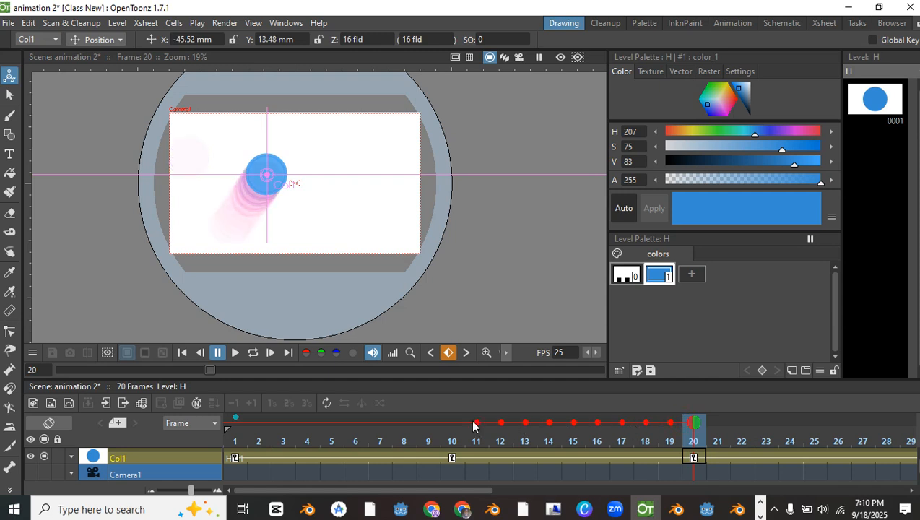
{"action": "left_click_drag", "start_coordinate": [339, 418], "coordinate": [232, 418]}
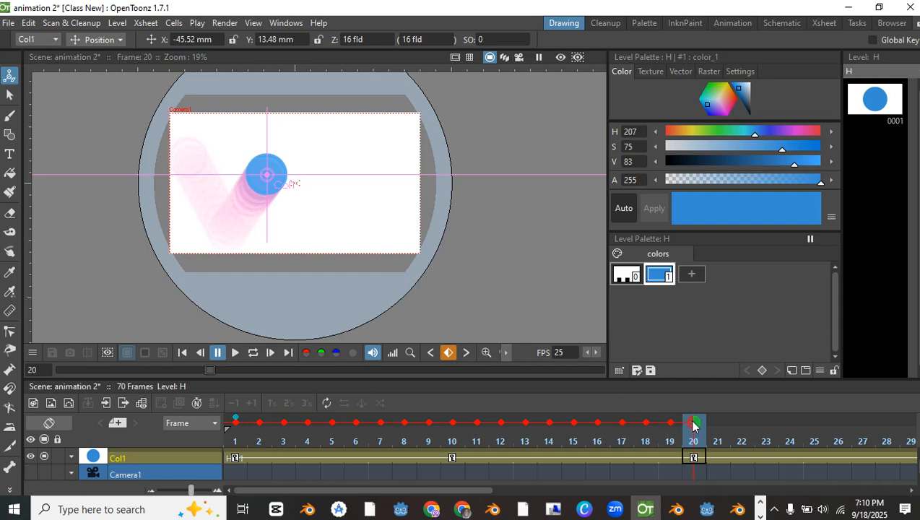
{"action": "left_click", "coordinate": [665, 428]}
{"action": "mouse_move", "coordinate": [633, 437]}
{"action": "left_mouse_down"}
{"action": "mouse_move", "coordinate": [623, 433]}
{"action": "mouse_move", "coordinate": [689, 436]}
{"action": "mouse_move", "coordinate": [716, 419]}
{"action": "mouse_move", "coordinate": [790, 410]}
{"action": "left_mouse_up"}
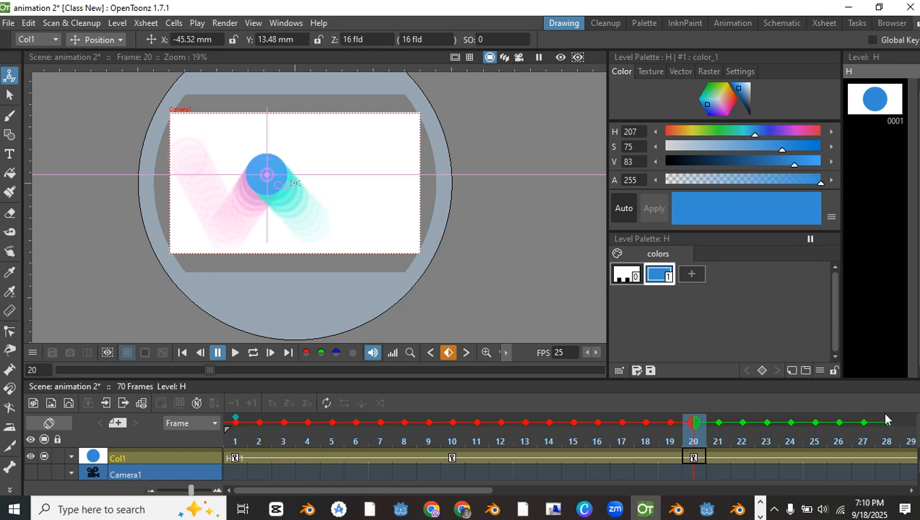
Compare frames 18 and 20, and use the Animate tool to move the frame 20 circle to about X -20 mm, Y 12 mm
{"action": "mouse_move", "coordinate": [688, 425]}
{"action": "left_mouse_down"}
{"action": "mouse_move", "coordinate": [602, 427]}
{"action": "mouse_move", "coordinate": [669, 426]}
{"action": "mouse_move", "coordinate": [707, 440]}
{"action": "mouse_move", "coordinate": [549, 426]}
{"action": "mouse_move", "coordinate": [694, 426]}
{"action": "mouse_move", "coordinate": [602, 427]}
{"action": "mouse_move", "coordinate": [654, 431]}
{"action": "left_mouse_up"}
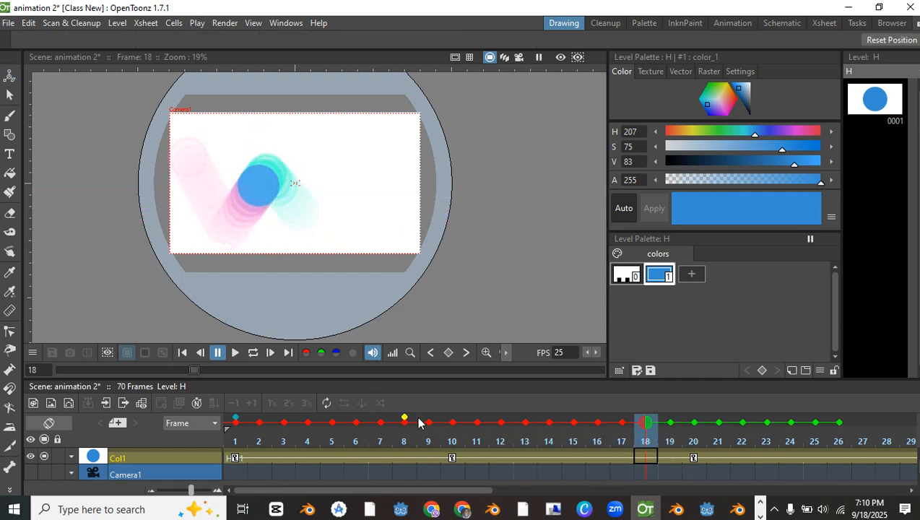
{"action": "left_click_drag", "start_coordinate": [651, 427], "coordinate": [694, 427]}
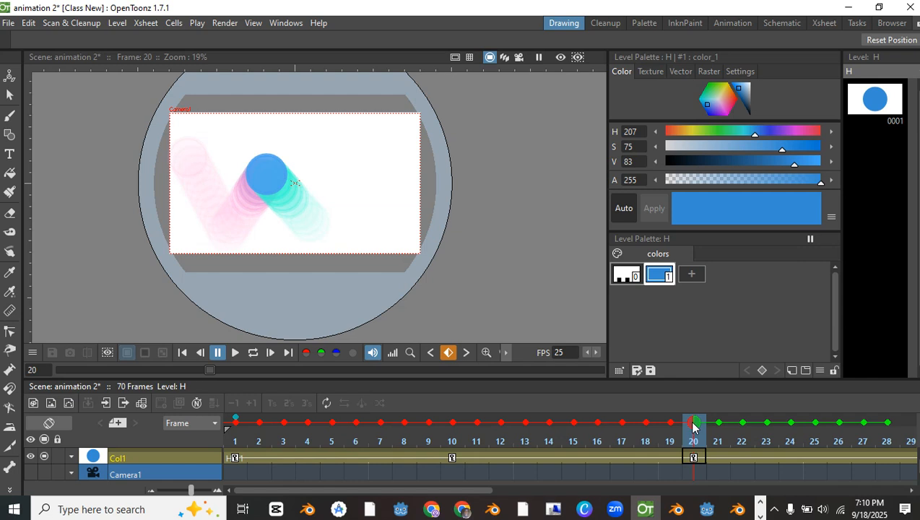
{"action": "left_click", "coordinate": [9, 75]}
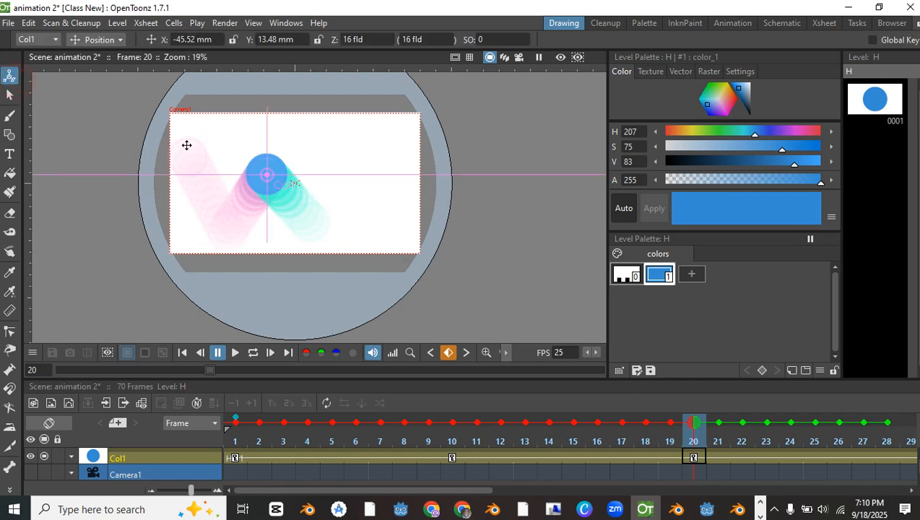
{"action": "mouse_move", "coordinate": [266, 175]}
{"action": "left_mouse_down"}
{"action": "mouse_move", "coordinate": [263, 165]}
{"action": "mouse_move", "coordinate": [267, 186]}
{"action": "mouse_move", "coordinate": [282, 179]}
{"action": "left_mouse_up"}
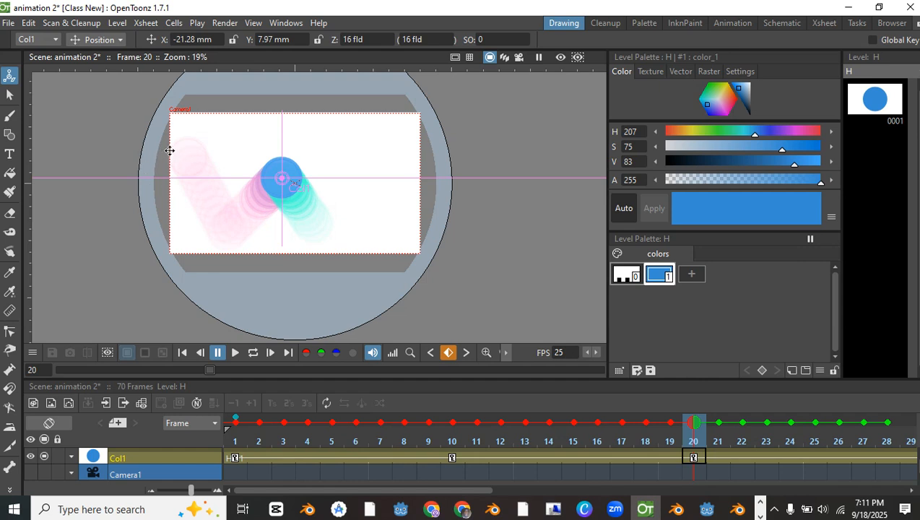
{"action": "left_click_drag", "start_coordinate": [286, 175], "coordinate": [281, 173]}
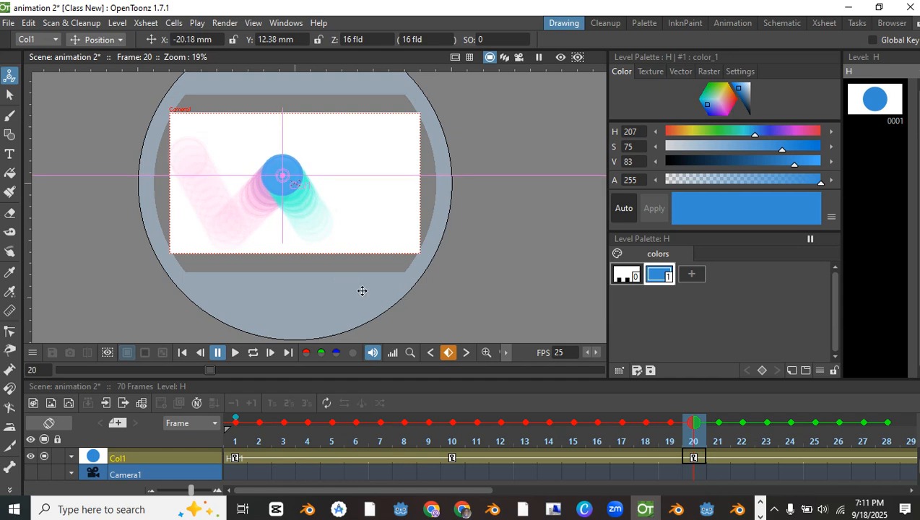
Make frame 30 current and extend the onion skin forward to frame 49
{"action": "left_click_drag", "start_coordinate": [389, 487], "coordinate": [515, 490]}
{"action": "left_click_drag", "start_coordinate": [388, 424], "coordinate": [625, 434]}
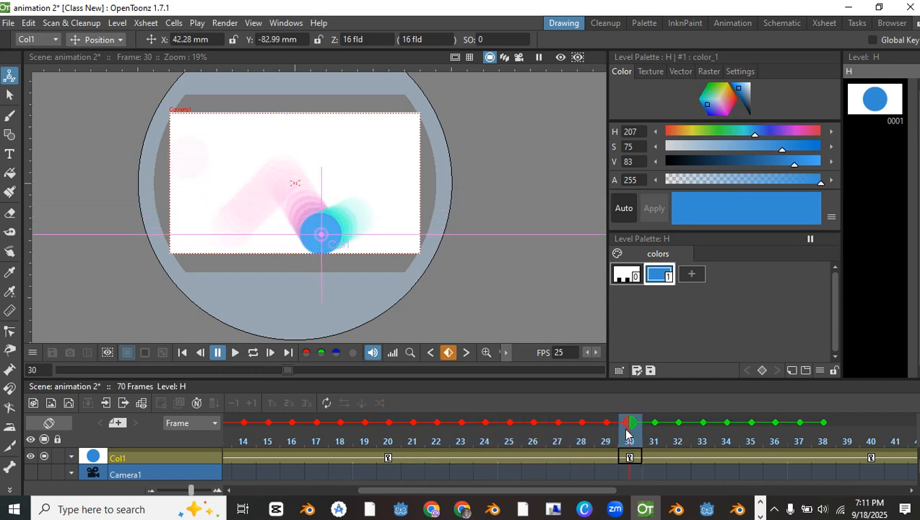
{"action": "left_click_drag", "start_coordinate": [588, 491], "coordinate": [658, 492]}
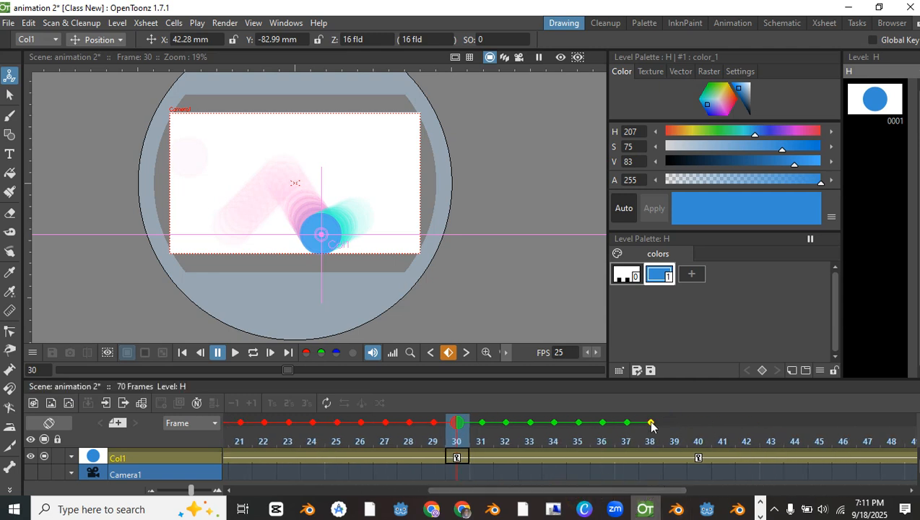
{"action": "left_click_drag", "start_coordinate": [641, 426], "coordinate": [873, 429]}
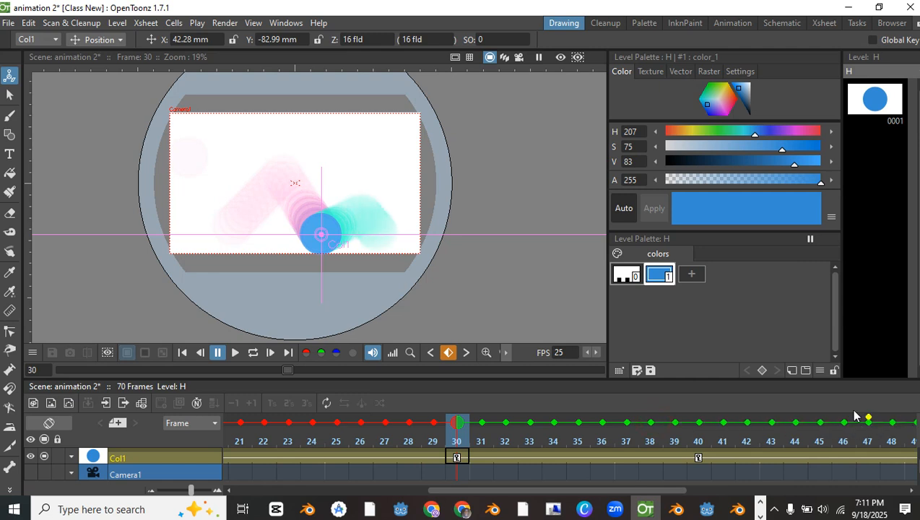
Shift the circle slightly to the right at frame 30, and raise it at frame 40 to about X 118 mm, Y -23 mm
{"action": "scroll", "coordinate": [271, 237], "scroll_direction": "up", "scroll_amount": 2}
{"action": "left_click_drag", "start_coordinate": [349, 234], "coordinate": [348, 234]}
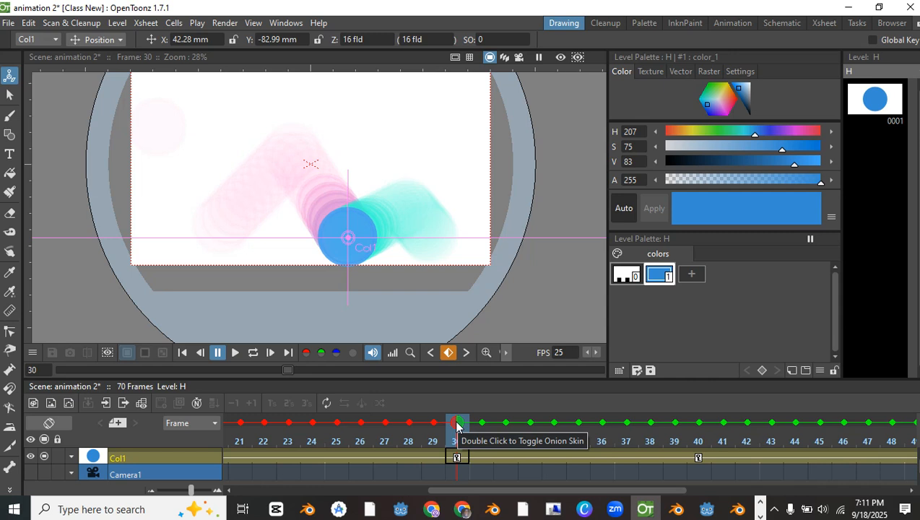
{"action": "left_click_drag", "start_coordinate": [341, 234], "coordinate": [359, 235]}
{"action": "left_click_drag", "start_coordinate": [467, 427], "coordinate": [698, 423]}
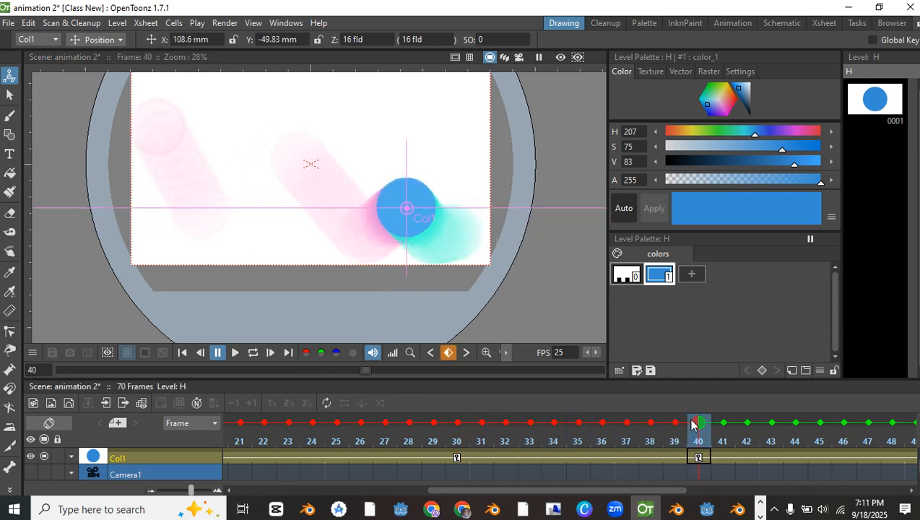
{"action": "left_click_drag", "start_coordinate": [398, 206], "coordinate": [406, 180]}
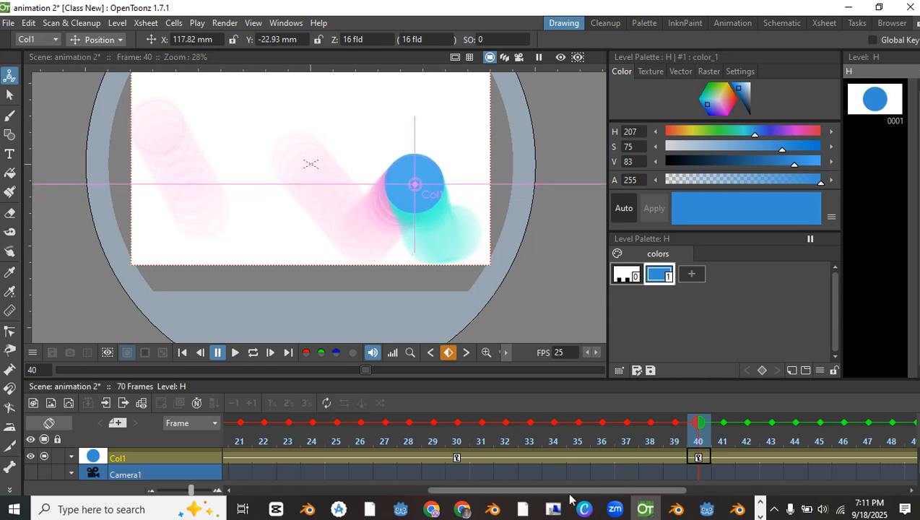
At frame 50, move the circle down to the camera frame's lower right corner, about X 168 mm, Y -82 mm
{"action": "left_click_drag", "start_coordinate": [508, 495], "coordinate": [657, 495]}
{"action": "left_click_drag", "start_coordinate": [318, 423], "coordinate": [566, 425]}
{"action": "left_click_drag", "start_coordinate": [427, 234], "coordinate": [455, 239]}
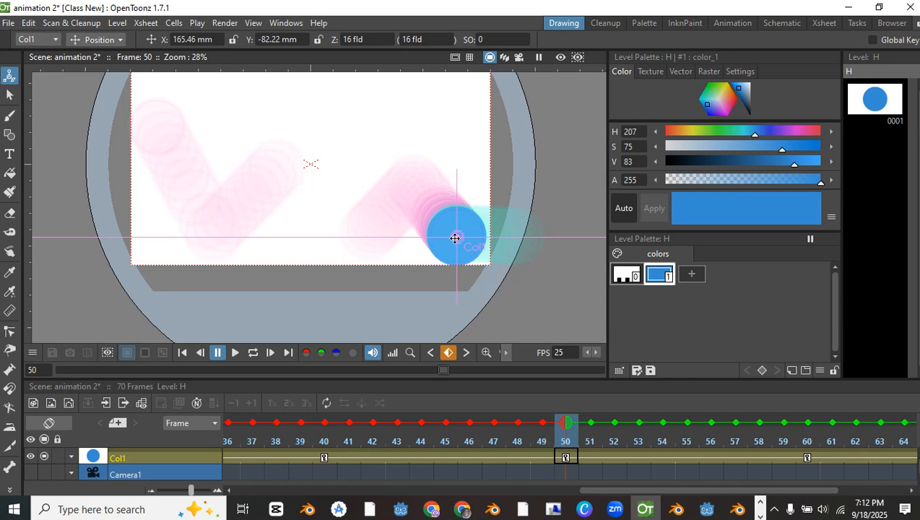
{"action": "left_click_drag", "start_coordinate": [455, 238], "coordinate": [458, 236]}
Scrub through the timeline from frame 1 to frame 50 to examine the bounce path with onion skin
{"action": "left_click_drag", "start_coordinate": [560, 426], "coordinate": [2, 469]}
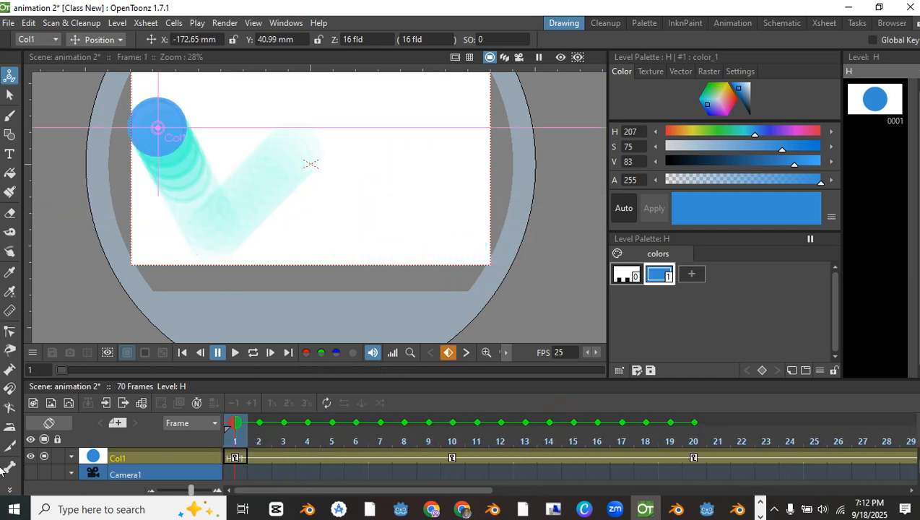
{"action": "left_click_drag", "start_coordinate": [221, 457], "coordinate": [887, 448]}
{"action": "left_click_drag", "start_coordinate": [448, 491], "coordinate": [615, 505]}
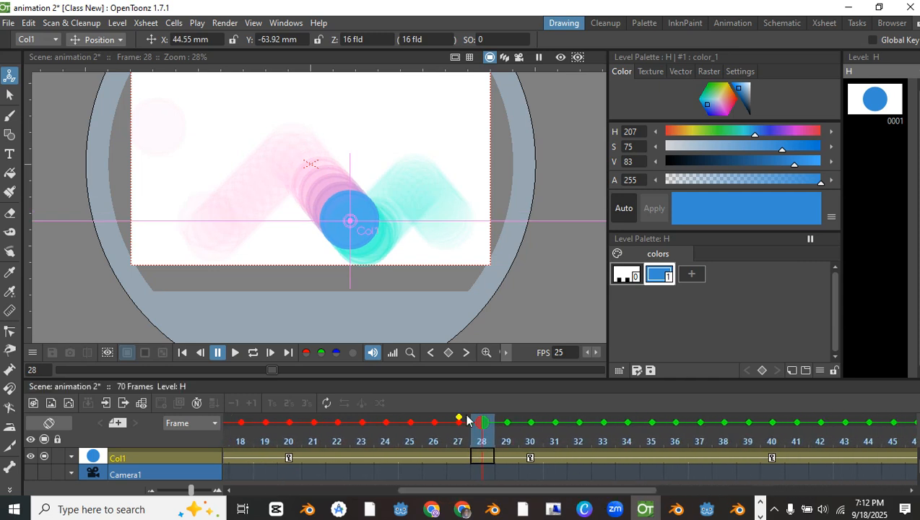
{"action": "left_click_drag", "start_coordinate": [478, 427], "coordinate": [772, 427]}
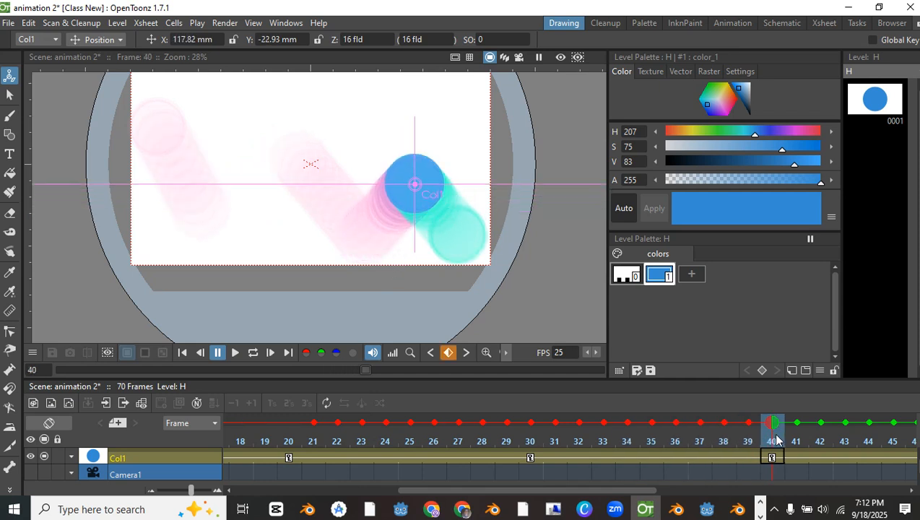
{"action": "left_click_drag", "start_coordinate": [599, 494], "coordinate": [721, 494]}
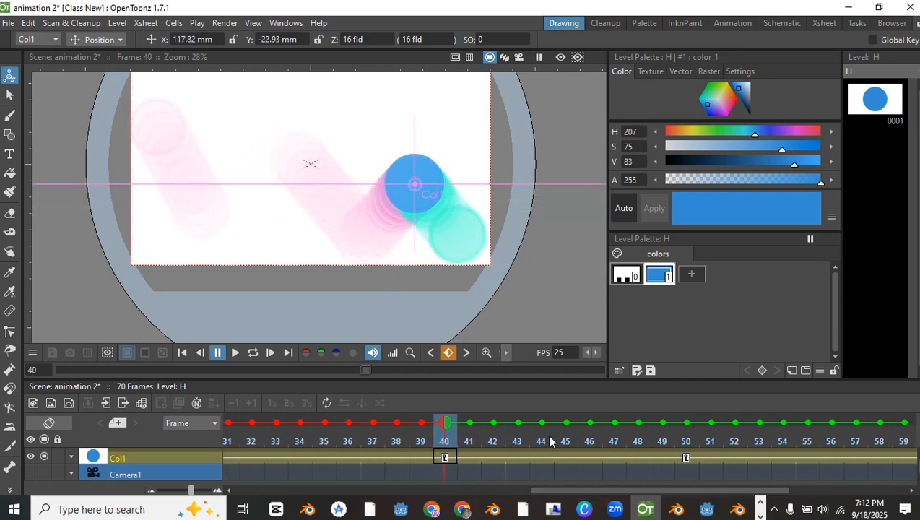
{"action": "left_click_drag", "start_coordinate": [439, 428], "coordinate": [684, 445]}
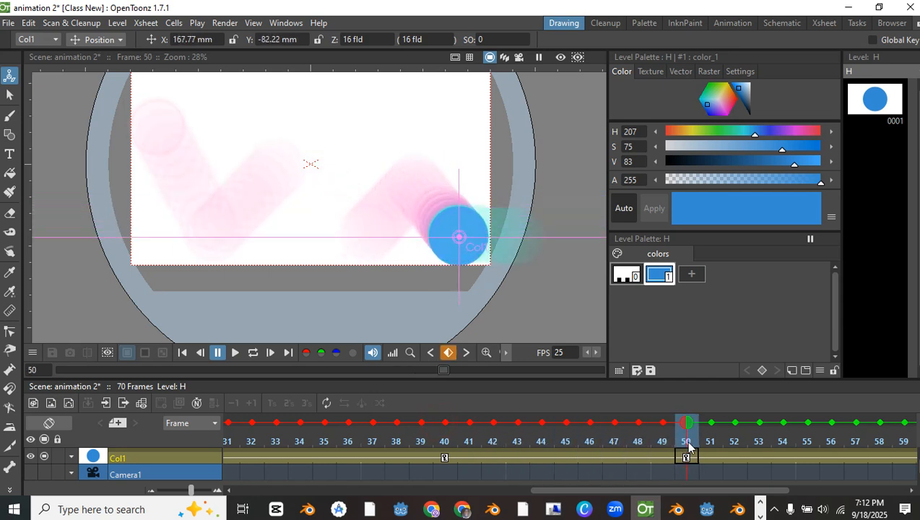
Shift the circle slightly right at frame 50, and at frame 60 move it out of the camera frame to about X 272 mm, Y -9 mm
{"action": "left_click_drag", "start_coordinate": [456, 243], "coordinate": [471, 242]}
{"action": "left_click_drag", "start_coordinate": [713, 426], "coordinate": [825, 439]}
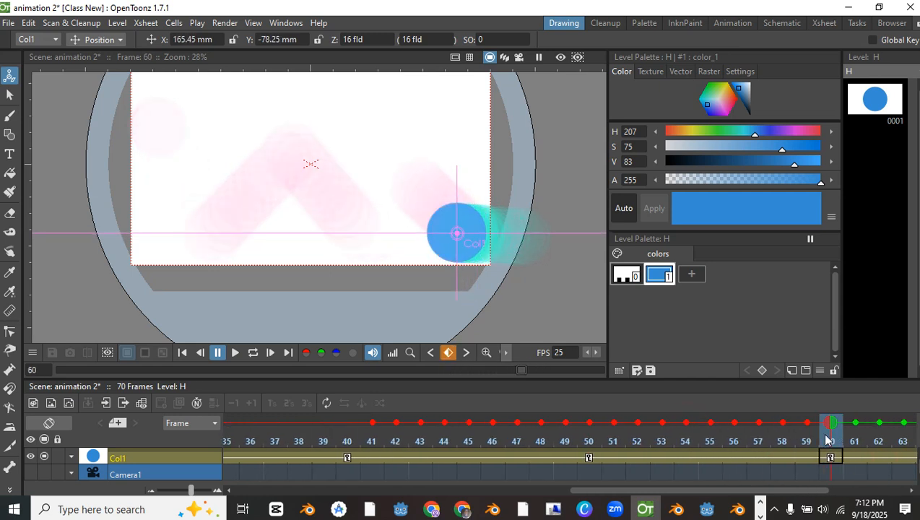
{"action": "left_click_drag", "start_coordinate": [582, 492], "coordinate": [691, 498]}
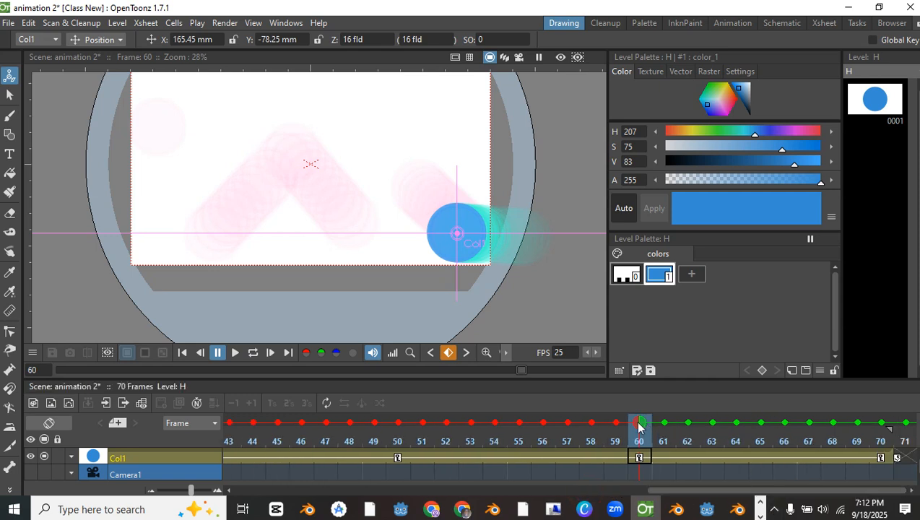
{"action": "mouse_move", "coordinate": [636, 427]}
{"action": "left_mouse_down"}
{"action": "mouse_move", "coordinate": [356, 421]}
{"action": "mouse_move", "coordinate": [634, 438]}
{"action": "left_mouse_up"}
{"action": "left_click_drag", "start_coordinate": [457, 231], "coordinate": [557, 173]}
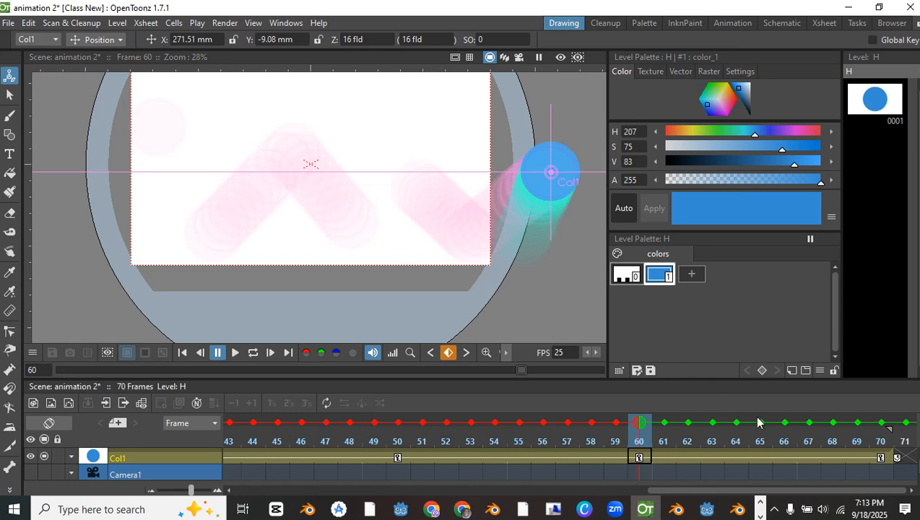
At frame 70, move the circle farther outside the camera frame to about X 303 mm, Y -89 mm
{"action": "left_click_drag", "start_coordinate": [634, 428], "coordinate": [887, 434]}
{"action": "left_click_drag", "start_coordinate": [522, 246], "coordinate": [577, 245]}
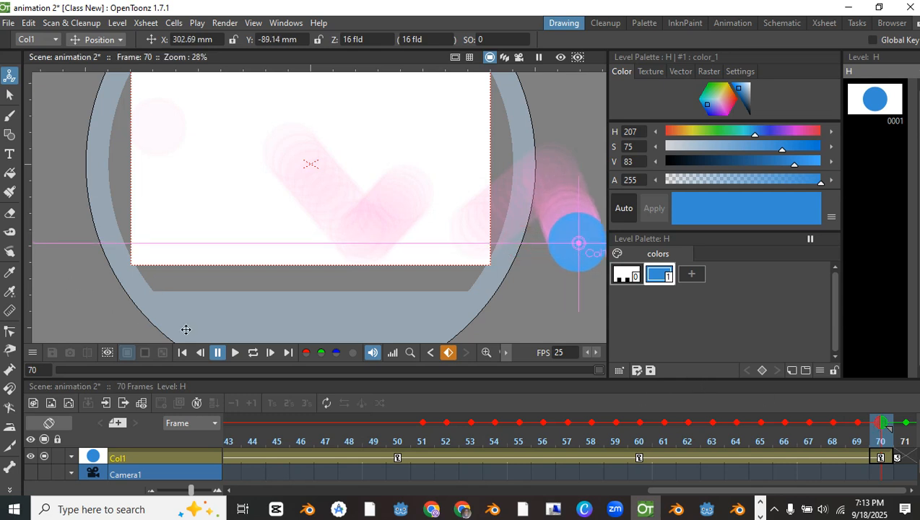
Shorten Col1's exposure to end at frame 60, and remove its position key at frame 70
{"action": "left_click", "coordinate": [874, 460]}
{"action": "left_click_drag", "start_coordinate": [897, 450], "coordinate": [883, 448]}
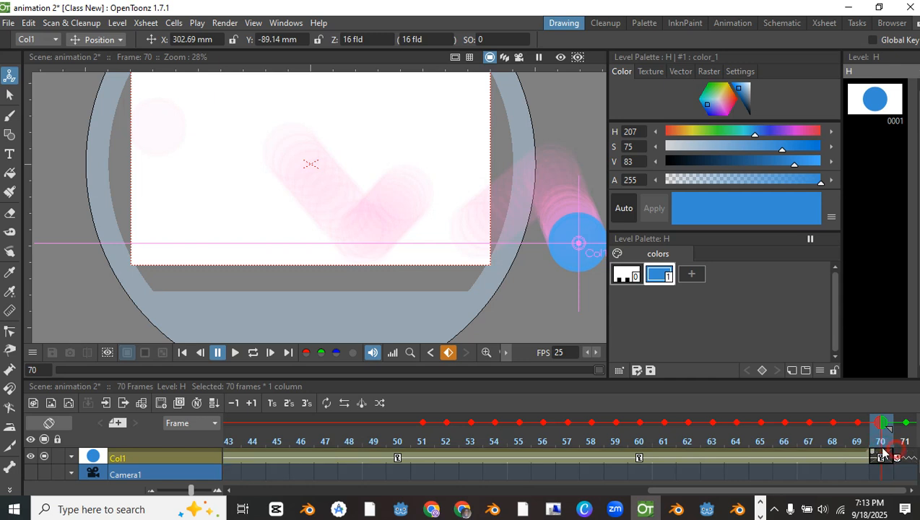
{"action": "left_click_drag", "start_coordinate": [708, 451], "coordinate": [655, 451]}
{"action": "left_click", "coordinate": [880, 457]}
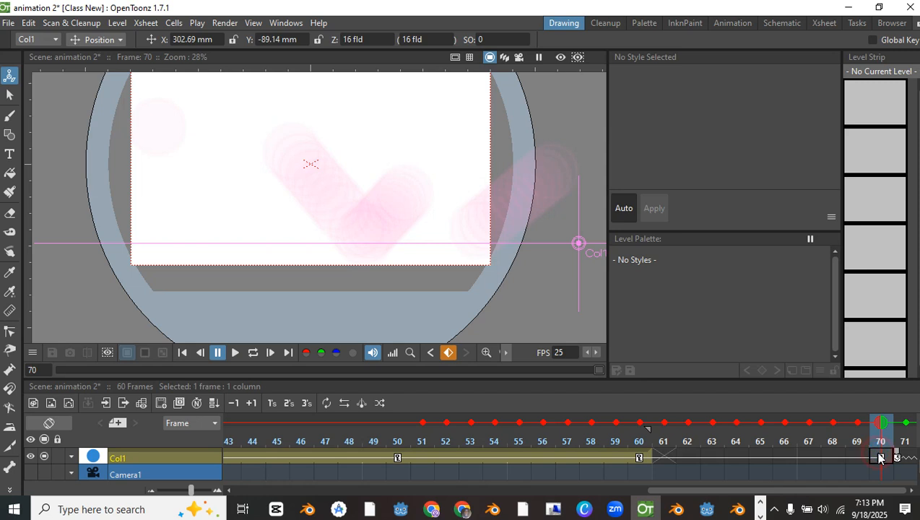
{"action": "left_click", "coordinate": [449, 354]}
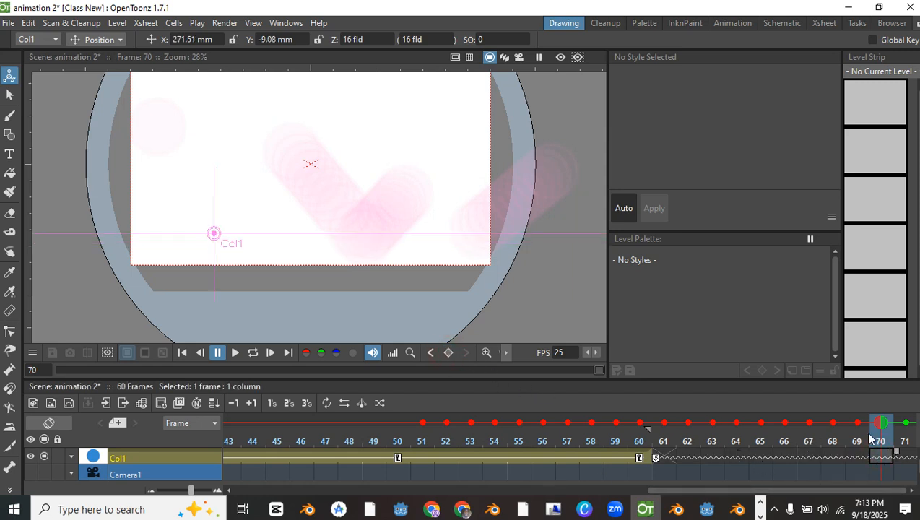
Return to frame 1 and play the animation in a loop to review the revised bounce
{"action": "mouse_move", "coordinate": [887, 428]}
{"action": "left_mouse_down"}
{"action": "mouse_move", "coordinate": [324, 426]}
{"action": "mouse_move", "coordinate": [632, 433]}
{"action": "mouse_move", "coordinate": [542, 439]}
{"action": "mouse_move", "coordinate": [1, 396]}
{"action": "mouse_move", "coordinate": [2, 377]}
{"action": "left_mouse_up"}
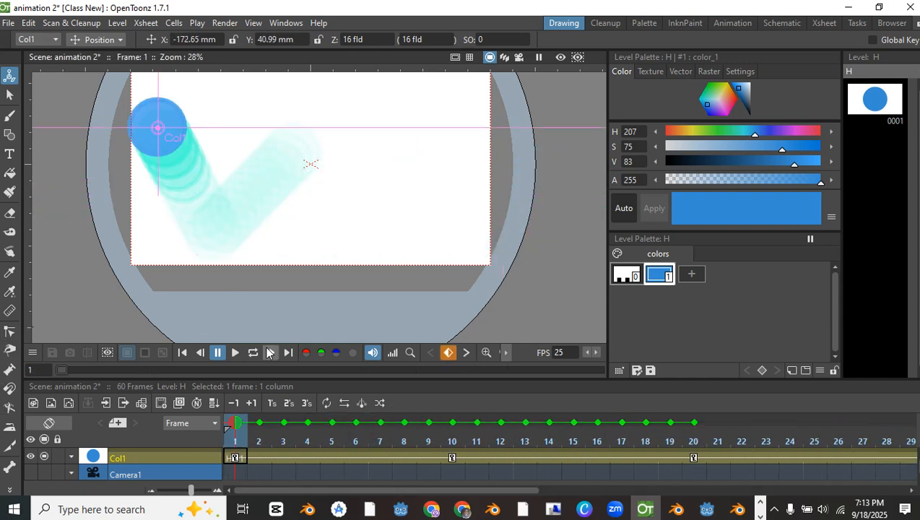
{"action": "left_click", "coordinate": [248, 352]}
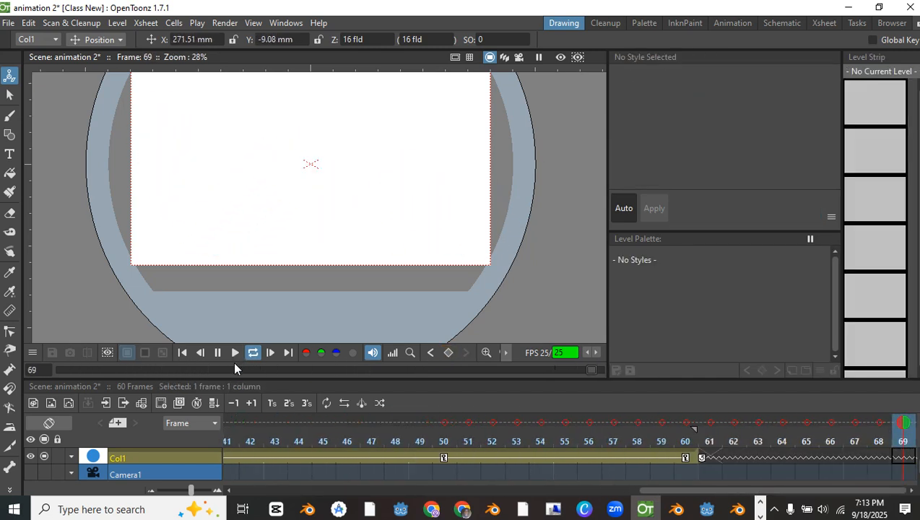
{"action": "scroll", "coordinate": [154, 206], "scroll_direction": "down", "scroll_amount": 2}
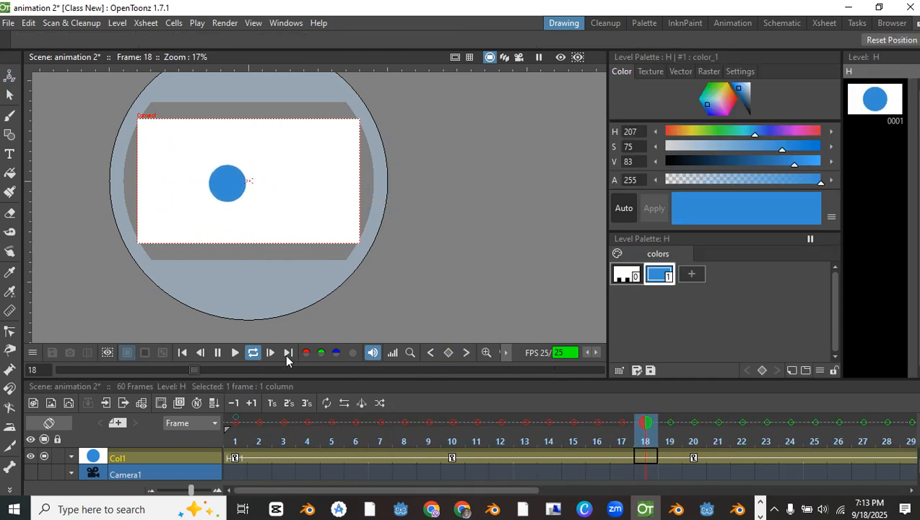
Stop playback and, at frame 40, lower the circle to about X 119 mm, Y -60 mm with the Animate tool
{"action": "left_click", "coordinate": [218, 352]}
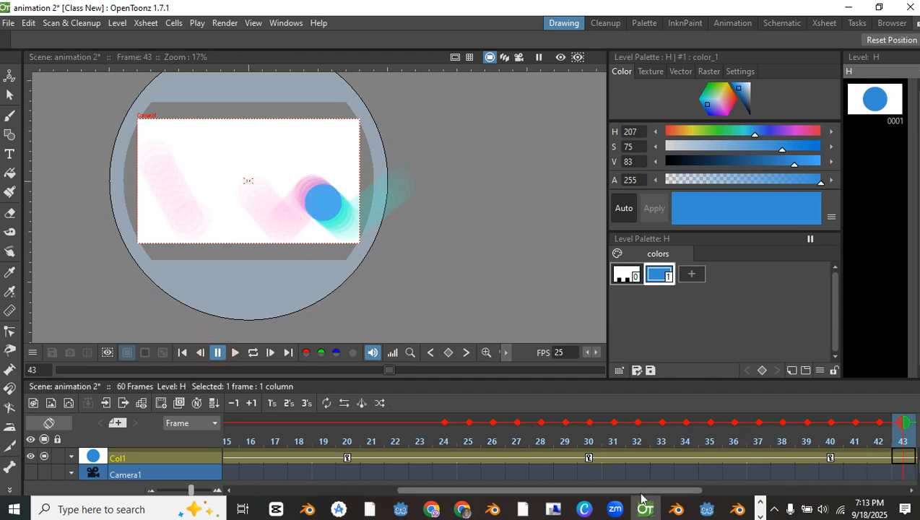
{"action": "left_click_drag", "start_coordinate": [607, 492], "coordinate": [812, 500]}
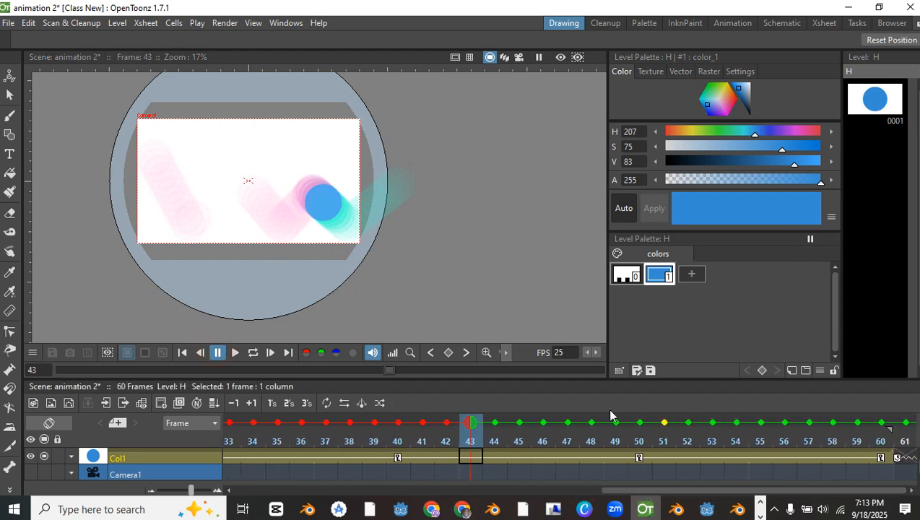
{"action": "left_click_drag", "start_coordinate": [485, 429], "coordinate": [632, 425]}
{"action": "left_click_drag", "start_coordinate": [607, 424], "coordinate": [396, 427]}
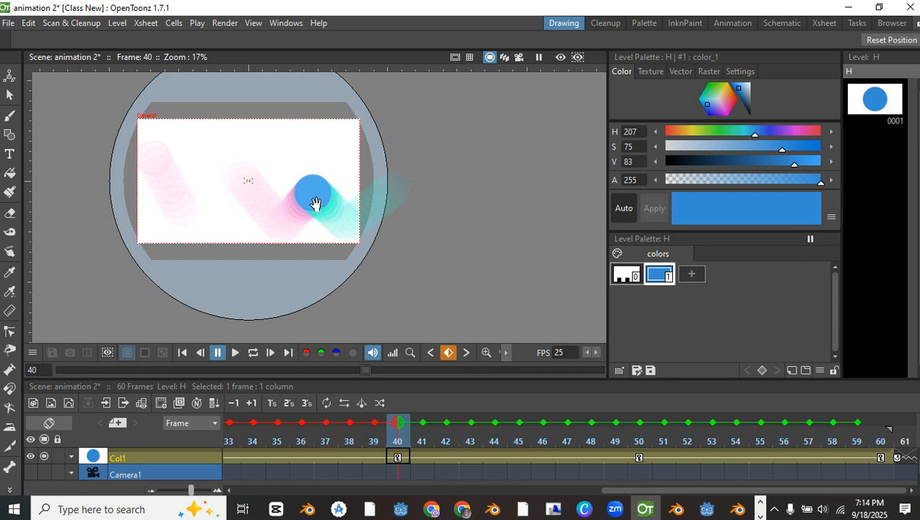
{"action": "left_click", "coordinate": [10, 75]}
{"action": "left_click_drag", "start_coordinate": [314, 190], "coordinate": [315, 211]}
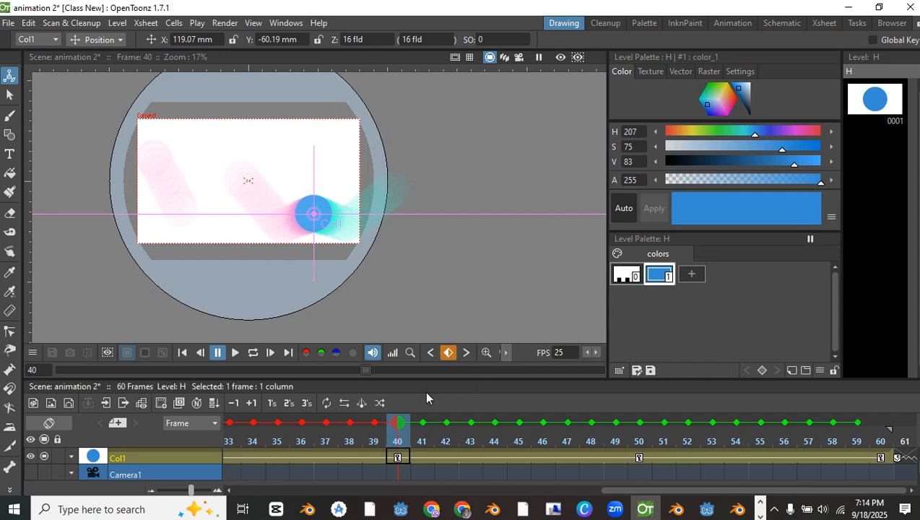
At frame 60, lower the circle outside the camera frame to about X 278 mm, Y -81 mm, and review the motion in playback
{"action": "left_click_drag", "start_coordinate": [398, 423], "coordinate": [879, 435]}
{"action": "left_click_drag", "start_coordinate": [401, 195], "coordinate": [402, 226]}
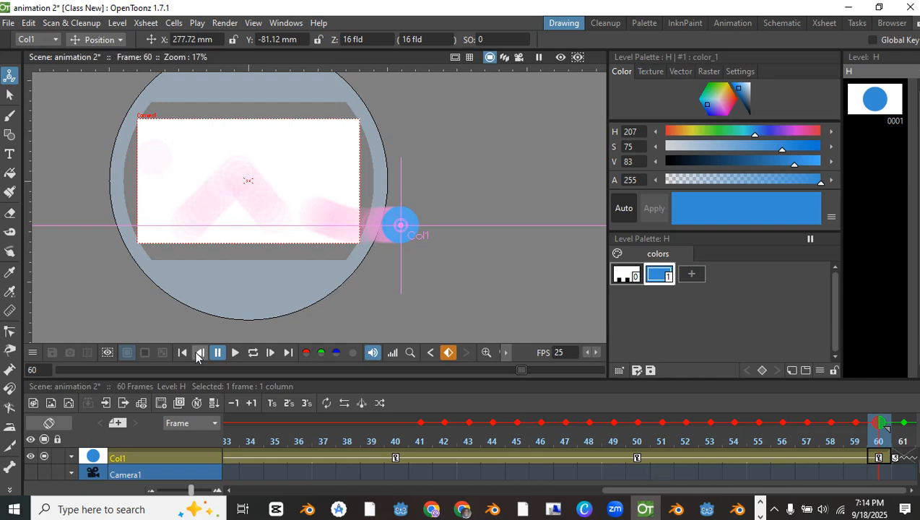
{"action": "left_click", "coordinate": [235, 353]}
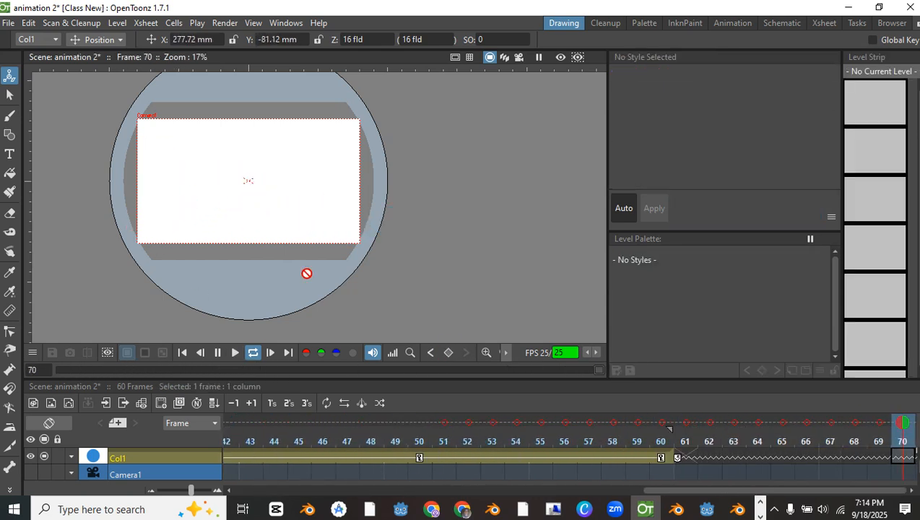
{"action": "left_click", "coordinate": [216, 353]}
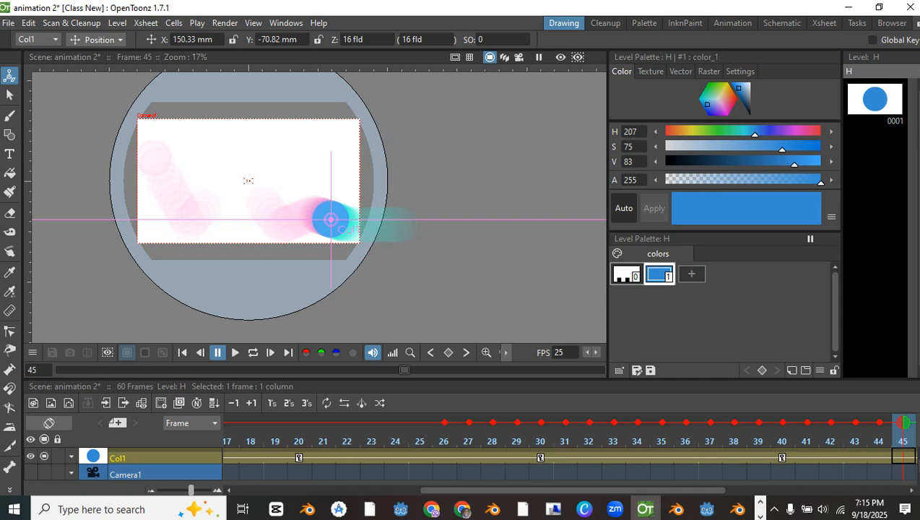
Start a new scene, saving all changes to the current one
{"action": "left_click", "coordinate": [8, 23]}
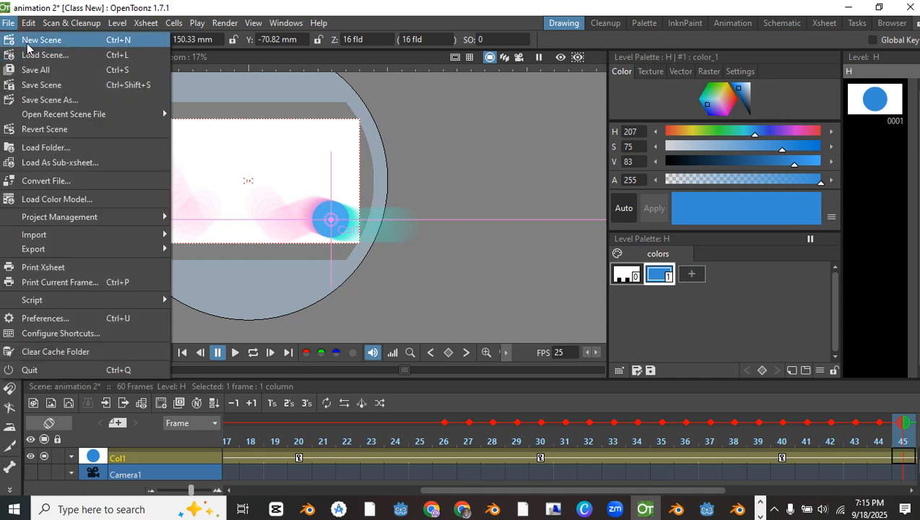
{"action": "left_click", "coordinate": [26, 42]}
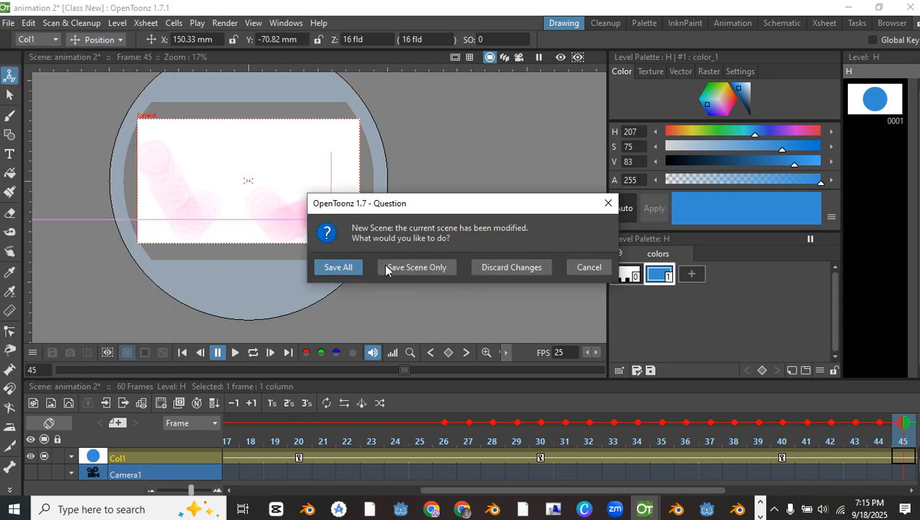
{"action": "left_click", "coordinate": [346, 267]}
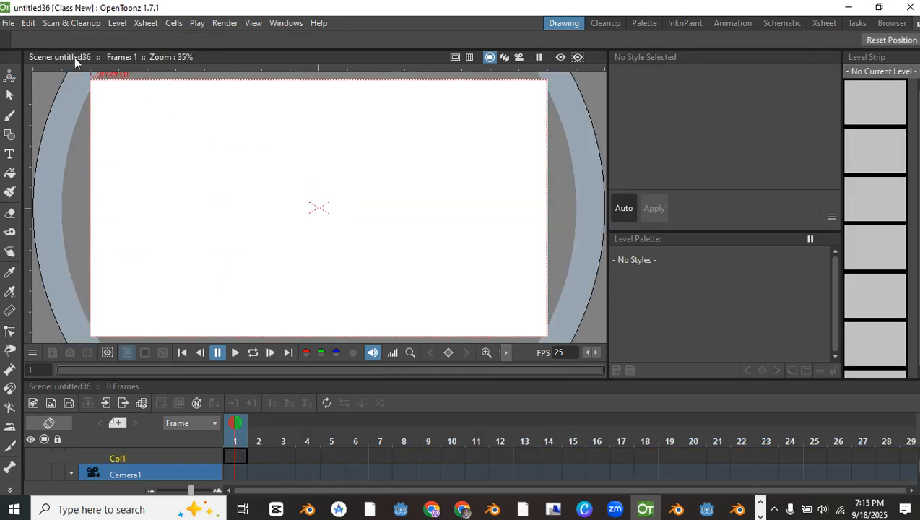
Save the new scene as "car animation" in the Class New project's scenes folder
{"action": "key", "text": "grave"}
{"action": "double_click", "coordinate": [51, 38]}
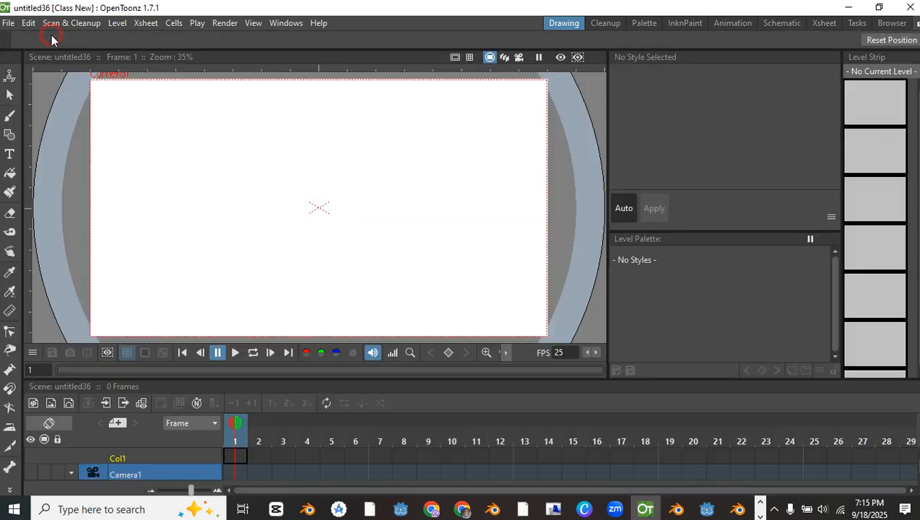
{"action": "key", "text": "ctrl+s"}
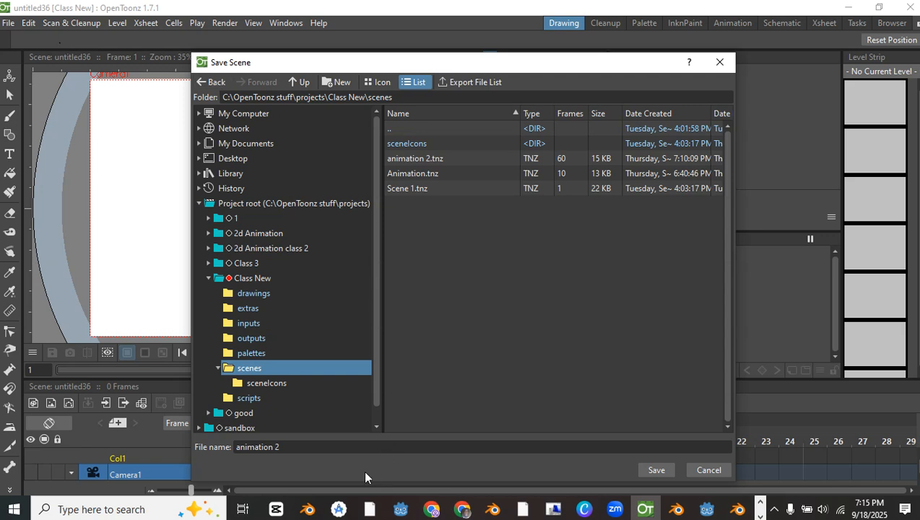
{"action": "left_click_drag", "start_coordinate": [358, 448], "coordinate": [3, 411]}
{"action": "type", "text": "ca"}
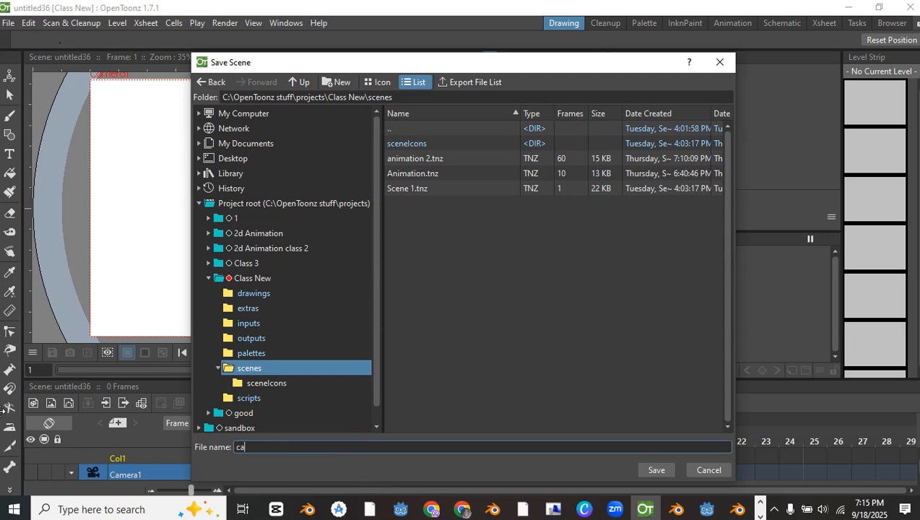
{"action": "type", "text": "r animation"}
{"action": "left_click", "coordinate": [659, 468]}
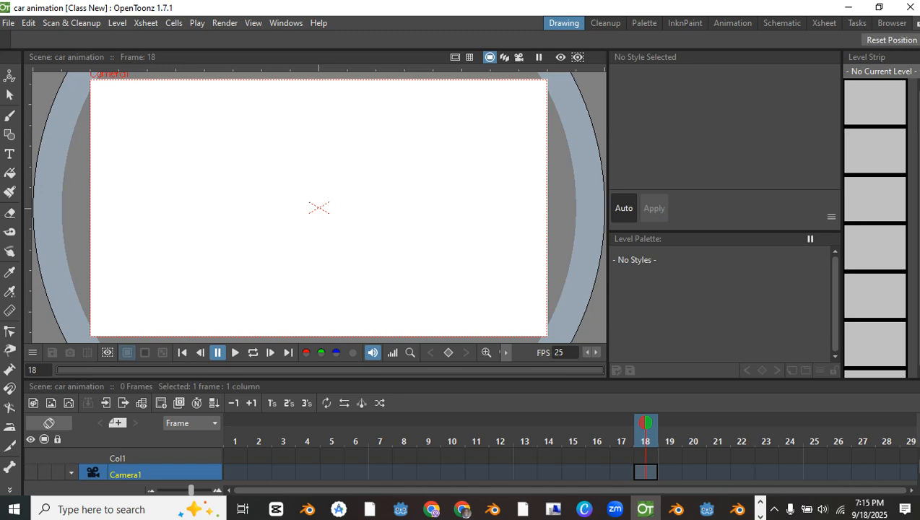
Create a new Toonz vector level in Col1 at frame 18, keeping the default settings
{"action": "key", "text": "alt+Tab"}
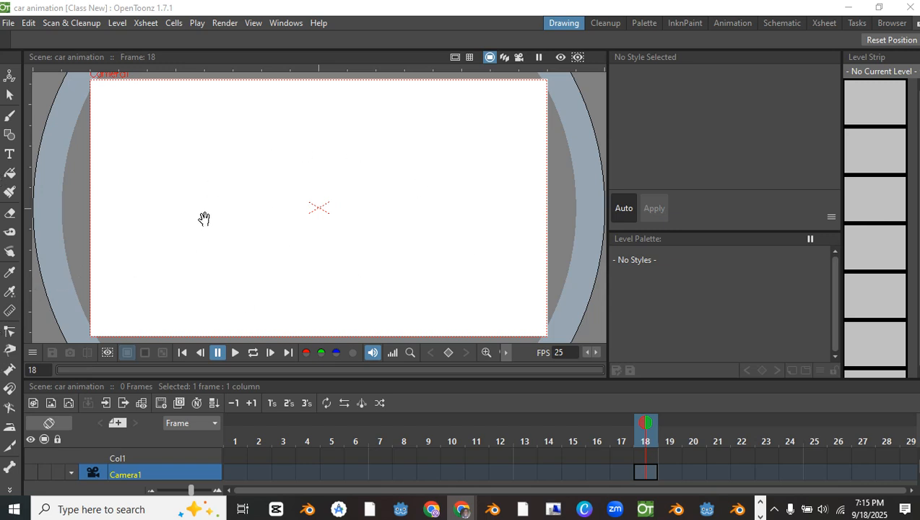
{"action": "scroll", "coordinate": [199, 205], "scroll_direction": "down", "scroll_amount": 2}
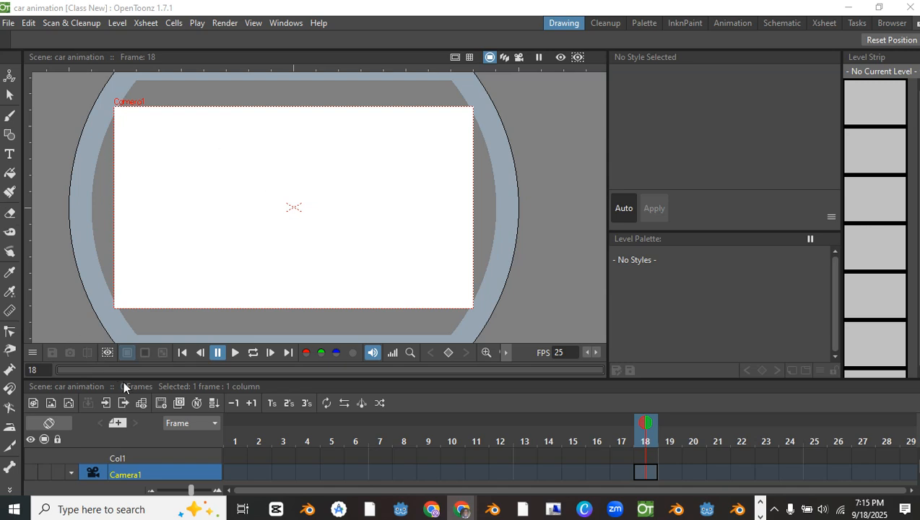
{"action": "left_click", "coordinate": [123, 456]}
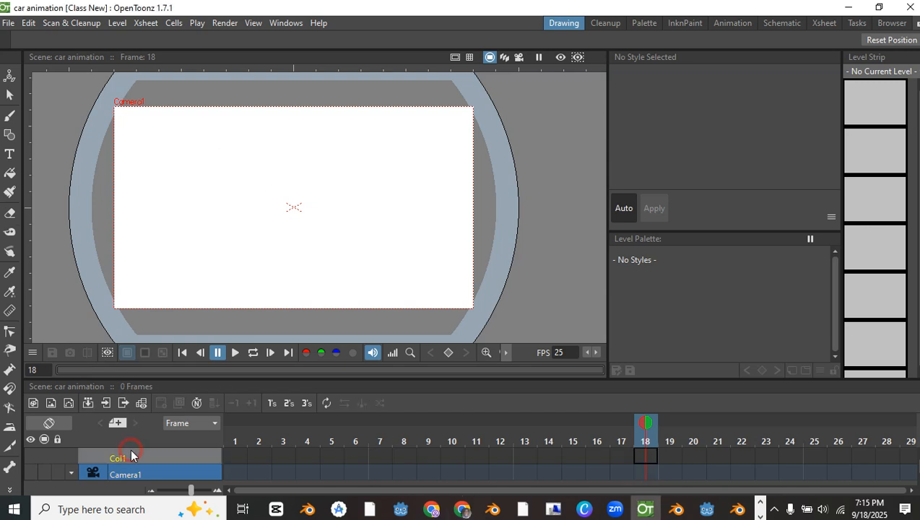
{"action": "left_click", "coordinate": [71, 399]}
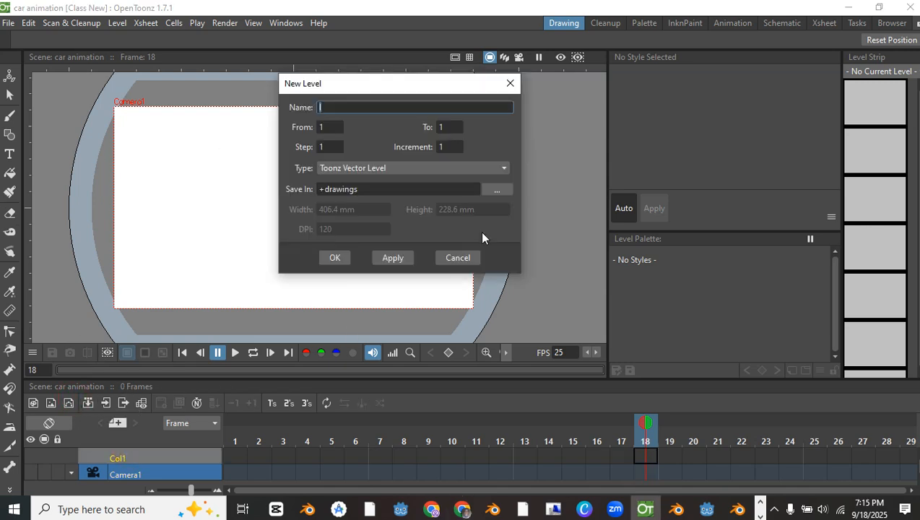
{"action": "left_click", "coordinate": [332, 258]}
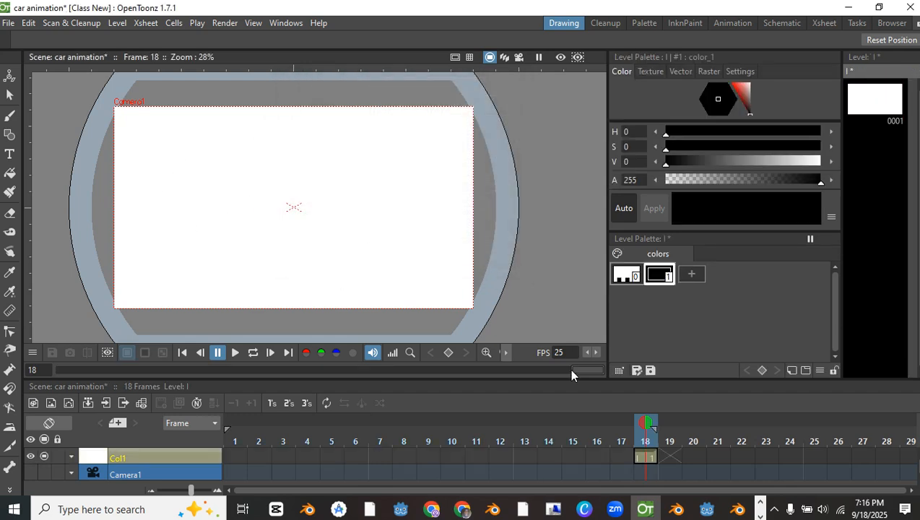
Change palette colour 1 from black to cyan with hue 183, saturation 89 and value 82
{"action": "left_click", "coordinate": [660, 276]}
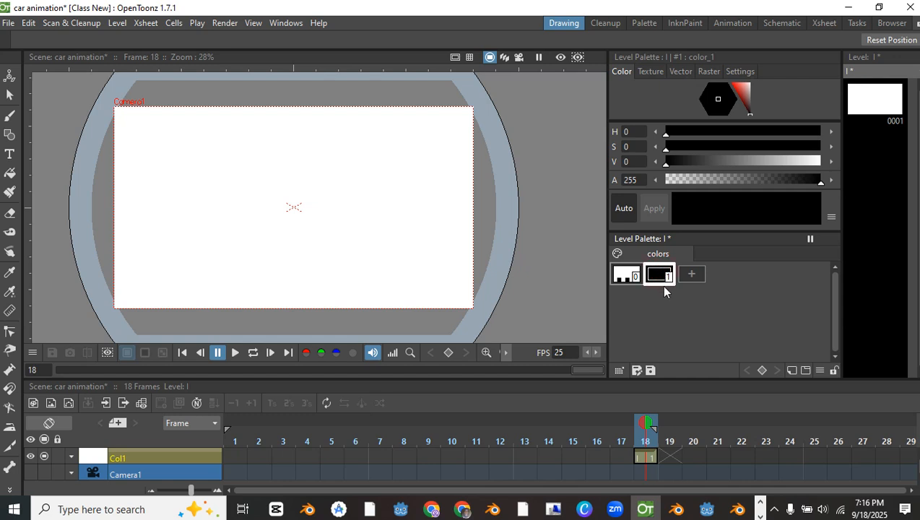
{"action": "left_click", "coordinate": [744, 101]}
{"action": "left_click_drag", "start_coordinate": [740, 95], "coordinate": [702, 101]}
{"action": "left_click", "coordinate": [705, 105]}
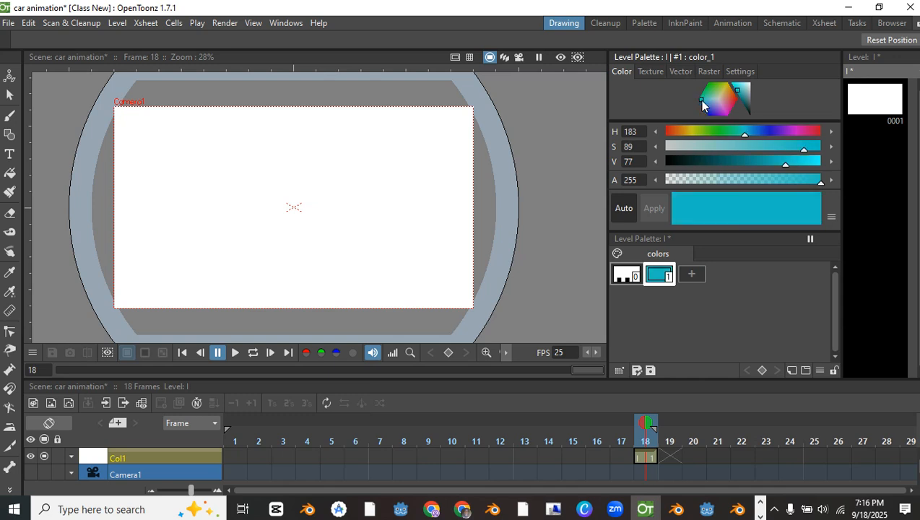
{"action": "left_click", "coordinate": [792, 160]}
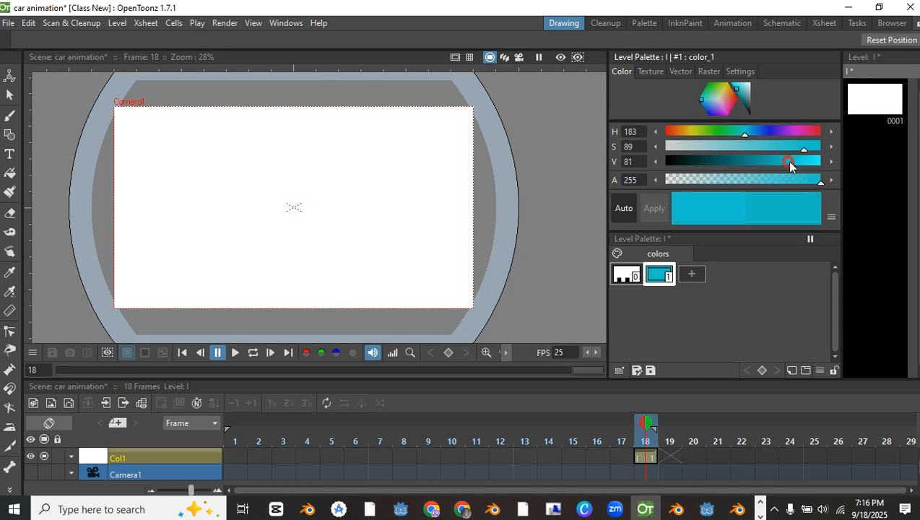
Draw a filled rectangle slightly larger than the camera frame and soften its cyan to saturation 50, value 86
{"action": "left_click", "coordinate": [7, 135]}
{"action": "left_click", "coordinate": [268, 40]}
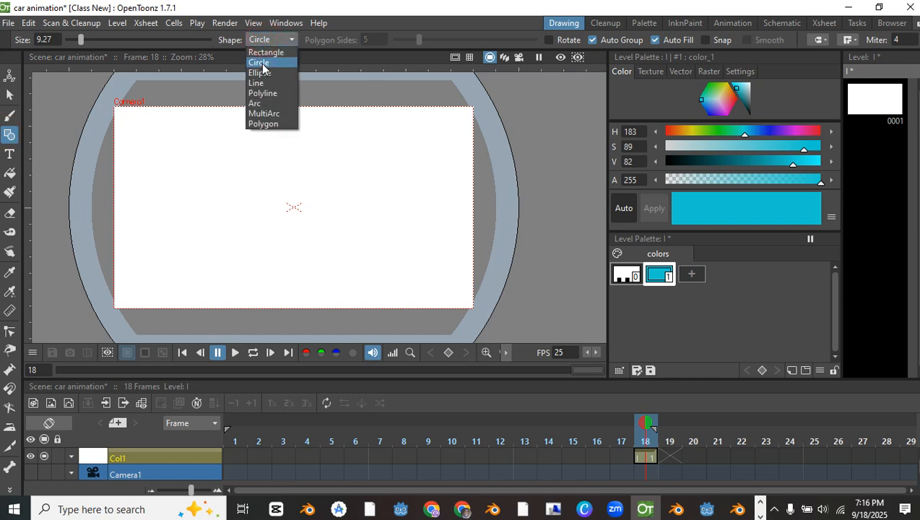
{"action": "left_click", "coordinate": [264, 54]}
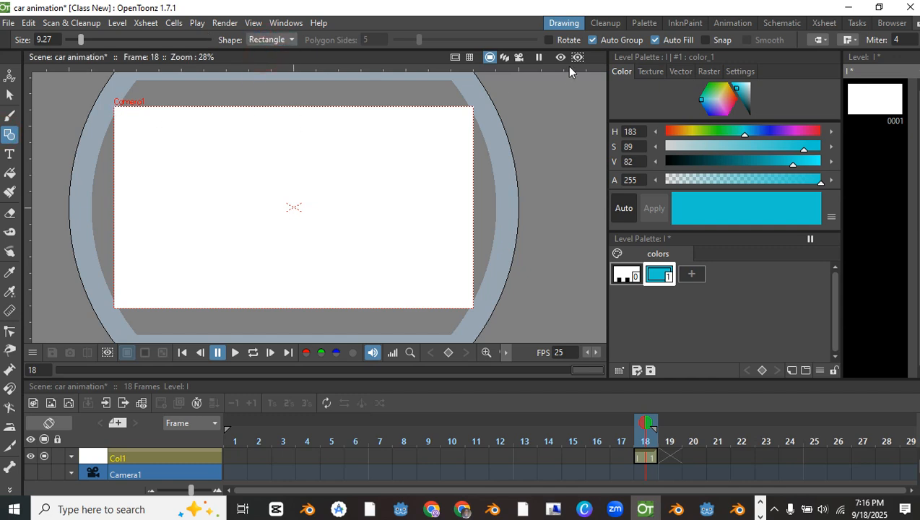
{"action": "left_click_drag", "start_coordinate": [108, 102], "coordinate": [481, 317]}
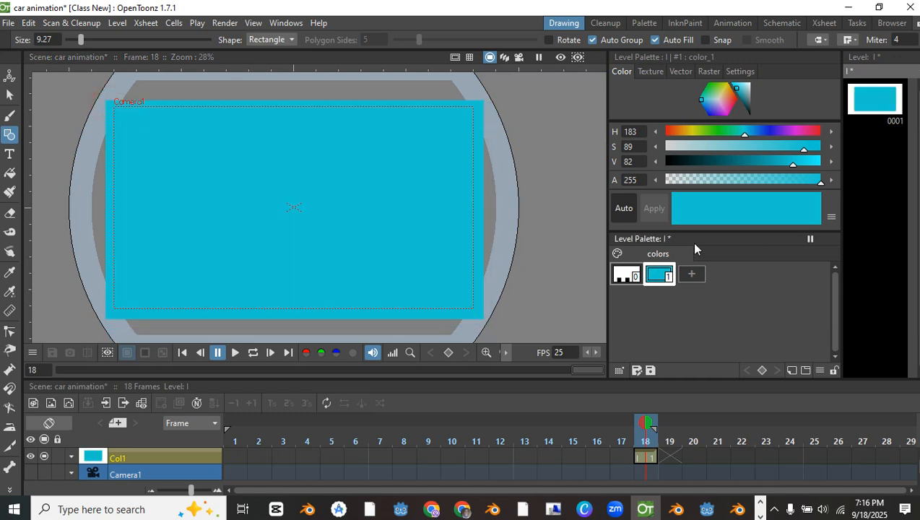
{"action": "left_click_drag", "start_coordinate": [793, 165], "coordinate": [741, 153]}
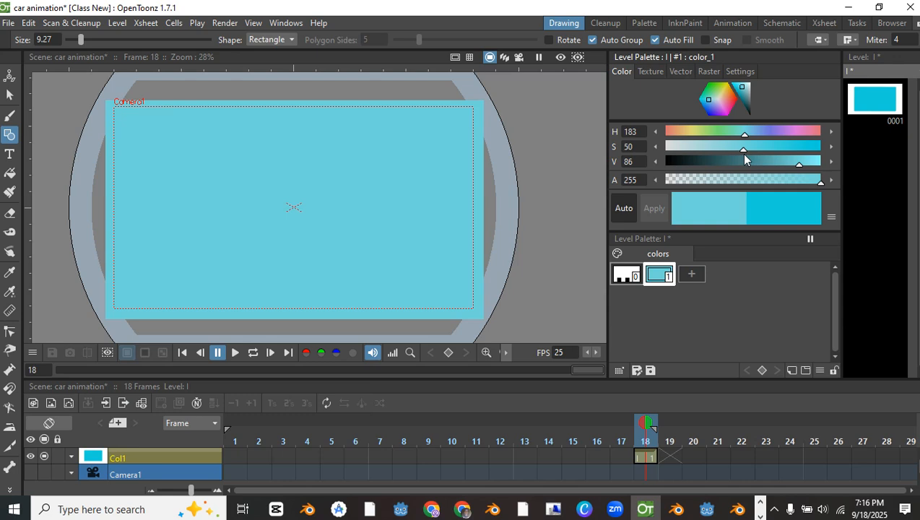
Add a dark teal palette colour with value 36, draw a ground rectangle across the frame's lower half, and switch to camera view
{"action": "left_click", "coordinate": [691, 274]}
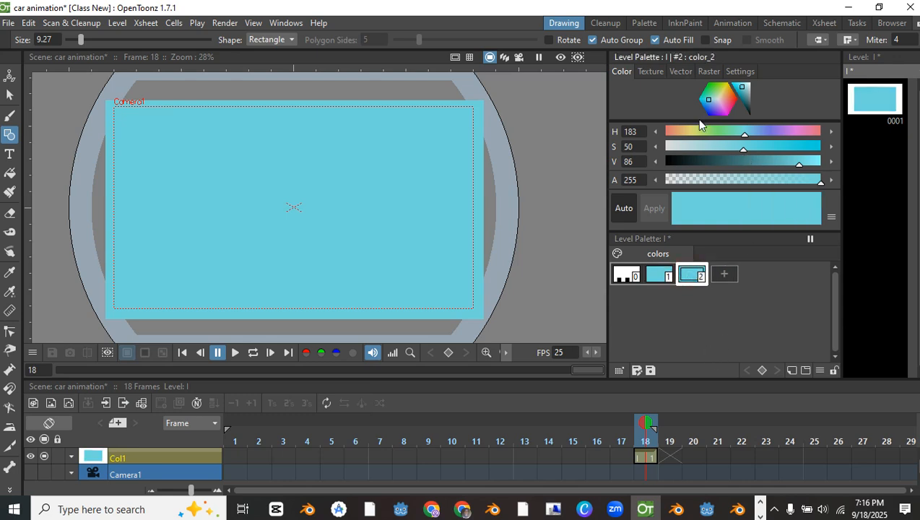
{"action": "left_click_drag", "start_coordinate": [765, 163], "coordinate": [718, 160]}
{"action": "scroll", "coordinate": [249, 288], "scroll_direction": "down", "scroll_amount": 2}
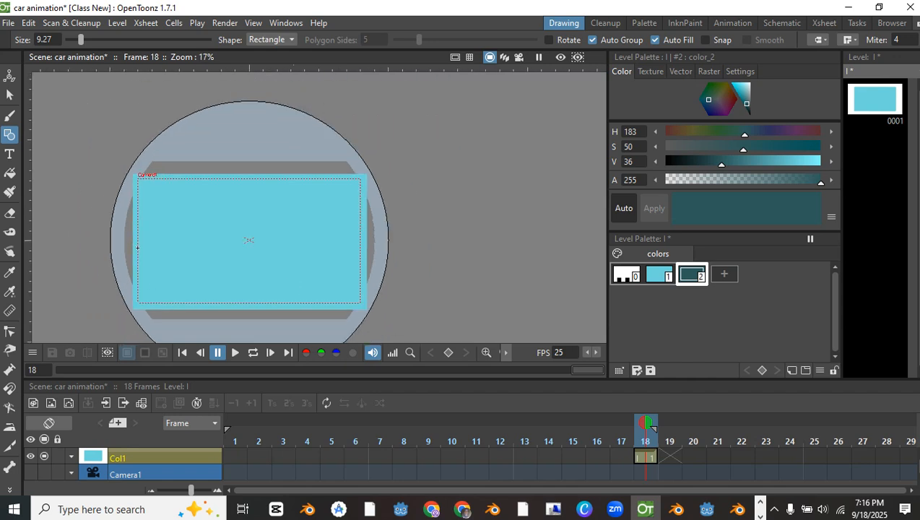
{"action": "left_click_drag", "start_coordinate": [134, 250], "coordinate": [368, 313]}
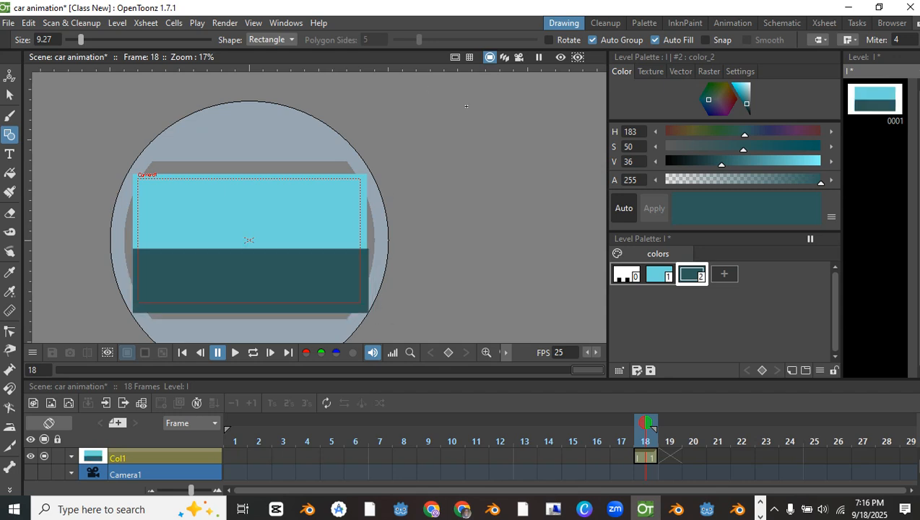
{"action": "left_click", "coordinate": [519, 57]}
{"action": "scroll", "coordinate": [175, 273], "scroll_direction": "up", "scroll_amount": 2}
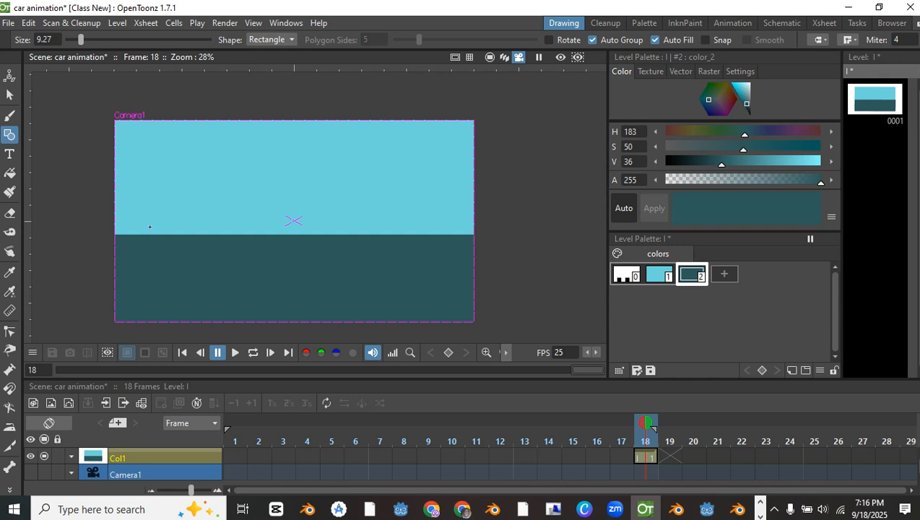
Create a new Toonz vector level named "car" at frame 18
{"action": "left_click", "coordinate": [69, 403]}
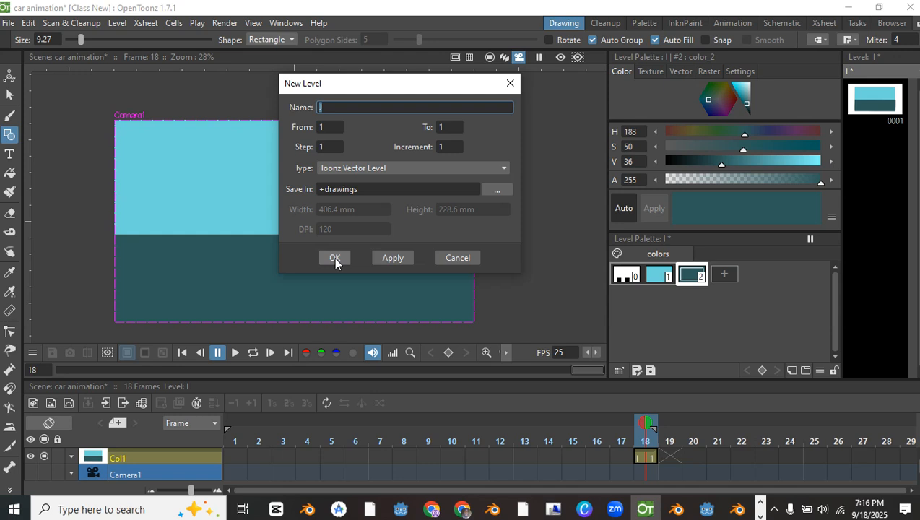
{"action": "left_click", "coordinate": [333, 258]}
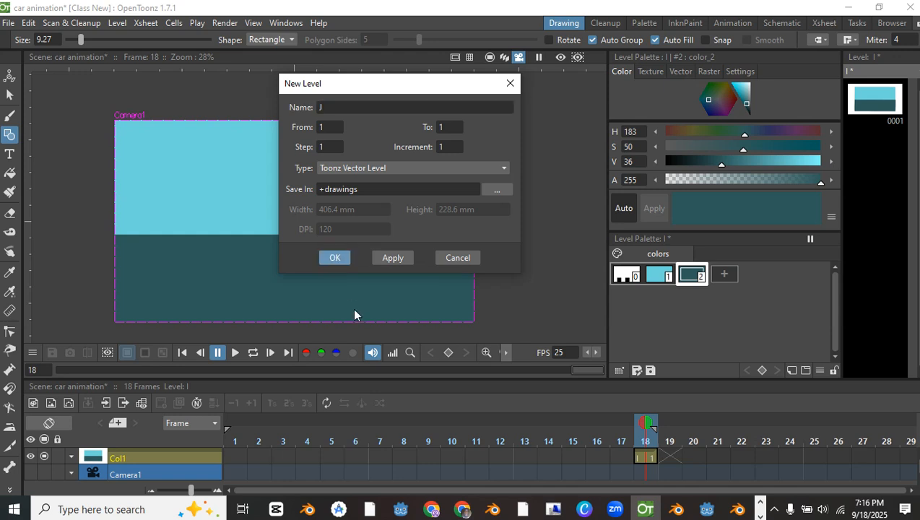
{"action": "left_click", "coordinate": [345, 107]}
{"action": "type", "text": "car"}
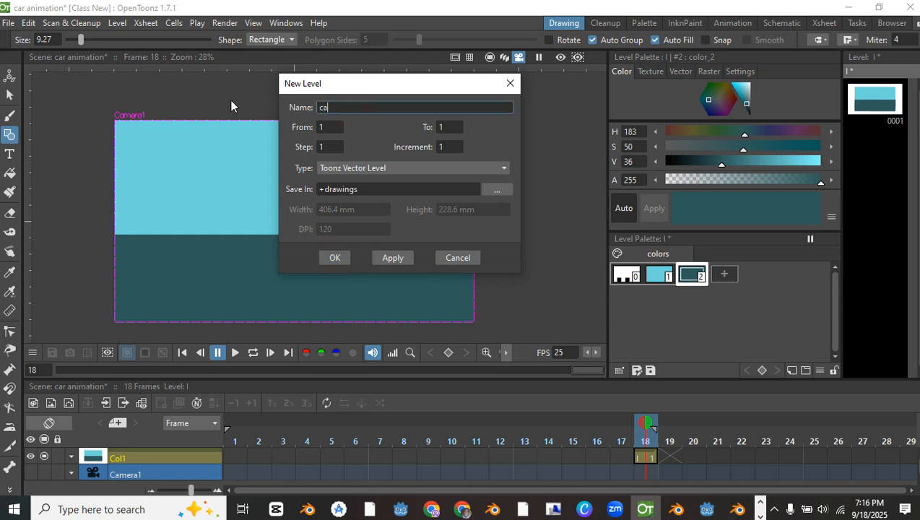
{"action": "left_click", "coordinate": [336, 257]}
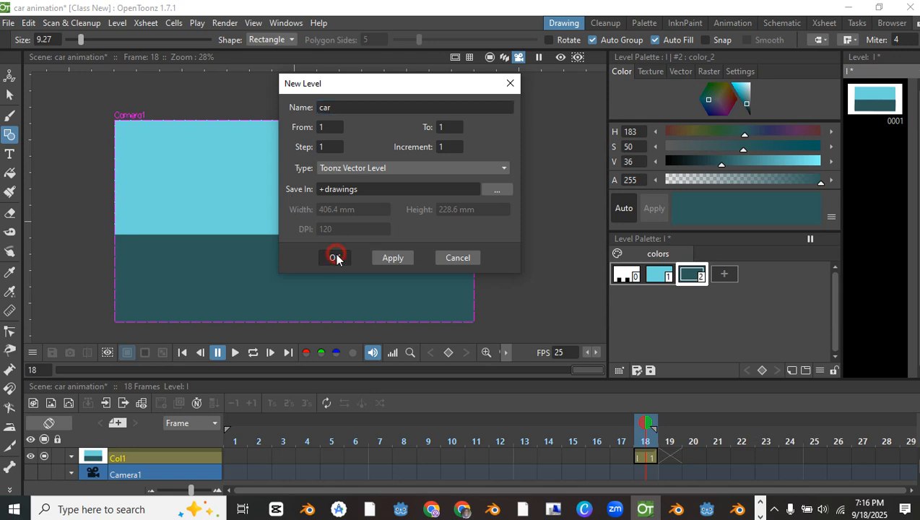
Rename the new level's column to "car"
{"action": "double_click", "coordinate": [127, 457]}
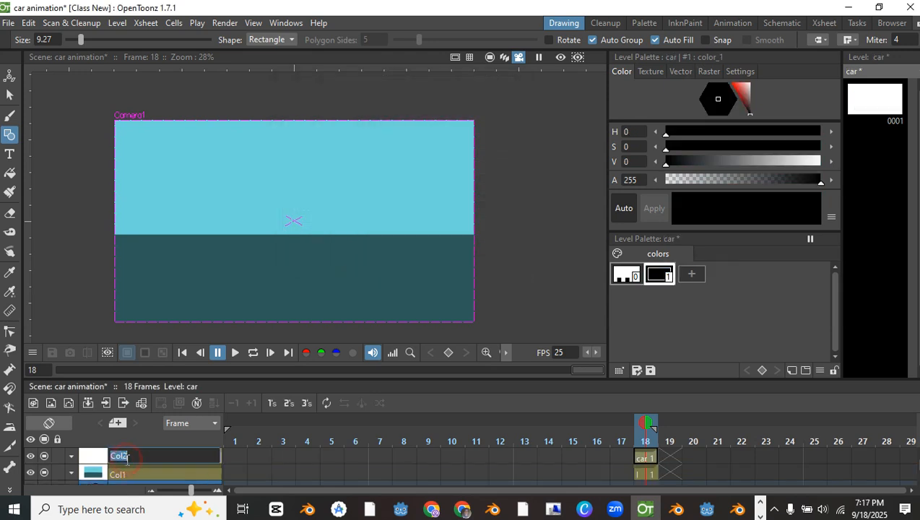
{"action": "type", "text": "car"}
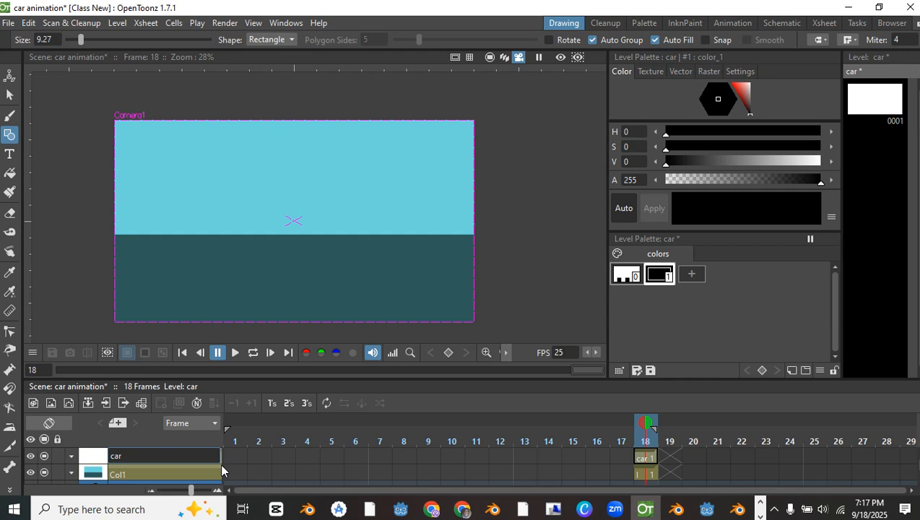
{"action": "left_click", "coordinate": [258, 457]}
{"action": "left_click", "coordinate": [200, 458]}
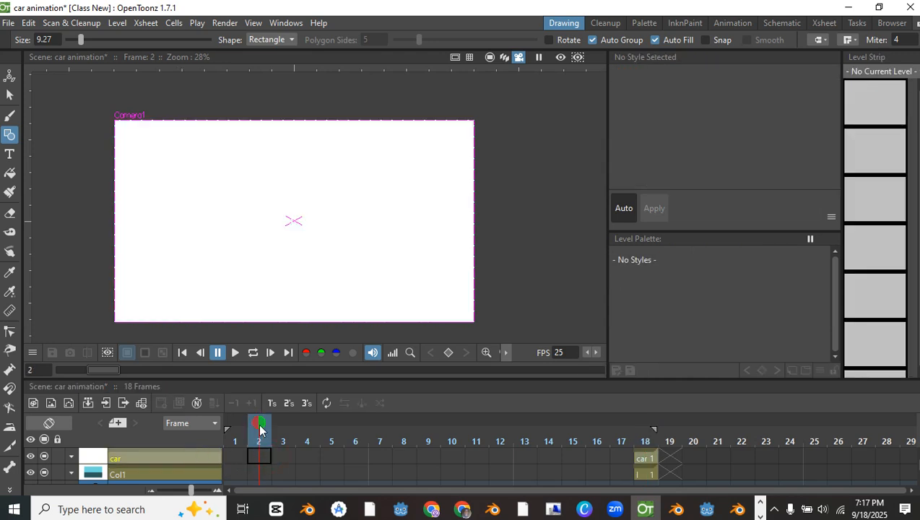
Move the car drawing's cell from frame 18 to frame 1 on the timeline
{"action": "left_click_drag", "start_coordinate": [257, 426], "coordinate": [226, 427]}
{"action": "scroll", "coordinate": [531, 473], "scroll_direction": "down", "scroll_amount": 4}
{"action": "scroll", "coordinate": [432, 438], "scroll_direction": "down", "scroll_amount": 1}
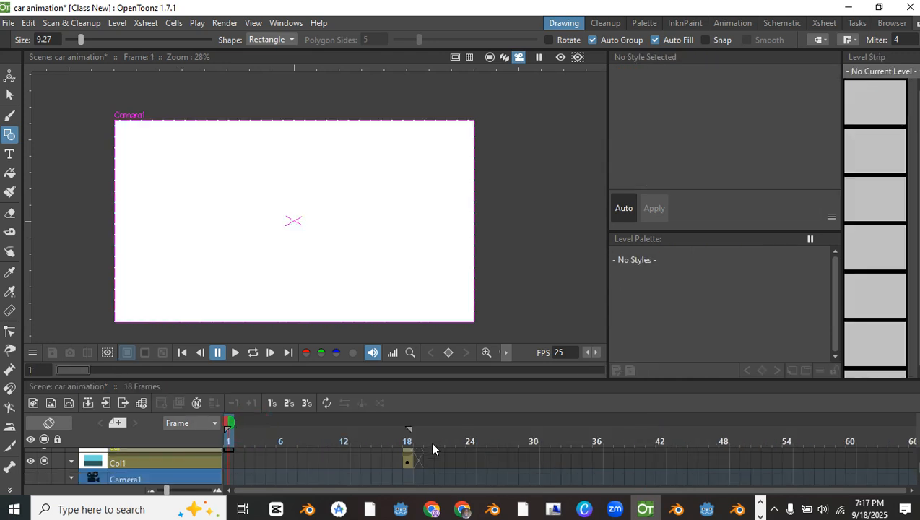
{"action": "scroll", "coordinate": [393, 474], "scroll_direction": "up", "scroll_amount": 1}
{"action": "left_click", "coordinate": [406, 456]}
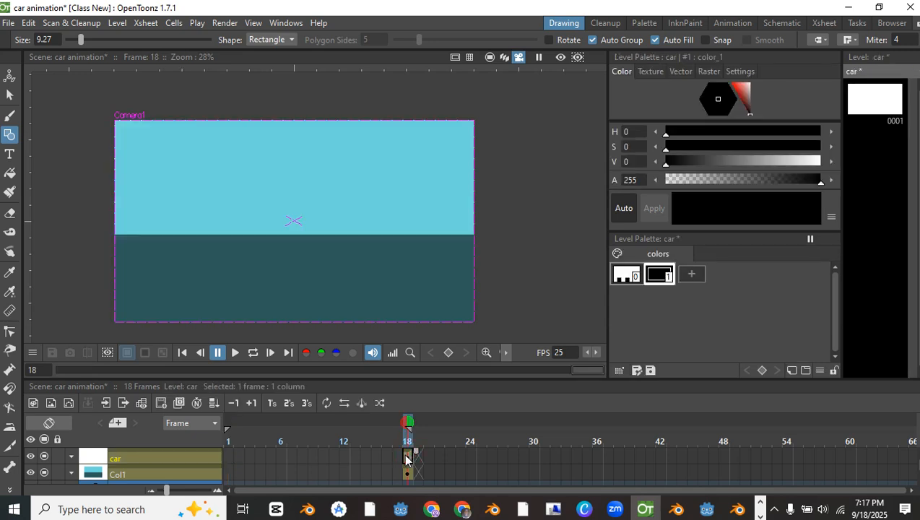
{"action": "key", "text": "a"}
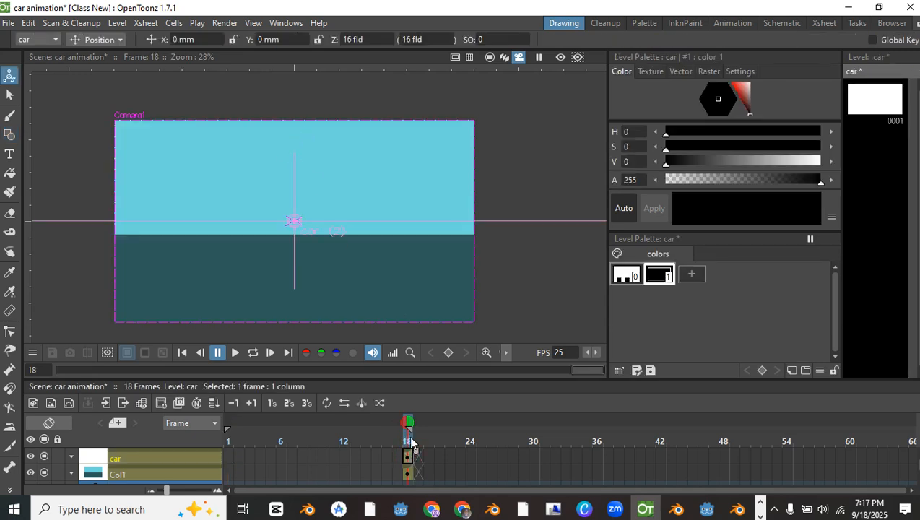
{"action": "mouse_move", "coordinate": [409, 423]}
{"action": "left_mouse_down"}
{"action": "mouse_move", "coordinate": [401, 421]}
{"action": "mouse_move", "coordinate": [411, 420]}
{"action": "left_mouse_up"}
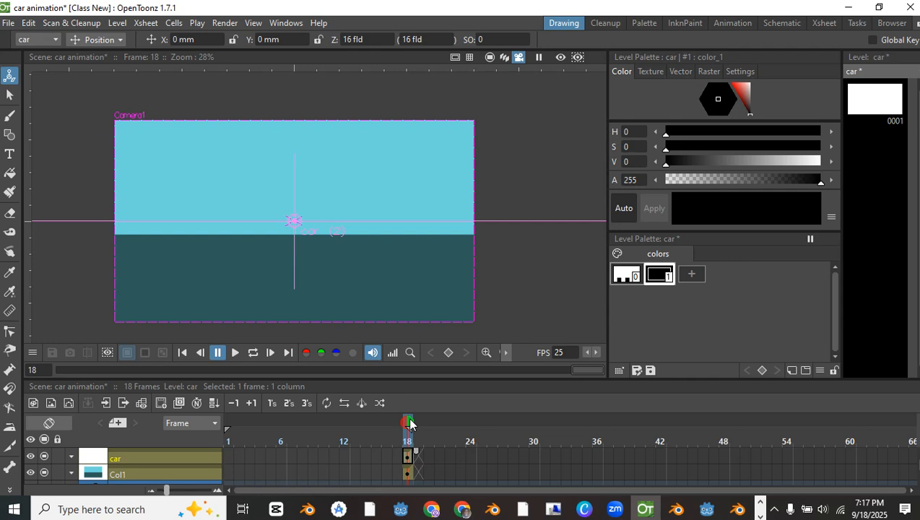
{"action": "left_click", "coordinate": [408, 454]}
{"action": "mouse_move", "coordinate": [408, 455]}
{"action": "left_mouse_down"}
{"action": "mouse_move", "coordinate": [96, 450]}
{"action": "mouse_move", "coordinate": [1, 421]}
{"action": "mouse_move", "coordinate": [181, 445]}
{"action": "left_mouse_up"}
Move the background drawing's cell in Col1 from frame 18 back to frame 2
{"action": "left_click", "coordinate": [405, 469]}
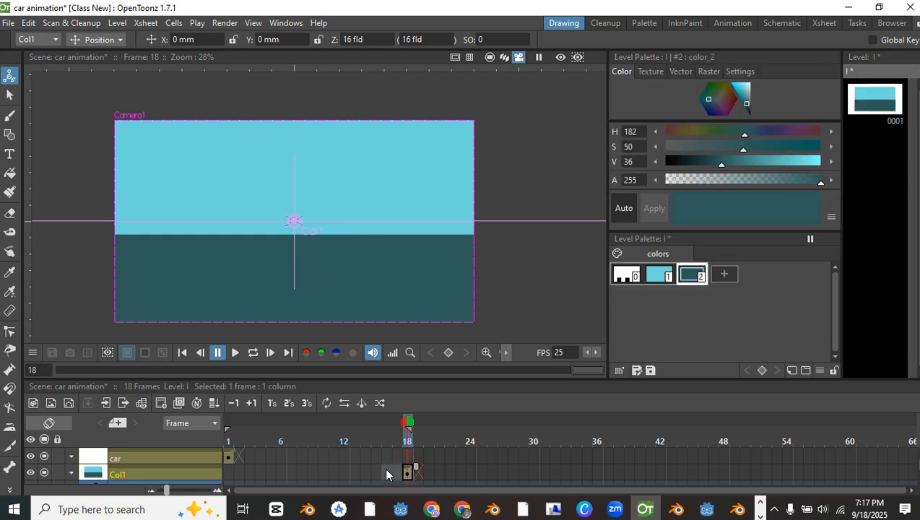
{"action": "mouse_move", "coordinate": [407, 471]}
{"action": "left_mouse_down"}
{"action": "mouse_move", "coordinate": [380, 471]}
{"action": "mouse_move", "coordinate": [421, 472]}
{"action": "left_mouse_up"}
{"action": "left_click", "coordinate": [417, 471]}
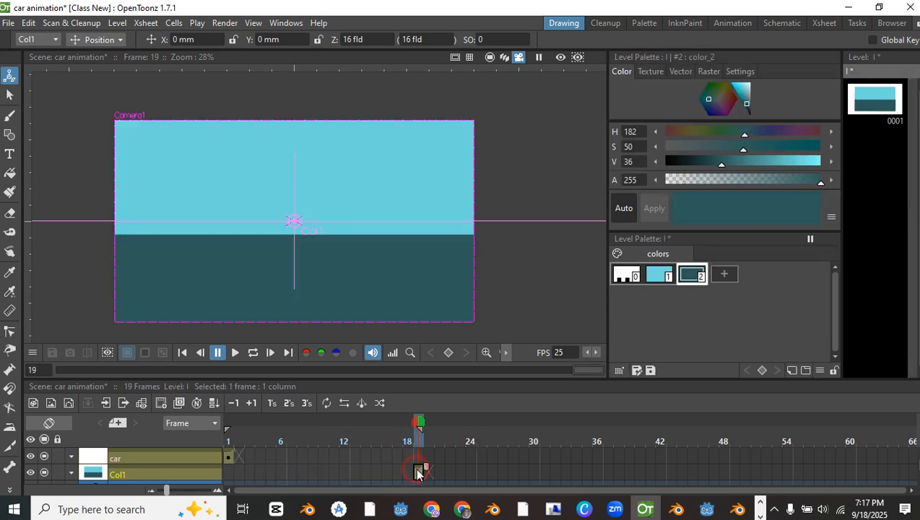
{"action": "left_click_drag", "start_coordinate": [417, 471], "coordinate": [321, 458]}
{"action": "left_click", "coordinate": [418, 471]}
{"action": "left_click", "coordinate": [422, 468]}
{"action": "left_click", "coordinate": [417, 472]}
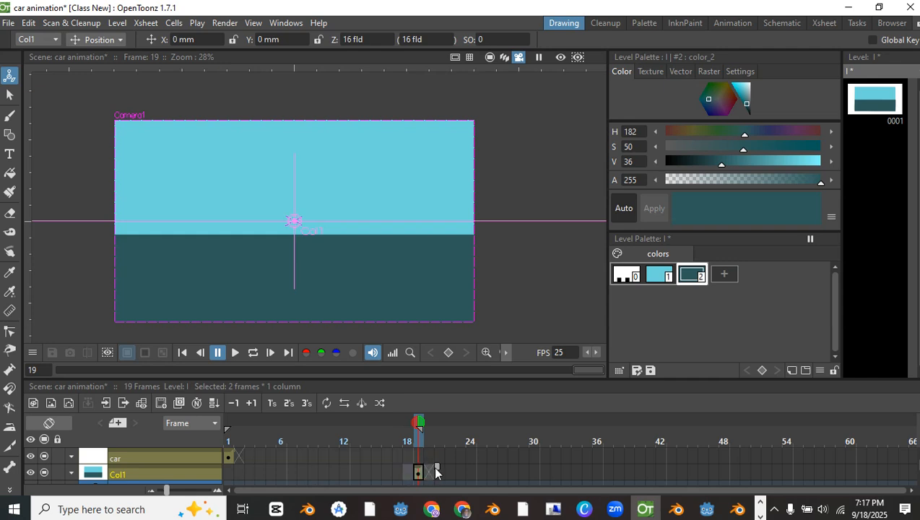
{"action": "left_click_drag", "start_coordinate": [419, 469], "coordinate": [233, 473]}
{"action": "left_click", "coordinate": [237, 473]}
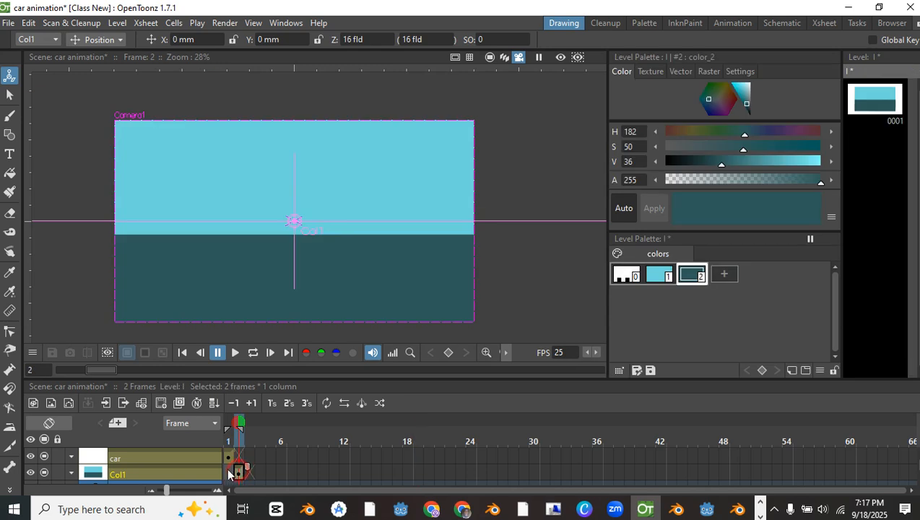
Shift the background cell from frame 2 to frame 1 and return the playhead to frame 1
{"action": "scroll", "coordinate": [193, 423], "scroll_direction": "down", "scroll_amount": 1}
{"action": "scroll", "coordinate": [233, 445], "scroll_direction": "down", "scroll_amount": 1}
{"action": "scroll", "coordinate": [238, 455], "scroll_direction": "up", "scroll_amount": 1}
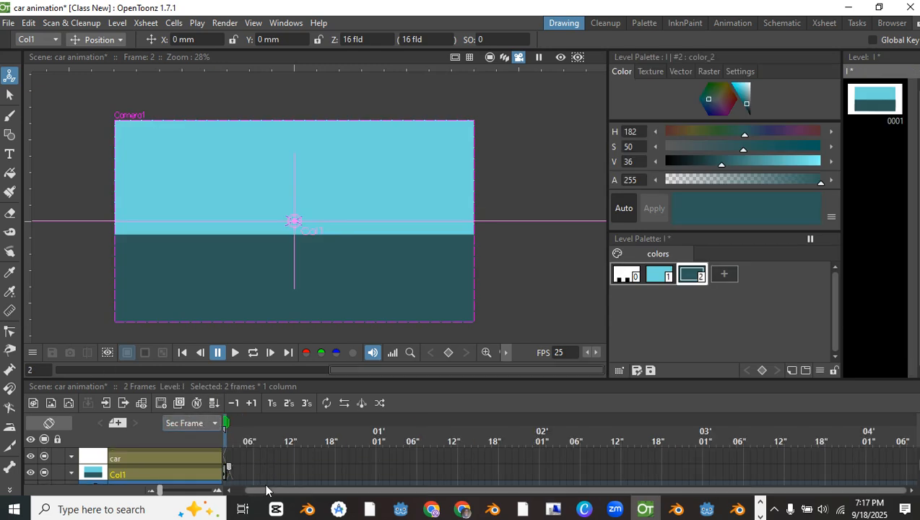
{"action": "left_click_drag", "start_coordinate": [271, 490], "coordinate": [224, 493]}
{"action": "scroll", "coordinate": [240, 467], "scroll_direction": "up", "scroll_amount": 3}
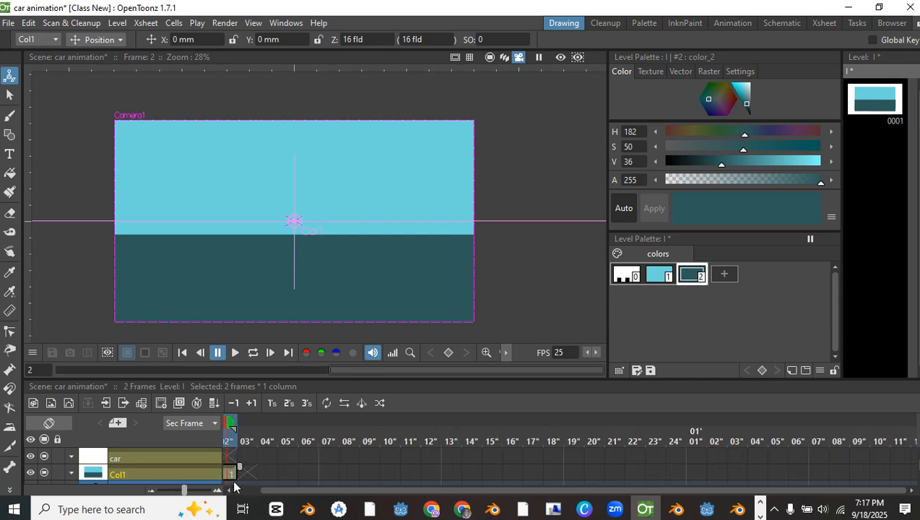
{"action": "scroll", "coordinate": [240, 467], "scroll_direction": "up", "scroll_amount": 3}
{"action": "left_click_drag", "start_coordinate": [300, 490], "coordinate": [237, 492]}
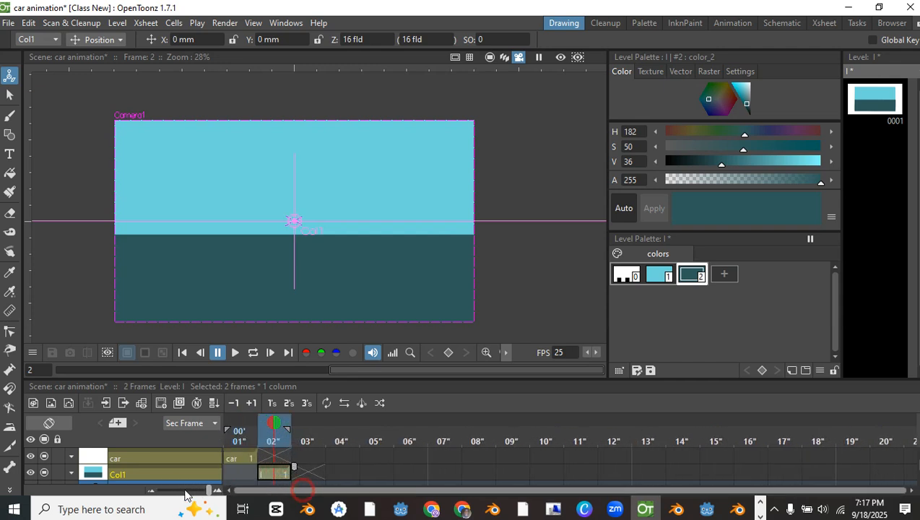
{"action": "left_click", "coordinate": [243, 472]}
{"action": "left_click", "coordinate": [271, 473]}
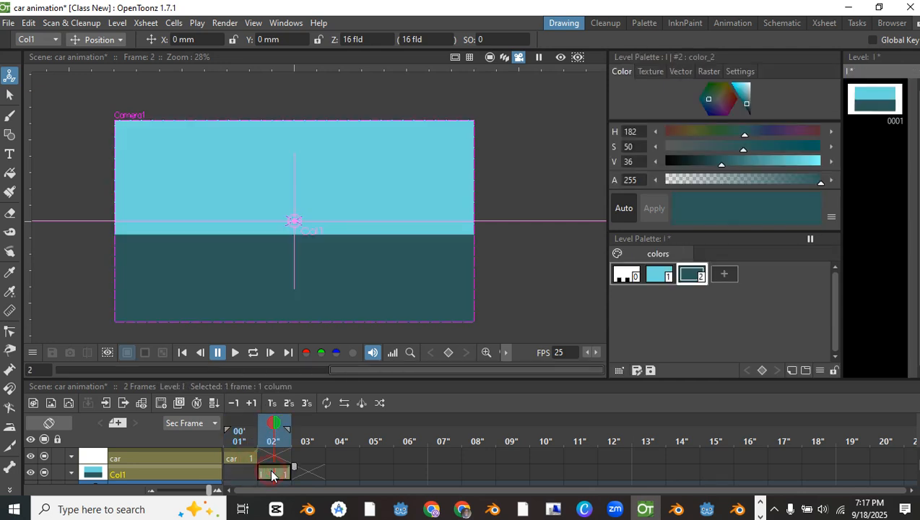
{"action": "mouse_move", "coordinate": [266, 467]}
{"action": "left_mouse_down"}
{"action": "mouse_move", "coordinate": [250, 467]}
{"action": "mouse_move", "coordinate": [267, 468]}
{"action": "left_mouse_up"}
{"action": "left_click", "coordinate": [267, 470]}
{"action": "left_click", "coordinate": [267, 470]}
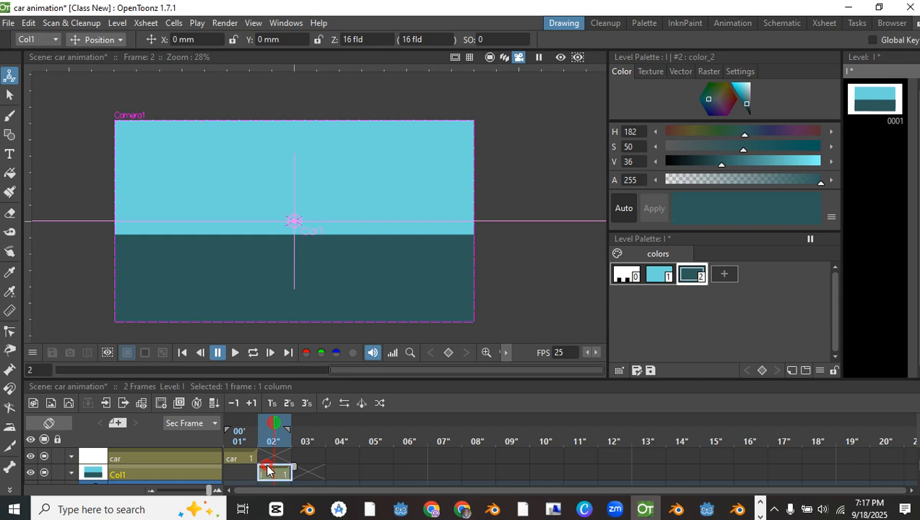
{"action": "left_click_drag", "start_coordinate": [267, 470], "coordinate": [251, 470]}
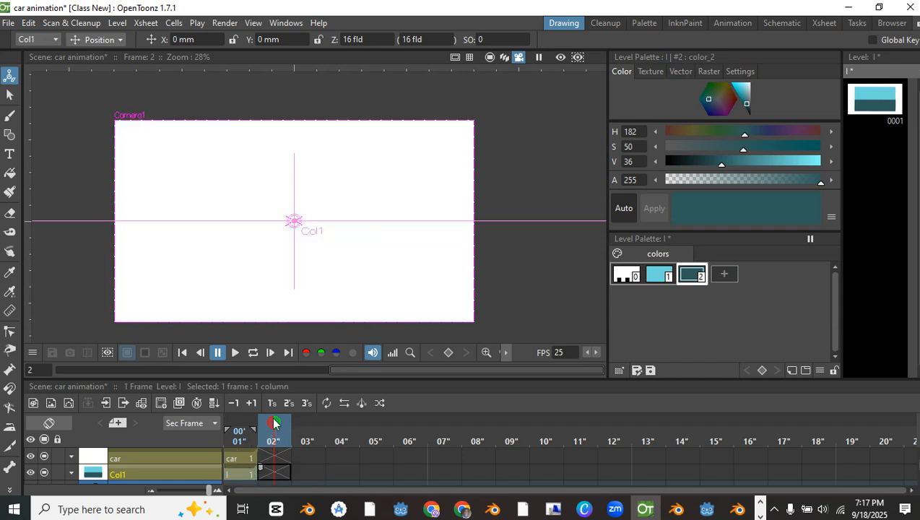
{"action": "left_click_drag", "start_coordinate": [273, 423], "coordinate": [213, 426]}
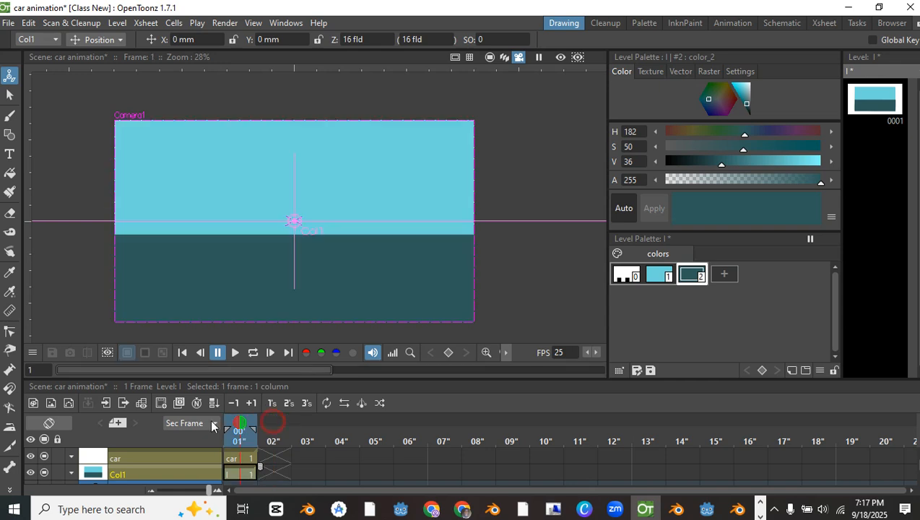
Select the car column's drawing at frame 1 and switch to the Brush tool
{"action": "left_click", "coordinate": [238, 460]}
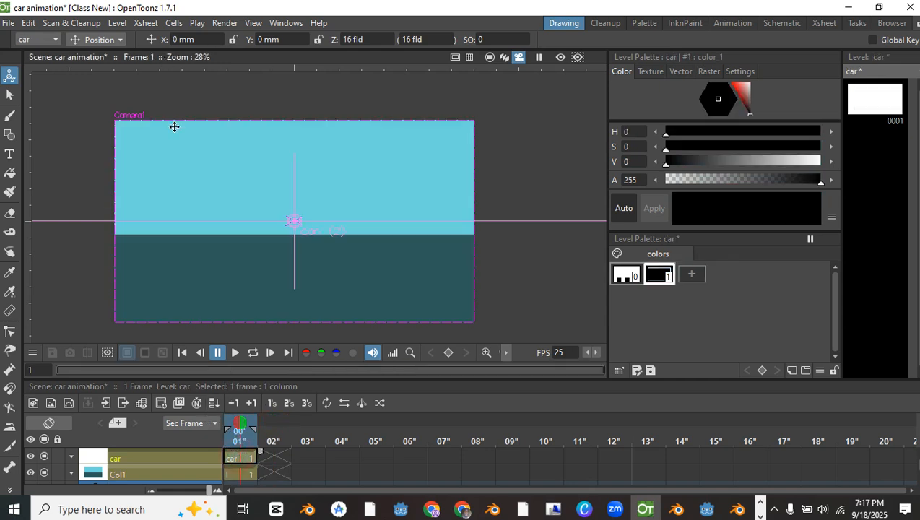
{"action": "left_click", "coordinate": [11, 135]}
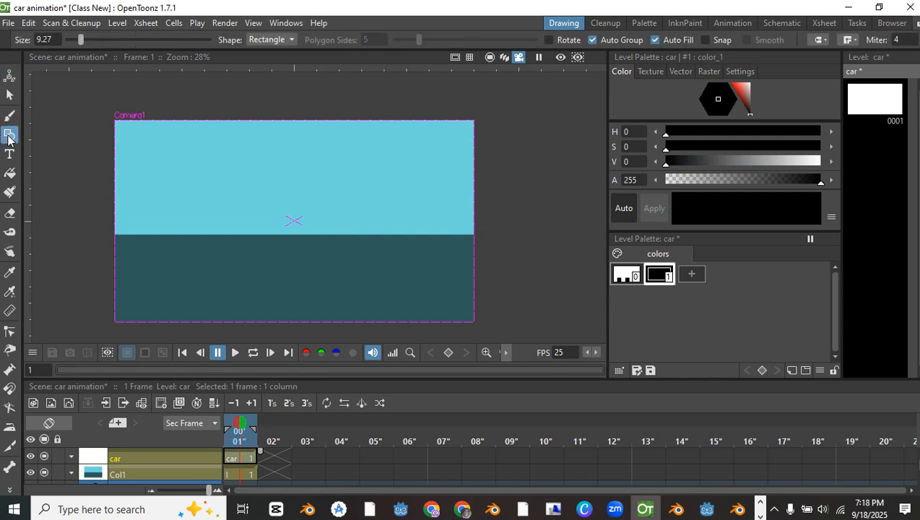
{"action": "scroll", "coordinate": [226, 173], "scroll_direction": "down", "scroll_amount": 4}
{"action": "scroll", "coordinate": [252, 181], "scroll_direction": "up", "scroll_amount": 3}
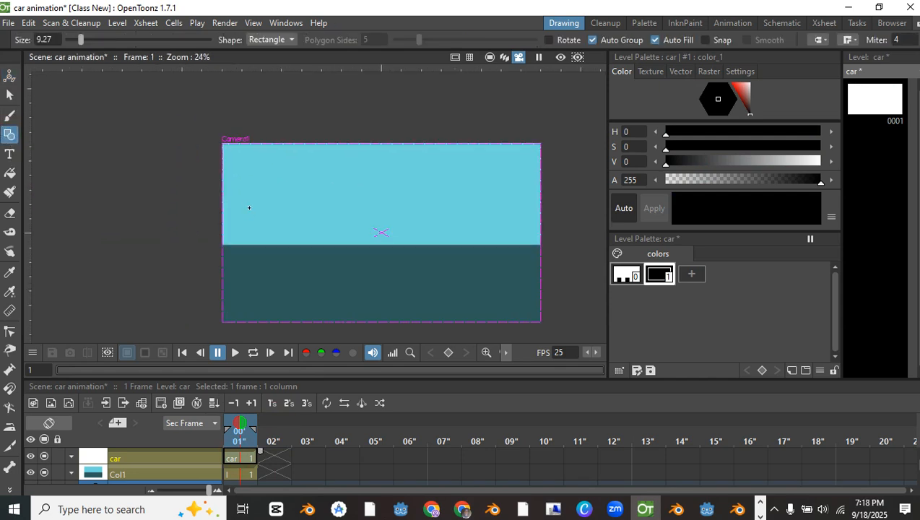
{"action": "scroll", "coordinate": [232, 198], "scroll_direction": "up", "scroll_amount": 2}
{"action": "left_click_drag", "start_coordinate": [306, 191], "coordinate": [232, 173]}
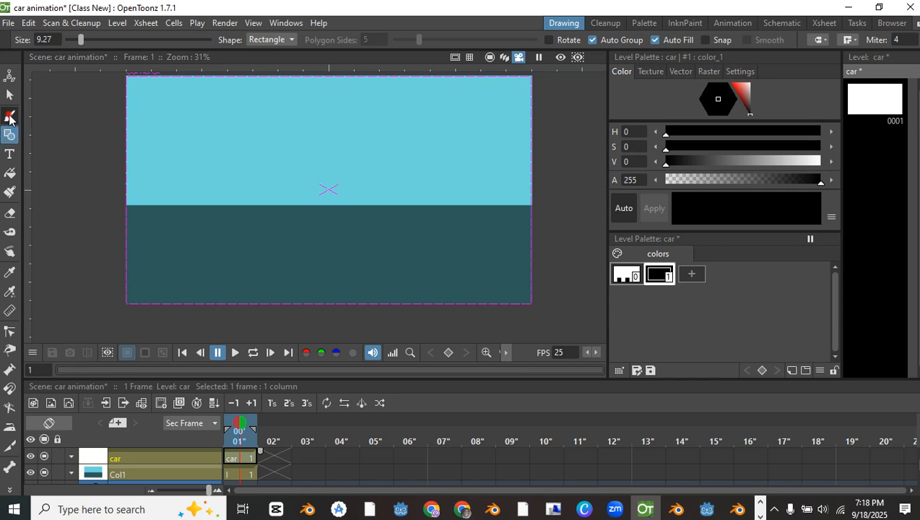
{"action": "left_click", "coordinate": [9, 116]}
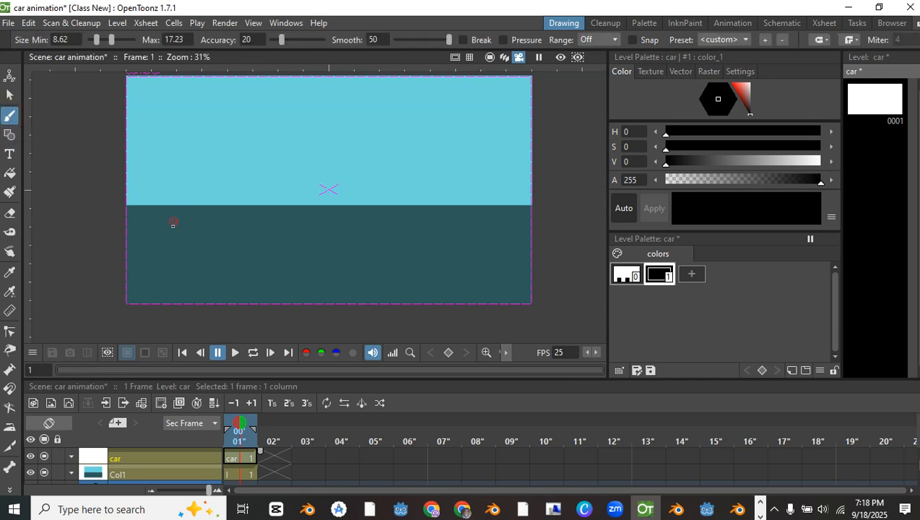
Change the car palette's colour 1 from black to red with hue 3, saturation 96 and value 87
{"action": "left_click", "coordinate": [659, 273]}
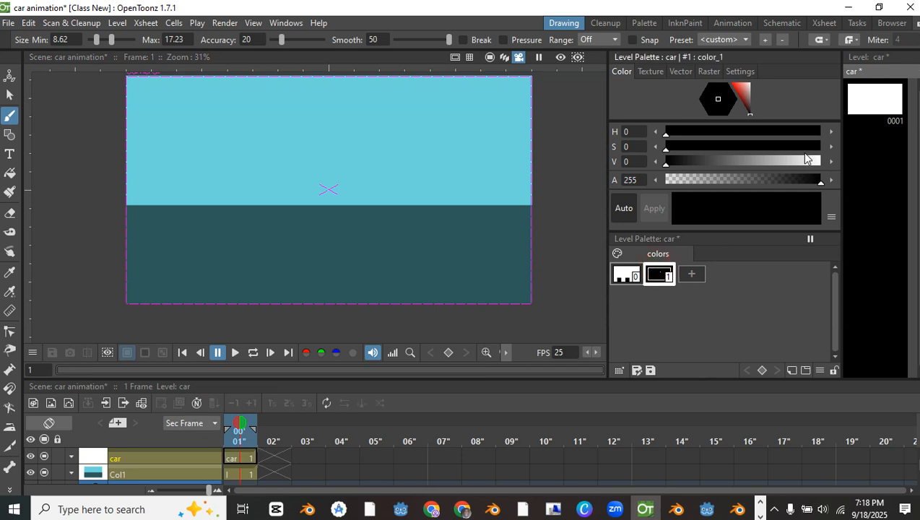
{"action": "left_click_drag", "start_coordinate": [745, 98], "coordinate": [735, 90]}
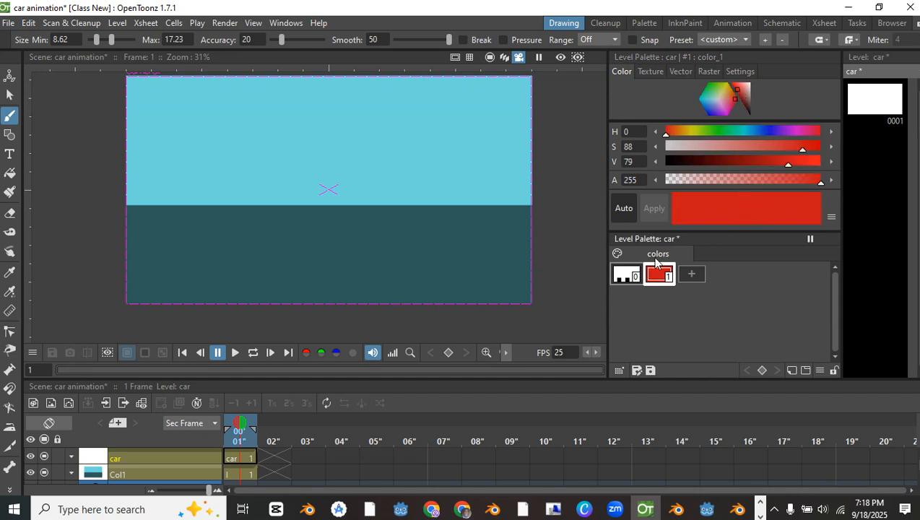
{"action": "left_click_drag", "start_coordinate": [742, 93], "coordinate": [734, 88]}
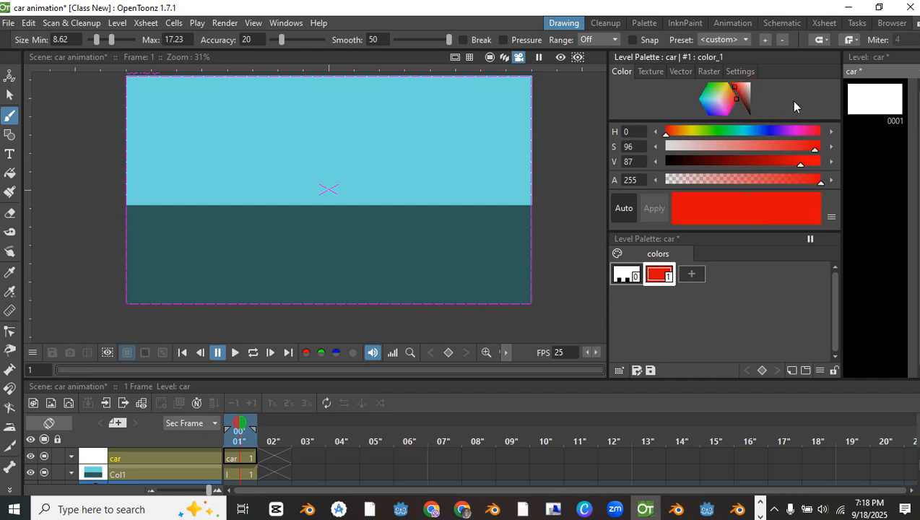
{"action": "scroll", "coordinate": [795, 135], "scroll_direction": "up", "scroll_amount": 1}
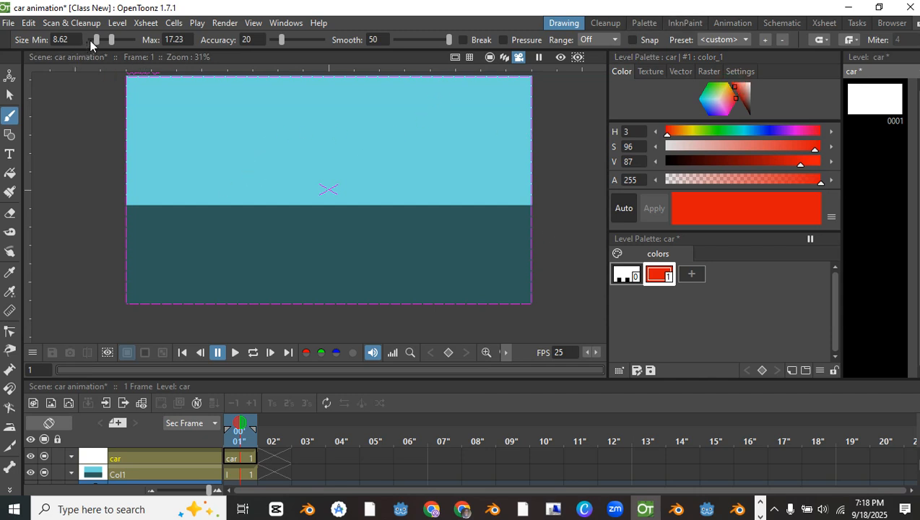
Set the brush size to minimum 1.23 and maximum 19.08, and test it with a red dot just above the ground
{"action": "left_click_drag", "start_coordinate": [93, 41], "coordinate": [90, 40]}
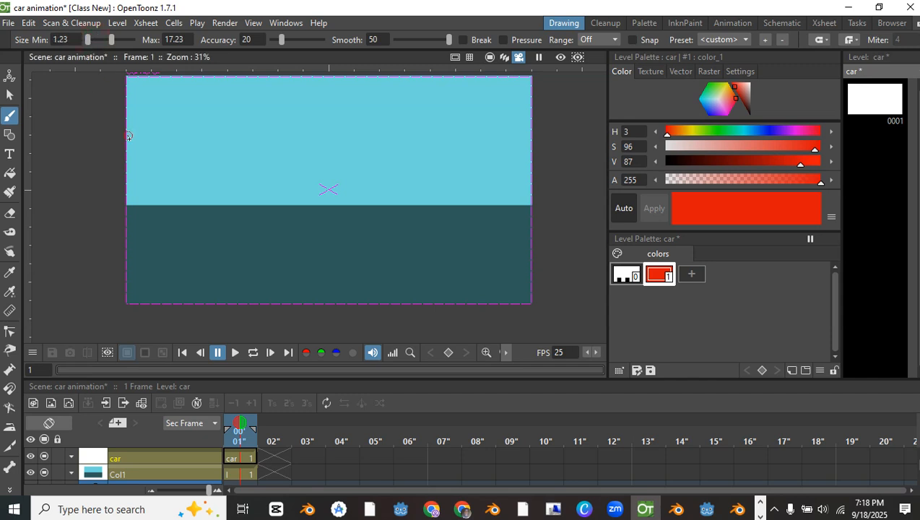
{"action": "left_click", "coordinate": [147, 169]}
{"action": "left_click_drag", "start_coordinate": [151, 161], "coordinate": [220, 133]}
{"action": "key", "text": "ctrl+z"}
{"action": "left_click_drag", "start_coordinate": [110, 43], "coordinate": [114, 44]}
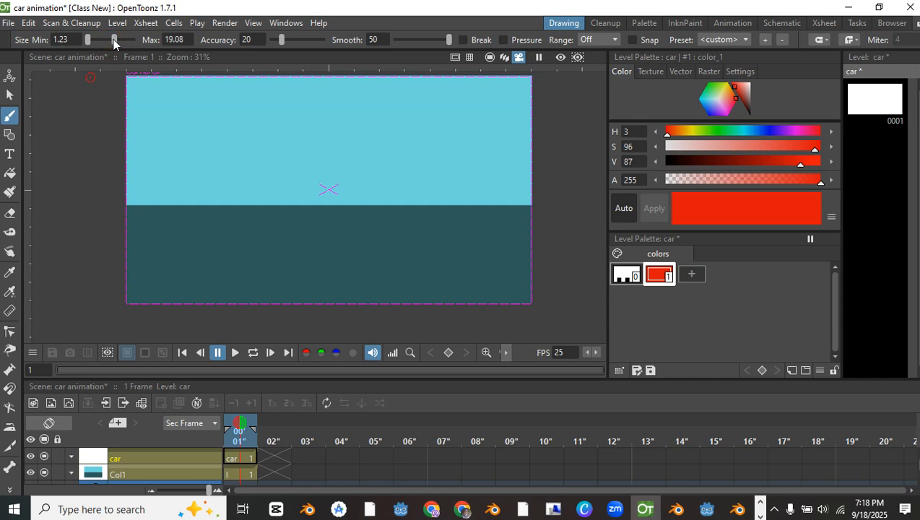
{"action": "left_click", "coordinate": [164, 198]}
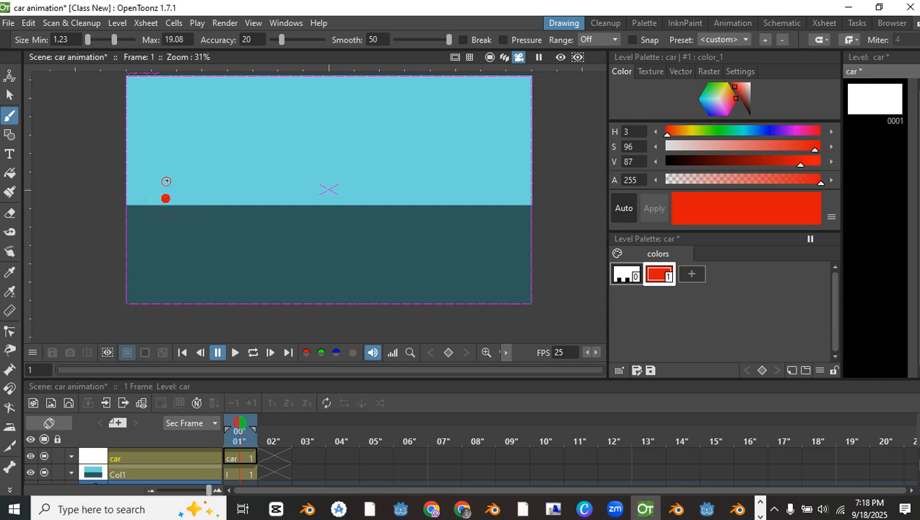
Paint a side-view car outline in red with the Brush tool, from the rear over the roof and hood and back along the underside
{"action": "mouse_move", "coordinate": [173, 162]}
{"action": "left_mouse_down"}
{"action": "mouse_move", "coordinate": [222, 166]}
{"action": "mouse_move", "coordinate": [244, 125]}
{"action": "mouse_move", "coordinate": [340, 123]}
{"action": "mouse_move", "coordinate": [359, 164]}
{"action": "mouse_move", "coordinate": [438, 171]}
{"action": "mouse_move", "coordinate": [463, 224]}
{"action": "mouse_move", "coordinate": [453, 226]}
{"action": "left_mouse_up"}
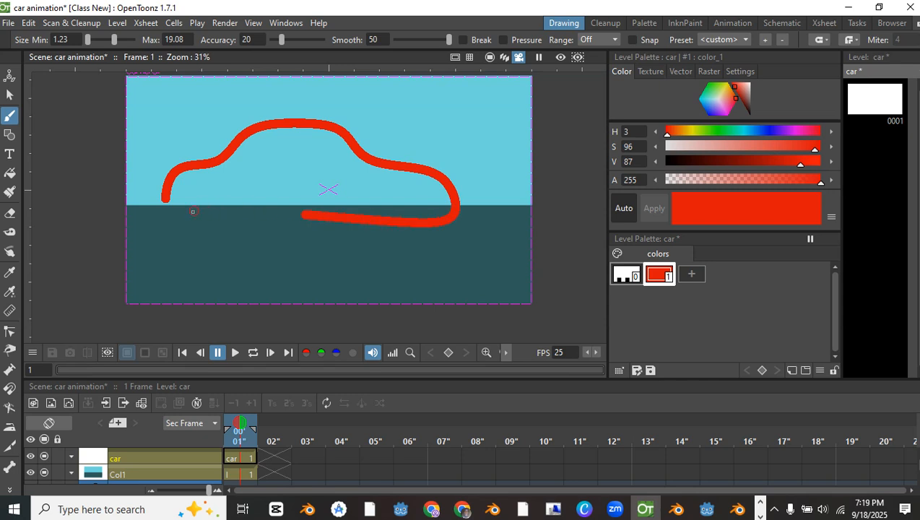
{"action": "left_click_drag", "start_coordinate": [110, 211], "coordinate": [111, 211]}
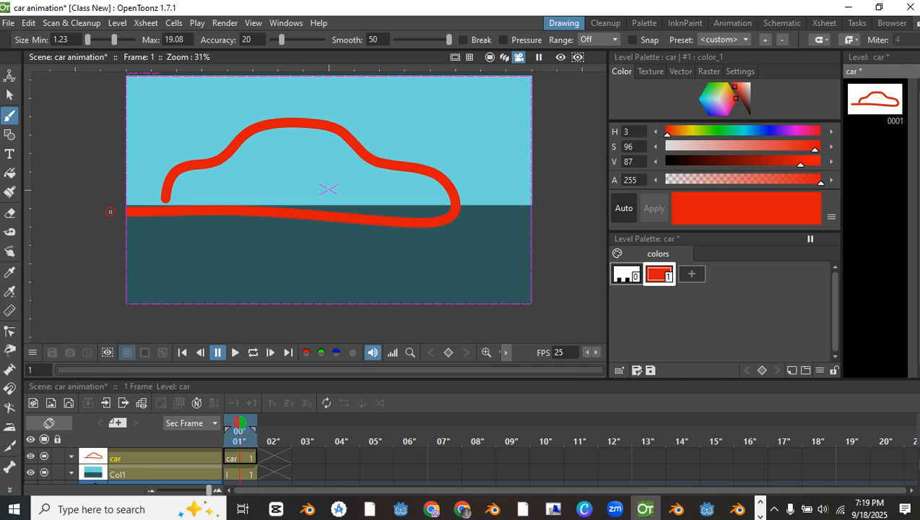
Close the car outline by moving its loose end point onto the start point at the rear, and smooth the adjacent underside curve
{"action": "left_click", "coordinate": [9, 332]}
{"action": "left_click", "coordinate": [148, 212]}
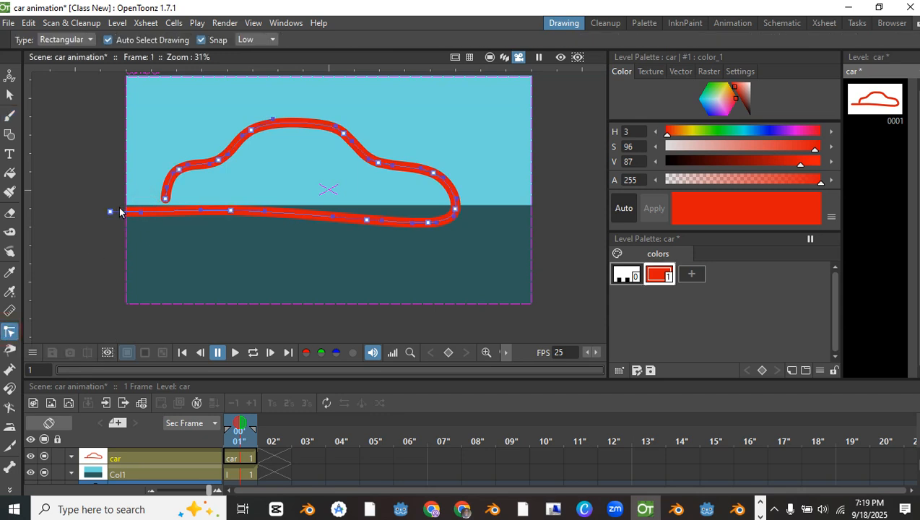
{"action": "left_click_drag", "start_coordinate": [144, 213], "coordinate": [179, 221]}
{"action": "mouse_move", "coordinate": [110, 213]}
{"action": "left_mouse_down"}
{"action": "mouse_move", "coordinate": [165, 210]}
{"action": "mouse_move", "coordinate": [165, 200]}
{"action": "left_mouse_up"}
{"action": "scroll", "coordinate": [232, 210], "scroll_direction": "up", "scroll_amount": 4}
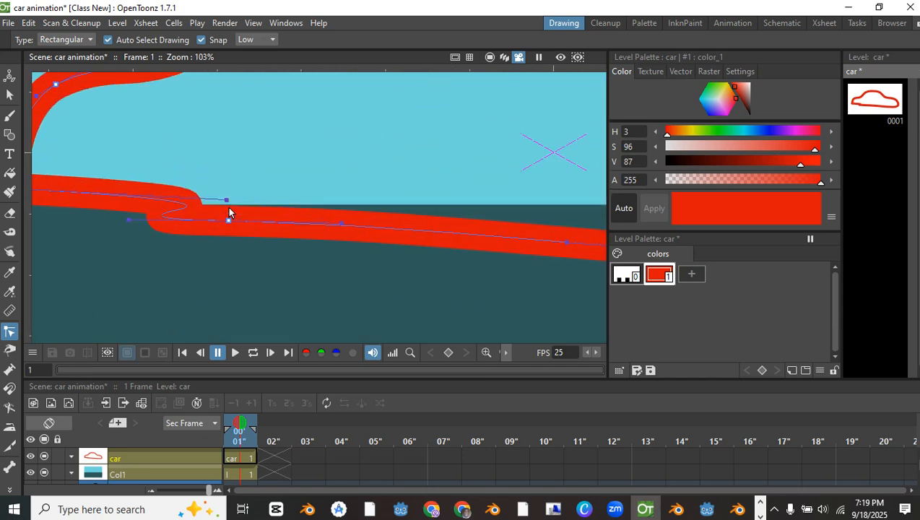
{"action": "mouse_move", "coordinate": [228, 221]}
{"action": "left_mouse_down"}
{"action": "mouse_move", "coordinate": [288, 195]}
{"action": "mouse_move", "coordinate": [262, 199]}
{"action": "left_mouse_up"}
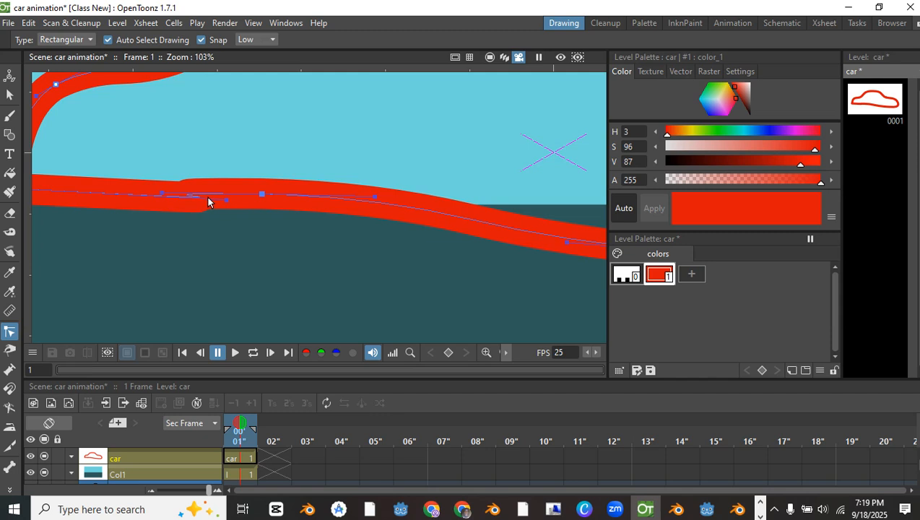
{"action": "scroll", "coordinate": [120, 199], "scroll_direction": "down", "scroll_amount": 2}
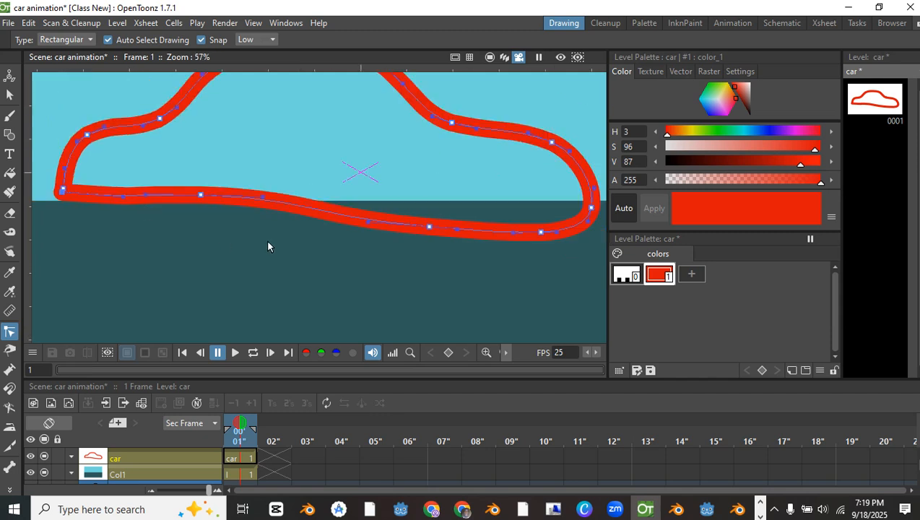
Raise the control points along the front underside of the car outline to flatten its bottom edge
{"action": "scroll", "coordinate": [244, 213], "scroll_direction": "down", "scroll_amount": 2}
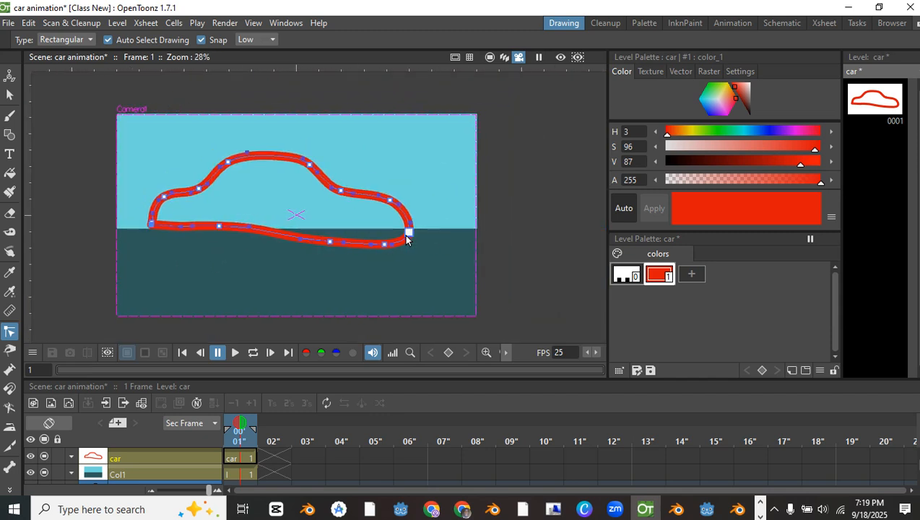
{"action": "left_click_drag", "start_coordinate": [409, 239], "coordinate": [411, 231]}
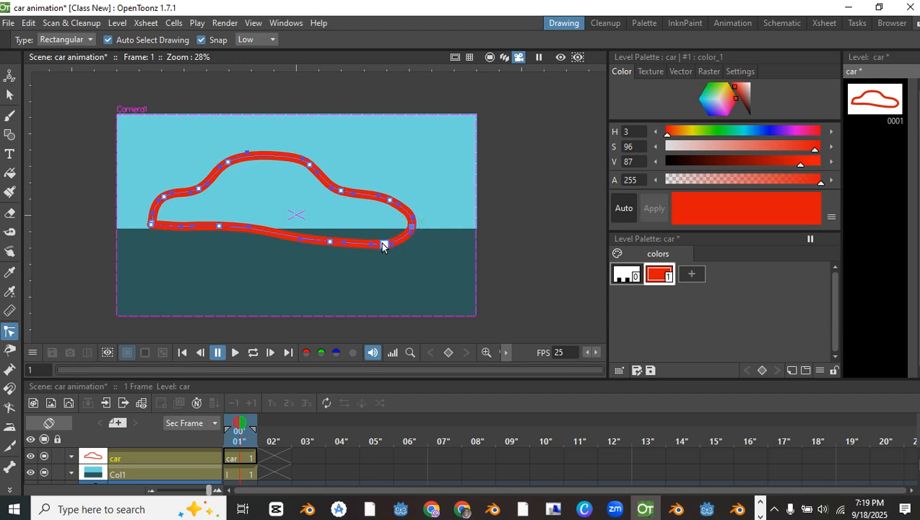
{"action": "left_click_drag", "start_coordinate": [331, 241], "coordinate": [322, 229]}
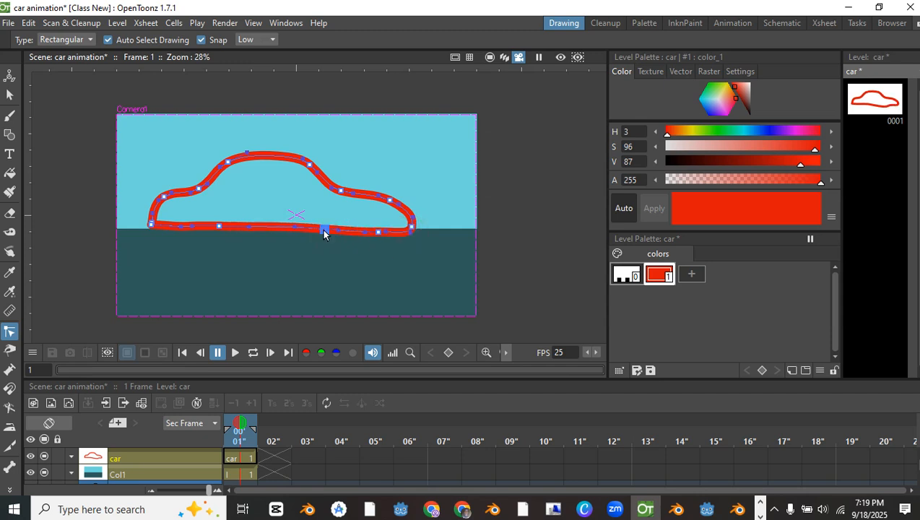
{"action": "scroll", "coordinate": [320, 229], "scroll_direction": "up", "scroll_amount": 2}
{"action": "scroll", "coordinate": [327, 235], "scroll_direction": "down", "scroll_amount": 2}
{"action": "scroll", "coordinate": [317, 262], "scroll_direction": "up", "scroll_amount": 2}
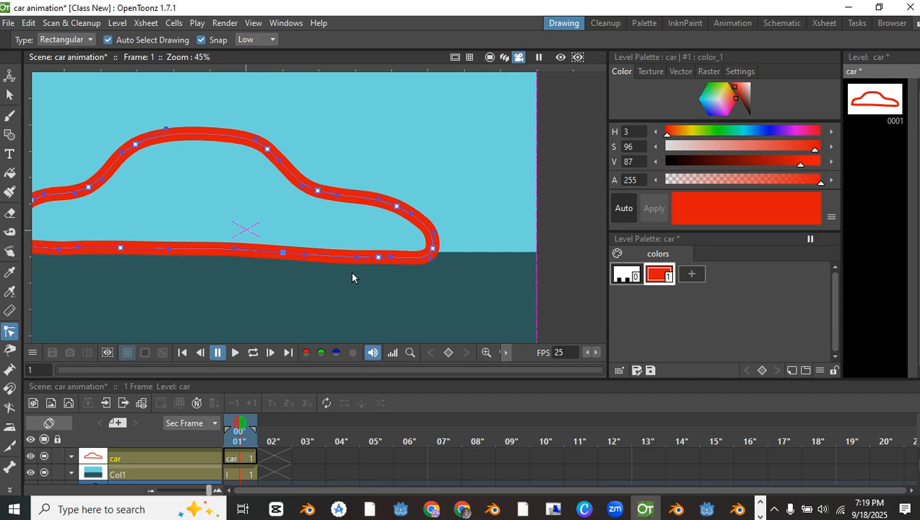
{"action": "left_click_drag", "start_coordinate": [382, 259], "coordinate": [369, 253]}
{"action": "scroll", "coordinate": [365, 210], "scroll_direction": "down", "scroll_amount": 1}
Adjust the curve handle where the windshield meets the hood and refine the outline's rear lower corner
{"action": "left_click", "coordinate": [390, 208]}
{"action": "scroll", "coordinate": [399, 217], "scroll_direction": "up", "scroll_amount": 4}
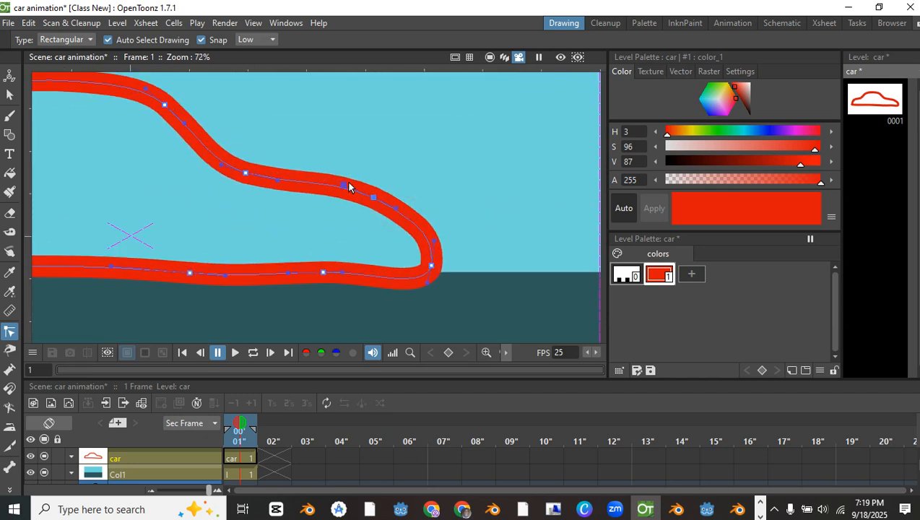
{"action": "left_click", "coordinate": [245, 174]}
{"action": "mouse_move", "coordinate": [223, 168]}
{"action": "left_mouse_down"}
{"action": "mouse_move", "coordinate": [180, 156]}
{"action": "mouse_move", "coordinate": [187, 169]}
{"action": "mouse_move", "coordinate": [224, 179]}
{"action": "mouse_move", "coordinate": [282, 171]}
{"action": "left_mouse_up"}
{"action": "scroll", "coordinate": [226, 180], "scroll_direction": "down", "scroll_amount": 2}
{"action": "scroll", "coordinate": [236, 173], "scroll_direction": "up", "scroll_amount": 2}
{"action": "scroll", "coordinate": [282, 188], "scroll_direction": "down", "scroll_amount": 3}
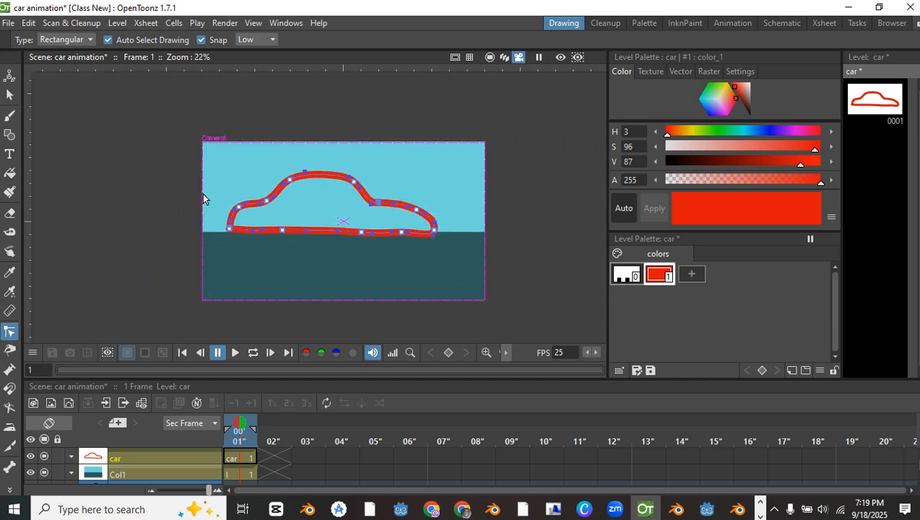
{"action": "scroll", "coordinate": [217, 206], "scroll_direction": "up", "scroll_amount": 1}
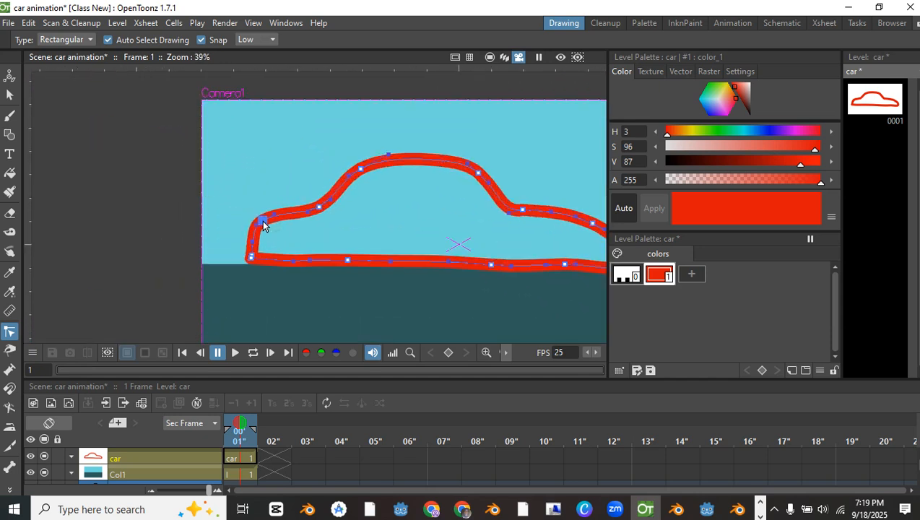
{"action": "mouse_move", "coordinate": [251, 259]}
{"action": "left_mouse_down"}
{"action": "mouse_move", "coordinate": [250, 269]}
{"action": "mouse_move", "coordinate": [251, 257]}
{"action": "left_mouse_up"}
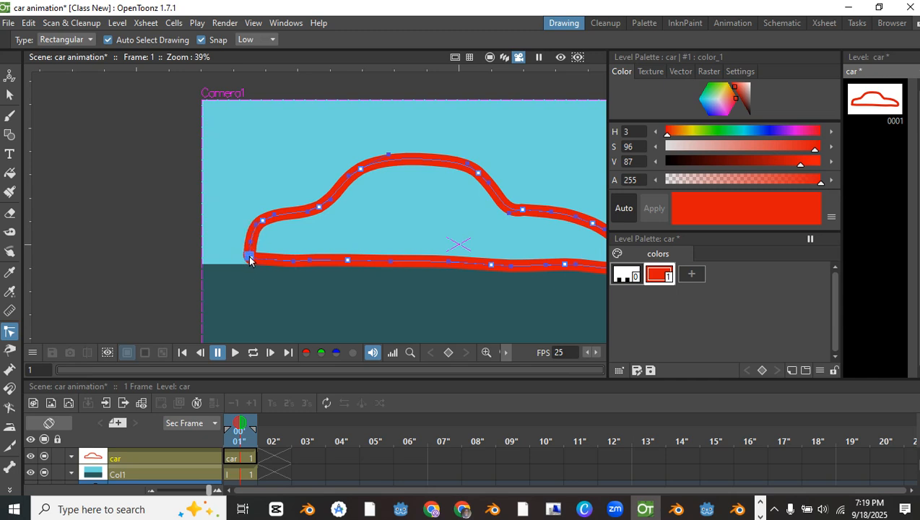
Fill the closed car outline with the red style using the Fill tool in Areas mode
{"action": "left_click", "coordinate": [10, 174]}
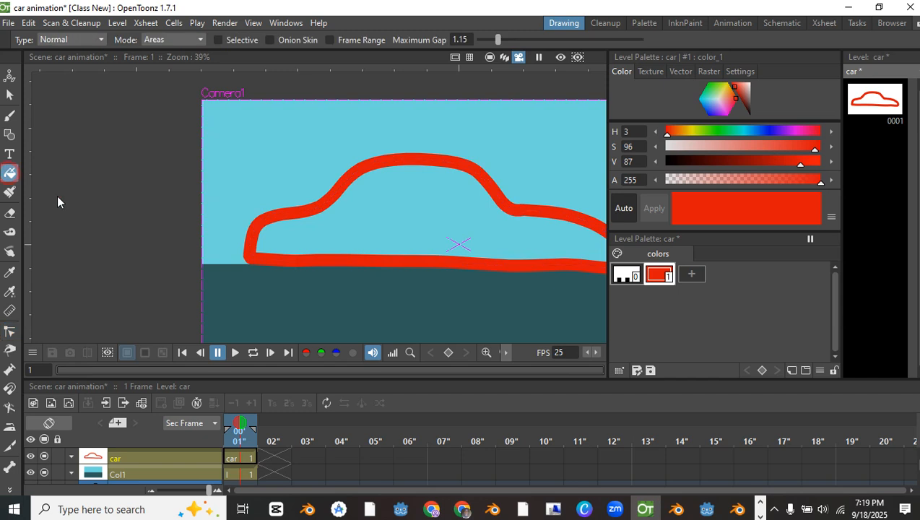
{"action": "left_click", "coordinate": [416, 202]}
{"action": "scroll", "coordinate": [275, 230], "scroll_direction": "down", "scroll_amount": 2}
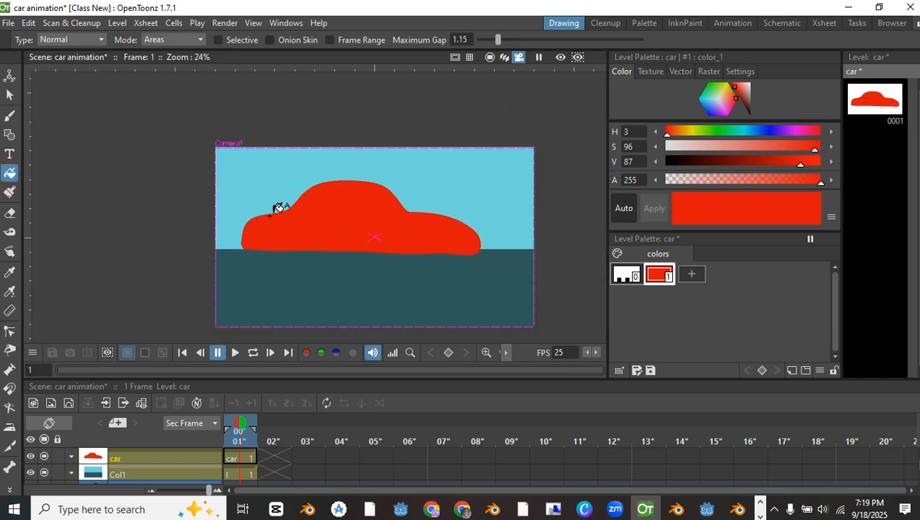
{"action": "scroll", "coordinate": [454, 237], "scroll_direction": "up", "scroll_amount": 1}
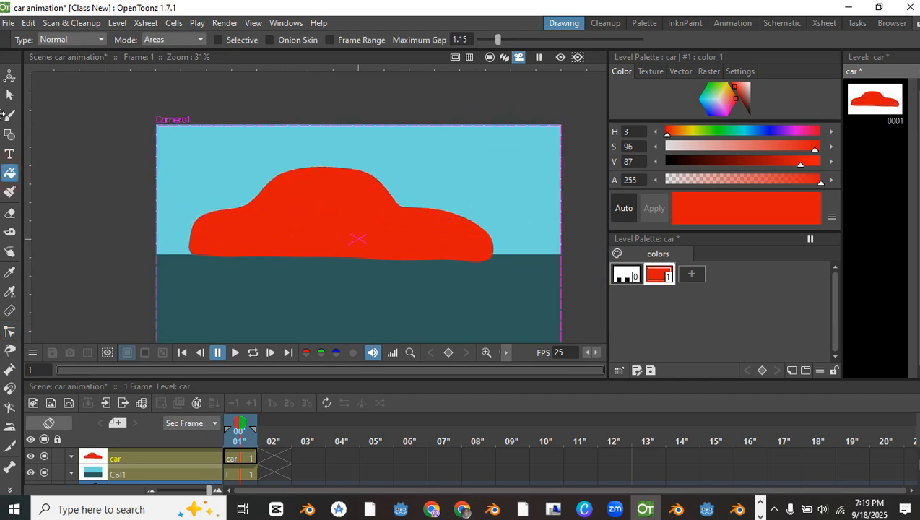
Level the middle of the car's underside with the Control Point Editor and reshape the front end into a squarer nose
{"action": "left_click", "coordinate": [9, 94]}
{"action": "left_click", "coordinate": [474, 258]}
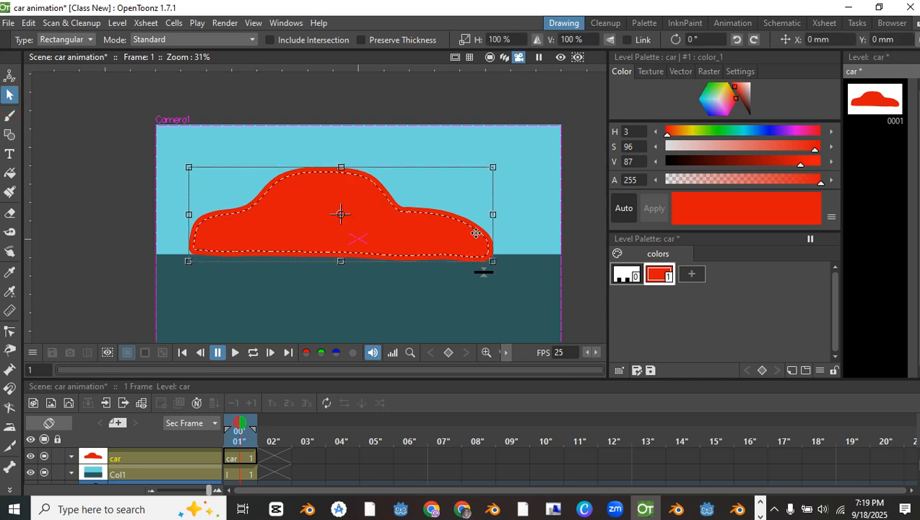
{"action": "left_click", "coordinate": [9, 331]}
{"action": "left_click", "coordinate": [383, 256]}
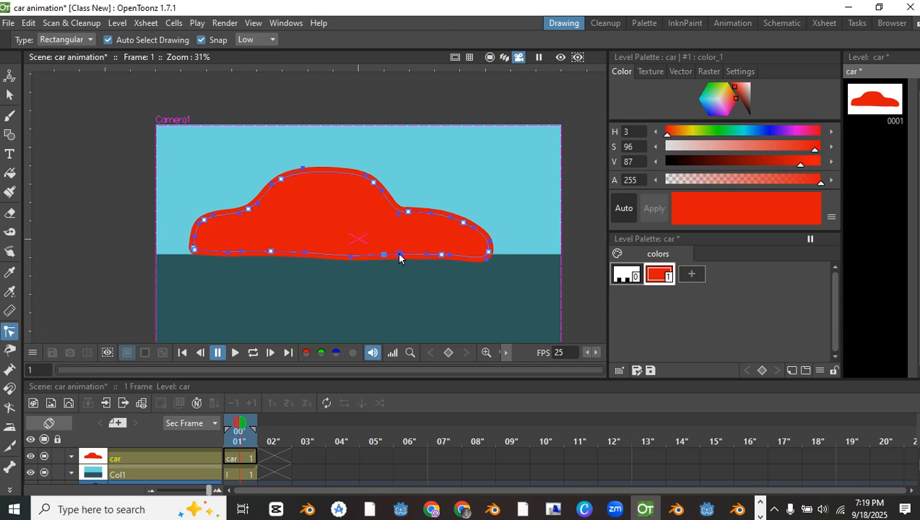
{"action": "scroll", "coordinate": [397, 258], "scroll_direction": "up", "scroll_amount": 2}
{"action": "left_click_drag", "start_coordinate": [396, 256], "coordinate": [331, 248]}
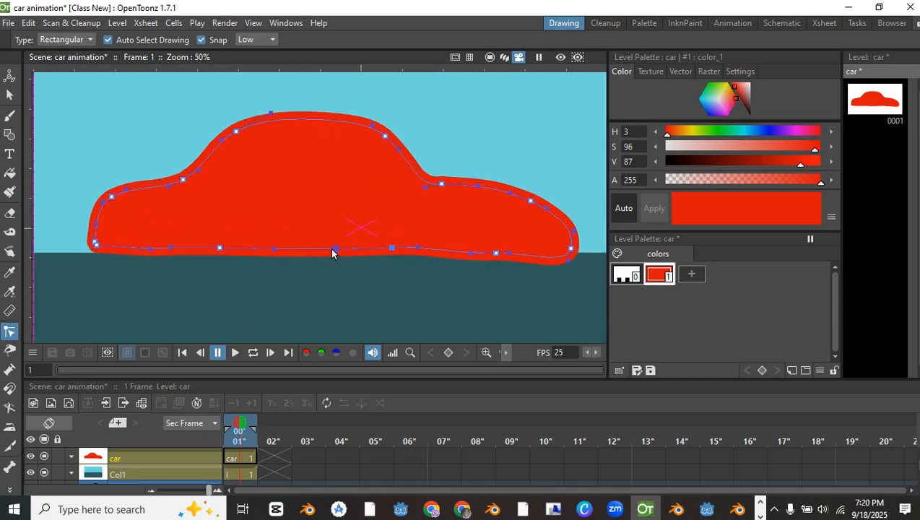
{"action": "left_click_drag", "start_coordinate": [574, 231], "coordinate": [571, 212]}
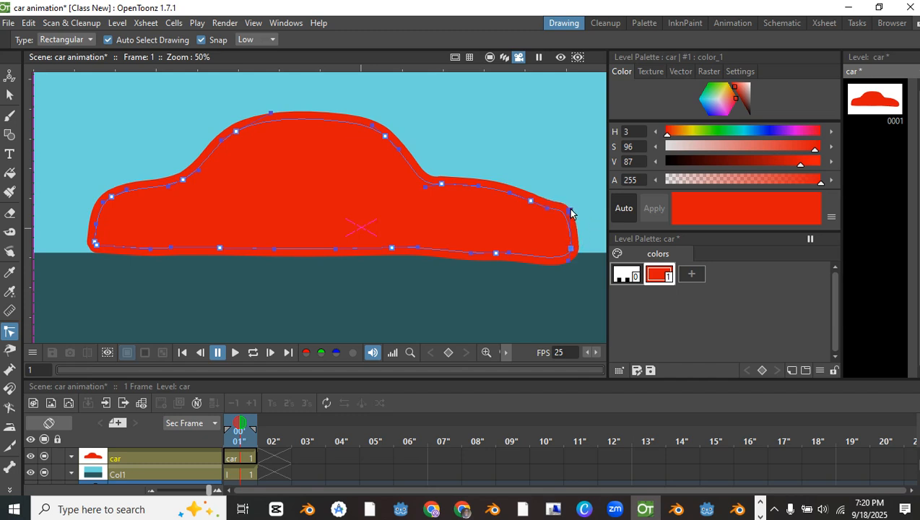
{"action": "left_click", "coordinate": [531, 200]}
{"action": "left_click_drag", "start_coordinate": [530, 200], "coordinate": [528, 196]}
{"action": "scroll", "coordinate": [287, 137], "scroll_direction": "down", "scroll_amount": 3}
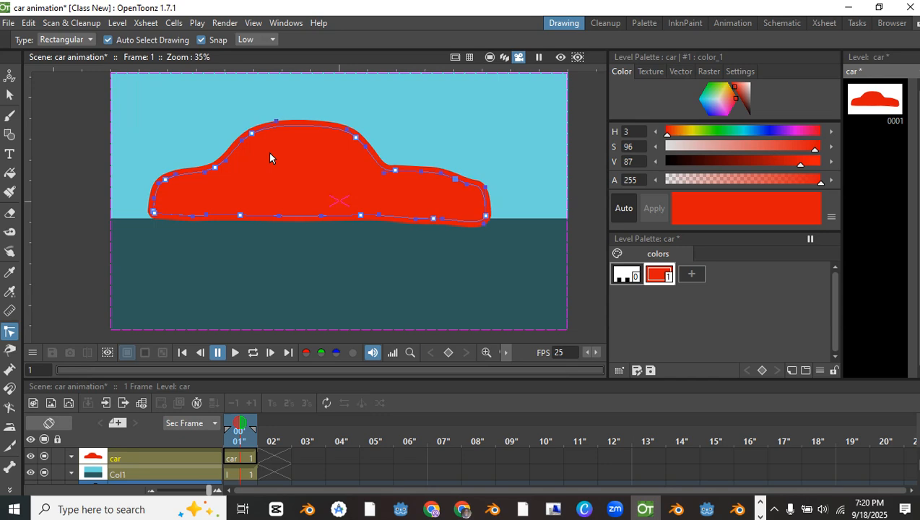
Select the whole car and move it about 15 mm left and 25 mm down, overlapping the dark ground
{"action": "scroll", "coordinate": [220, 155], "scroll_direction": "up", "scroll_amount": 3}
{"action": "left_click", "coordinate": [10, 95]}
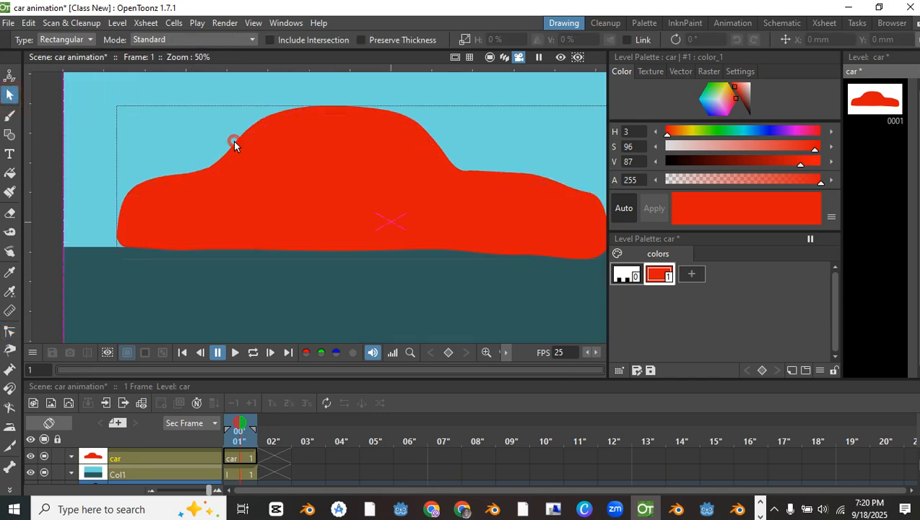
{"action": "left_click_drag", "start_coordinate": [305, 116], "coordinate": [281, 157]}
{"action": "scroll", "coordinate": [284, 152], "scroll_direction": "down", "scroll_amount": 5}
{"action": "scroll", "coordinate": [301, 166], "scroll_direction": "up", "scroll_amount": 2}
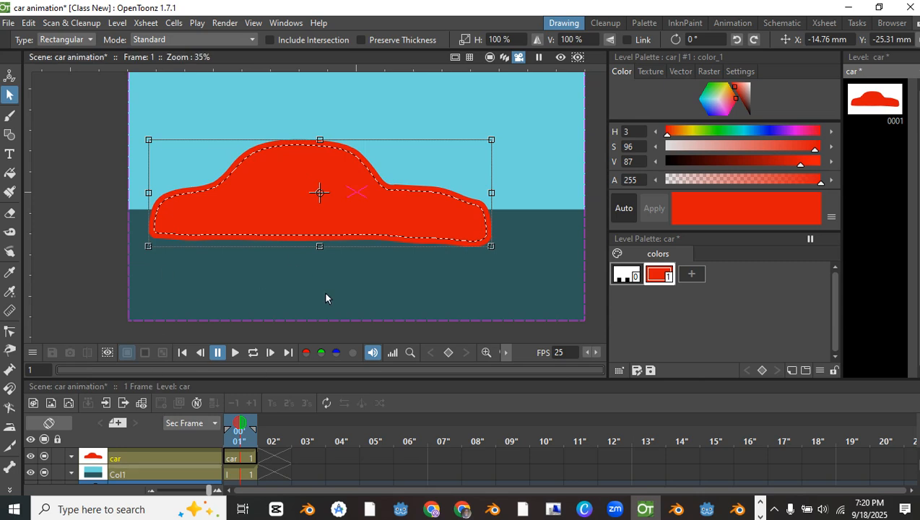
{"action": "scroll", "coordinate": [312, 192], "scroll_direction": "down", "scroll_amount": 3}
{"action": "scroll", "coordinate": [331, 201], "scroll_direction": "up", "scroll_amount": 2}
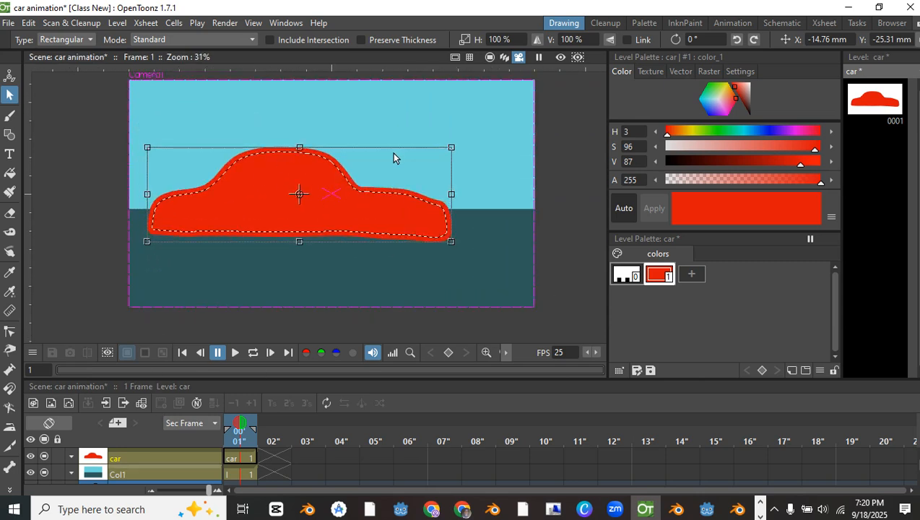
Shrink the car to about 41% width and 49% height, place it near the frame's centre, and reduce it a little more
{"action": "left_click_drag", "start_coordinate": [452, 147], "coordinate": [372, 180]}
{"action": "scroll", "coordinate": [242, 232], "scroll_direction": "up", "scroll_amount": 1}
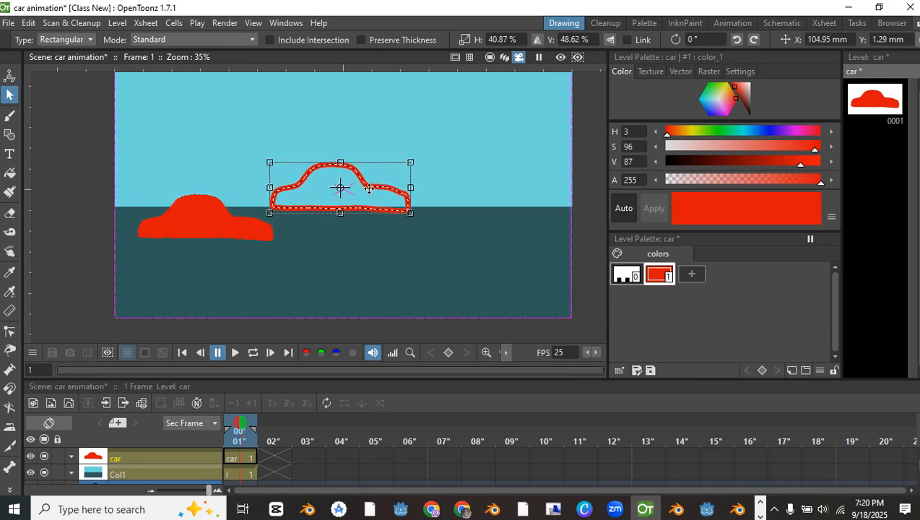
{"action": "scroll", "coordinate": [369, 188], "scroll_direction": "up", "scroll_amount": 2}
{"action": "scroll", "coordinate": [354, 190], "scroll_direction": "up", "scroll_amount": 6}
{"action": "scroll", "coordinate": [406, 202], "scroll_direction": "down", "scroll_amount": 4}
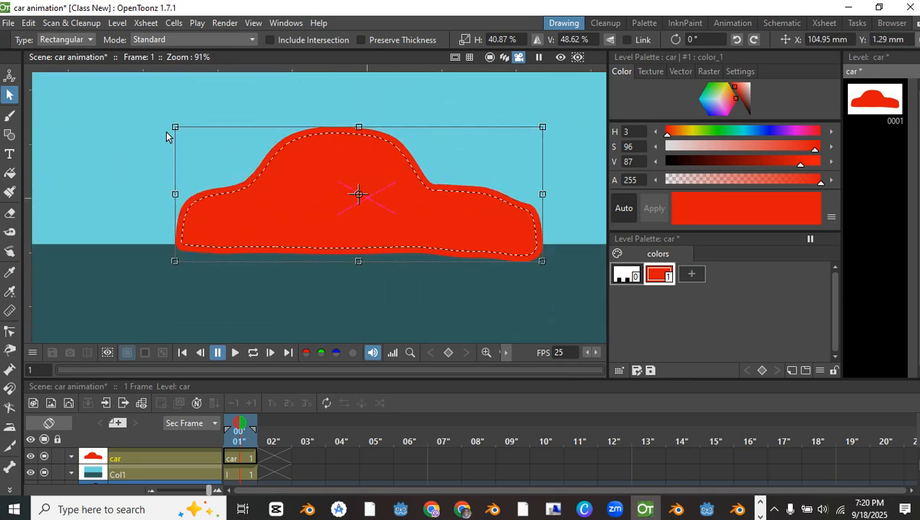
{"action": "left_click_drag", "start_coordinate": [174, 127], "coordinate": [258, 180]}
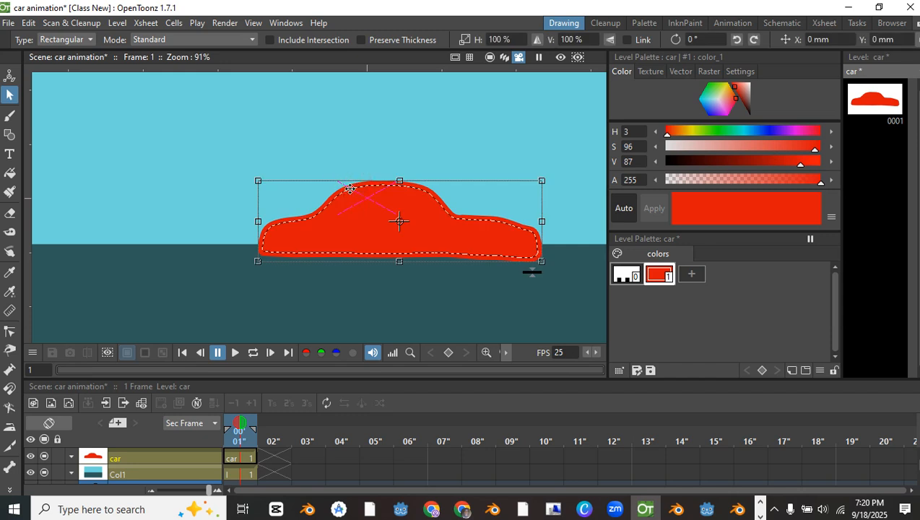
Move the reduced car about 10 mm left and 7 mm up so that it stands on the horizon line
{"action": "left_click_drag", "start_coordinate": [349, 190], "coordinate": [320, 171]}
{"action": "scroll", "coordinate": [362, 187], "scroll_direction": "down", "scroll_amount": 5}
{"action": "scroll", "coordinate": [398, 193], "scroll_direction": "up", "scroll_amount": 3}
{"action": "scroll", "coordinate": [397, 181], "scroll_direction": "down", "scroll_amount": 3}
{"action": "scroll", "coordinate": [410, 176], "scroll_direction": "down", "scroll_amount": 1}
{"action": "scroll", "coordinate": [381, 183], "scroll_direction": "up", "scroll_amount": 1}
{"action": "scroll", "coordinate": [381, 183], "scroll_direction": "up", "scroll_amount": 1}
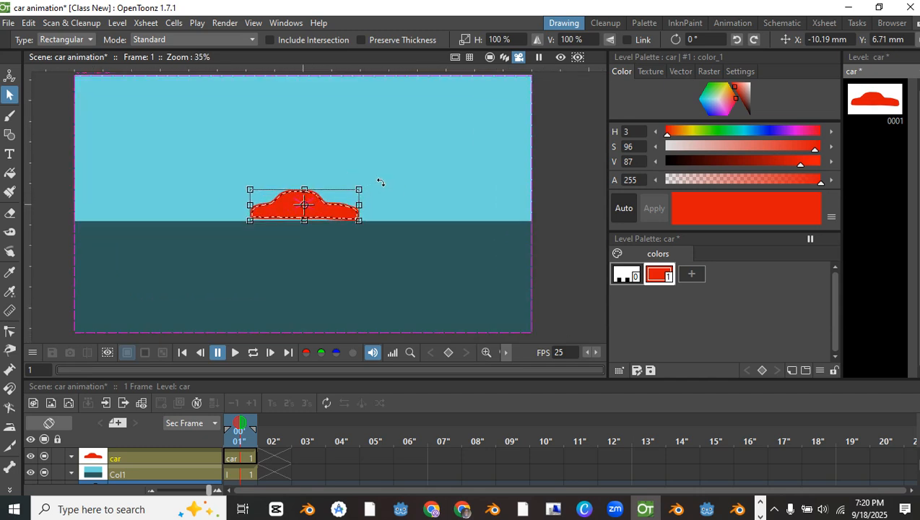
{"action": "scroll", "coordinate": [380, 182], "scroll_direction": "down", "scroll_amount": 1}
{"action": "scroll", "coordinate": [416, 222], "scroll_direction": "up", "scroll_amount": 1}
{"action": "scroll", "coordinate": [368, 218], "scroll_direction": "up", "scroll_amount": 2}
{"action": "scroll", "coordinate": [369, 218], "scroll_direction": "down", "scroll_amount": 3}
{"action": "scroll", "coordinate": [206, 141], "scroll_direction": "up", "scroll_amount": 4}
{"action": "left_click_drag", "start_coordinate": [346, 235], "coordinate": [239, 120]}
{"action": "scroll", "coordinate": [300, 192], "scroll_direction": "up", "scroll_amount": 4}
{"action": "scroll", "coordinate": [190, 195], "scroll_direction": "down", "scroll_amount": 1}
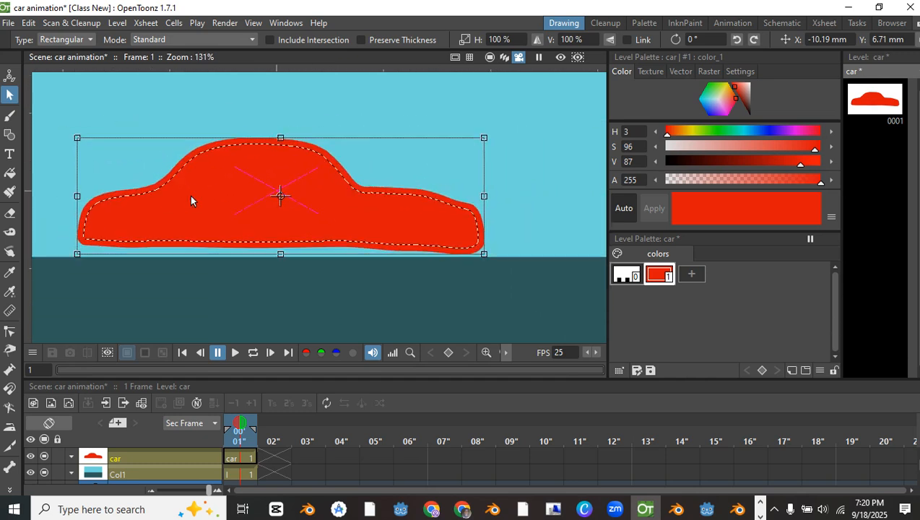
{"action": "scroll", "coordinate": [230, 196], "scroll_direction": "down", "scroll_amount": 2}
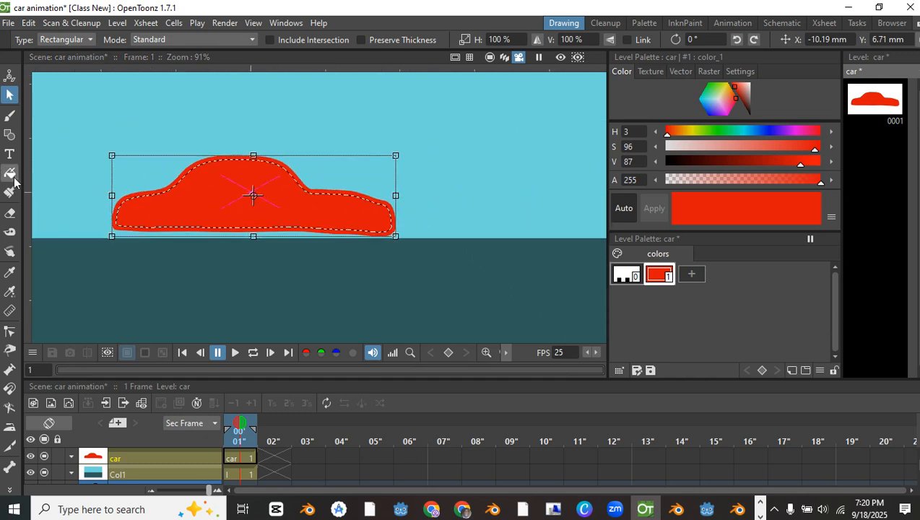
Choose the rectangle Geometric tool, create a new Toonz Vector Level named J, and select its black style
{"action": "left_click", "coordinate": [10, 136]}
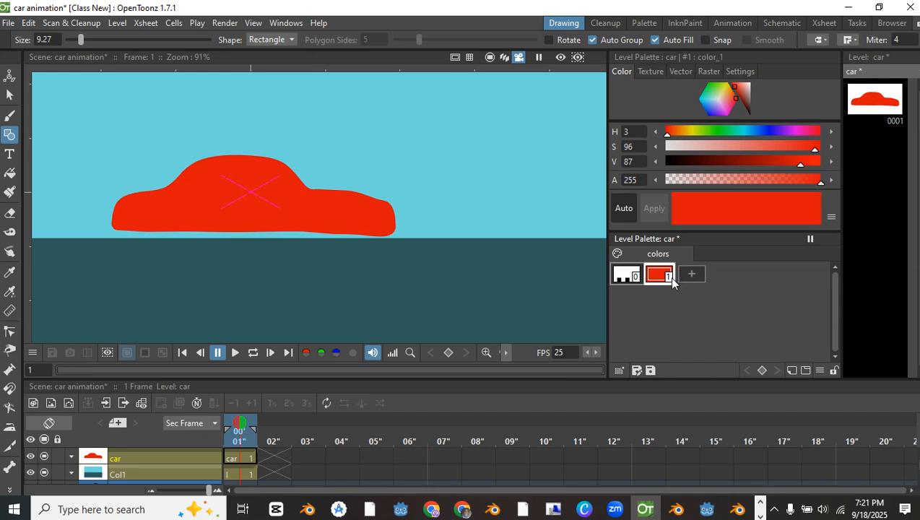
{"action": "left_click", "coordinate": [69, 404]}
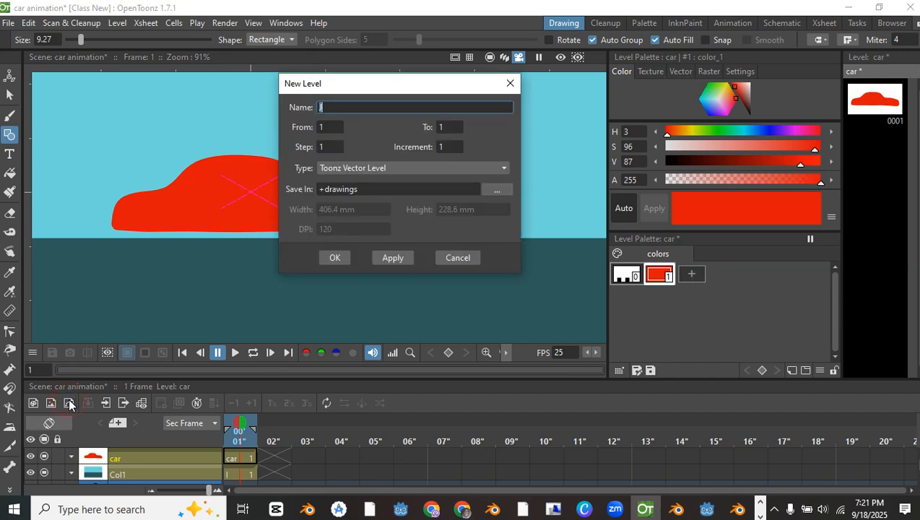
{"action": "type", "text": "J"}
{"action": "left_click", "coordinate": [335, 257]}
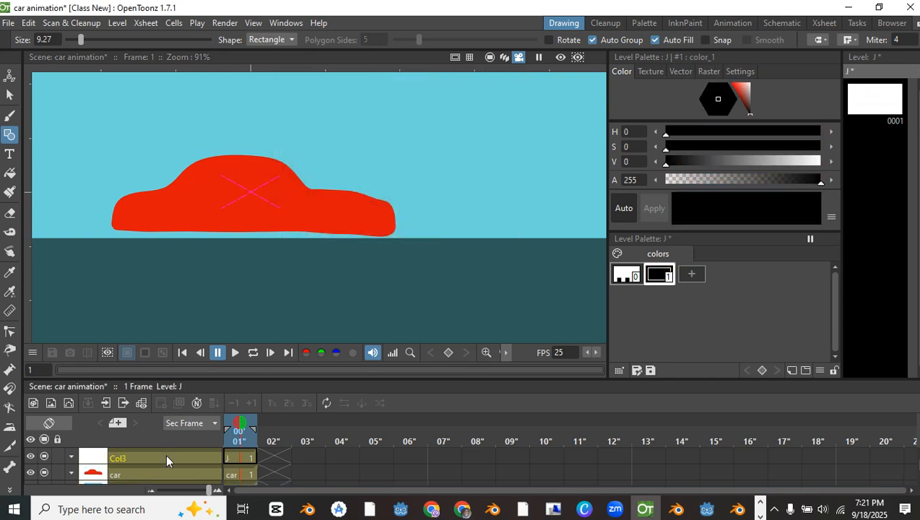
{"action": "left_click", "coordinate": [654, 274]}
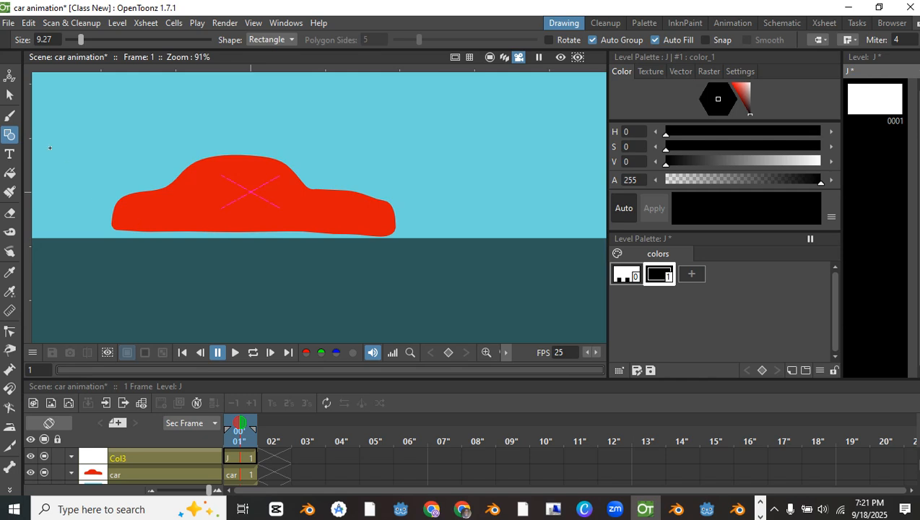
Set the Geometric tool's shape to circle and draw a black wheel disc over the car's lower left end
{"action": "left_click_drag", "start_coordinate": [148, 221], "coordinate": [173, 244]}
{"action": "key", "text": "ctrl+z"}
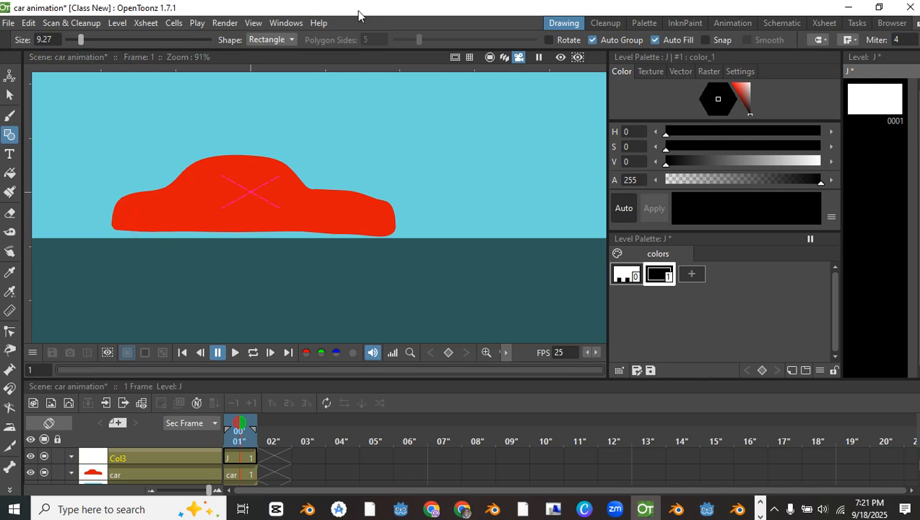
{"action": "left_click", "coordinate": [276, 39]}
{"action": "left_click", "coordinate": [272, 65]}
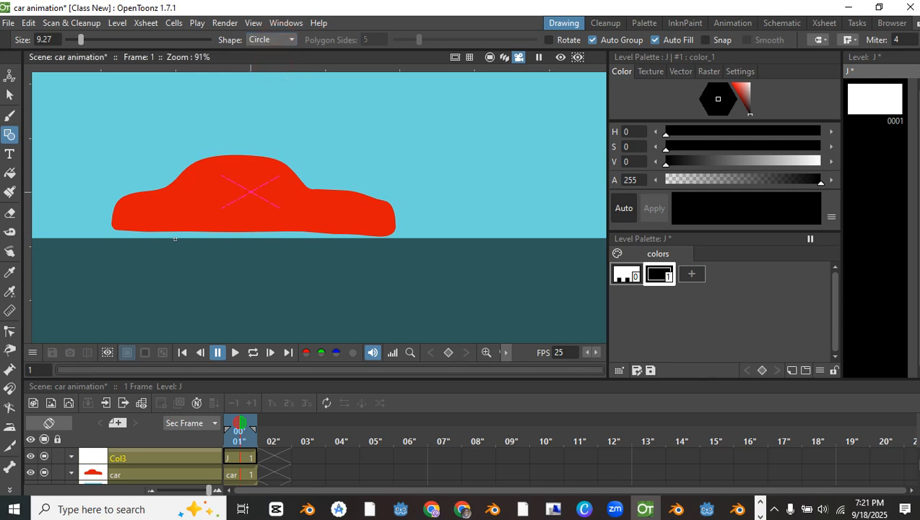
{"action": "left_click_drag", "start_coordinate": [165, 229], "coordinate": [172, 232]}
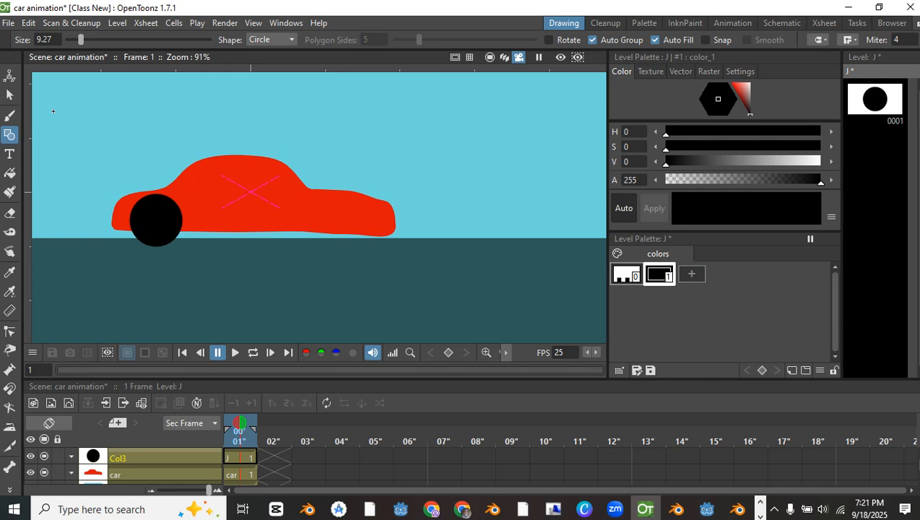
Reduce the black disc to about 81% width and 80% height and lower it so that it overlaps the horizon
{"action": "left_click", "coordinate": [9, 95]}
{"action": "left_click", "coordinate": [153, 204]}
{"action": "left_click_drag", "start_coordinate": [152, 201], "coordinate": [150, 220]}
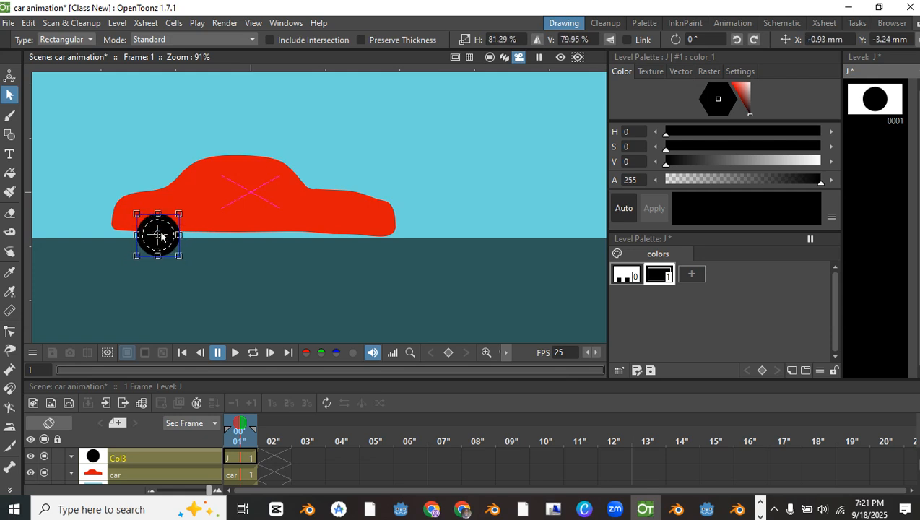
Add a white style to the level palette and draw a white hub circle inside the black disc
{"action": "left_click", "coordinate": [692, 273]}
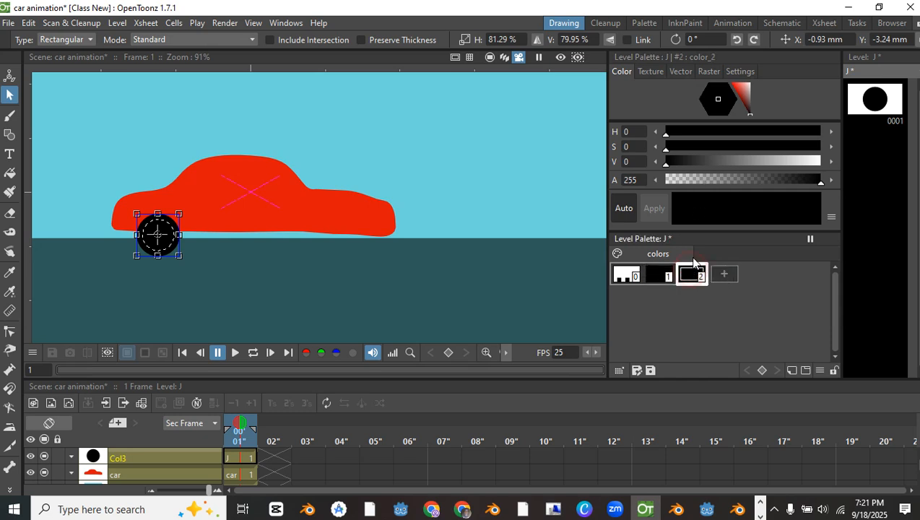
{"action": "left_click_drag", "start_coordinate": [700, 163], "coordinate": [822, 162]}
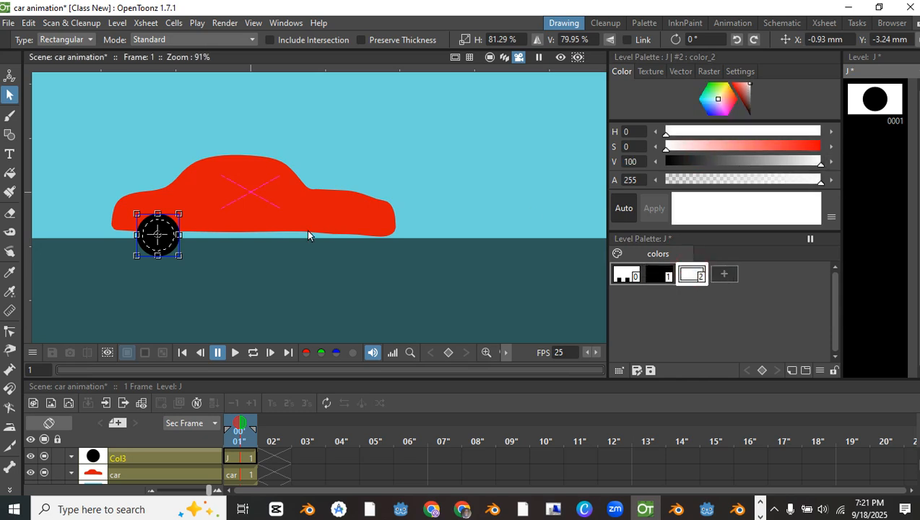
{"action": "scroll", "coordinate": [309, 236], "scroll_direction": "up", "scroll_amount": 1}
{"action": "left_click", "coordinate": [6, 136]}
{"action": "scroll", "coordinate": [140, 254], "scroll_direction": "up", "scroll_amount": 2}
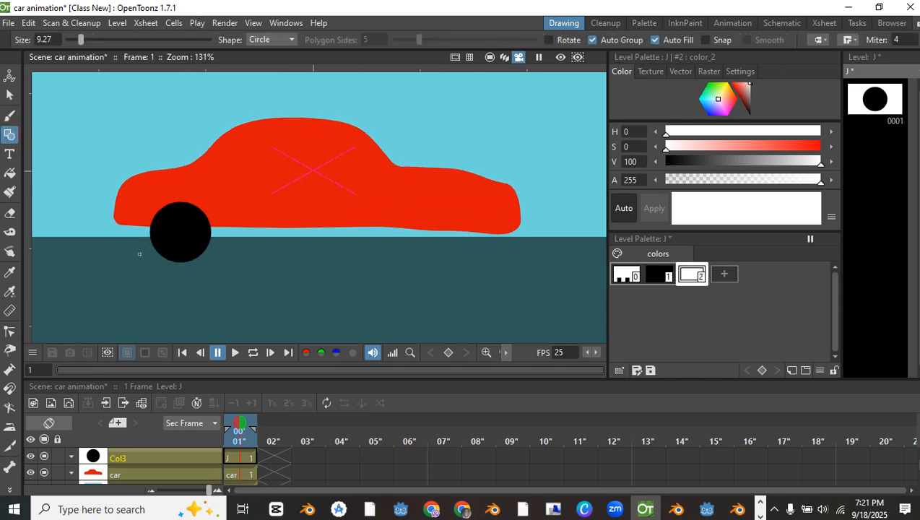
{"action": "scroll", "coordinate": [123, 192], "scroll_direction": "up", "scroll_amount": 2}
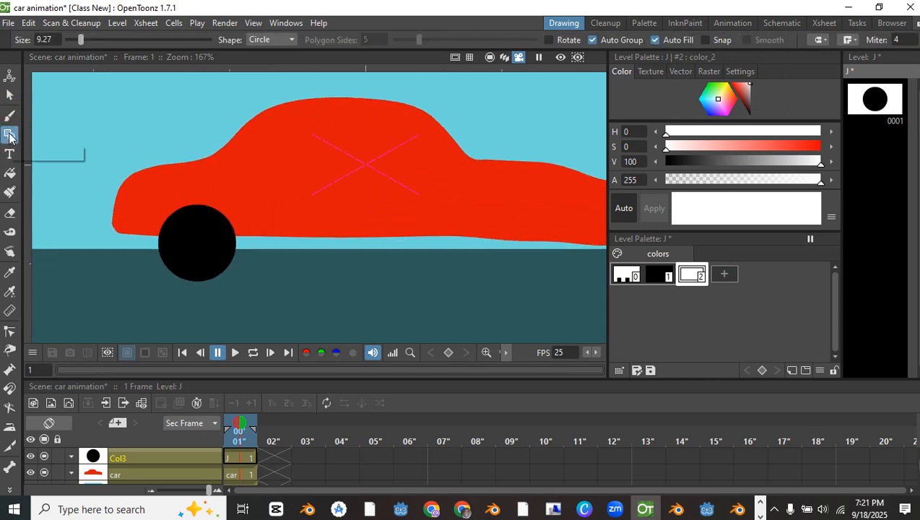
{"action": "scroll", "coordinate": [183, 243], "scroll_direction": "up", "scroll_amount": 2}
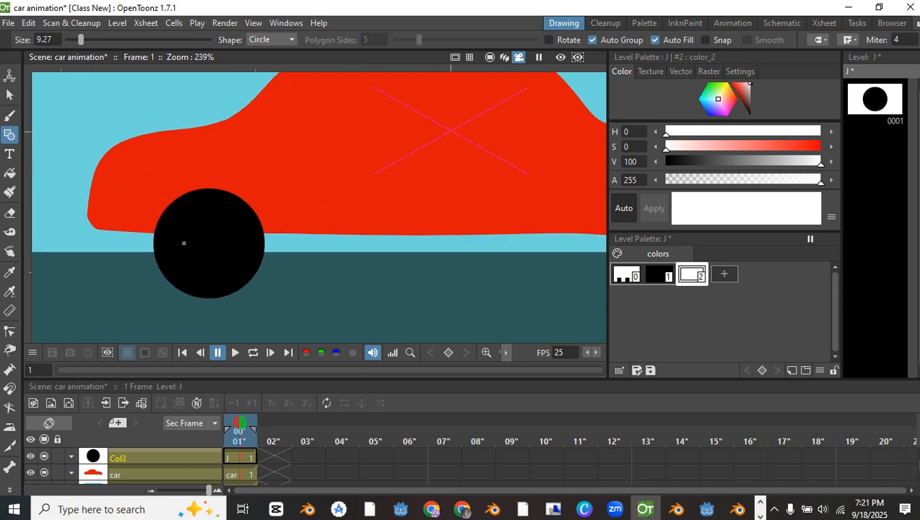
{"action": "left_click_drag", "start_coordinate": [199, 233], "coordinate": [216, 256]}
Move the black disc up and left so that it is centred around the white hub circle
{"action": "left_click", "coordinate": [10, 95]}
{"action": "left_click", "coordinate": [202, 211]}
{"action": "left_click_drag", "start_coordinate": [195, 201], "coordinate": [208, 211]}
{"action": "key", "text": "ctrl+z"}
{"action": "left_click", "coordinate": [177, 227]}
{"action": "left_click", "coordinate": [182, 244]}
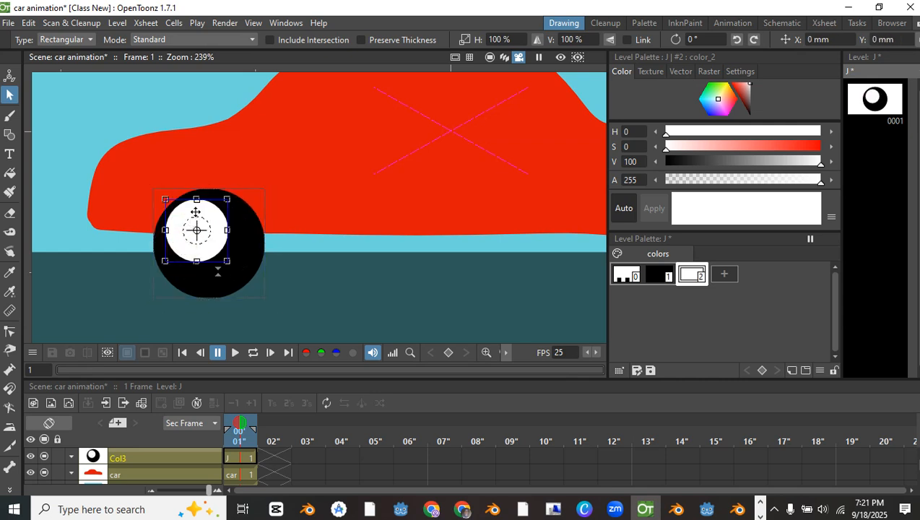
{"action": "left_click", "coordinate": [191, 207]}
{"action": "left_click", "coordinate": [187, 208]}
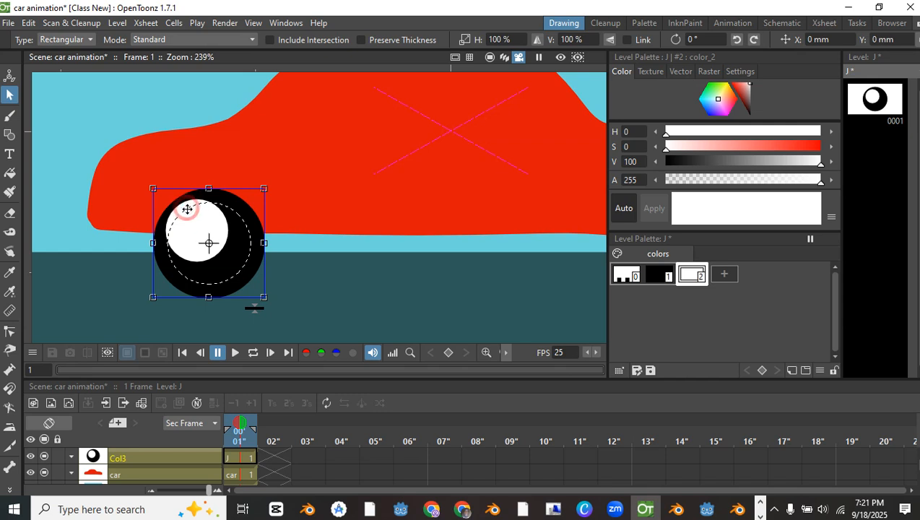
{"action": "left_click", "coordinate": [403, 281]}
{"action": "left_click_drag", "start_coordinate": [183, 208], "coordinate": [175, 191]}
{"action": "left_click", "coordinate": [277, 262]}
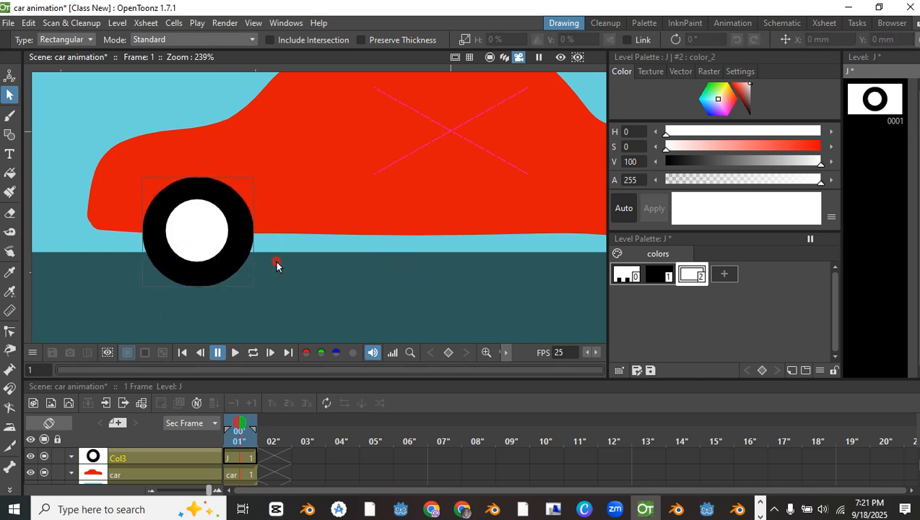
Move the tyre and hub together slightly right and down, and reduce the hub to about 96% width and 97% height
{"action": "left_click", "coordinate": [208, 194]}
{"action": "left_click", "coordinate": [198, 214], "text": "shift"}
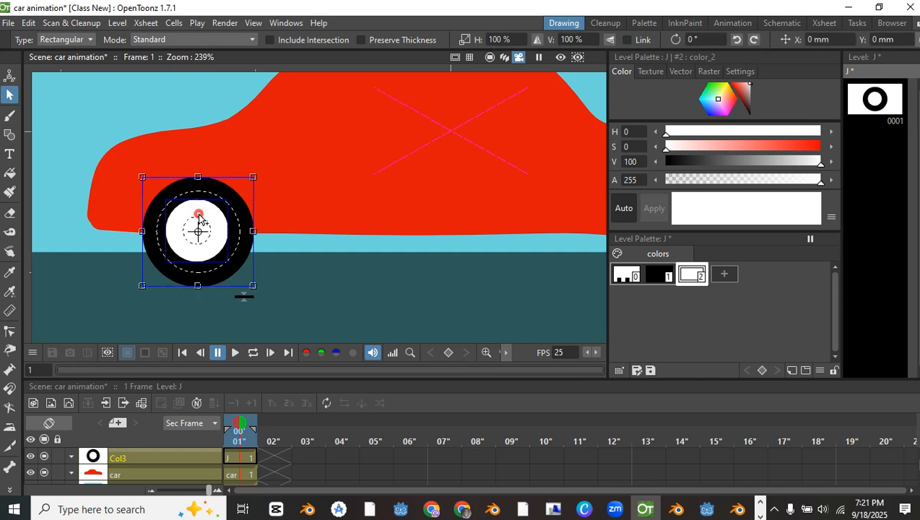
{"action": "left_click_drag", "start_coordinate": [179, 183], "coordinate": [200, 192]}
{"action": "left_click", "coordinate": [358, 271]}
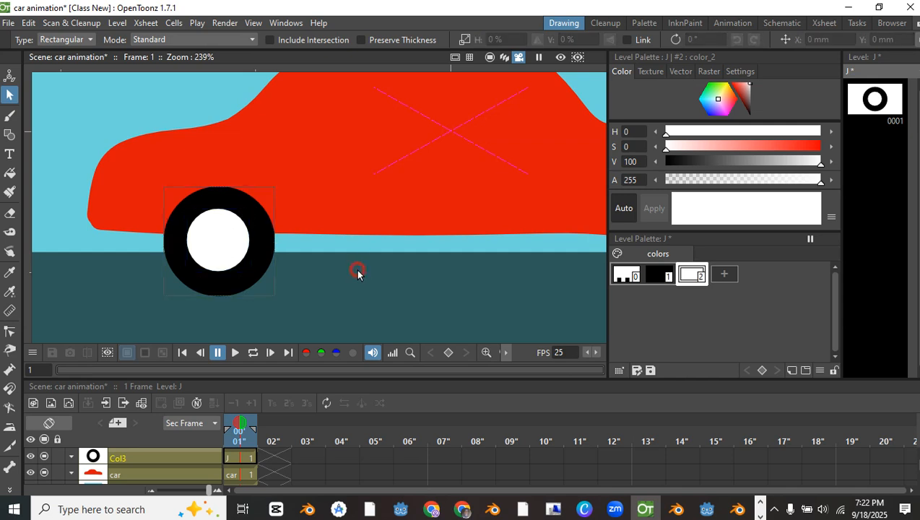
{"action": "left_click", "coordinate": [204, 249]}
{"action": "left_click_drag", "start_coordinate": [185, 207], "coordinate": [188, 210]}
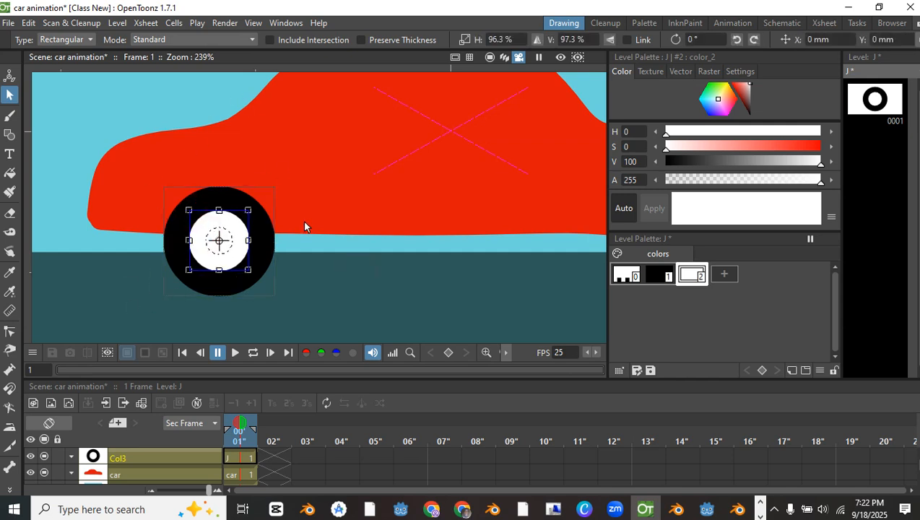
{"action": "left_click", "coordinate": [9, 134]}
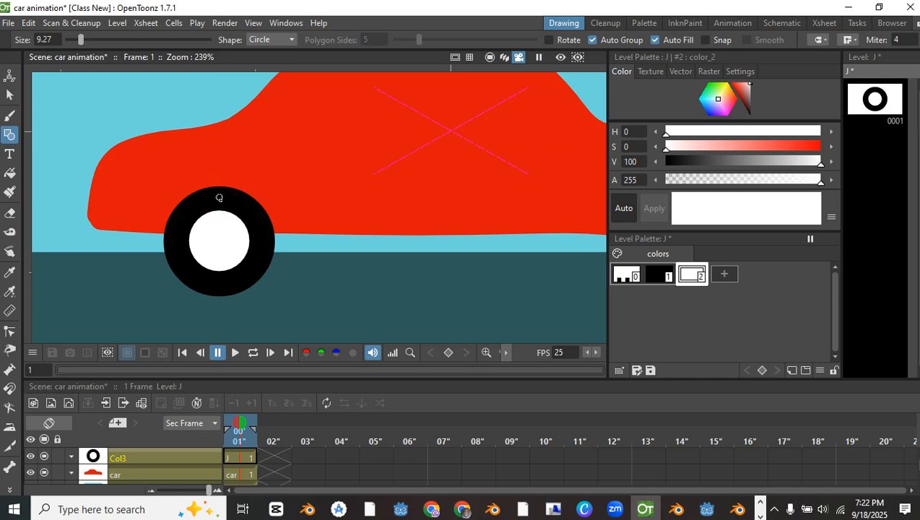
{"action": "left_click_drag", "start_coordinate": [220, 197], "coordinate": [219, 216]}
{"action": "key", "text": "ctrl+z"}
{"action": "scroll", "coordinate": [264, 227], "scroll_direction": "up", "scroll_amount": 2}
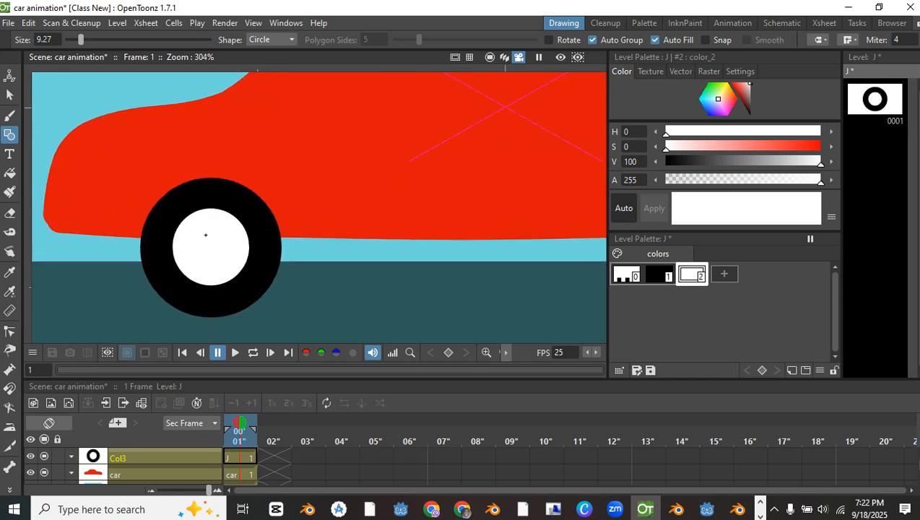
{"action": "scroll", "coordinate": [220, 203], "scroll_direction": "up", "scroll_amount": 2}
{"action": "left_click_drag", "start_coordinate": [200, 195], "coordinate": [235, 194]}
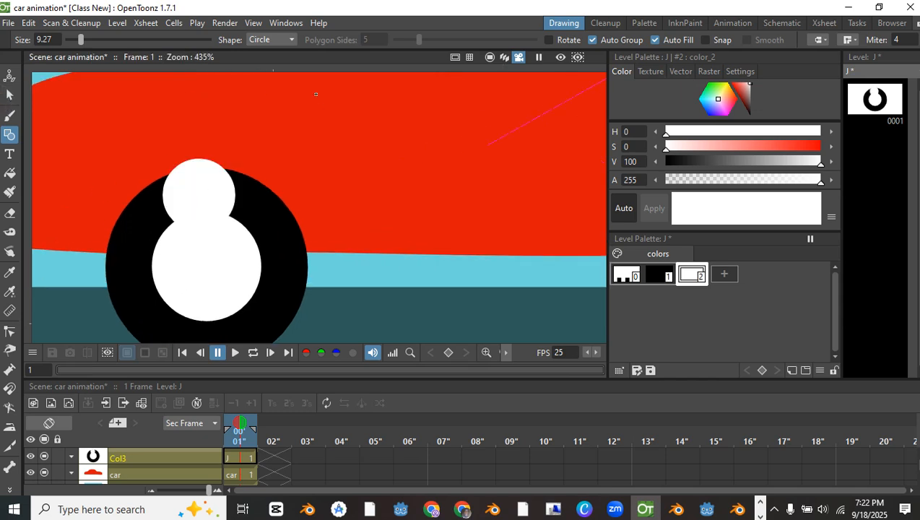
{"action": "key", "text": "ctrl+z"}
Set the circle's stroke size to 0, draw a small white dot on the tyre above the hub, and lower it slightly
{"action": "left_click_drag", "start_coordinate": [65, 39], "coordinate": [61, 54]}
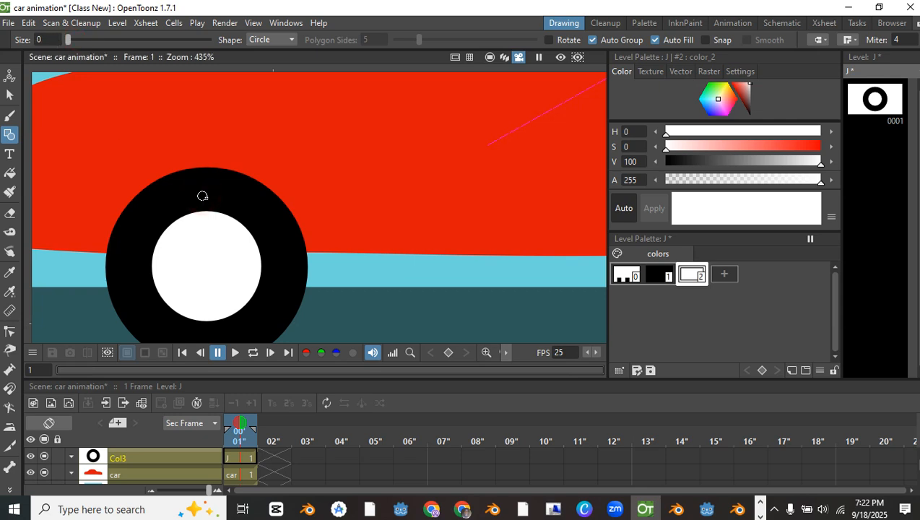
{"action": "left_click_drag", "start_coordinate": [204, 188], "coordinate": [213, 189]}
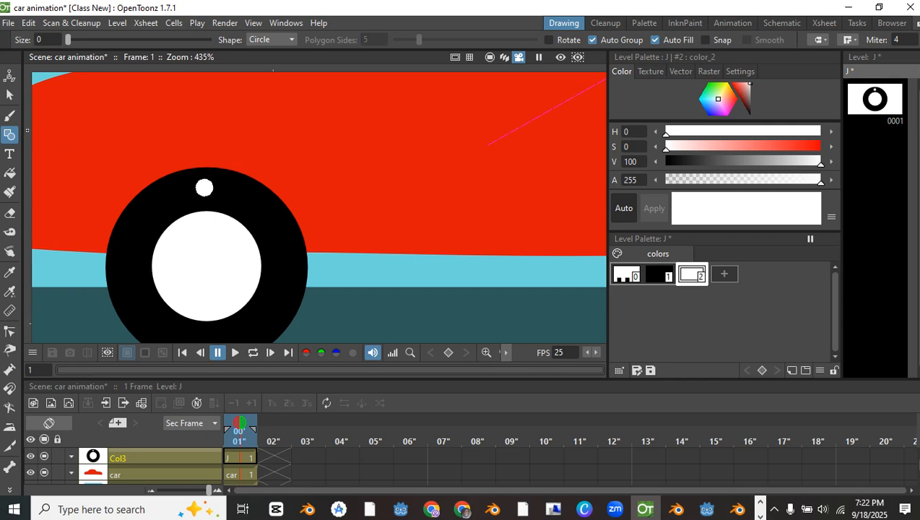
{"action": "left_click", "coordinate": [10, 94]}
{"action": "left_click", "coordinate": [204, 188]}
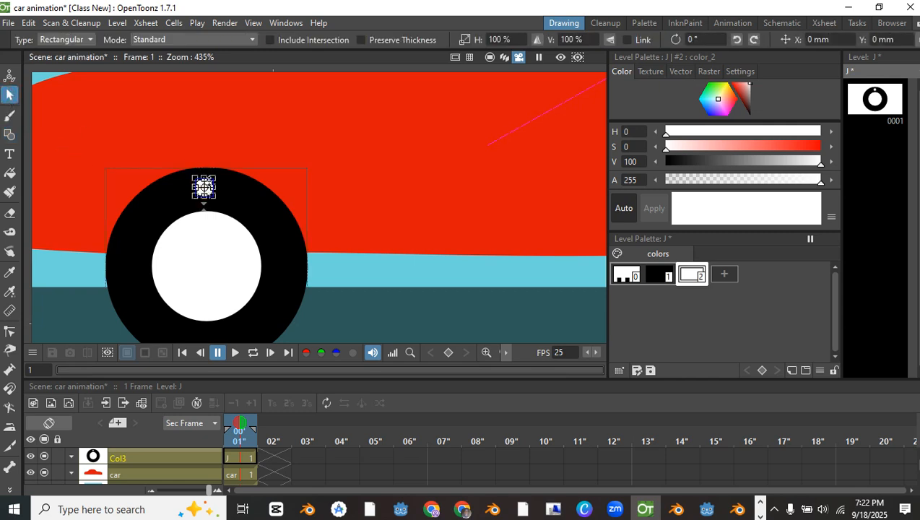
{"action": "left_click_drag", "start_coordinate": [205, 187], "coordinate": [206, 194]}
Place a copy of the white dot on the tyre's right side, level with the hub's centre
{"action": "left_click", "coordinate": [271, 262]}
{"action": "key", "text": "Right"}
{"action": "key", "text": "Down"}
{"action": "key", "text": "Down"}
{"action": "key", "text": "Right"}
{"action": "key", "text": "Up"}
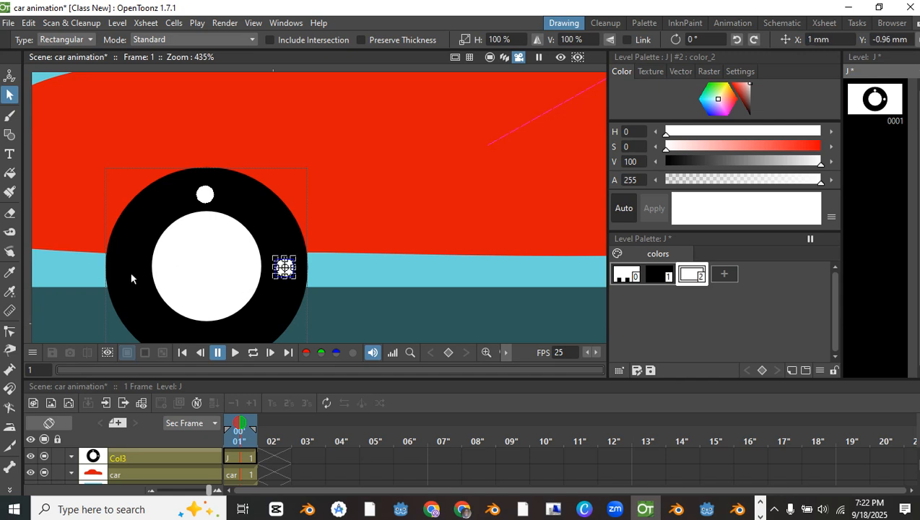
Paste two more copies of the white dot and place them on the tyre's left side and below the hub
{"action": "key", "text": "ctrl+v"}
{"action": "left_click_drag", "start_coordinate": [273, 261], "coordinate": [131, 268]}
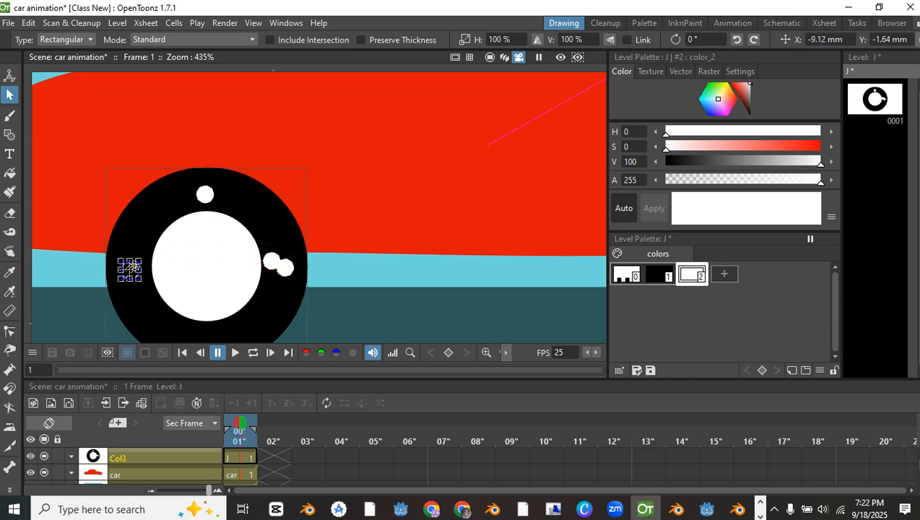
{"action": "scroll", "coordinate": [268, 238], "scroll_direction": "down", "scroll_amount": 2}
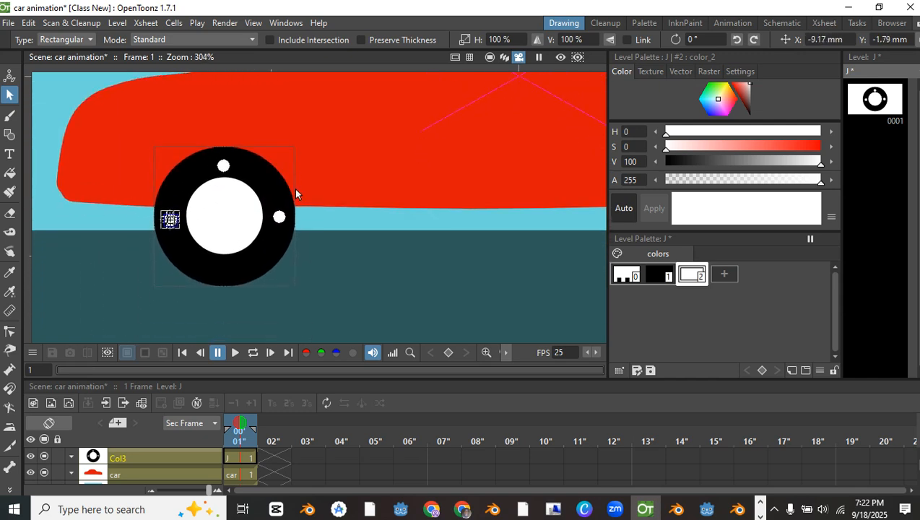
{"action": "key", "text": "ctrl+z"}
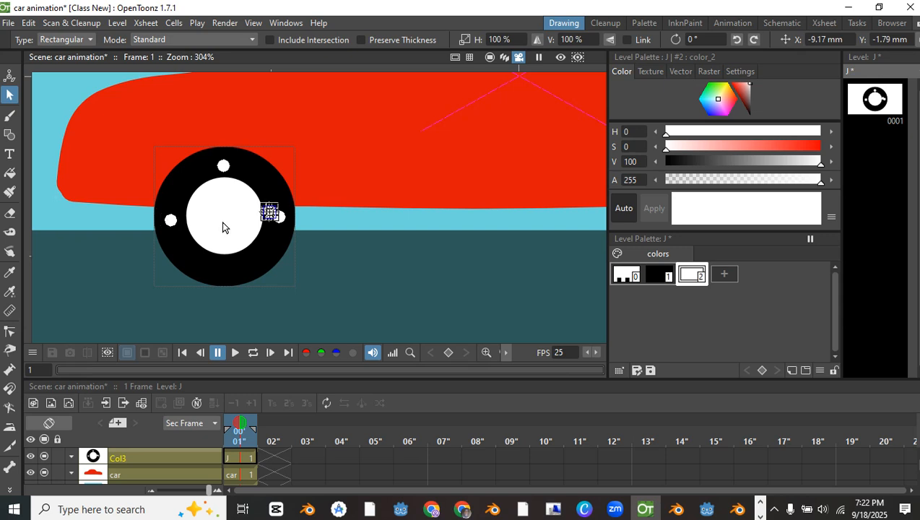
{"action": "scroll", "coordinate": [271, 212], "scroll_direction": "up", "scroll_amount": 3}
{"action": "left_click_drag", "start_coordinate": [273, 211], "coordinate": [193, 312]}
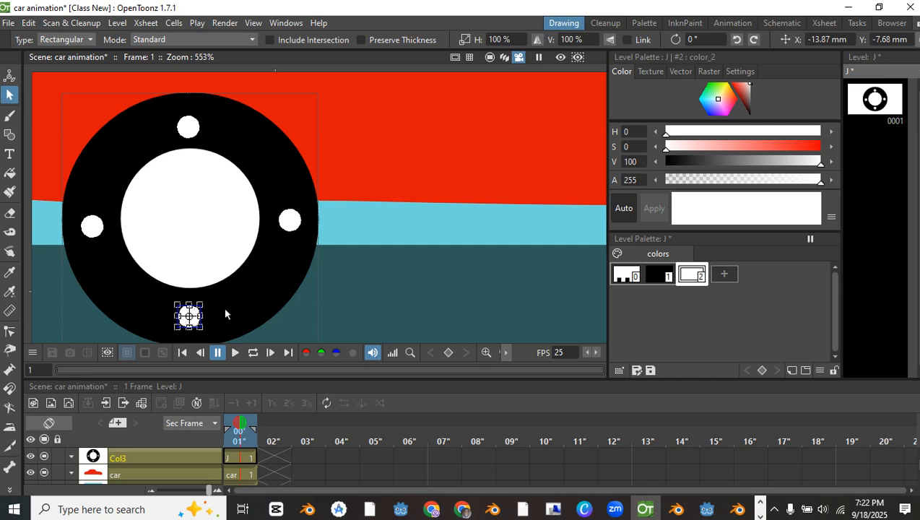
{"action": "scroll", "coordinate": [276, 277], "scroll_direction": "down", "scroll_amount": 1}
{"action": "left_click", "coordinate": [349, 243]}
{"action": "scroll", "coordinate": [349, 243], "scroll_direction": "down", "scroll_amount": 5}
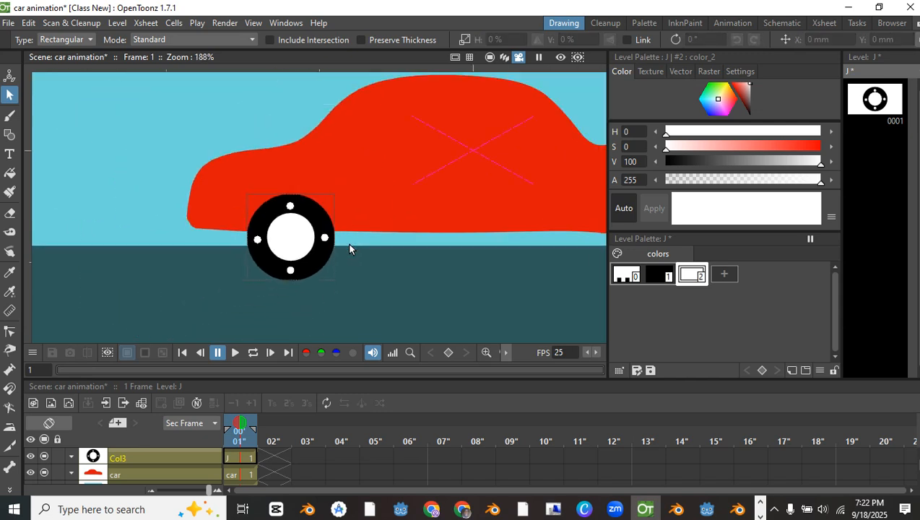
{"action": "scroll", "coordinate": [299, 218], "scroll_direction": "up", "scroll_amount": 4}
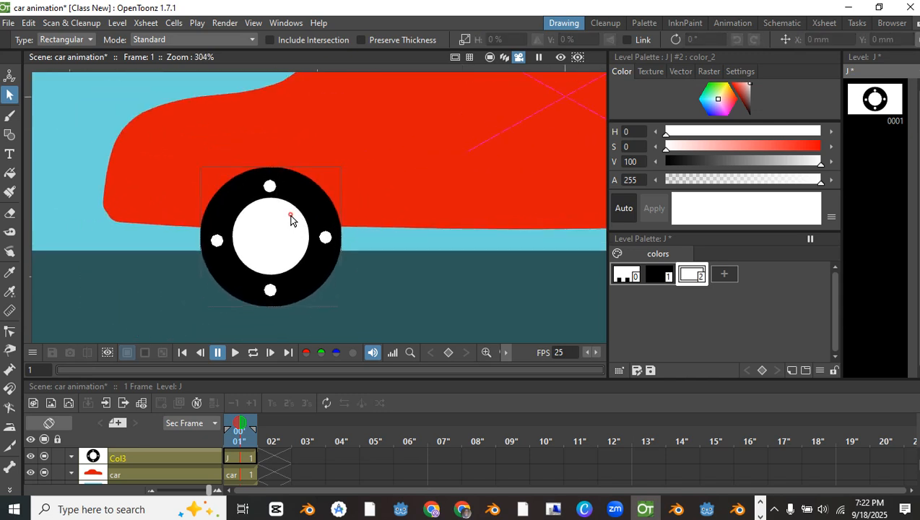
{"action": "left_click", "coordinate": [289, 217]}
{"action": "left_click", "coordinate": [273, 187]}
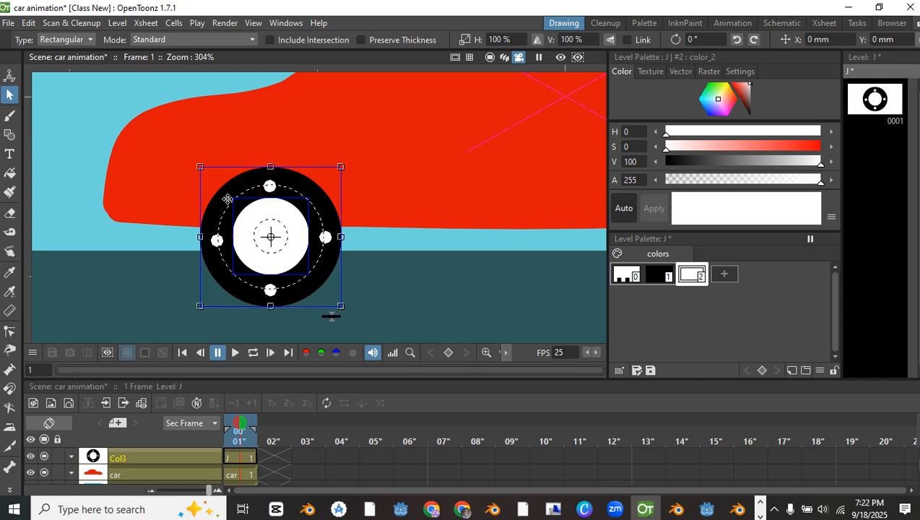
{"action": "left_click", "coordinate": [114, 278]}
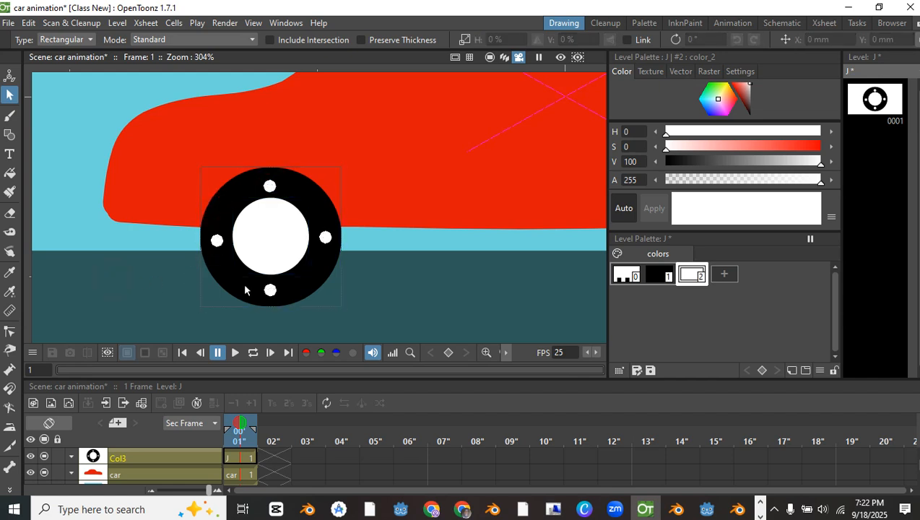
Select the tyre together with its white dots
{"action": "left_click", "coordinate": [270, 290]}
{"action": "left_click", "coordinate": [215, 242]}
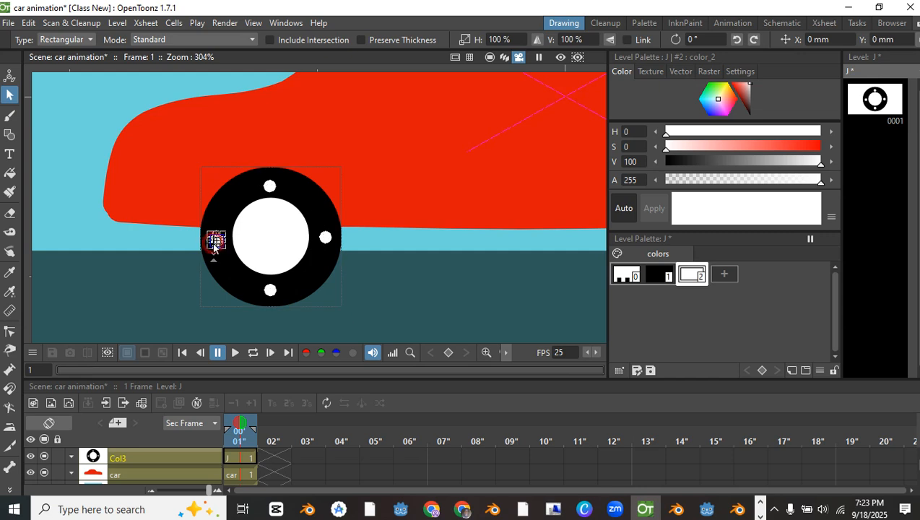
{"action": "scroll", "coordinate": [221, 267], "scroll_direction": "up", "scroll_amount": 4}
{"action": "left_click", "coordinate": [297, 302], "text": "shift"}
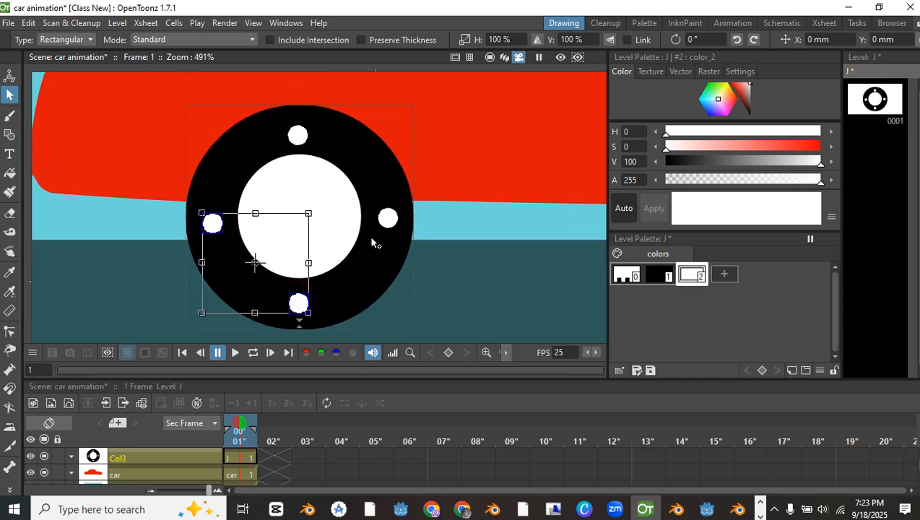
{"action": "left_click", "coordinate": [386, 218], "text": "shift"}
{"action": "left_click", "coordinate": [295, 133], "text": "shift"}
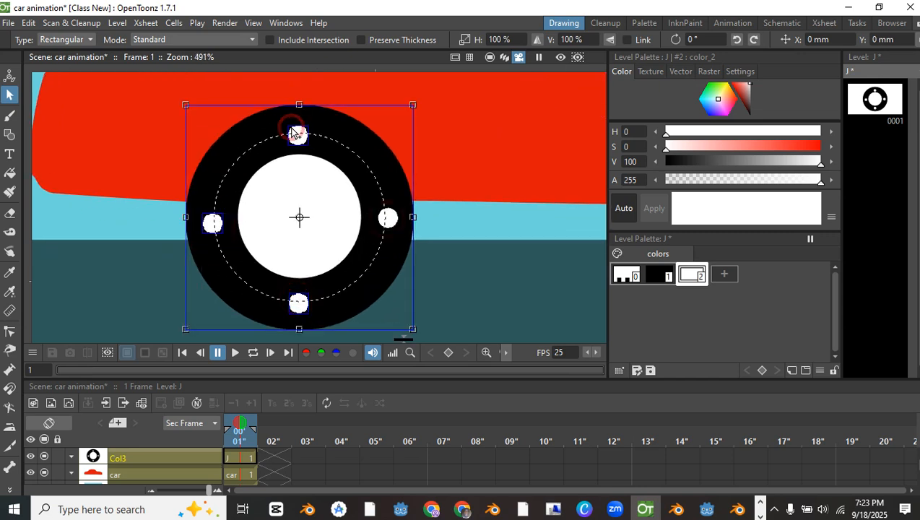
{"action": "left_click", "coordinate": [345, 127], "text": "shift"}
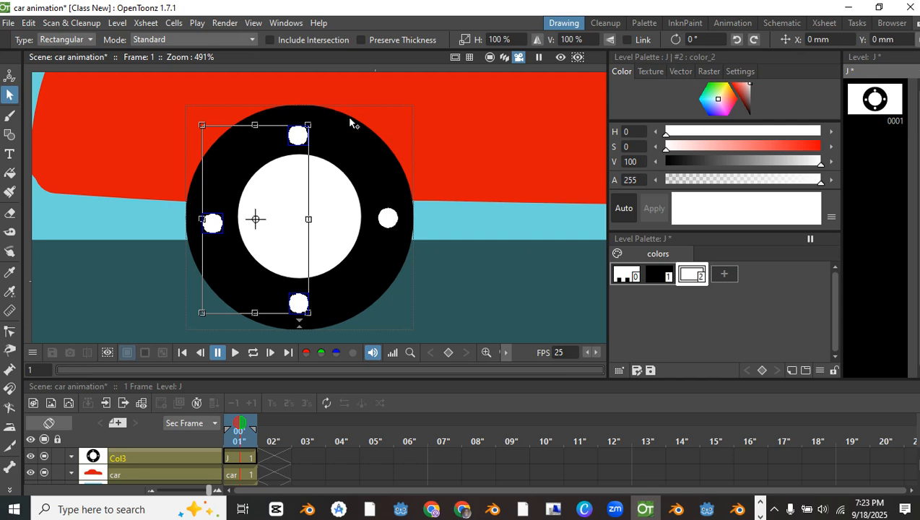
{"action": "left_click", "coordinate": [350, 116], "text": "shift"}
{"action": "left_click", "coordinate": [388, 219], "text": "shift"}
{"action": "left_click", "coordinate": [388, 219], "text": "shift"}
Add the white hub to the selection and group the selected wheel parts into one object
{"action": "left_click_drag", "start_coordinate": [372, 138], "coordinate": [500, 137]}
{"action": "key", "text": "ctrl+z"}
{"action": "left_click", "coordinate": [314, 190], "text": "shift"}
{"action": "left_click_drag", "start_coordinate": [344, 134], "coordinate": [504, 139]}
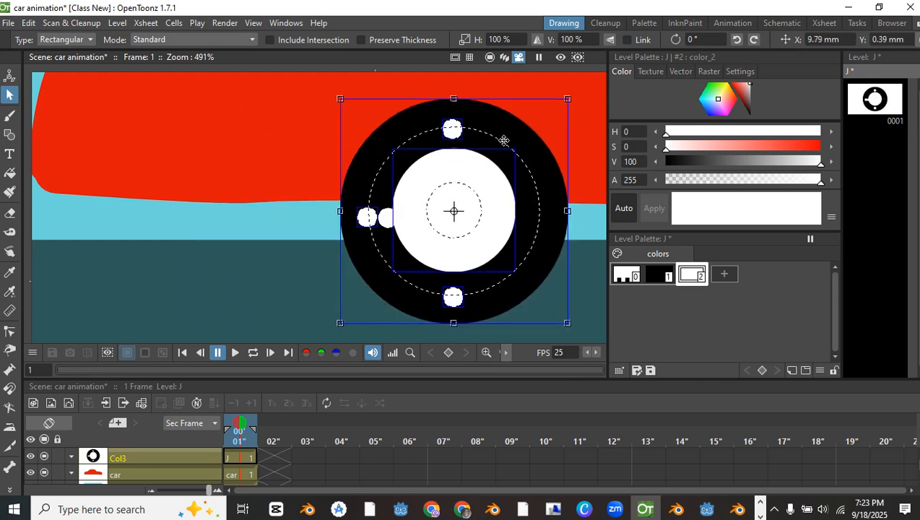
{"action": "key", "text": "ctrl+z"}
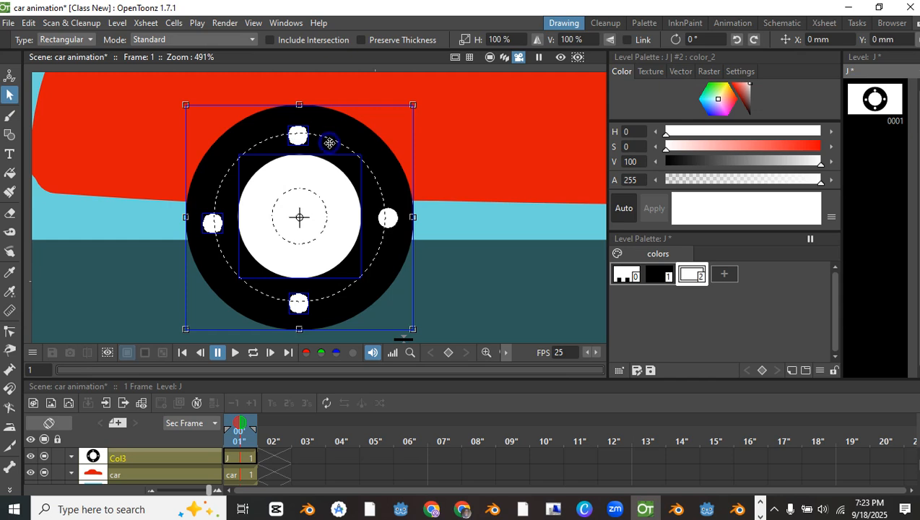
{"action": "right_click", "coordinate": [329, 144]}
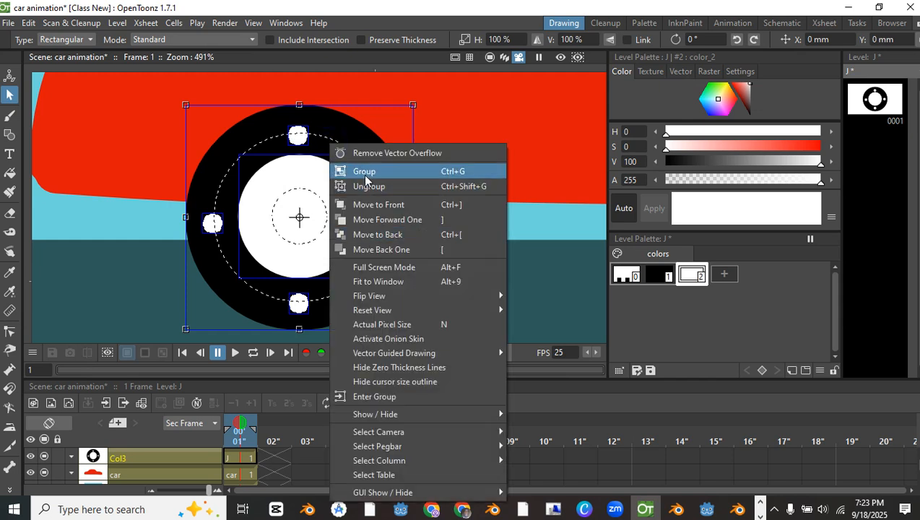
{"action": "left_click", "coordinate": [365, 178]}
{"action": "left_click", "coordinate": [491, 206]}
Nudge the grouped wheel slightly right and up beneath the left end of the car
{"action": "left_click", "coordinate": [312, 191]}
{"action": "mouse_move", "coordinate": [337, 133]}
{"action": "left_mouse_down"}
{"action": "mouse_move", "coordinate": [385, 144]}
{"action": "mouse_move", "coordinate": [341, 125]}
{"action": "mouse_move", "coordinate": [337, 135]}
{"action": "left_mouse_up"}
{"action": "scroll", "coordinate": [352, 173], "scroll_direction": "down", "scroll_amount": 3}
{"action": "left_click_drag", "start_coordinate": [351, 185], "coordinate": [139, 263]}
{"action": "scroll", "coordinate": [140, 263], "scroll_direction": "down", "scroll_amount": 3}
{"action": "left_click_drag", "start_coordinate": [173, 308], "coordinate": [206, 239]}
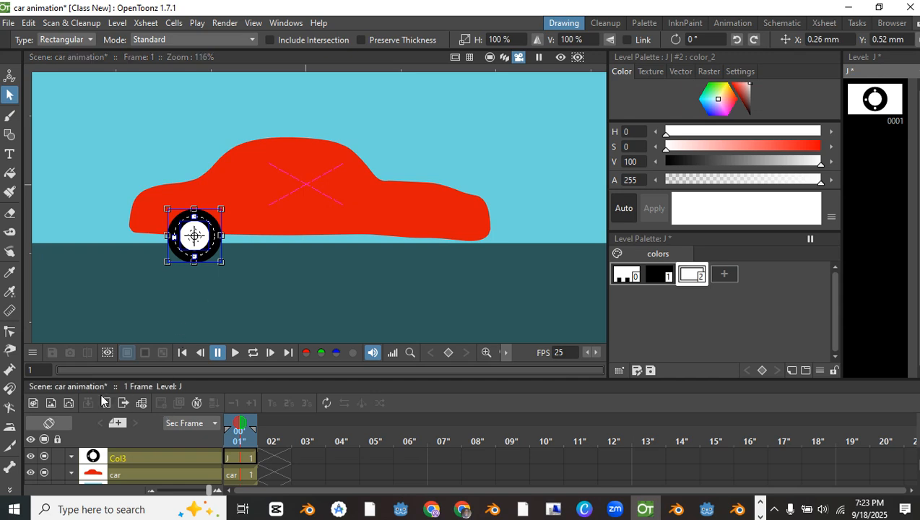
Paste a copy of the wheel on a new Toonz Vector Level and place it about 54 mm right of the original, slightly lower
{"action": "left_click", "coordinate": [70, 403]}
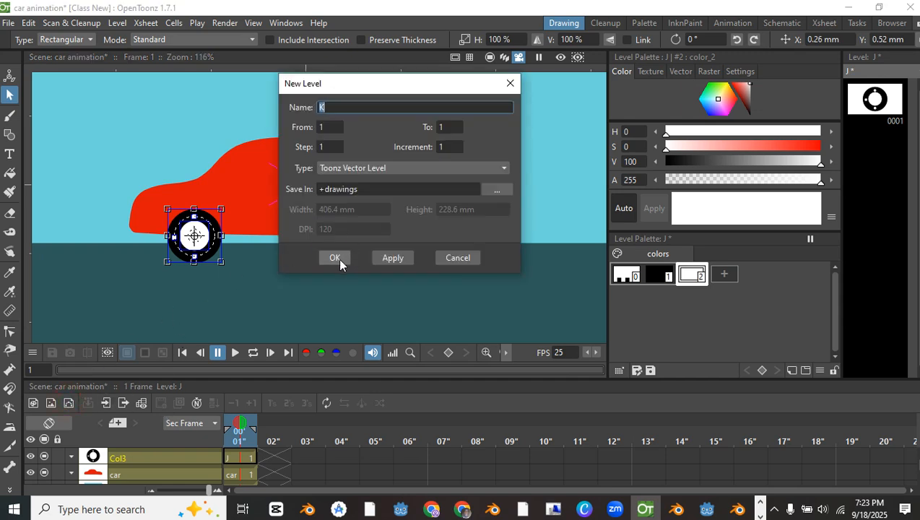
{"action": "left_click", "coordinate": [336, 258]}
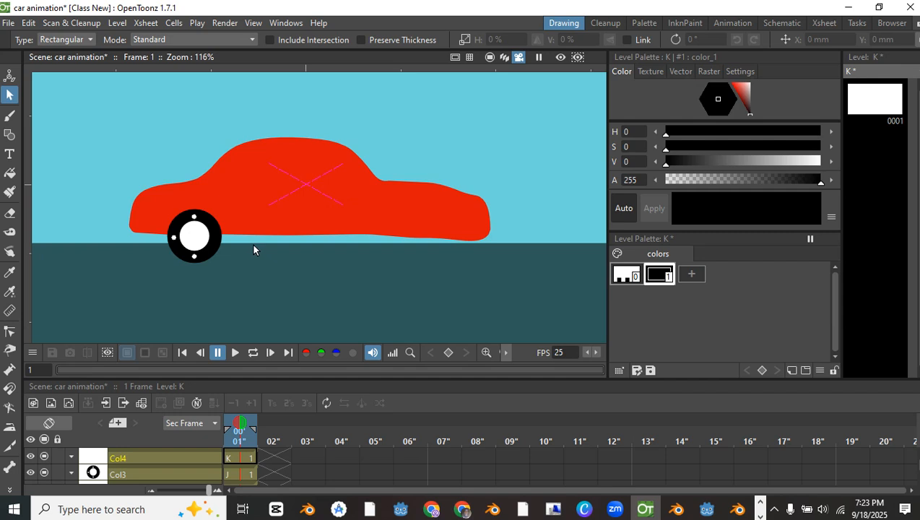
{"action": "key", "text": "ctrl+v"}
{"action": "left_click_drag", "start_coordinate": [219, 218], "coordinate": [417, 229]}
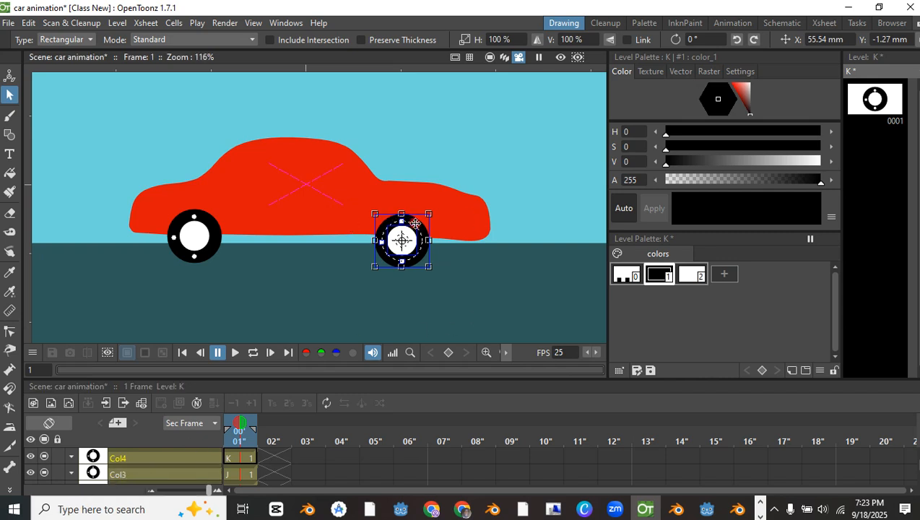
{"action": "left_click_drag", "start_coordinate": [415, 223], "coordinate": [411, 222]}
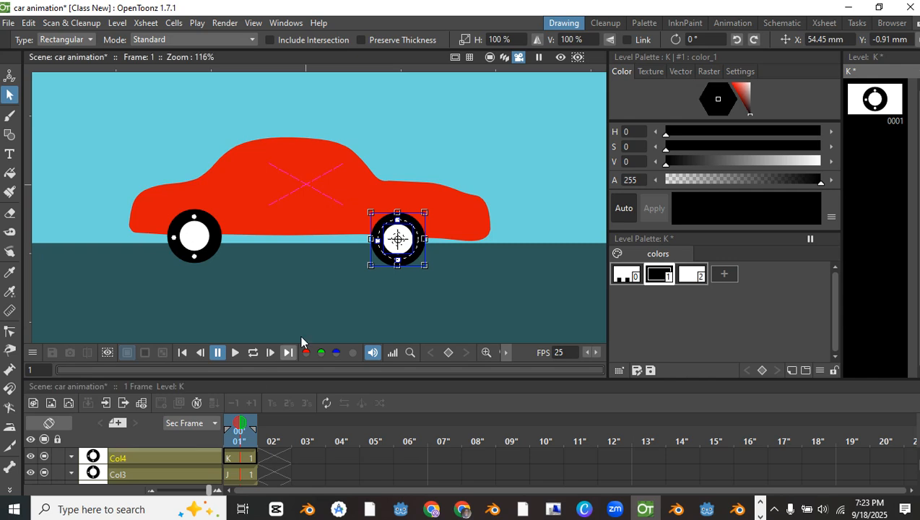
{"action": "left_click", "coordinate": [438, 259]}
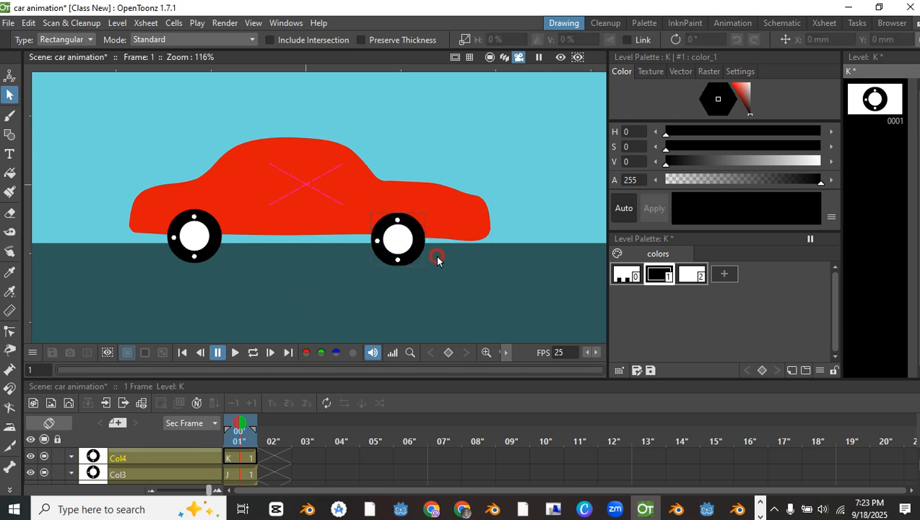
Compare the two wheels up close and examine the dots on the car's left wheel
{"action": "left_click", "coordinate": [215, 247]}
{"action": "left_click", "coordinate": [405, 230]}
{"action": "scroll", "coordinate": [396, 236], "scroll_direction": "up", "scroll_amount": 4}
{"action": "scroll", "coordinate": [305, 248], "scroll_direction": "down", "scroll_amount": 3}
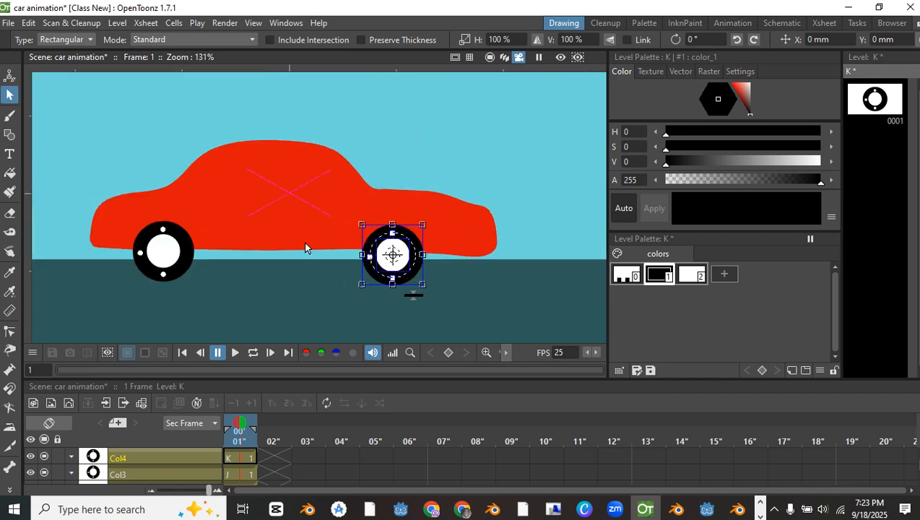
{"action": "scroll", "coordinate": [238, 256], "scroll_direction": "up", "scroll_amount": 4}
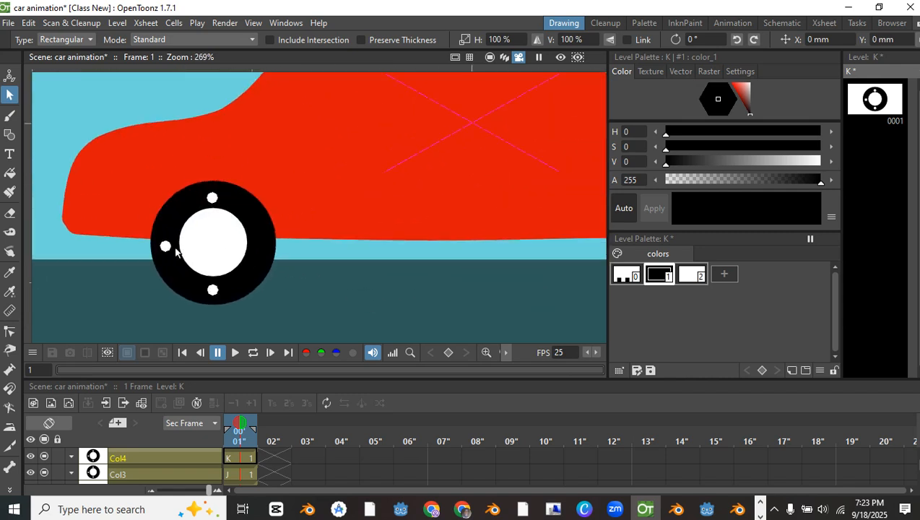
{"action": "left_click", "coordinate": [163, 248]}
{"action": "scroll", "coordinate": [165, 248], "scroll_direction": "up", "scroll_amount": 3}
{"action": "left_click", "coordinate": [167, 249]}
{"action": "left_click", "coordinate": [227, 254]}
On the Col3 wheel level, place a copy of the tyre's left white dot beside the bottom dot
{"action": "left_click", "coordinate": [137, 471]}
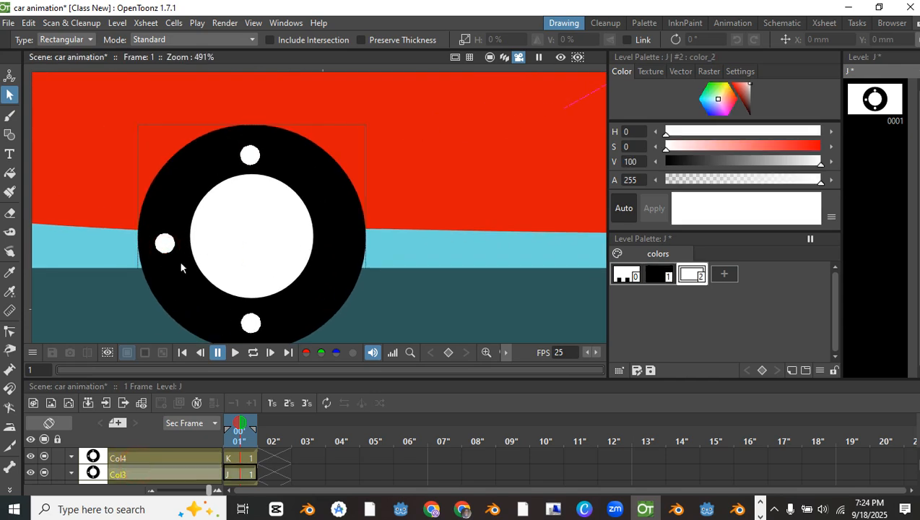
{"action": "left_click", "coordinate": [165, 244]}
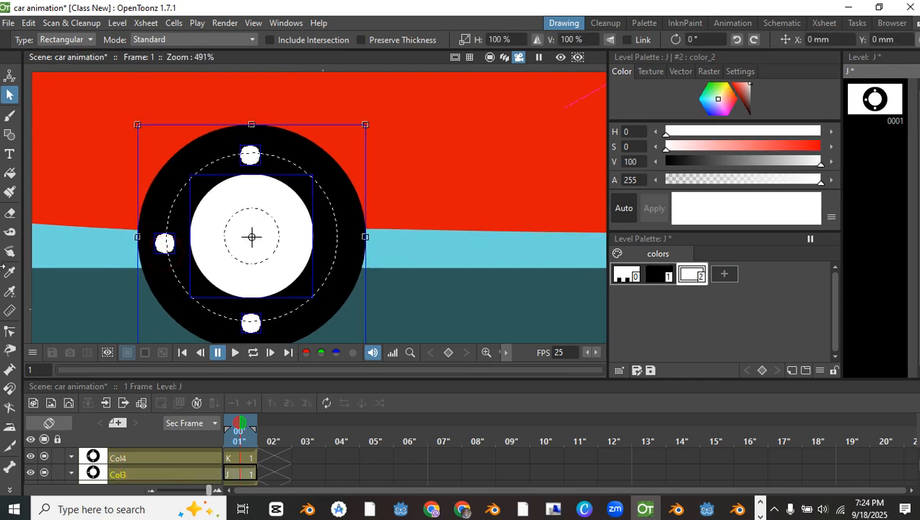
{"action": "left_click", "coordinate": [102, 244]}
{"action": "left_click", "coordinate": [160, 247]}
{"action": "left_click", "coordinate": [160, 248]}
{"action": "left_click", "coordinate": [161, 248]}
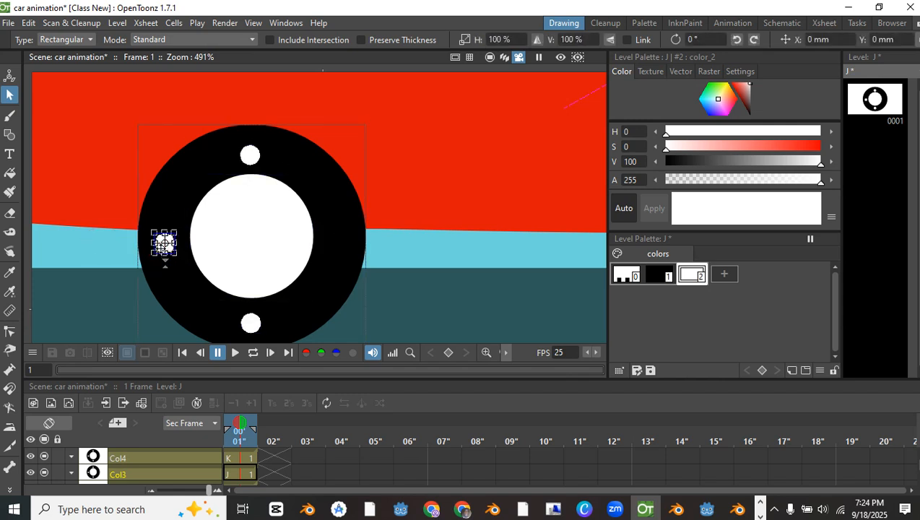
{"action": "left_click", "coordinate": [242, 320]}
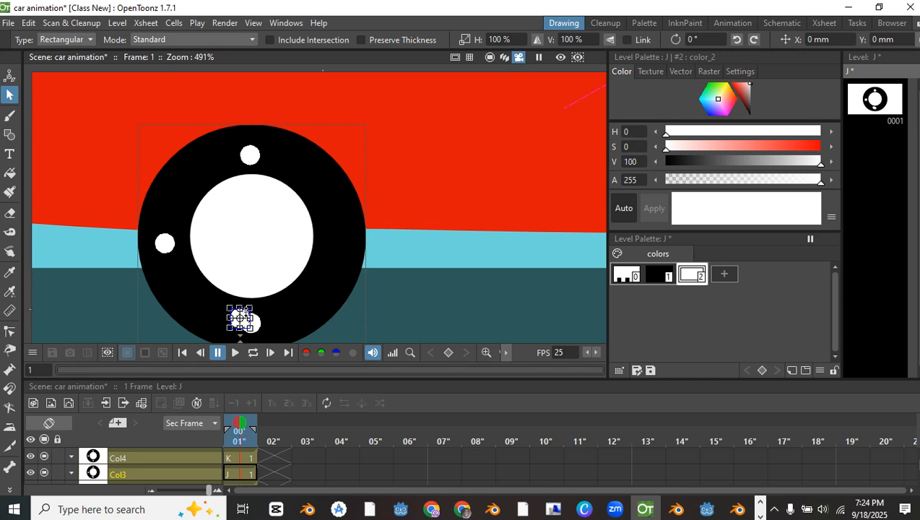
Try to move the copied dot to the tyre's right side without entering the wheel group
{"action": "left_click_drag", "start_coordinate": [242, 309], "coordinate": [334, 240]}
{"action": "key", "text": "ctrl+z"}
{"action": "left_click_drag", "start_coordinate": [238, 317], "coordinate": [330, 233]}
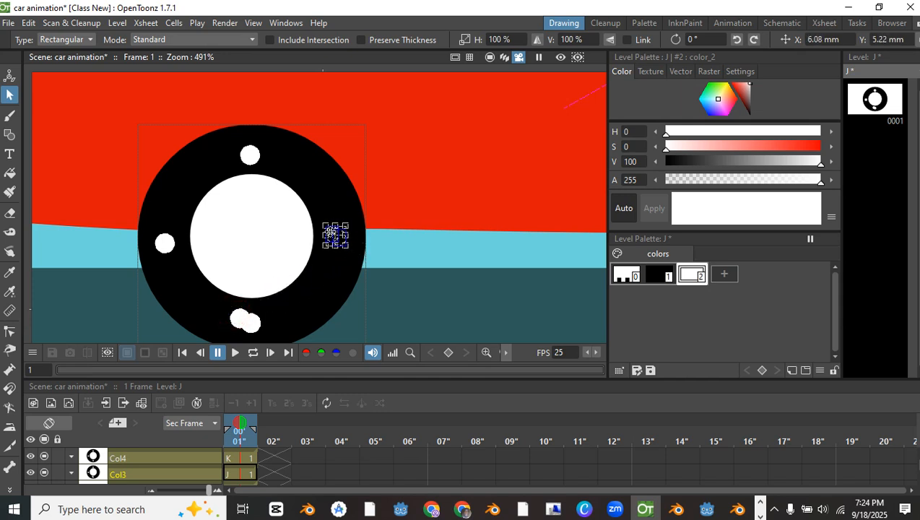
{"action": "scroll", "coordinate": [443, 264], "scroll_direction": "down", "scroll_amount": 2}
{"action": "scroll", "coordinate": [375, 269], "scroll_direction": "up", "scroll_amount": 2}
{"action": "key", "text": "ctrl+z"}
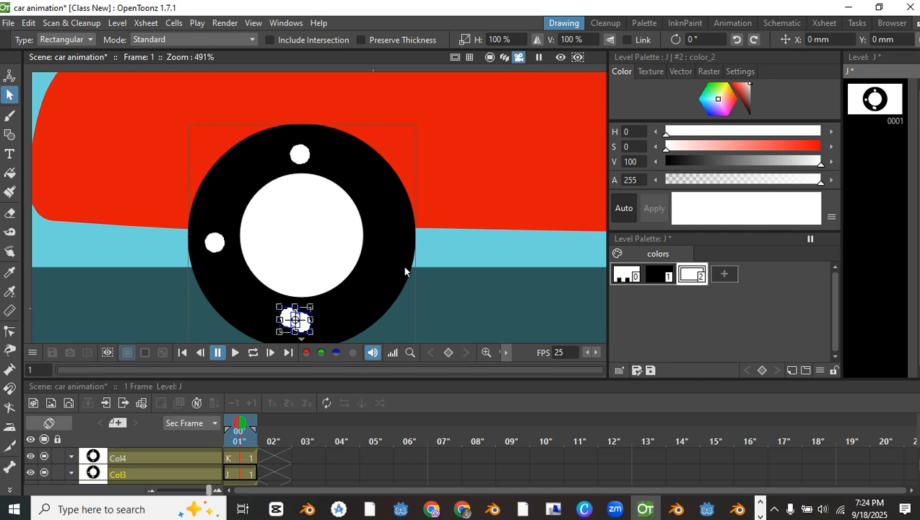
Enter the left wheel's group and move the copied dot to the tyre's right side, level with the opposite dot
{"action": "scroll", "coordinate": [319, 253], "scroll_direction": "up", "scroll_amount": 2}
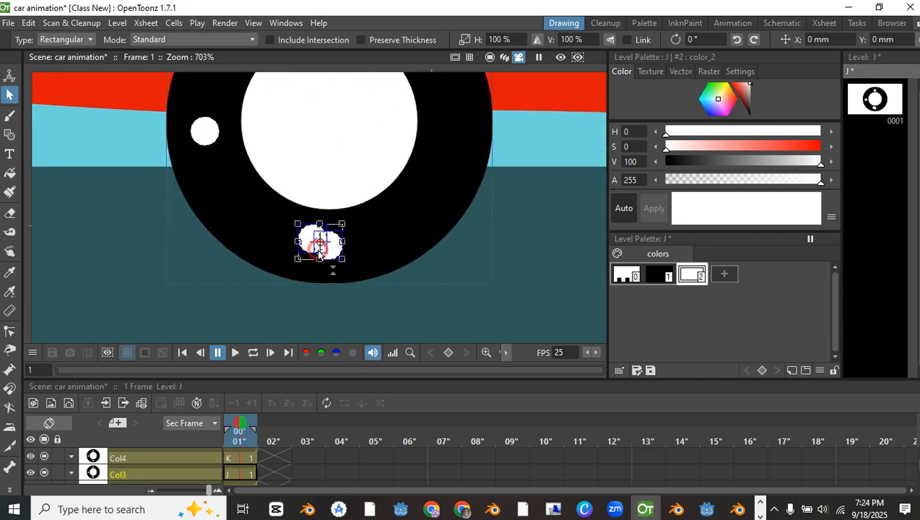
{"action": "double_click", "coordinate": [318, 250]}
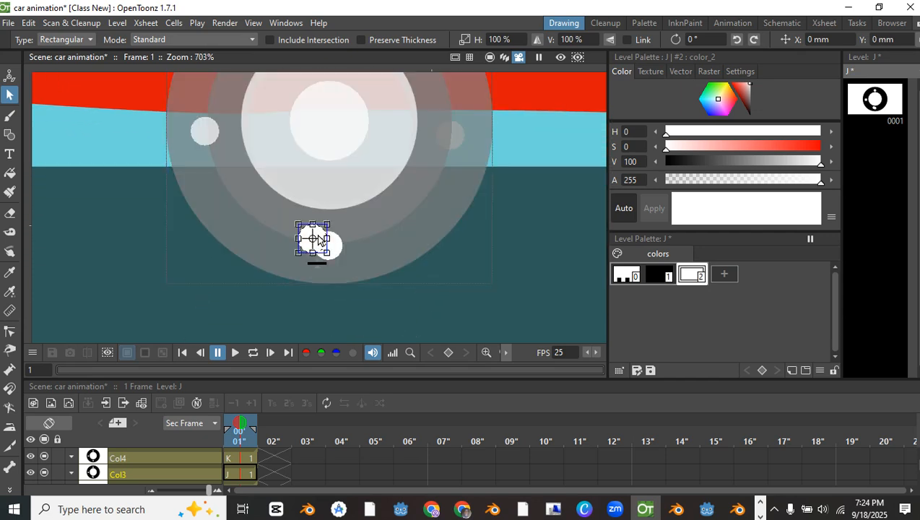
{"action": "left_click_drag", "start_coordinate": [319, 229], "coordinate": [475, 116]}
{"action": "left_click", "coordinate": [507, 244]}
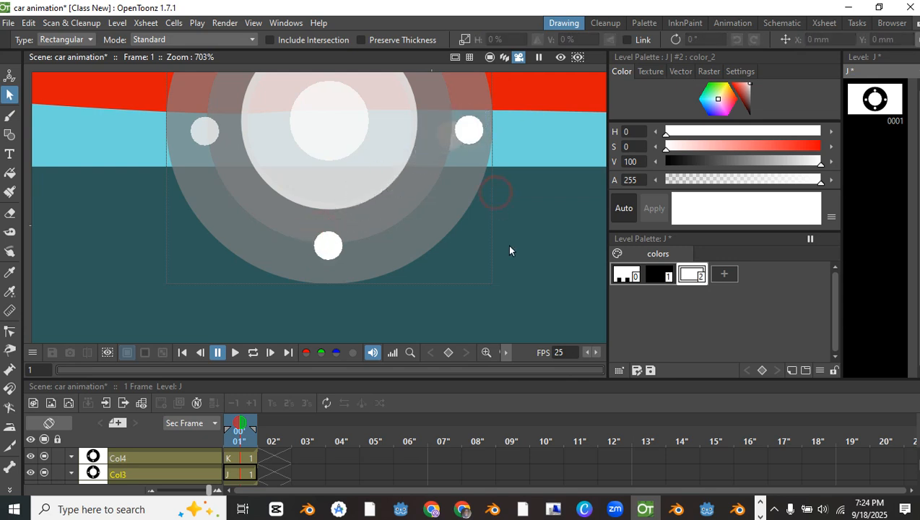
{"action": "scroll", "coordinate": [461, 212], "scroll_direction": "down", "scroll_amount": 3}
{"action": "scroll", "coordinate": [463, 218], "scroll_direction": "down", "scroll_amount": 3}
Display the car level's drawing on its own
{"action": "double_click", "coordinate": [119, 456]}
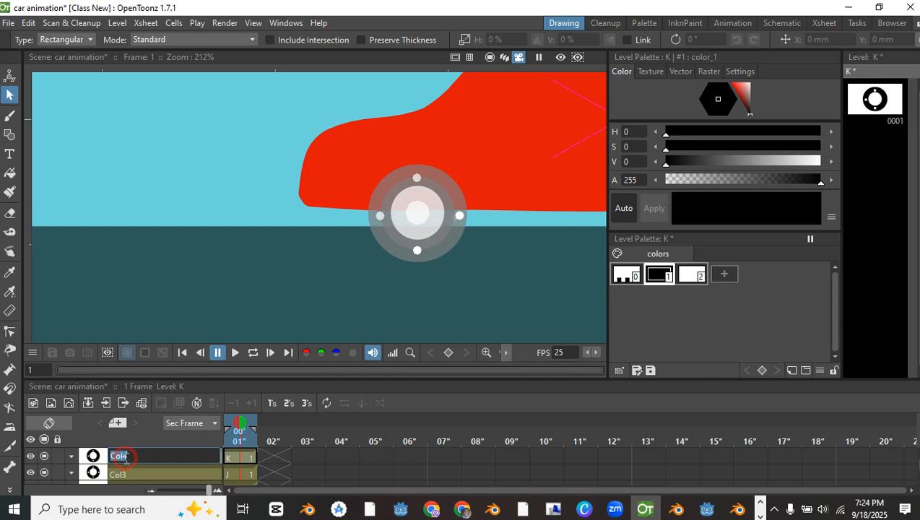
{"action": "scroll", "coordinate": [417, 224], "scroll_direction": "down", "scroll_amount": 4}
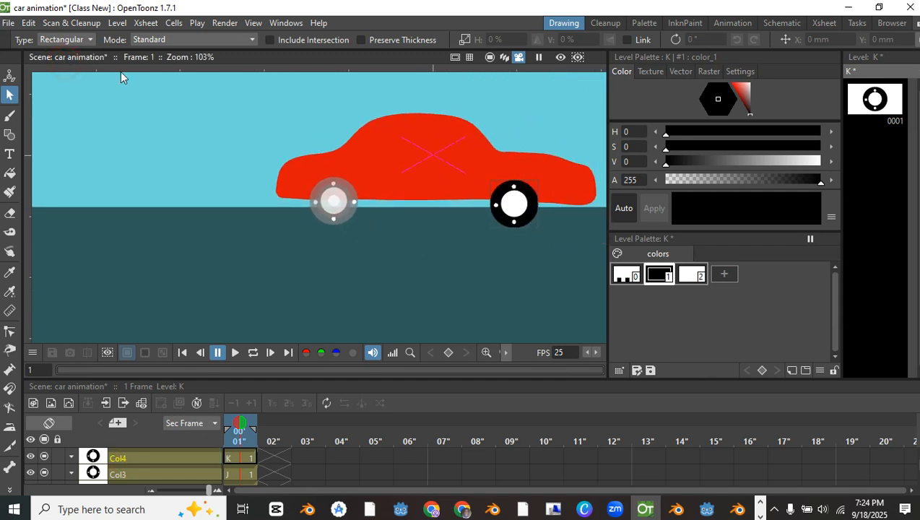
{"action": "left_click", "coordinate": [864, 71]}
{"action": "left_click", "coordinate": [861, 84]}
{"action": "left_click", "coordinate": [867, 72]}
{"action": "left_click", "coordinate": [864, 96]}
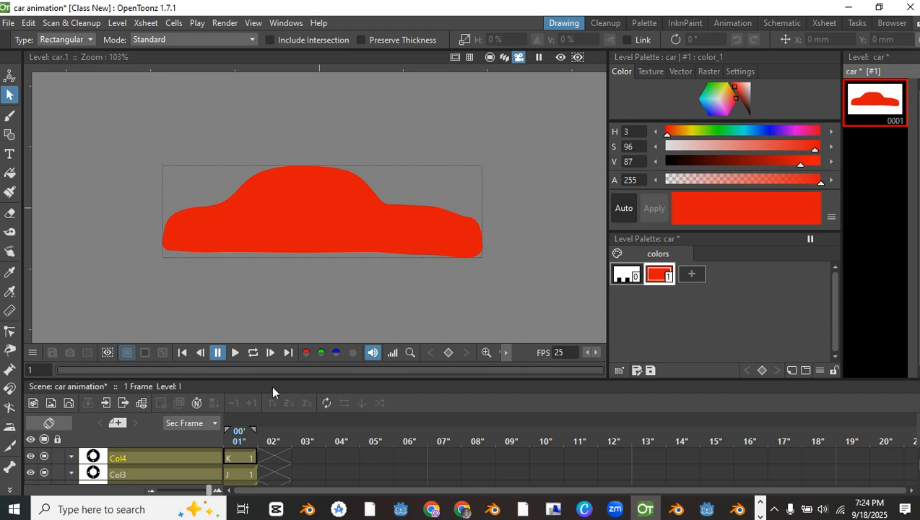
Enlarge the timeline to show every column, and save the scene
{"action": "left_click_drag", "start_coordinate": [276, 377], "coordinate": [276, 296]}
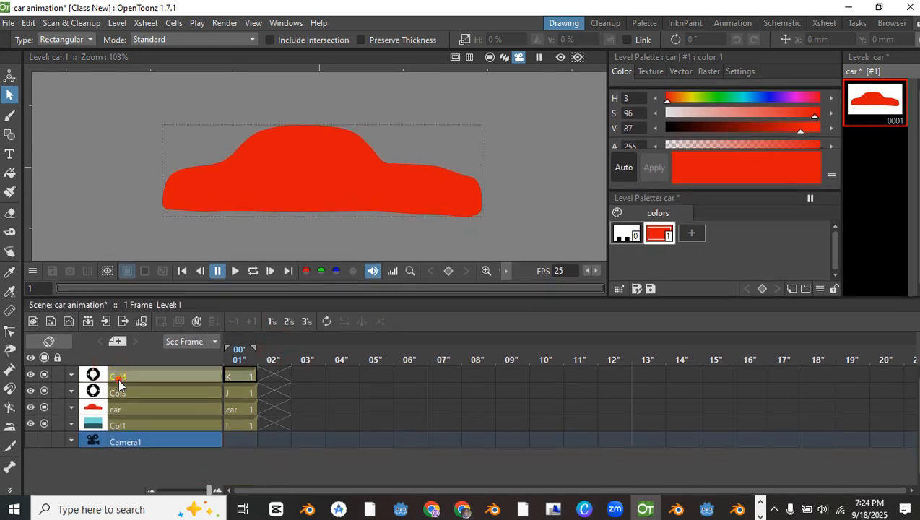
{"action": "key", "text": "ctrl+s"}
{"action": "left_click", "coordinate": [239, 356]}
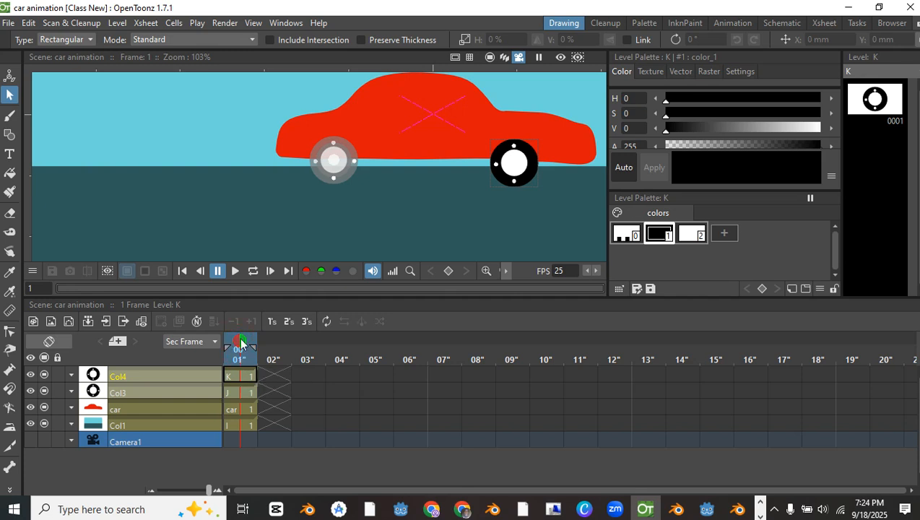
{"action": "scroll", "coordinate": [343, 177], "scroll_direction": "up", "scroll_amount": 2}
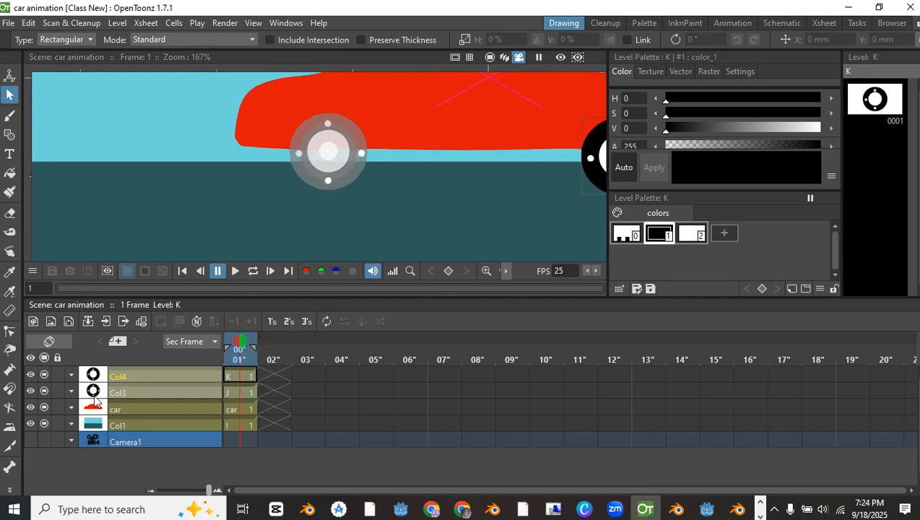
Turn the Col4 wheel's camera stand and preview visibility off and back on
{"action": "left_click", "coordinate": [44, 375]}
{"action": "left_click", "coordinate": [44, 375]}
{"action": "left_click", "coordinate": [31, 375]}
{"action": "left_click", "coordinate": [31, 375]}
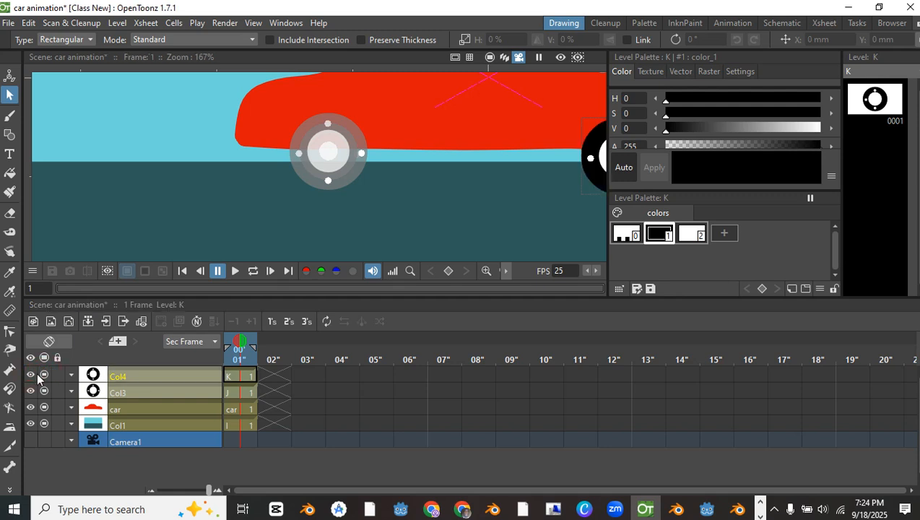
Check the left wheel's cell in Col3, and display level K's wheel drawing on its own
{"action": "left_click", "coordinate": [107, 388]}
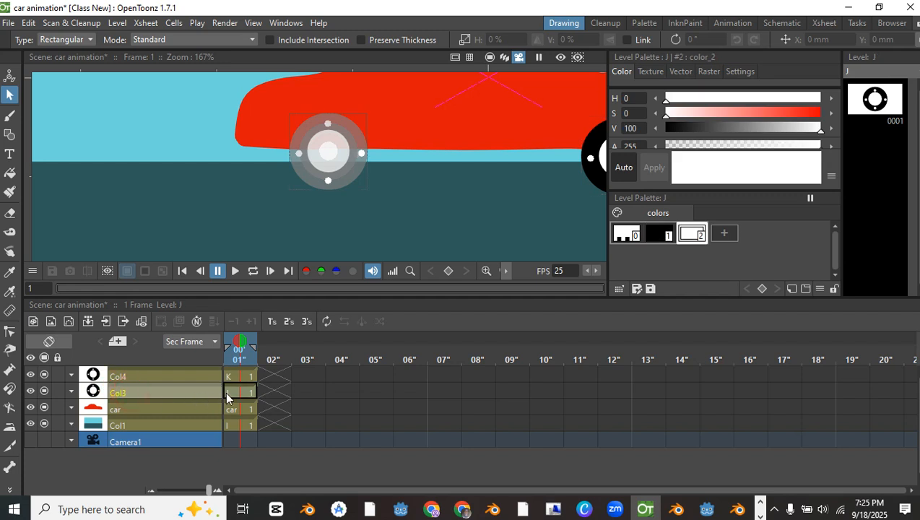
{"action": "left_click", "coordinate": [229, 394]}
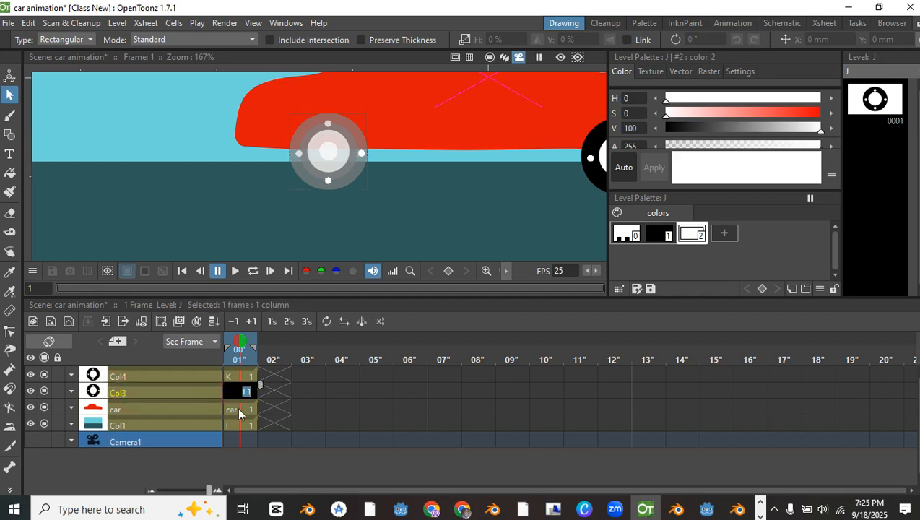
{"action": "left_click", "coordinate": [234, 409]}
{"action": "left_click", "coordinate": [233, 393]}
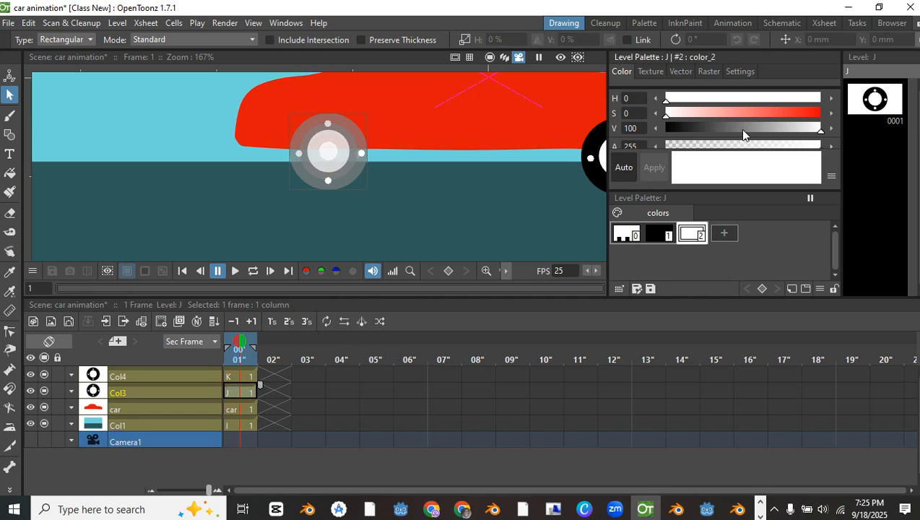
{"action": "left_click", "coordinate": [872, 71]}
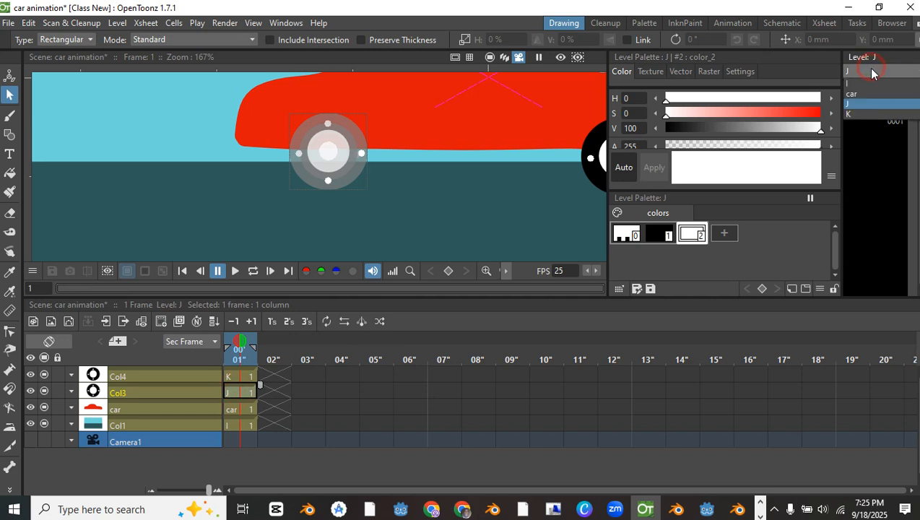
{"action": "left_click", "coordinate": [858, 113]}
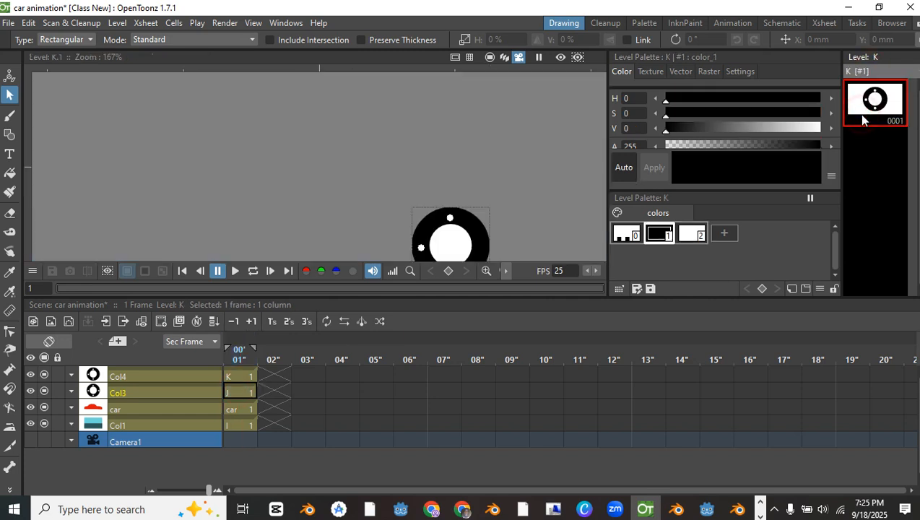
{"action": "scroll", "coordinate": [552, 138], "scroll_direction": "down", "scroll_amount": 11}
{"action": "left_click_drag", "start_coordinate": [543, 144], "coordinate": [414, 146]}
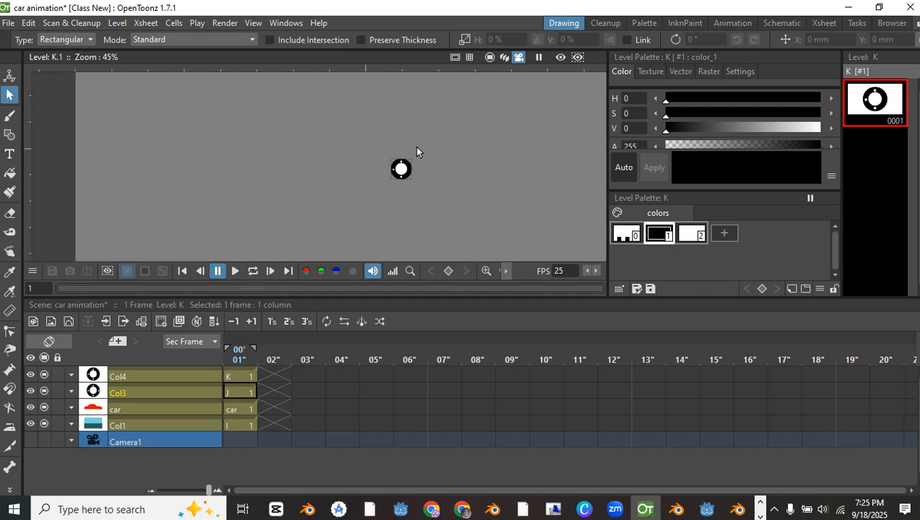
{"action": "scroll", "coordinate": [414, 146], "scroll_direction": "up", "scroll_amount": 7}
Return to the full scene from Col4 and check frames 1 and 2
{"action": "left_click", "coordinate": [140, 377]}
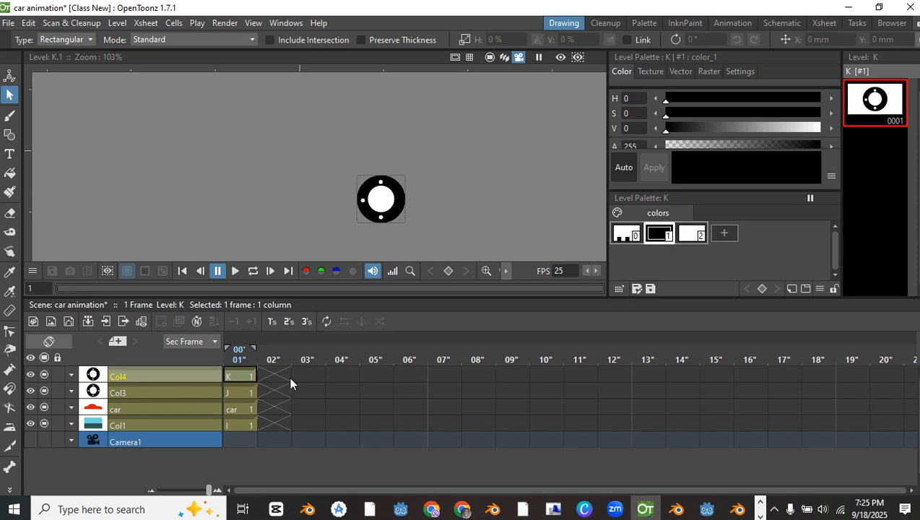
{"action": "left_click", "coordinate": [234, 361]}
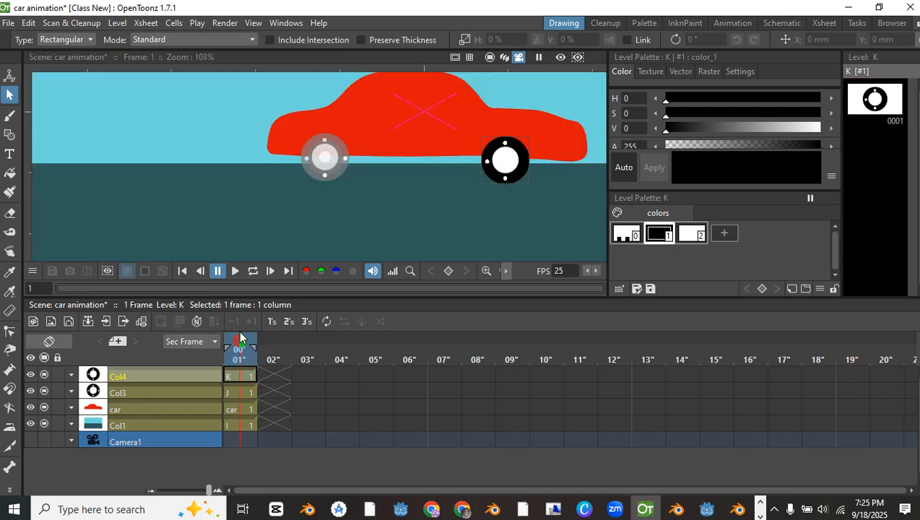
{"action": "left_click", "coordinate": [288, 341]}
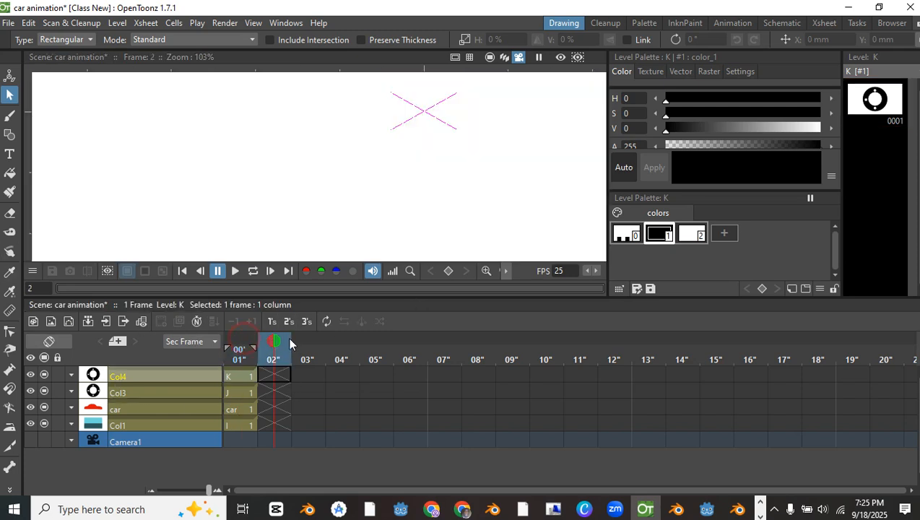
{"action": "left_click", "coordinate": [252, 345]}
Look at Col3's palette styles and display level J's wheel drawing on its own
{"action": "left_click", "coordinate": [148, 392]}
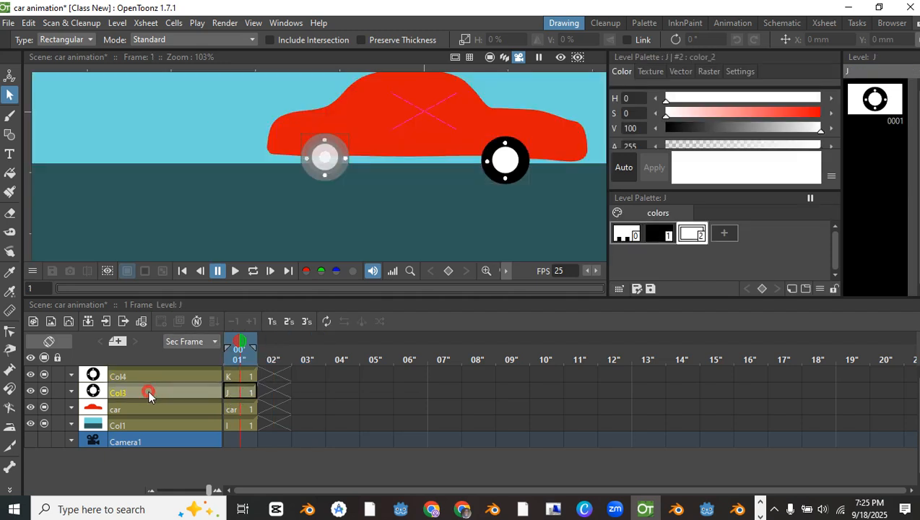
{"action": "scroll", "coordinate": [337, 148], "scroll_direction": "up", "scroll_amount": 2}
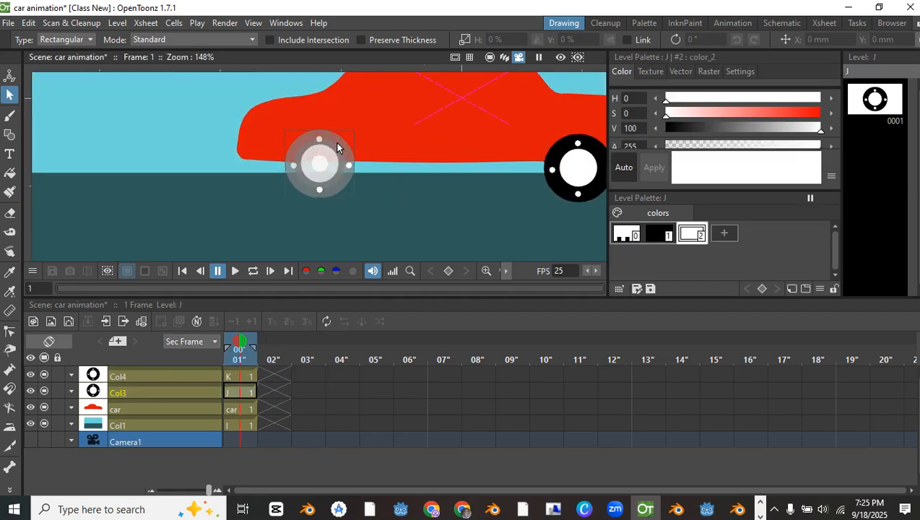
{"action": "left_click", "coordinate": [661, 233]}
{"action": "left_click", "coordinate": [697, 235]}
{"action": "left_click", "coordinate": [875, 101]}
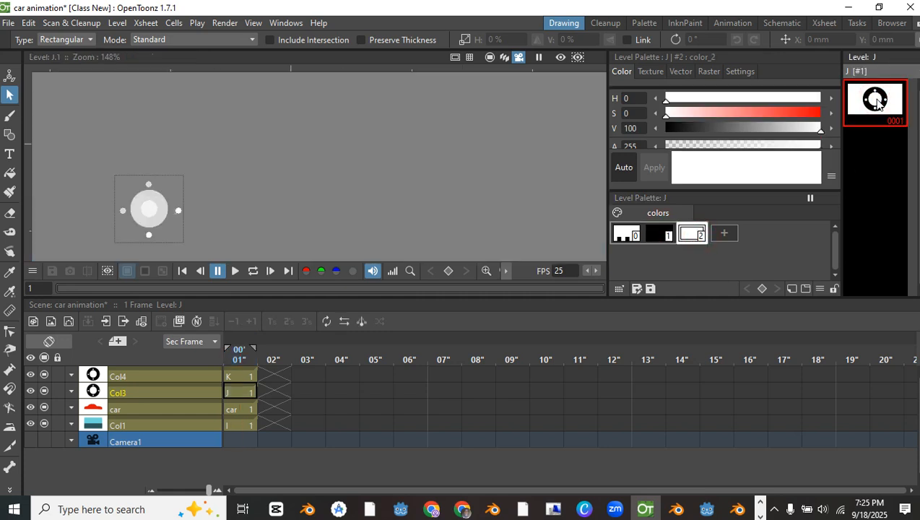
Open level K's drawing, select and copy the complete wheel, and return to the scene view at frame 1
{"action": "left_click", "coordinate": [857, 71]}
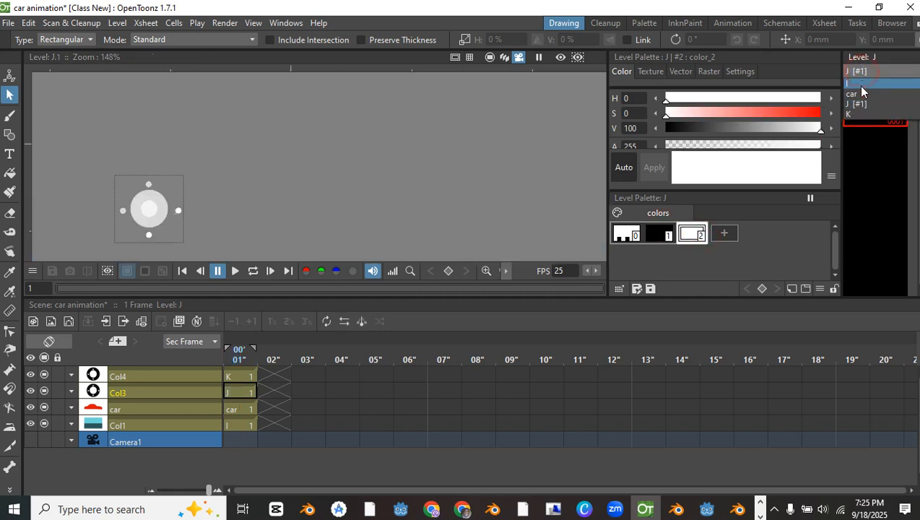
{"action": "left_click", "coordinate": [856, 87]}
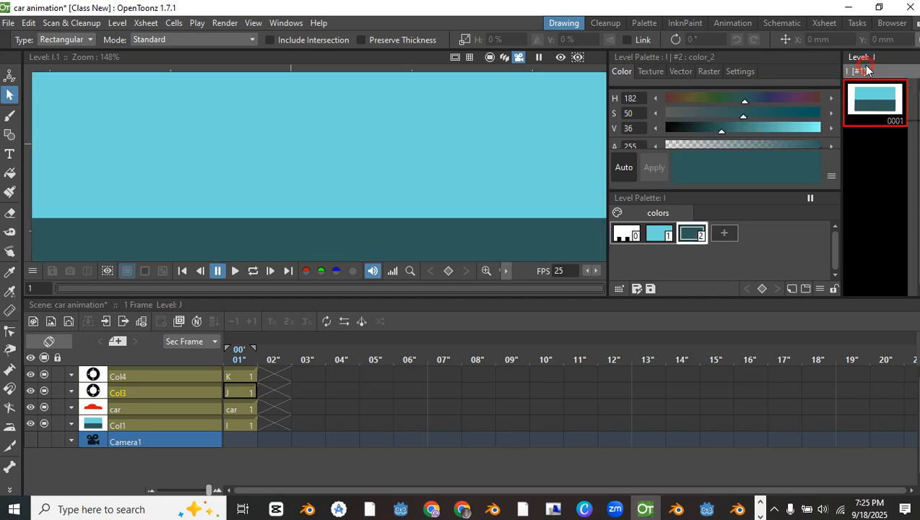
{"action": "left_click", "coordinate": [857, 72]}
{"action": "left_click", "coordinate": [859, 111]}
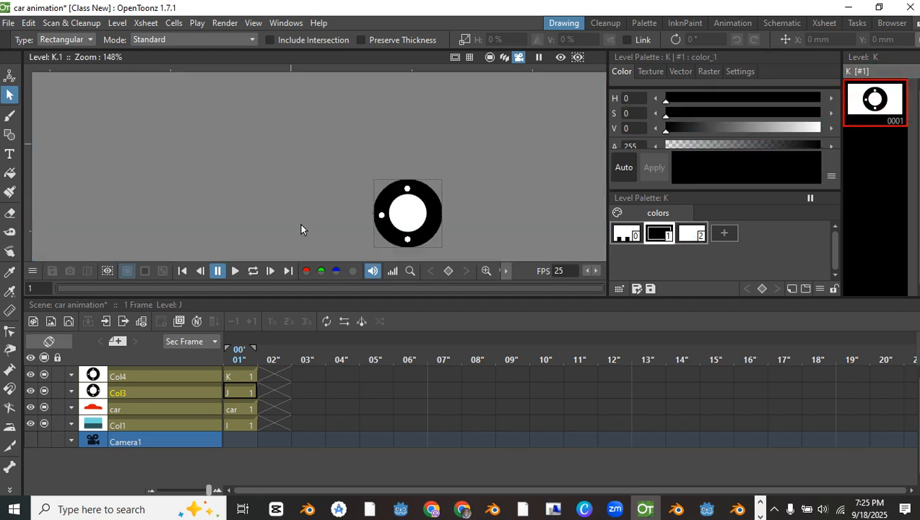
{"action": "scroll", "coordinate": [302, 218], "scroll_direction": "down", "scroll_amount": 1}
{"action": "left_click", "coordinate": [416, 203]}
{"action": "mouse_move", "coordinate": [416, 179]}
{"action": "left_mouse_down"}
{"action": "mouse_move", "coordinate": [385, 138]}
{"action": "mouse_move", "coordinate": [420, 186]}
{"action": "left_mouse_up"}
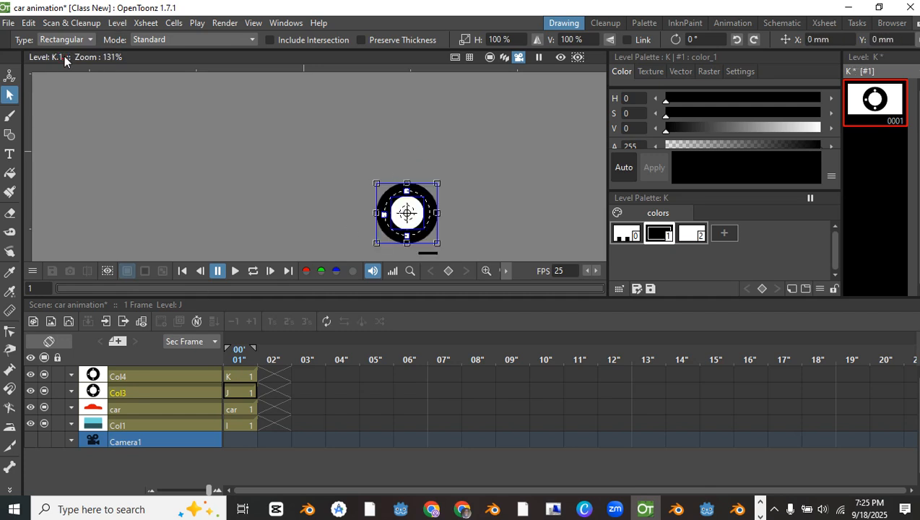
{"action": "key", "text": "grave"}
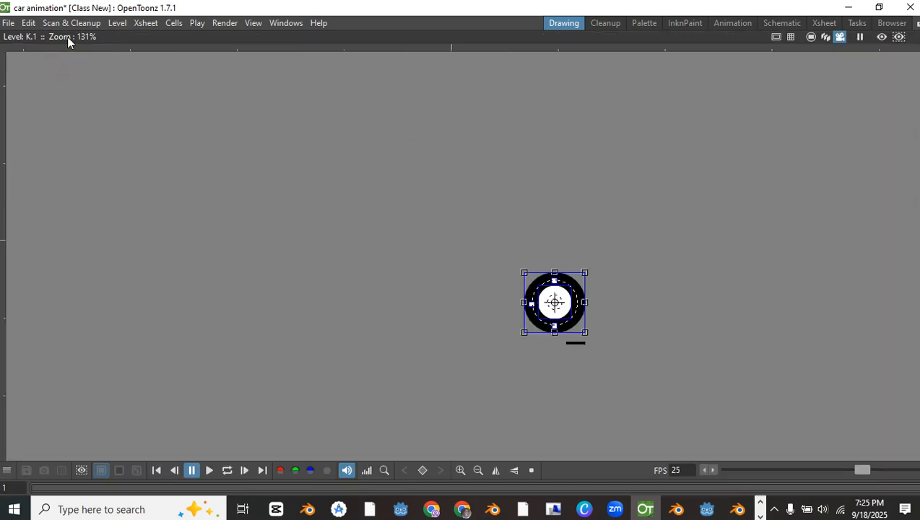
{"action": "key", "text": "grave"}
{"action": "left_click", "coordinate": [103, 377]}
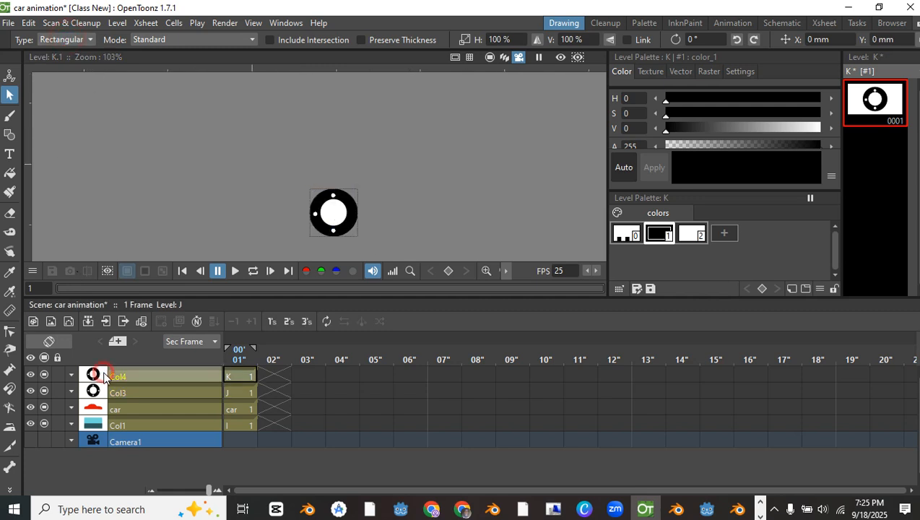
{"action": "left_click_drag", "start_coordinate": [298, 158], "coordinate": [357, 235]}
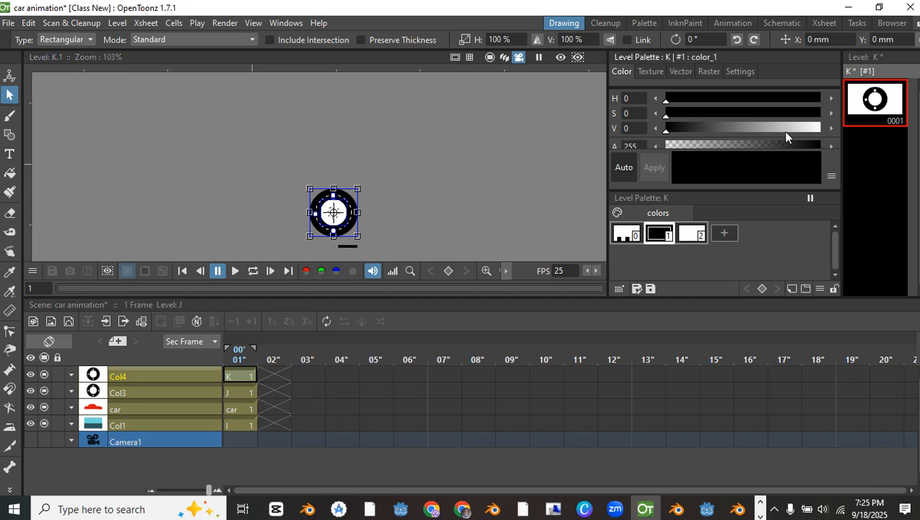
{"action": "left_click", "coordinate": [239, 339]}
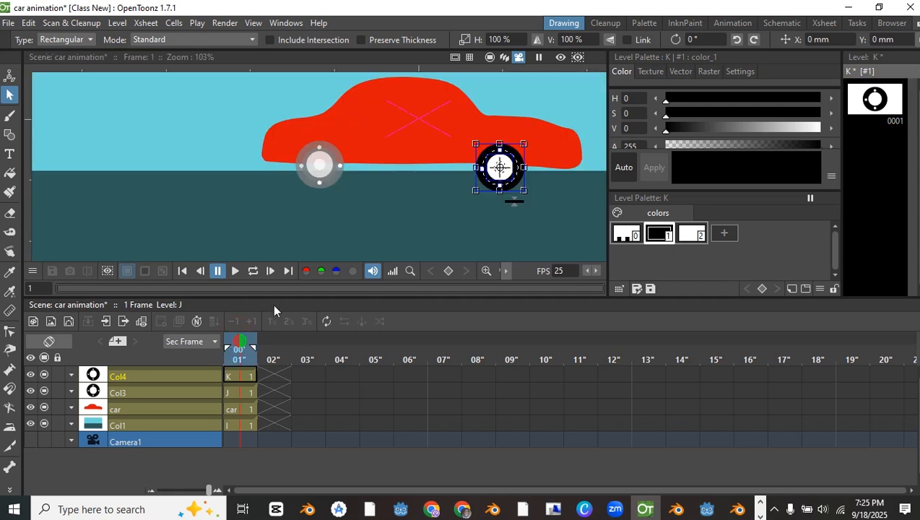
Hide the faded left wheel in Col3 from the camera stand, keeping Col4's wheel visible
{"action": "left_click", "coordinate": [370, 187]}
{"action": "left_click", "coordinate": [31, 392]}
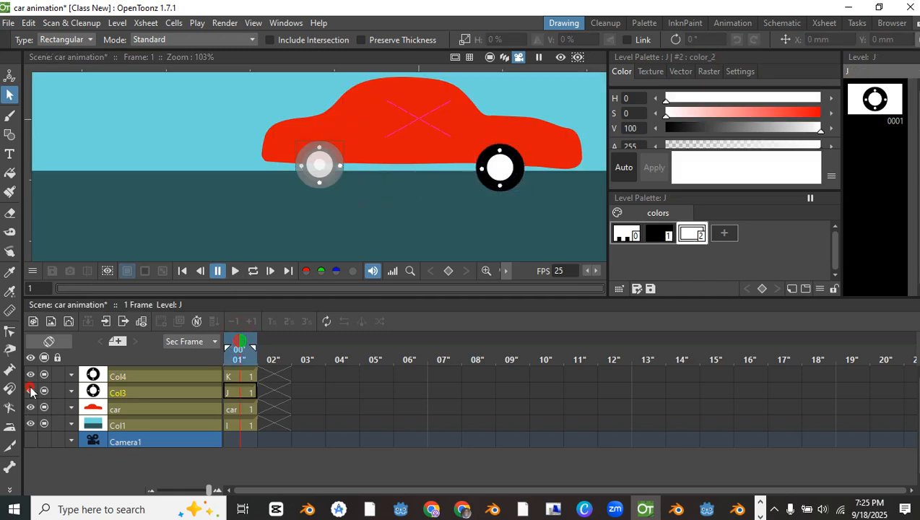
{"action": "left_click", "coordinate": [32, 382]}
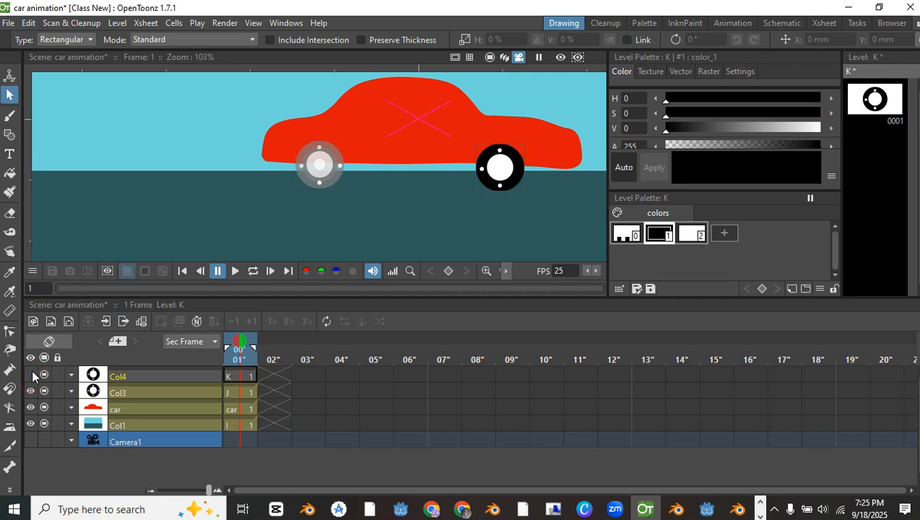
{"action": "left_click", "coordinate": [42, 374]}
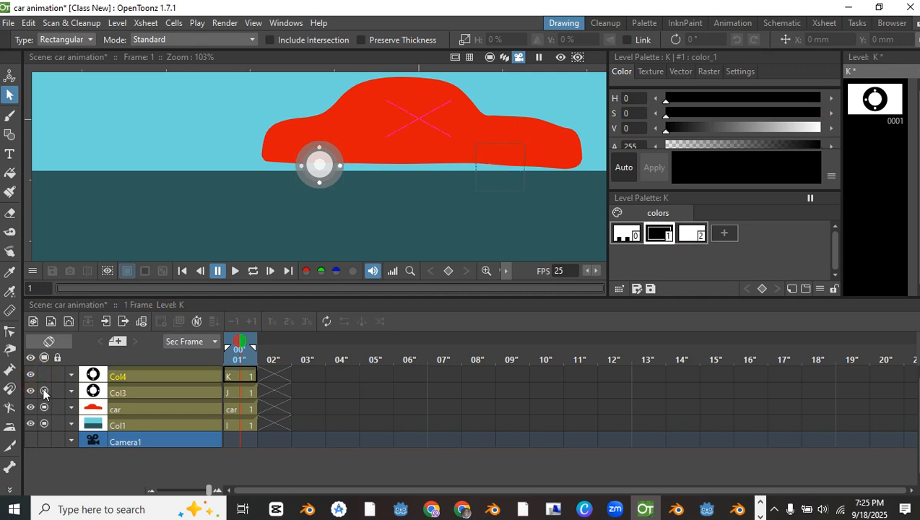
{"action": "left_click", "coordinate": [43, 388]}
{"action": "left_click", "coordinate": [44, 375]}
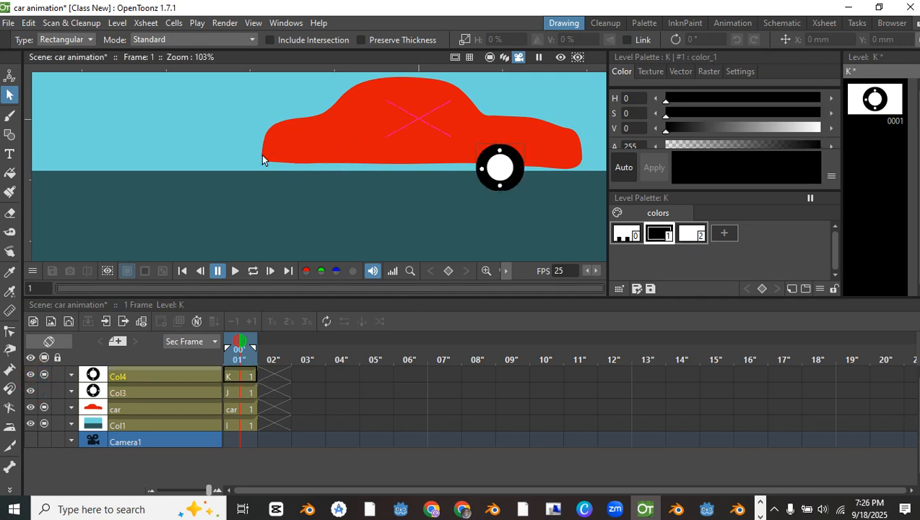
Create a Toonz Vector Level named L and paste the copied wheel into it
{"action": "left_click", "coordinate": [69, 323]}
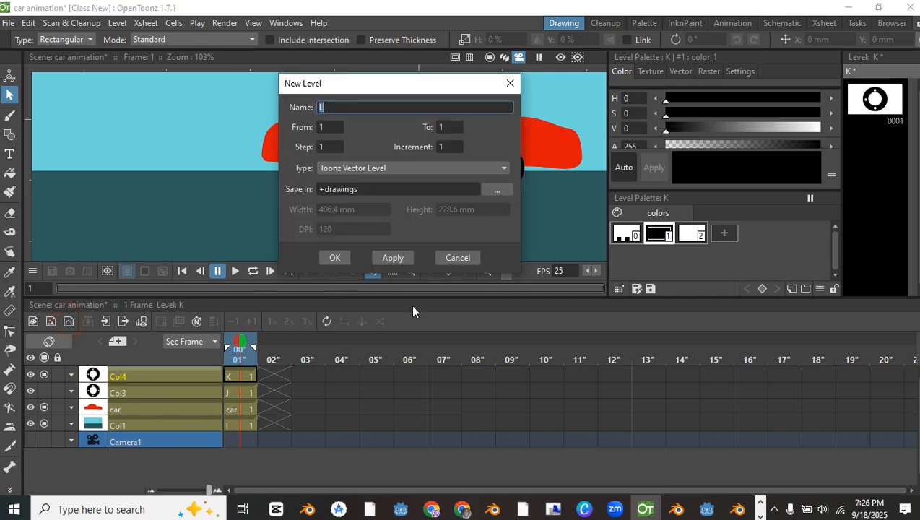
{"action": "left_click", "coordinate": [335, 258]}
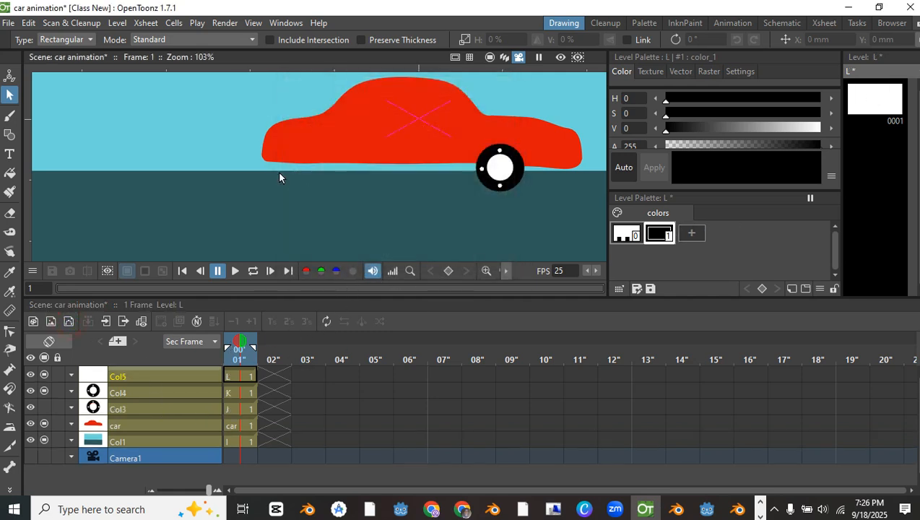
{"action": "key", "text": "ctrl+v"}
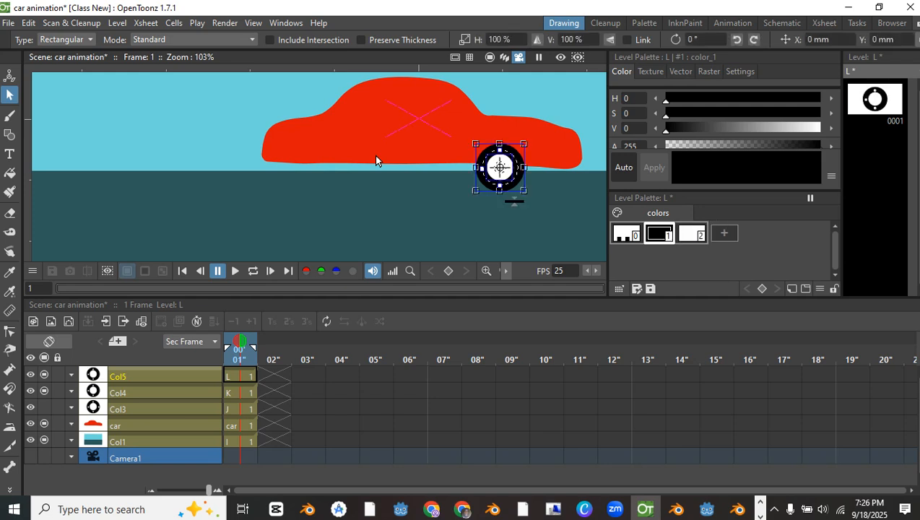
Move the pasted wheel about 56 mm left to sit under the car's left end, and save the scene
{"action": "left_click_drag", "start_coordinate": [504, 156], "coordinate": [329, 162]}
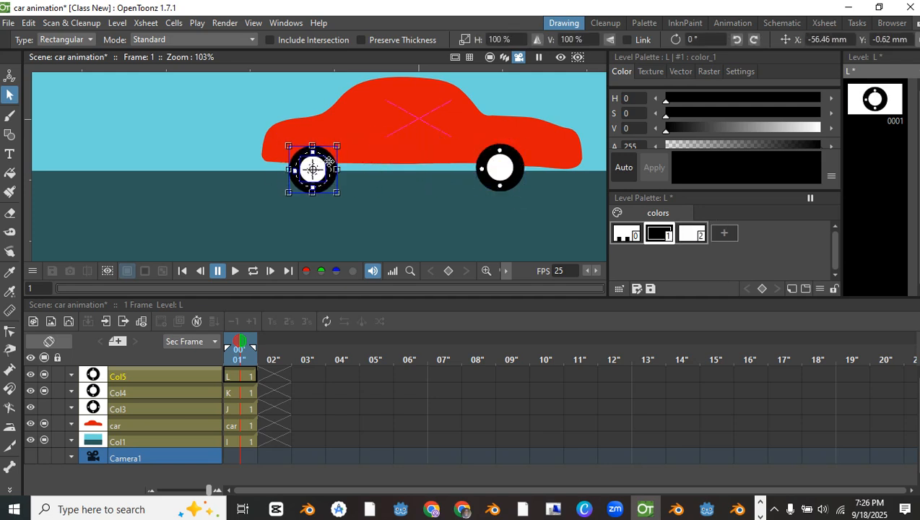
{"action": "left_click", "coordinate": [406, 199]}
{"action": "scroll", "coordinate": [407, 199], "scroll_direction": "up", "scroll_amount": 2}
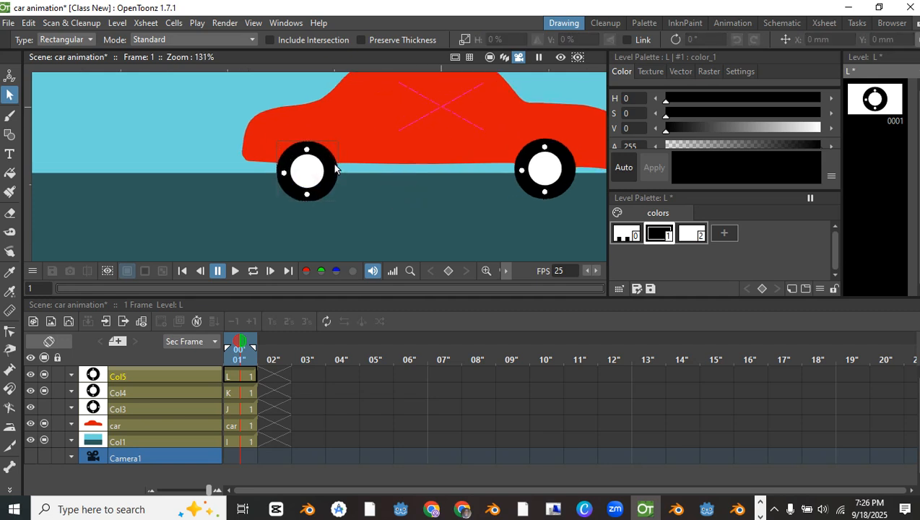
{"action": "scroll", "coordinate": [492, 176], "scroll_direction": "down", "scroll_amount": 3}
{"action": "key", "text": "ctrl+s"}
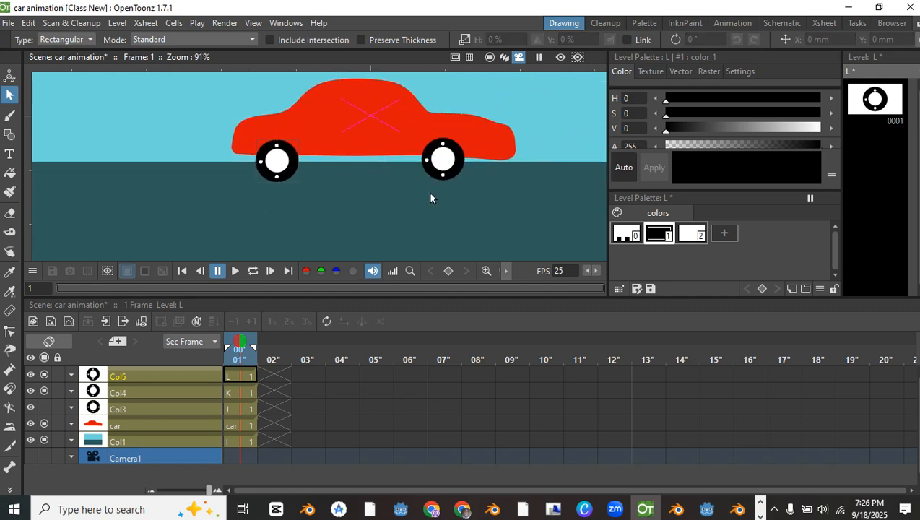
Draw a small white circle in color_2 on the right side of the left wheel's tyre
{"action": "scroll", "coordinate": [289, 155], "scroll_direction": "up", "scroll_amount": 4}
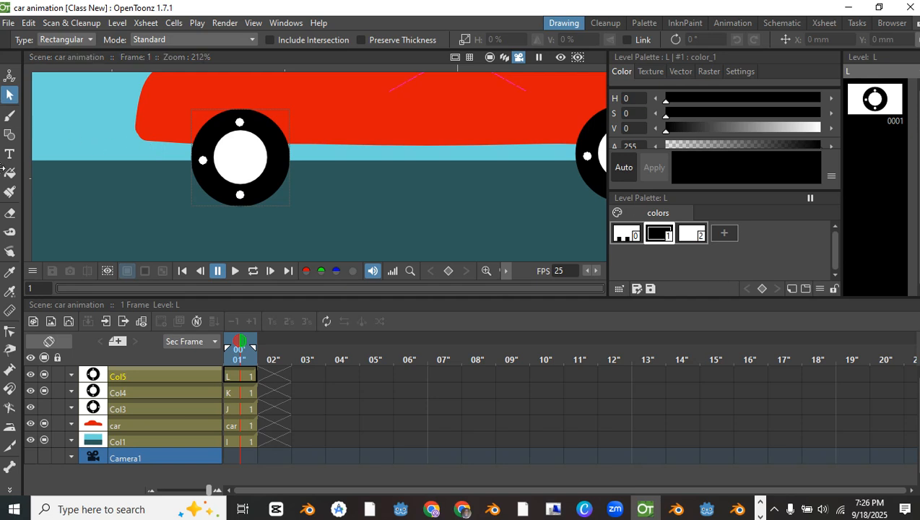
{"action": "left_click", "coordinate": [10, 135]}
{"action": "scroll", "coordinate": [284, 156], "scroll_direction": "up", "scroll_amount": 3}
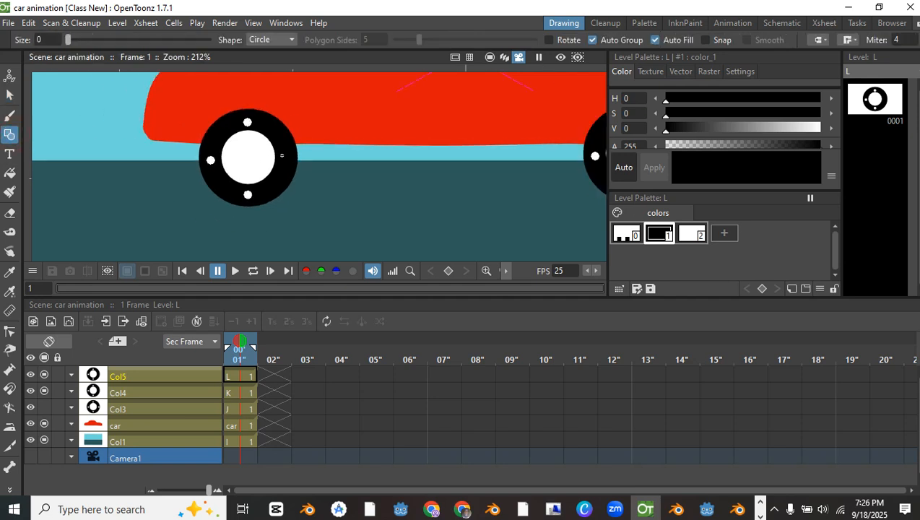
{"action": "left_click_drag", "start_coordinate": [285, 154], "coordinate": [299, 161]}
{"action": "left_click", "coordinate": [691, 237]}
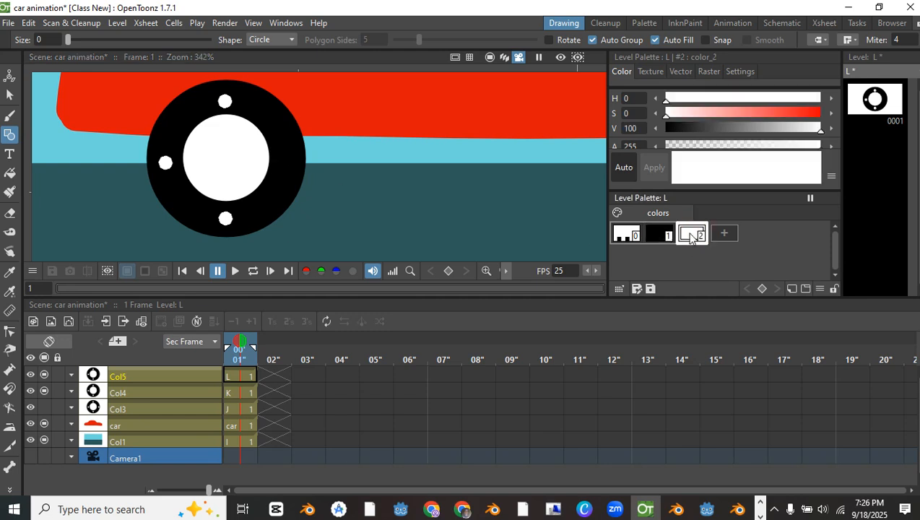
{"action": "scroll", "coordinate": [253, 166], "scroll_direction": "up", "scroll_amount": 1}
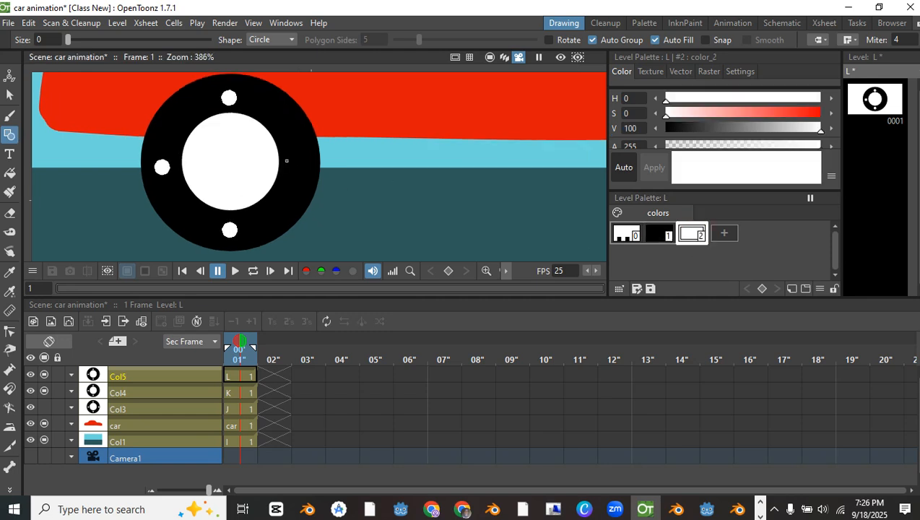
{"action": "left_click_drag", "start_coordinate": [296, 157], "coordinate": [302, 164]}
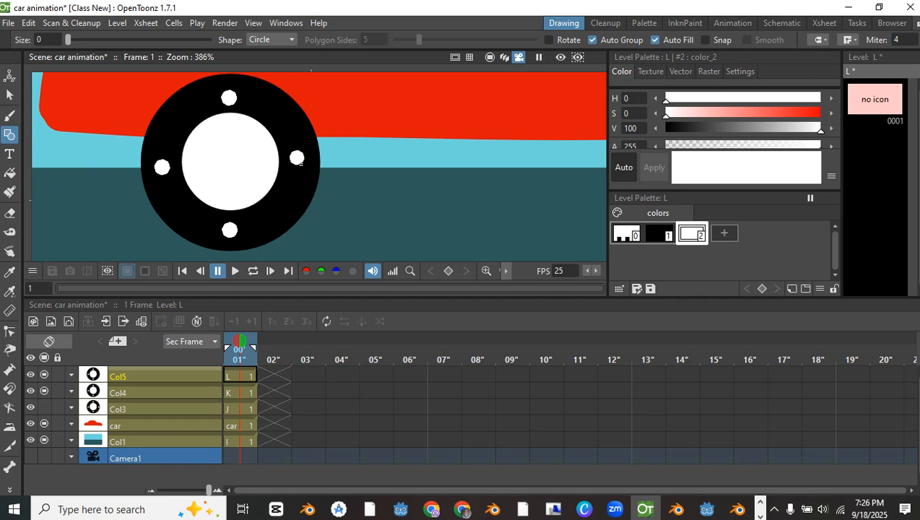
Shift the small white circle on the right side of the left wheel's tyre slightly down and outward
{"action": "left_click", "coordinate": [9, 94]}
{"action": "left_click", "coordinate": [297, 156]}
{"action": "double_click", "coordinate": [297, 157]}
{"action": "left_click_drag", "start_coordinate": [297, 156], "coordinate": [302, 163]}
{"action": "left_click", "coordinate": [361, 232]}
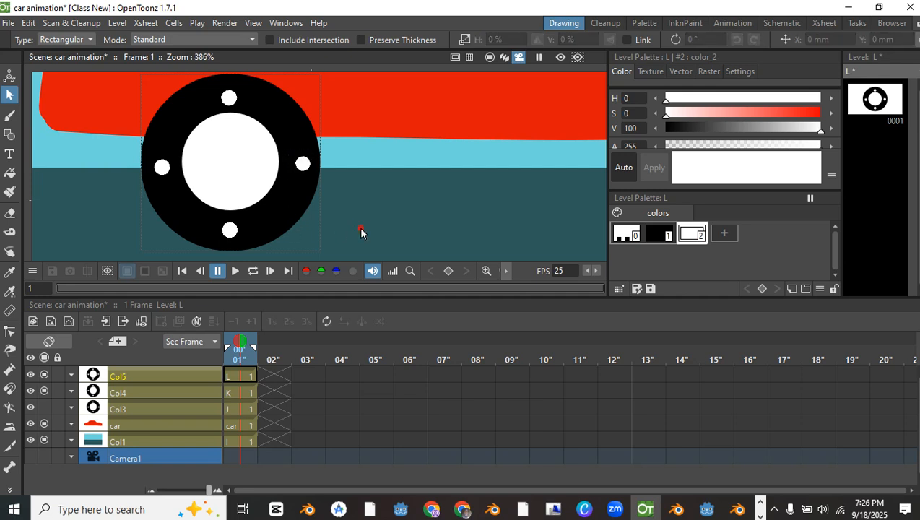
Group the left wheel with its new small white circle
{"action": "left_click", "coordinate": [166, 174]}
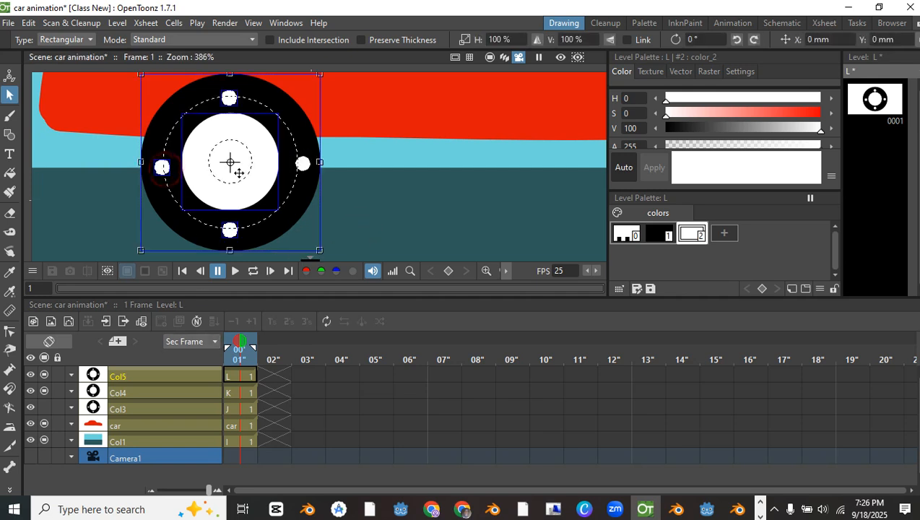
{"action": "right_click", "coordinate": [302, 167]}
{"action": "left_click", "coordinate": [349, 31]}
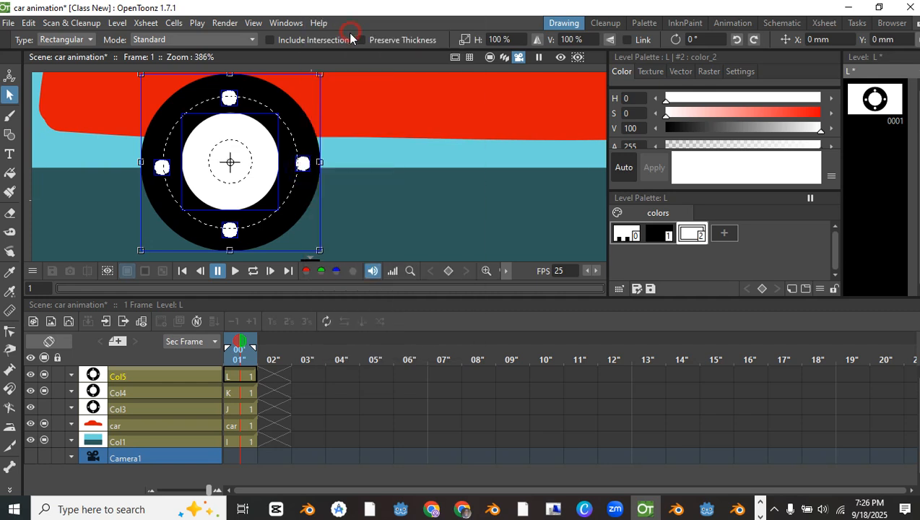
{"action": "left_click", "coordinate": [388, 238]}
Draw a small white circle in color_2 on the right side of the right wheel's tyre in Col4
{"action": "scroll", "coordinate": [387, 235], "scroll_direction": "down", "scroll_amount": 4}
{"action": "left_click_drag", "start_coordinate": [404, 193], "coordinate": [78, 150]}
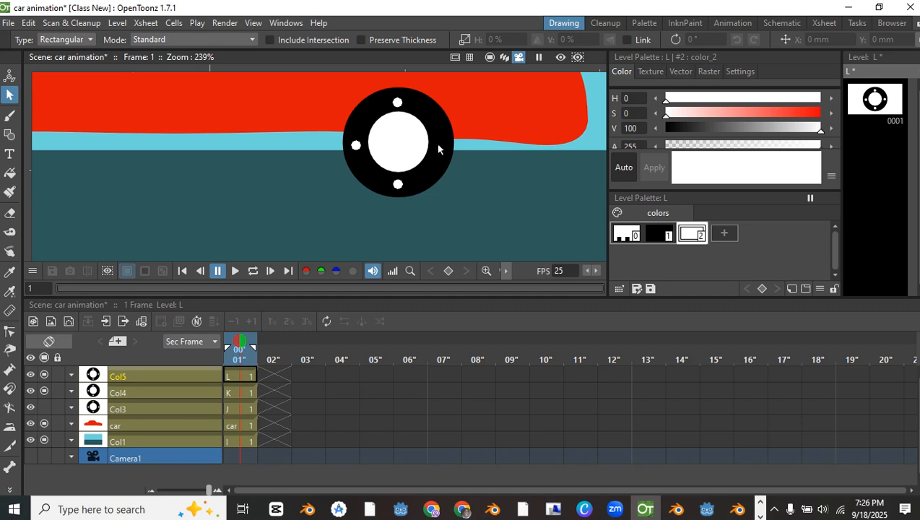
{"action": "scroll", "coordinate": [108, 160], "scroll_direction": "down", "scroll_amount": 2}
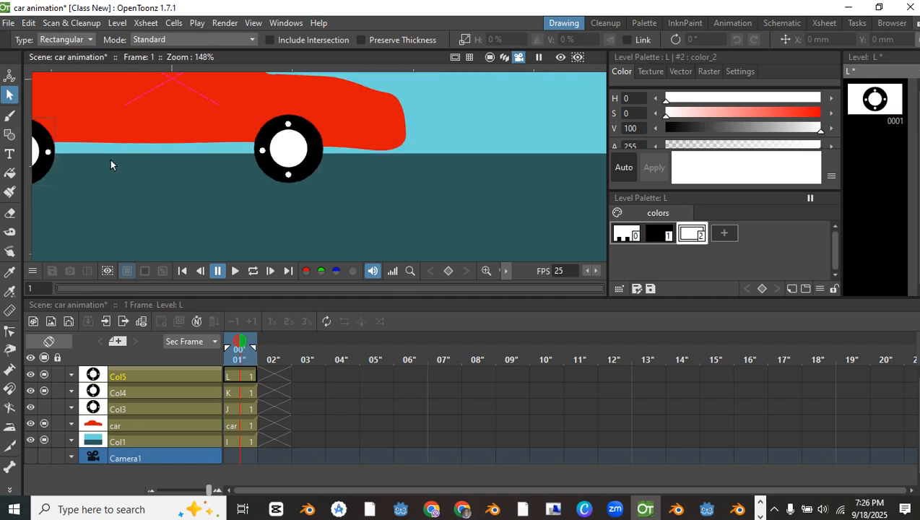
{"action": "left_click_drag", "start_coordinate": [109, 161], "coordinate": [233, 185]}
{"action": "left_click", "coordinate": [10, 134]}
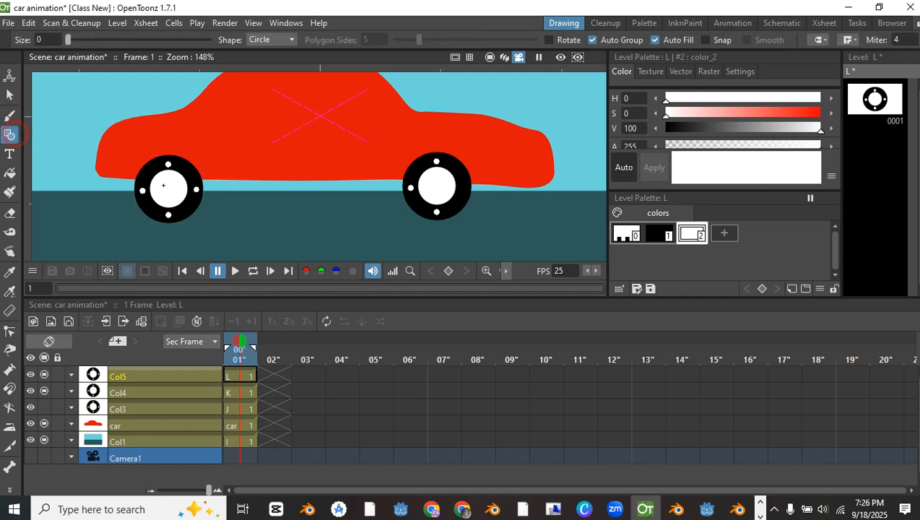
{"action": "scroll", "coordinate": [318, 162], "scroll_direction": "up", "scroll_amount": 6}
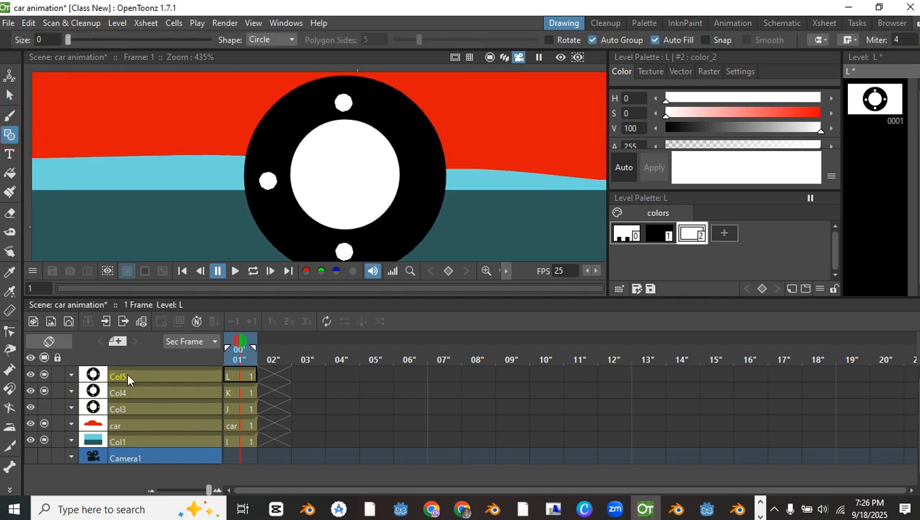
{"action": "left_click", "coordinate": [45, 390]}
{"action": "left_click", "coordinate": [45, 390]}
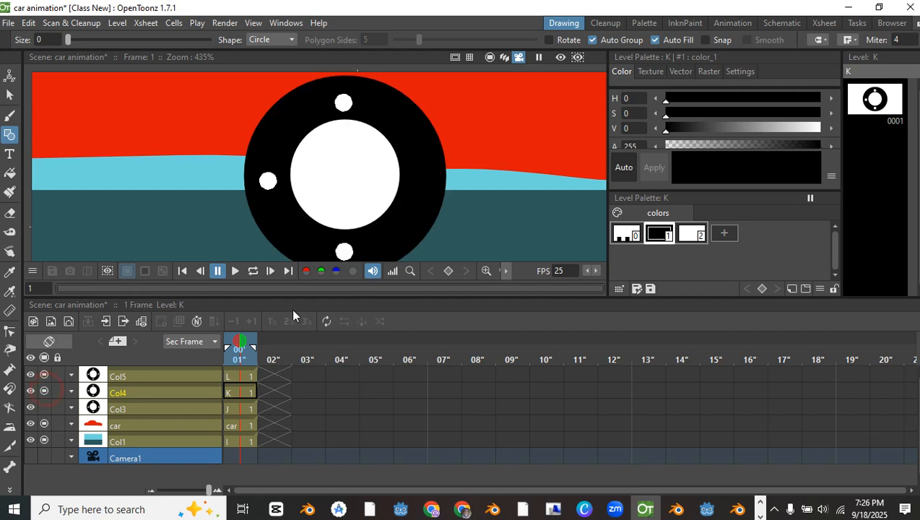
{"action": "left_click", "coordinate": [155, 394]}
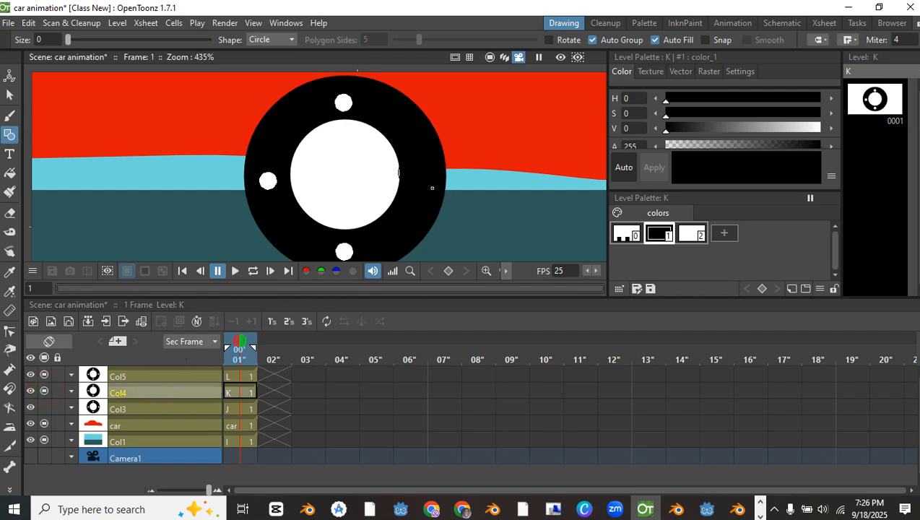
{"action": "left_click", "coordinate": [686, 239]}
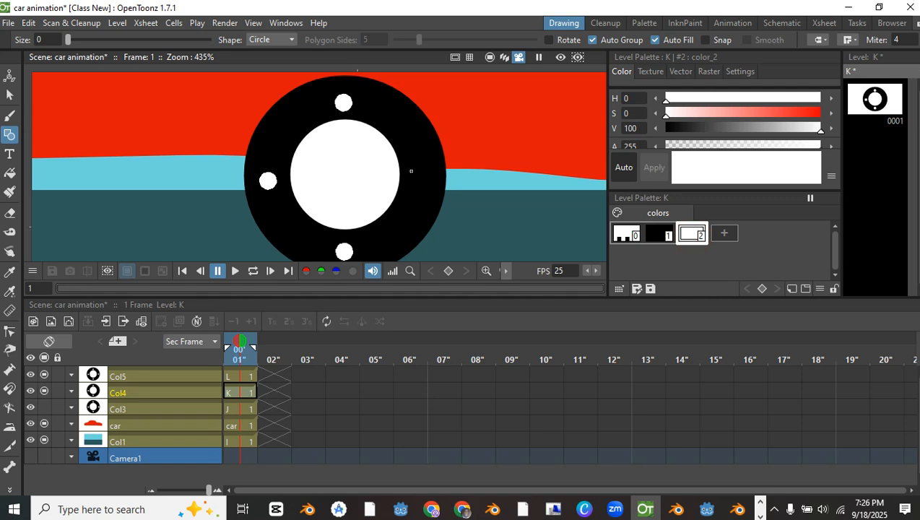
{"action": "left_click_drag", "start_coordinate": [420, 172], "coordinate": [430, 172]}
Move the new circle on the right wheel about 0.48 mm down and group it with the wheel
{"action": "left_click", "coordinate": [9, 95]}
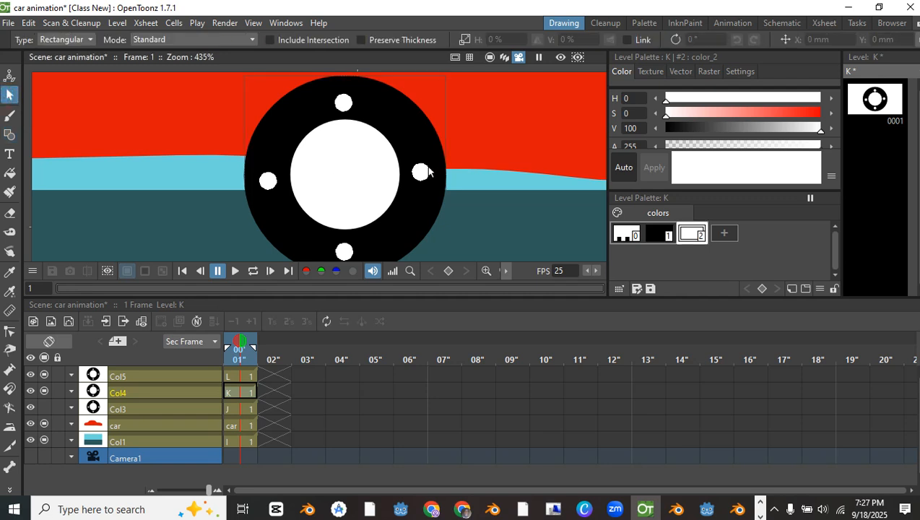
{"action": "left_click", "coordinate": [426, 172]}
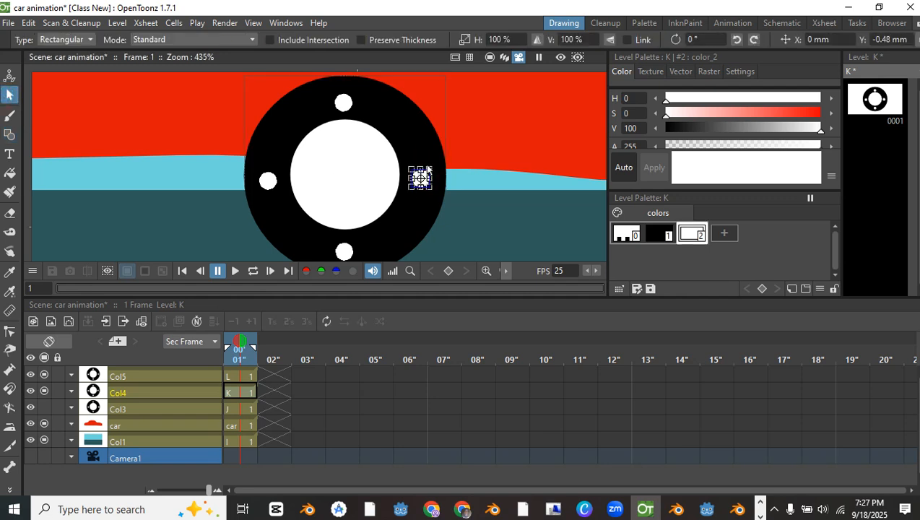
{"action": "left_click", "coordinate": [263, 121]}
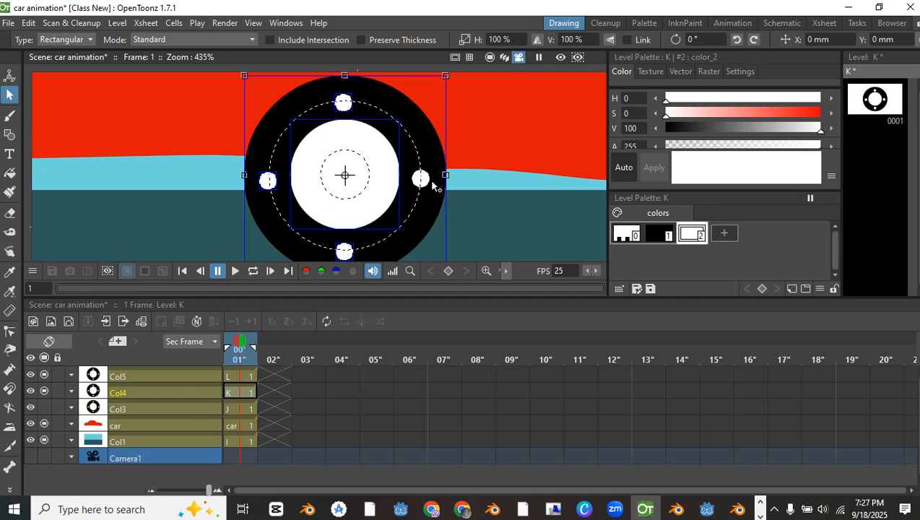
{"action": "right_click", "coordinate": [427, 179]}
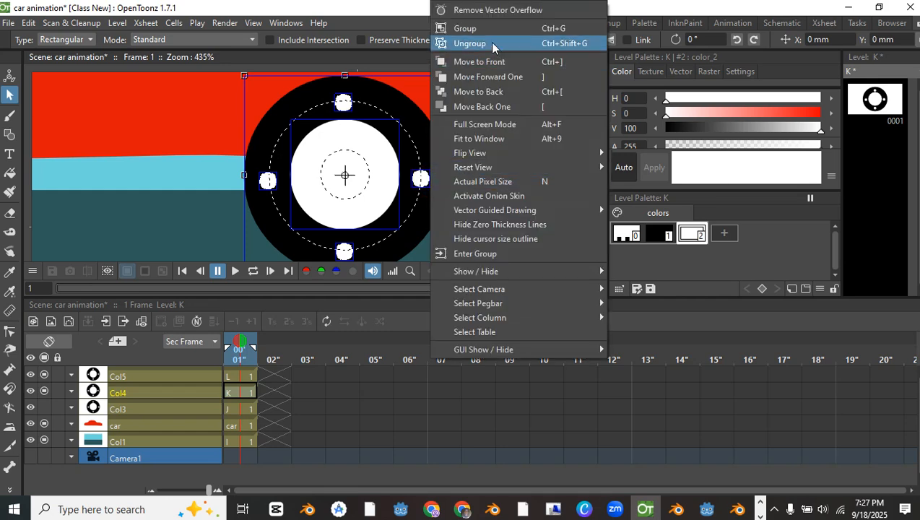
{"action": "left_click", "coordinate": [471, 27]}
Save the car animation scene
{"action": "scroll", "coordinate": [426, 144], "scroll_direction": "down", "scroll_amount": 8}
{"action": "scroll", "coordinate": [312, 169], "scroll_direction": "up", "scroll_amount": 3}
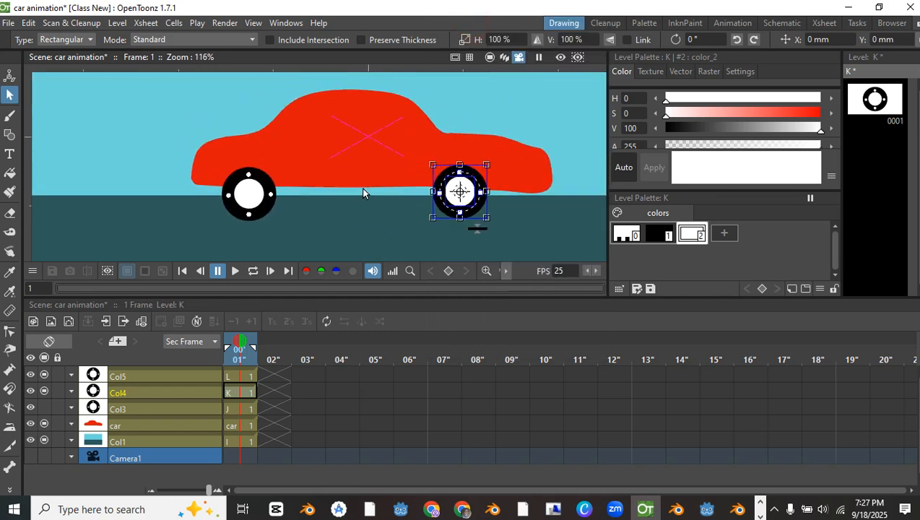
{"action": "scroll", "coordinate": [312, 169], "scroll_direction": "down", "scroll_amount": 4}
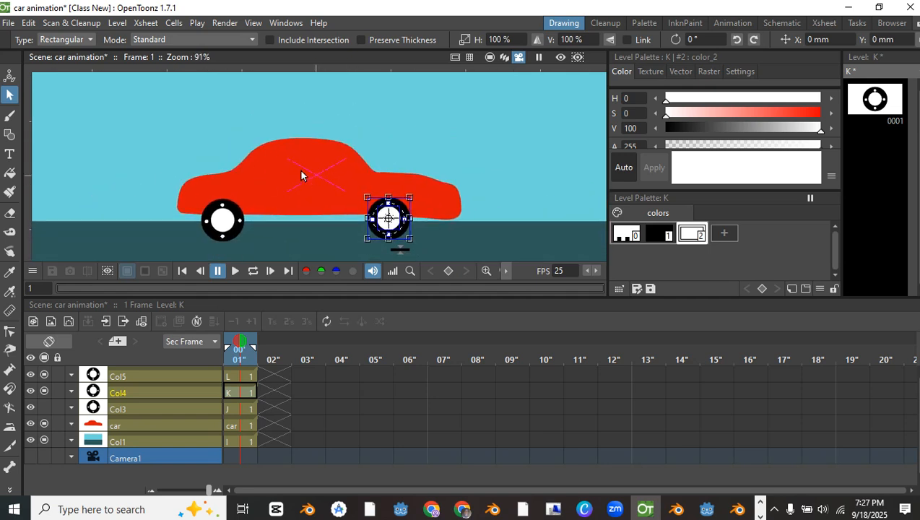
{"action": "scroll", "coordinate": [199, 187], "scroll_direction": "up", "scroll_amount": 3}
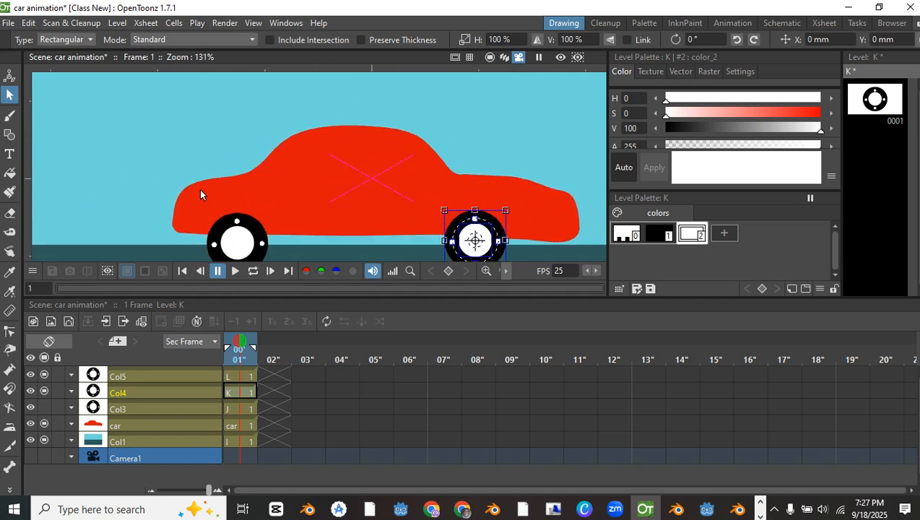
{"action": "key", "text": "ctrl+s"}
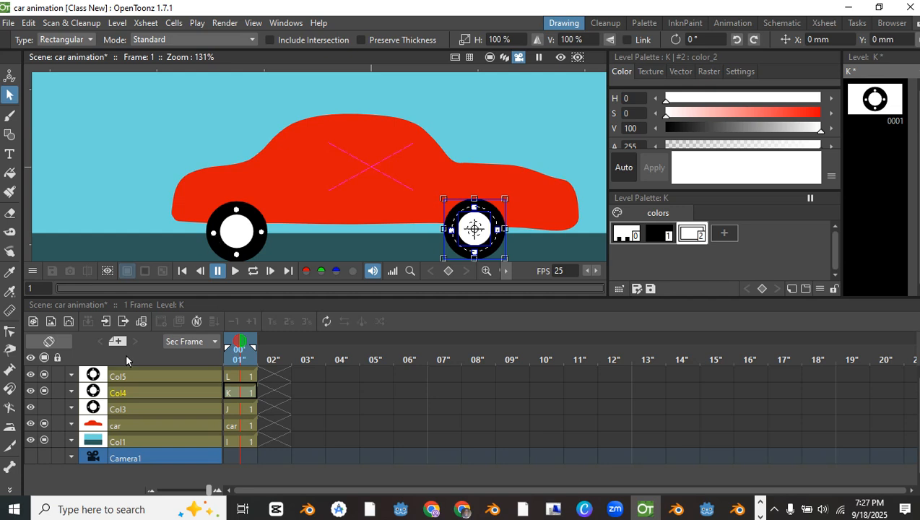
Set the Animate tool to Center and move the car column's center to about X -6.01 mm, Y -3.1 mm
{"action": "left_click", "coordinate": [9, 75]}
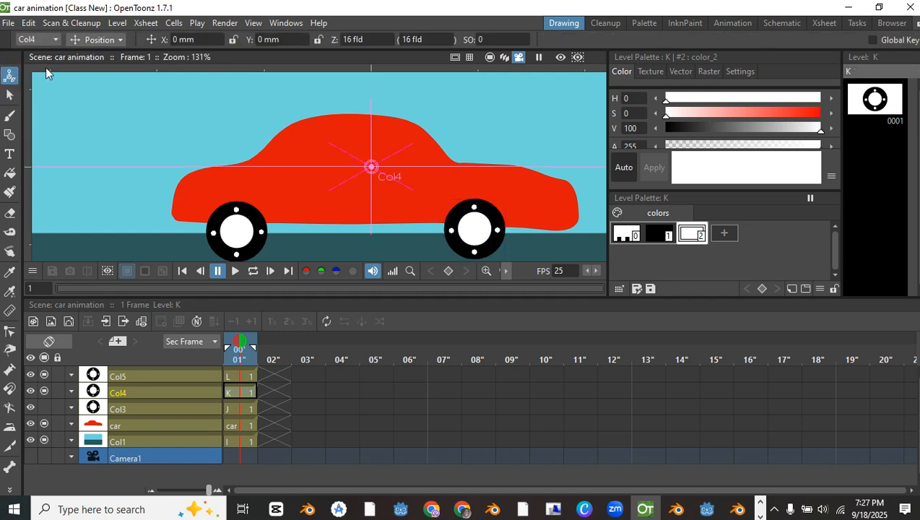
{"action": "left_click", "coordinate": [94, 40]}
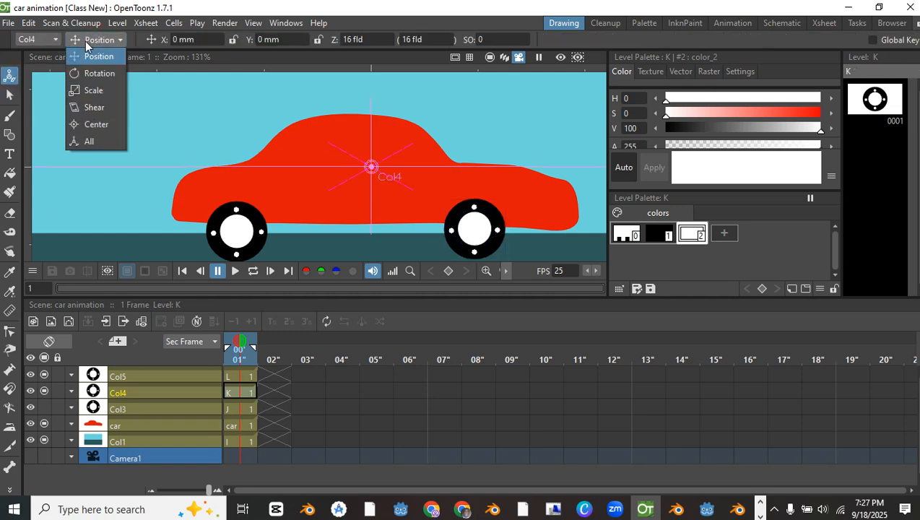
{"action": "left_click", "coordinate": [95, 125]}
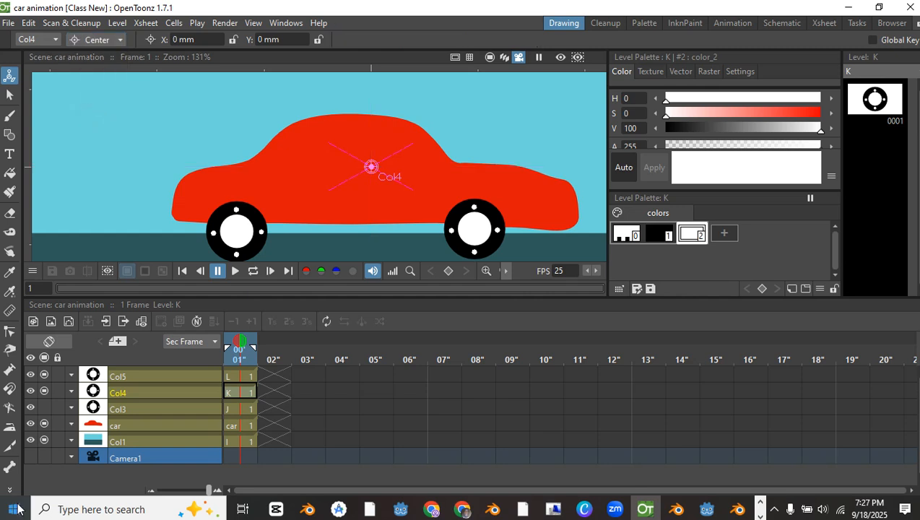
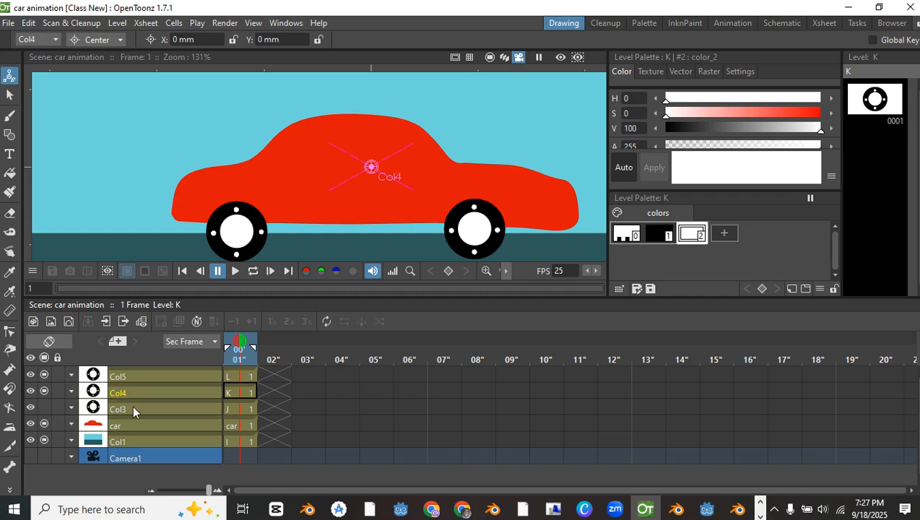
{"action": "left_click", "coordinate": [103, 431]}
{"action": "scroll", "coordinate": [316, 191], "scroll_direction": "up", "scroll_amount": 3}
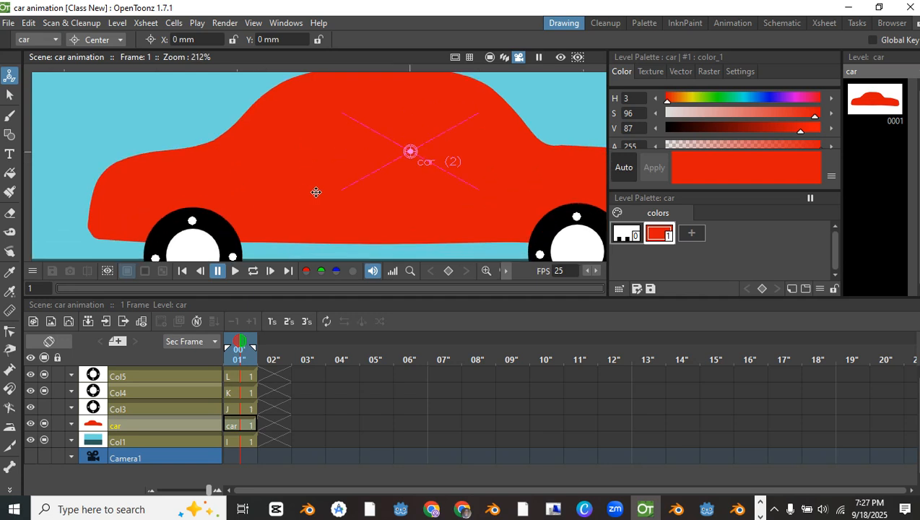
{"action": "scroll", "coordinate": [477, 148], "scroll_direction": "down", "scroll_amount": 4}
{"action": "left_click_drag", "start_coordinate": [442, 149], "coordinate": [419, 162]}
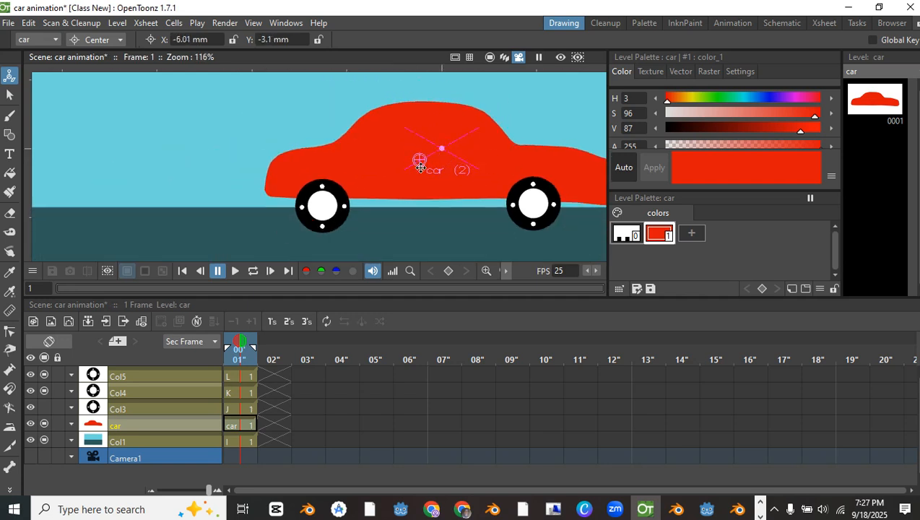
Move Col4's center to the right wheel's middle, about X 24.58, Y -14.75 mm, and Col5's to the left wheel's, about X -31.87, Y -15.3 mm
{"action": "left_click", "coordinate": [117, 392]}
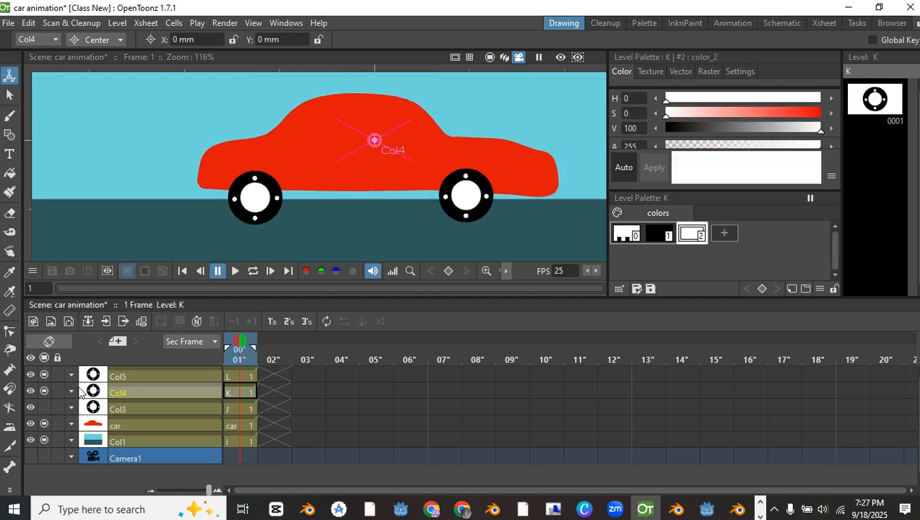
{"action": "left_click", "coordinate": [43, 393]}
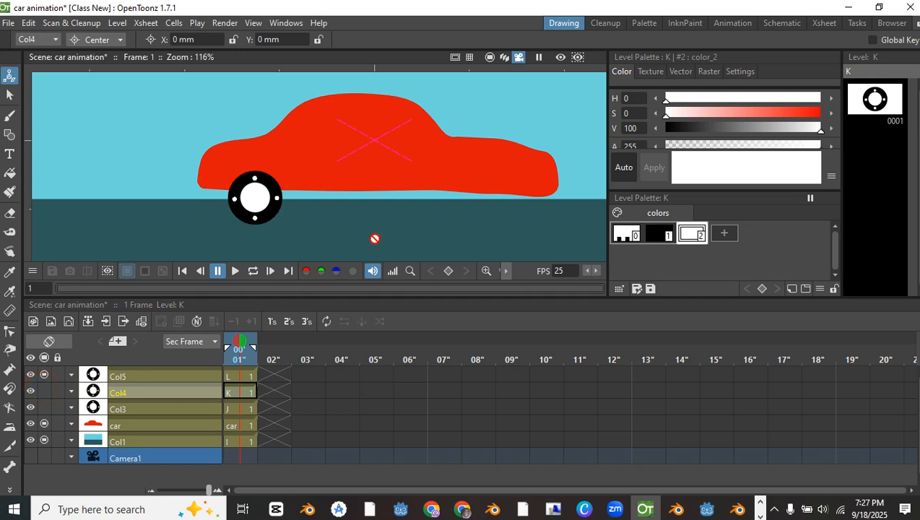
{"action": "left_click", "coordinate": [44, 390]}
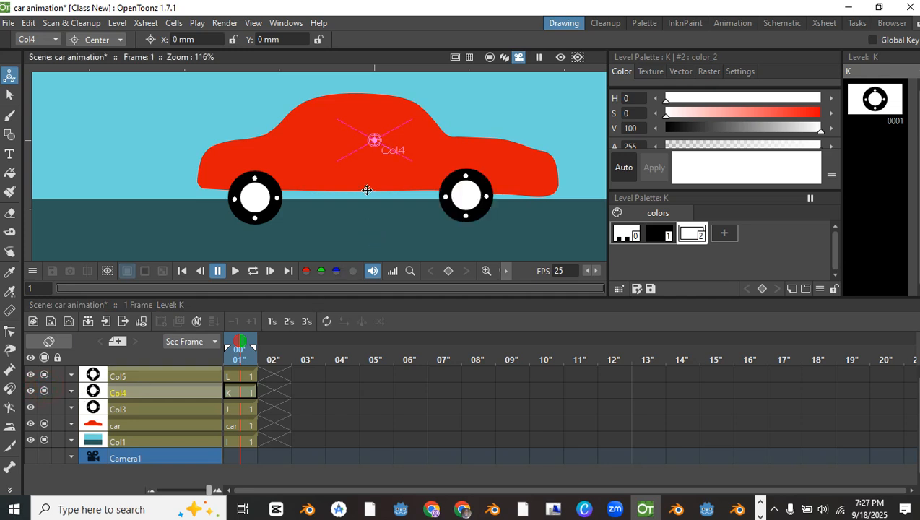
{"action": "left_click_drag", "start_coordinate": [375, 140], "coordinate": [466, 195]}
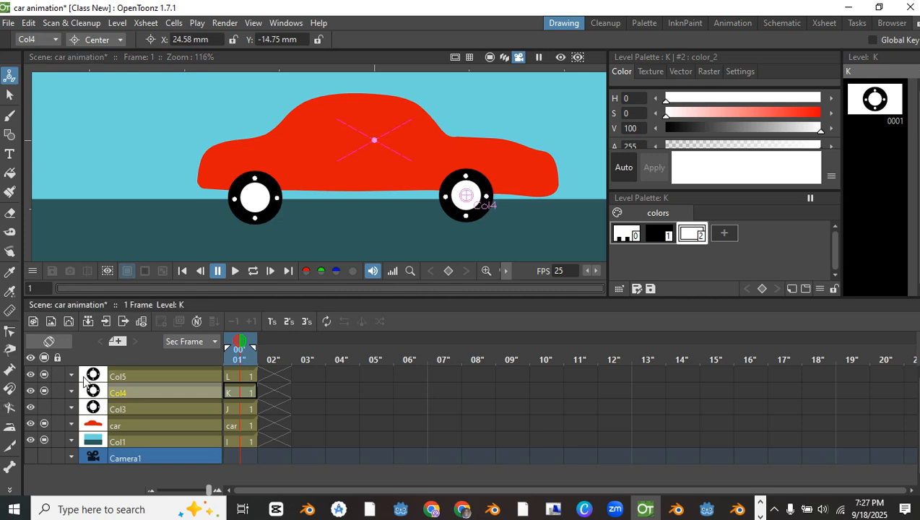
{"action": "left_click", "coordinate": [119, 376]}
{"action": "left_click_drag", "start_coordinate": [374, 138], "coordinate": [255, 196]}
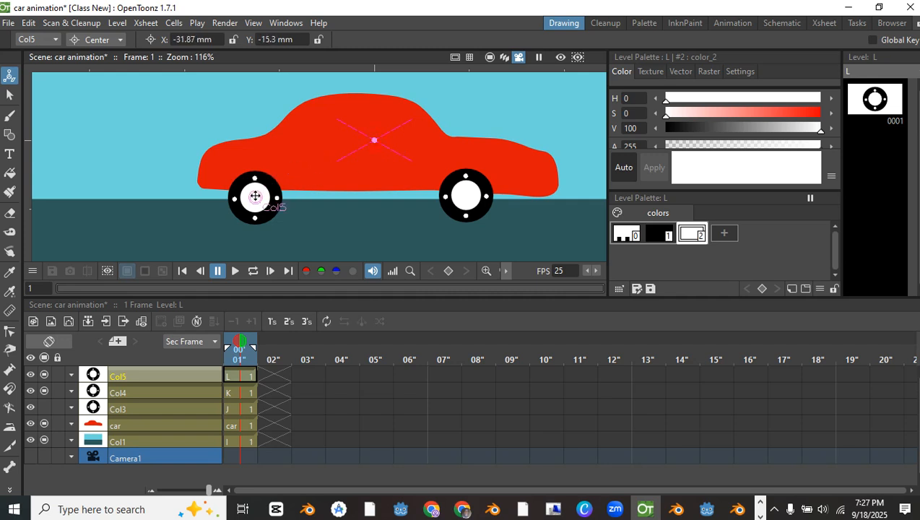
Check the center positions of the Col4, Col5 and car columns against the drawing
{"action": "left_click", "coordinate": [167, 390]}
{"action": "left_click", "coordinate": [169, 377]}
{"action": "left_click", "coordinate": [166, 388]}
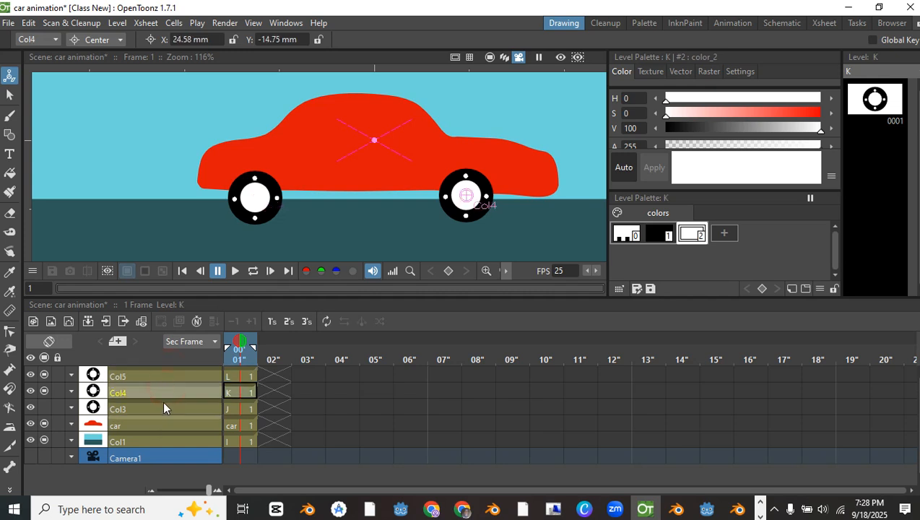
{"action": "scroll", "coordinate": [333, 178], "scroll_direction": "up", "scroll_amount": 2}
{"action": "left_click", "coordinate": [132, 424]}
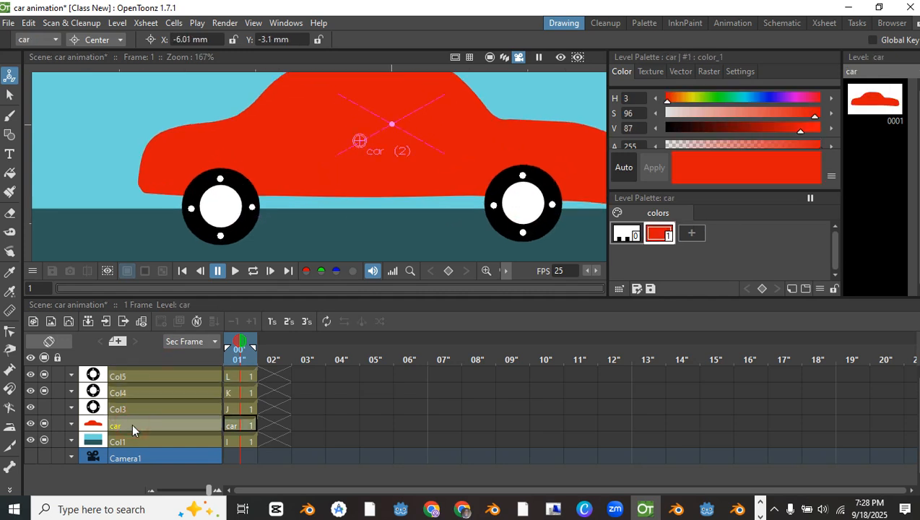
{"action": "scroll", "coordinate": [407, 141], "scroll_direction": "down", "scroll_amount": 4}
{"action": "scroll", "coordinate": [407, 142], "scroll_direction": "up", "scroll_amount": 1}
{"action": "scroll", "coordinate": [400, 137], "scroll_direction": "up", "scroll_amount": 2}
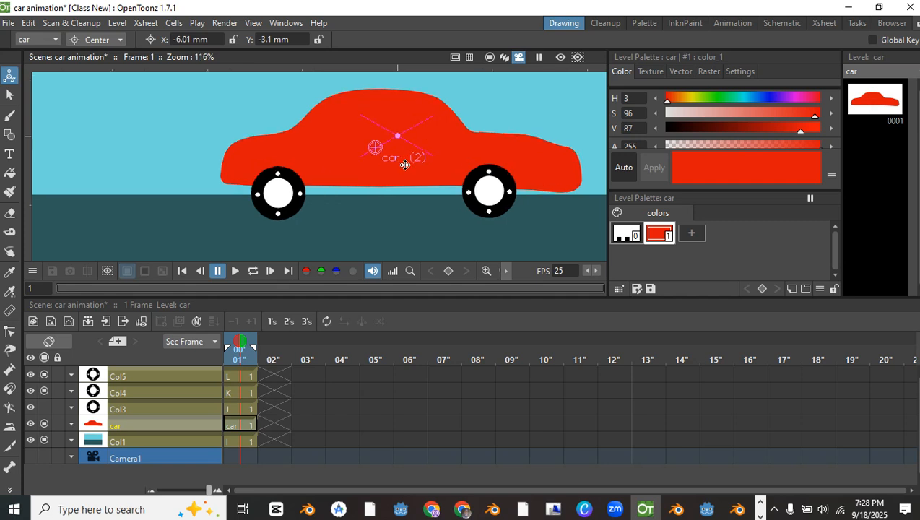
Switch to the Animation workspace and move the Table node up and left, away from Camera1, in the Stage Schematic
{"action": "left_click", "coordinate": [733, 23]}
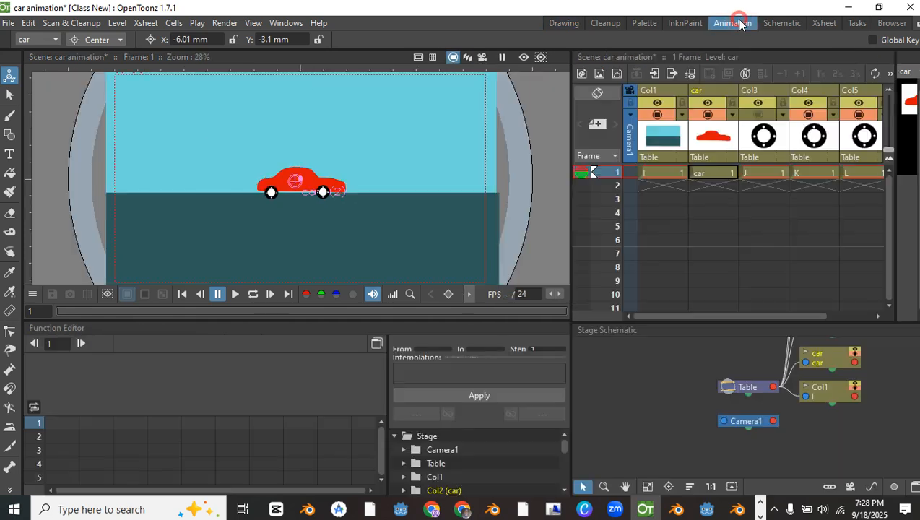
{"action": "scroll", "coordinate": [686, 375], "scroll_direction": "up", "scroll_amount": 5}
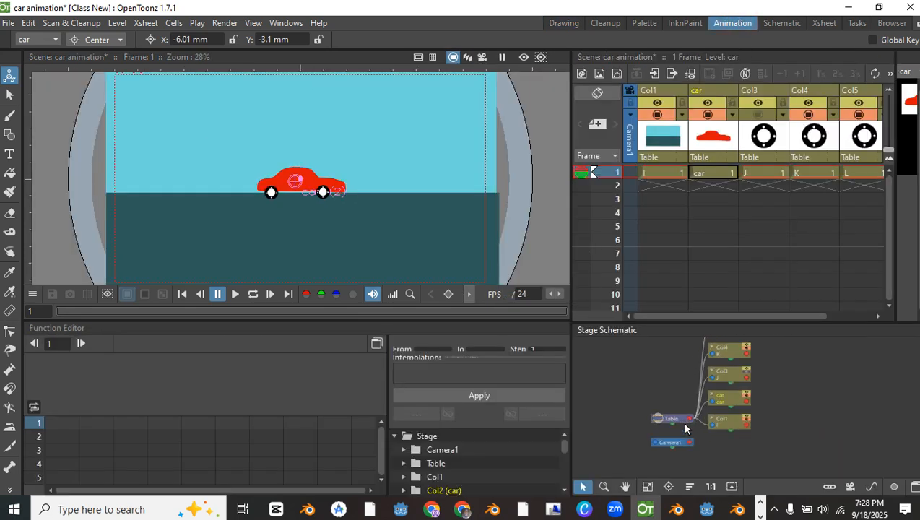
{"action": "left_click", "coordinate": [643, 395]}
{"action": "left_click_drag", "start_coordinate": [643, 390], "coordinate": [599, 351]}
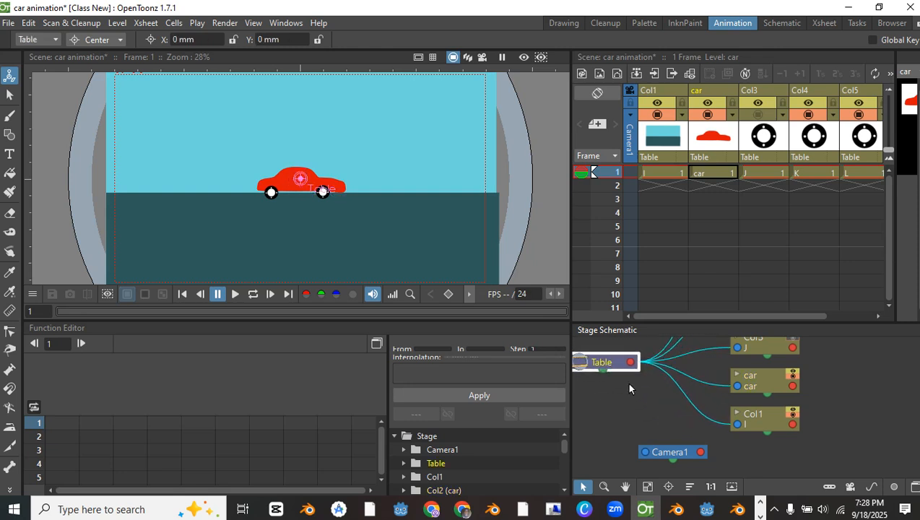
Rename the Col3 column as tyre 1 and return to frame 1
{"action": "scroll", "coordinate": [652, 396], "scroll_direction": "down", "scroll_amount": 4}
{"action": "left_click_drag", "start_coordinate": [672, 380], "coordinate": [673, 435]}
{"action": "scroll", "coordinate": [678, 429], "scroll_direction": "up", "scroll_amount": 5}
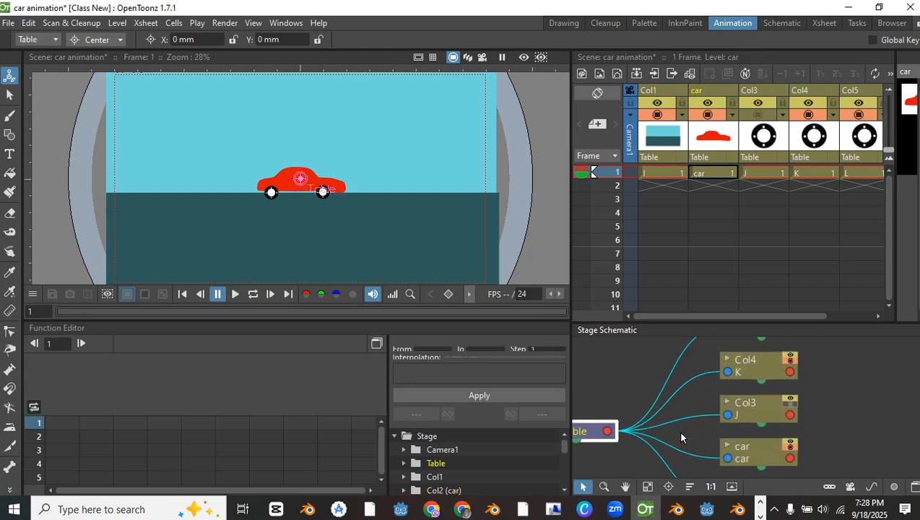
{"action": "double_click", "coordinate": [764, 93]}
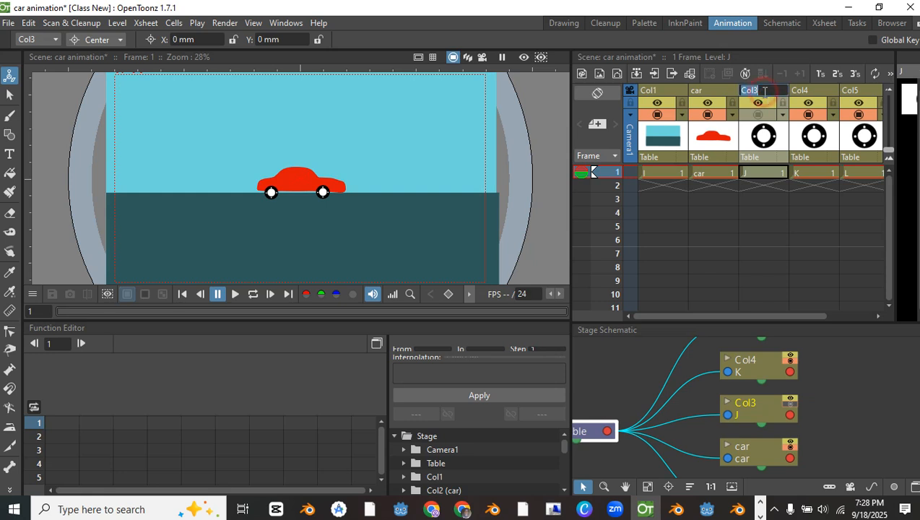
{"action": "type", "text": "tyre 1"}
{"action": "left_click", "coordinate": [814, 227]}
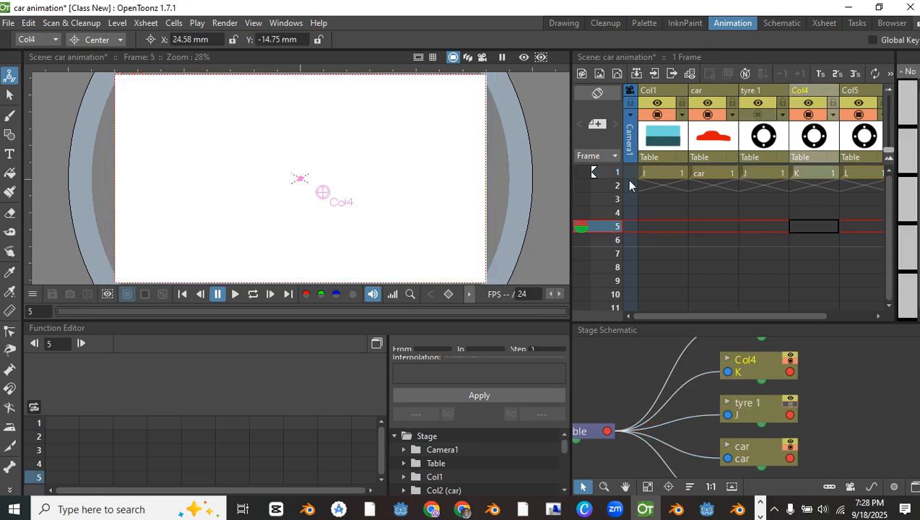
{"action": "left_click", "coordinate": [607, 172]}
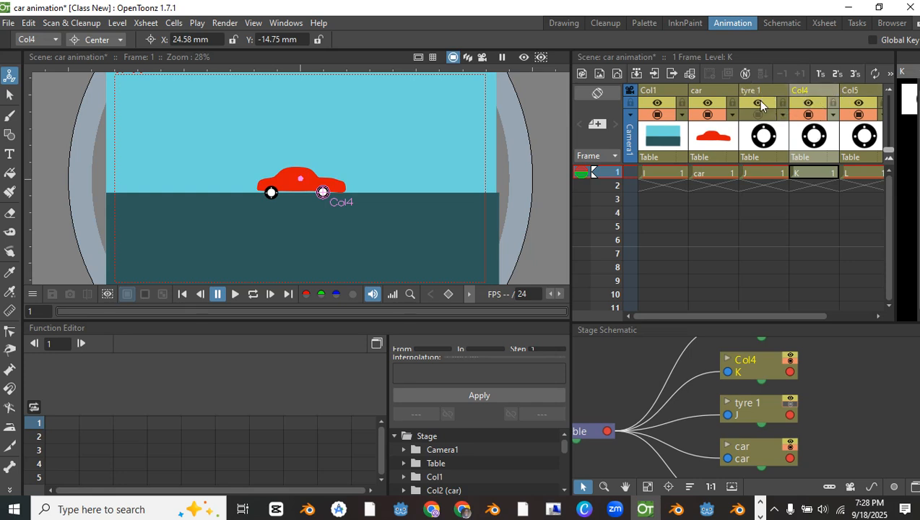
{"action": "left_click", "coordinate": [758, 115]}
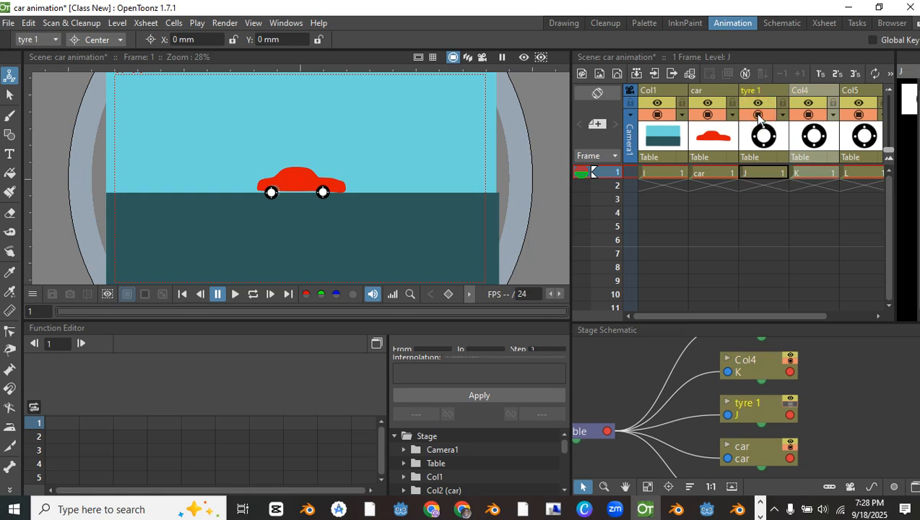
Rename the Col4 column as tyre 2 and the Col5 column as tyre 3
{"action": "double_click", "coordinate": [802, 91]}
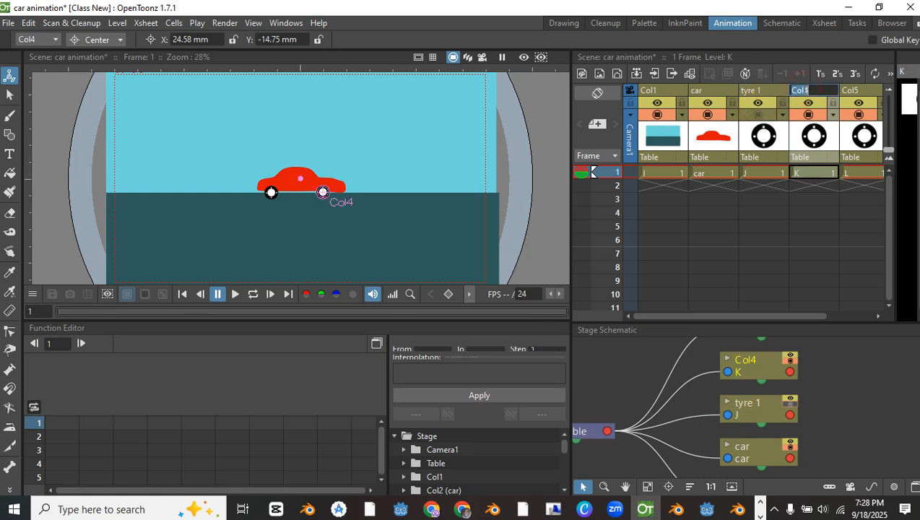
{"action": "type", "text": "tyre 2"}
{"action": "double_click", "coordinate": [846, 91]}
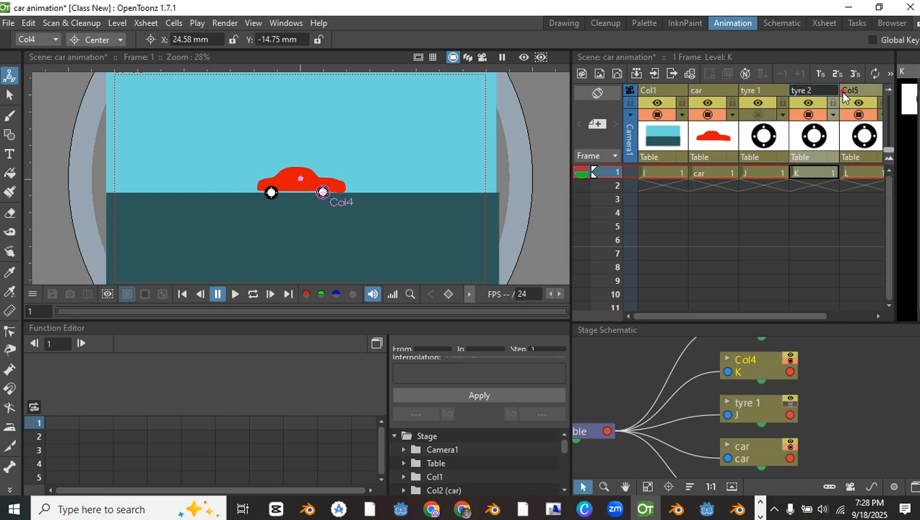
{"action": "type", "text": "tyre 3"}
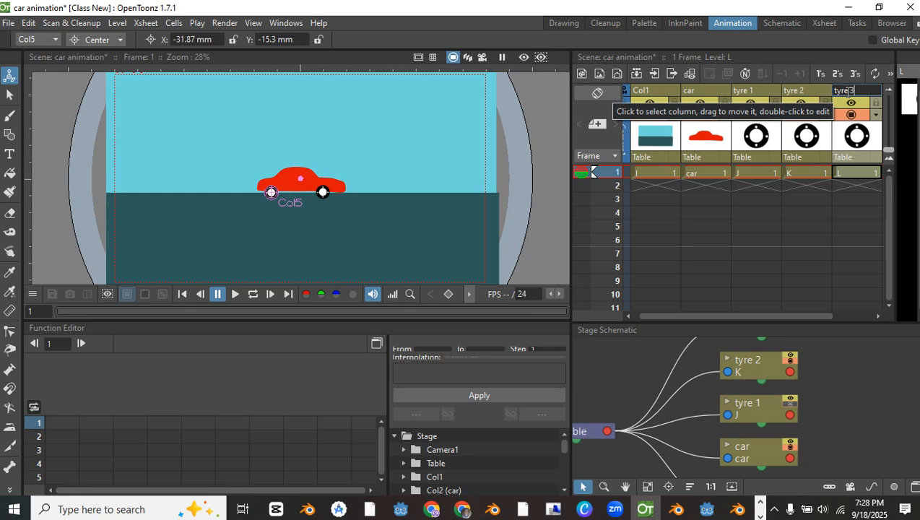
{"action": "key", "text": "Return"}
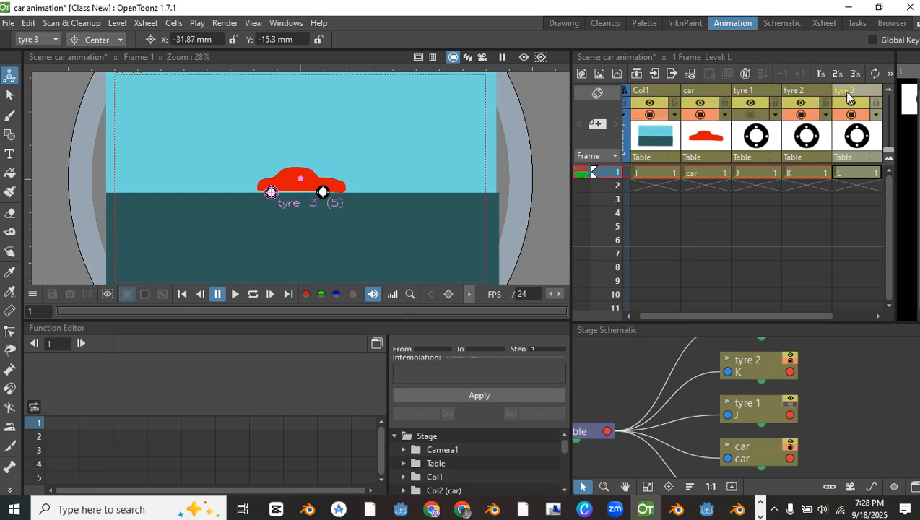
Examine the tyre, car and Col1 nodes in the Stage Schematic
{"action": "scroll", "coordinate": [754, 376], "scroll_direction": "down", "scroll_amount": 6}
{"action": "left_click", "coordinate": [755, 394]}
{"action": "scroll", "coordinate": [757, 412], "scroll_direction": "up", "scroll_amount": 7}
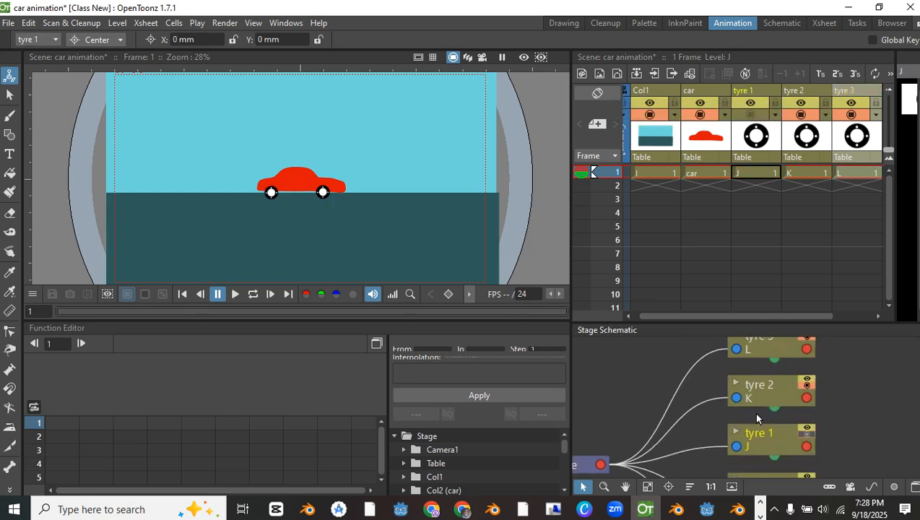
{"action": "scroll", "coordinate": [765, 368], "scroll_direction": "down", "scroll_amount": 4}
{"action": "left_click", "coordinate": [779, 372]}
{"action": "scroll", "coordinate": [778, 375], "scroll_direction": "down", "scroll_amount": 4}
{"action": "left_click", "coordinate": [789, 431]}
{"action": "scroll", "coordinate": [791, 426], "scroll_direction": "up", "scroll_amount": 7}
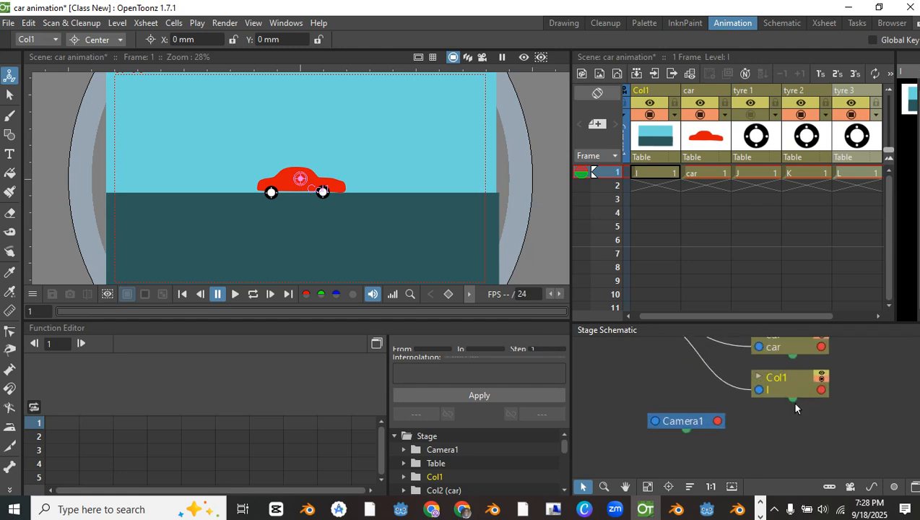
{"action": "scroll", "coordinate": [795, 401], "scroll_direction": "down", "scroll_amount": 4}
{"action": "left_click", "coordinate": [751, 390]}
{"action": "scroll", "coordinate": [720, 392], "scroll_direction": "up", "scroll_amount": 2}
{"action": "scroll", "coordinate": [721, 392], "scroll_direction": "down", "scroll_amount": 4}
Rearrange the Stage Schematic so the car node sits nearer the Table and the three tyre nodes lie beyond it
{"action": "left_click_drag", "start_coordinate": [721, 392], "coordinate": [622, 414]}
{"action": "left_click_drag", "start_coordinate": [665, 390], "coordinate": [735, 401]}
{"action": "left_click_drag", "start_coordinate": [604, 409], "coordinate": [681, 417]}
{"action": "scroll", "coordinate": [654, 398], "scroll_direction": "up", "scroll_amount": 1}
{"action": "left_click_drag", "start_coordinate": [699, 371], "coordinate": [795, 388]}
{"action": "left_click_drag", "start_coordinate": [679, 351], "coordinate": [783, 367]}
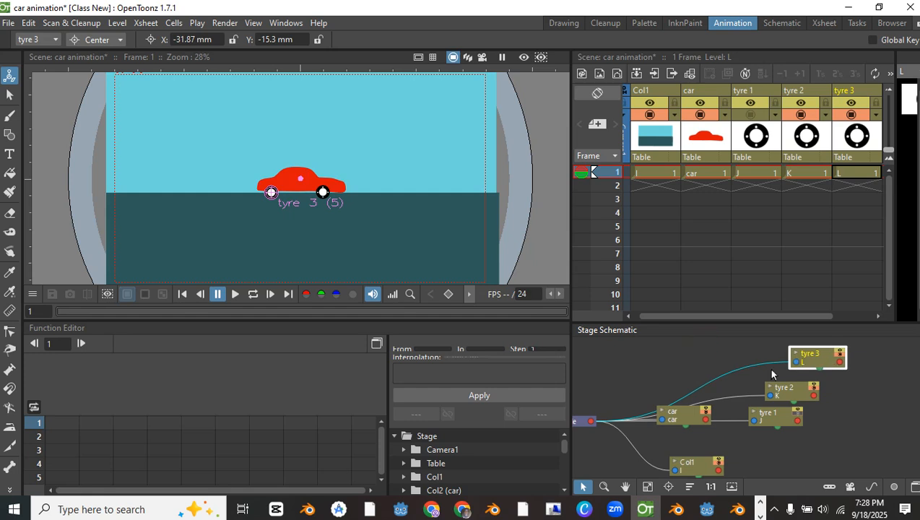
Link the tyre 3, tyre 2 and tyre 1 nodes to the car node as their parent and space the nodes apart
{"action": "left_click_drag", "start_coordinate": [704, 421], "coordinate": [796, 362]}
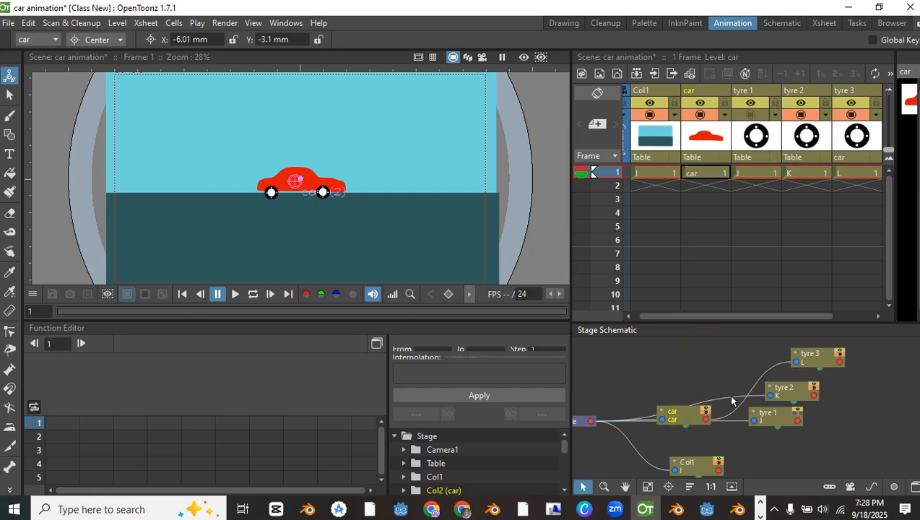
{"action": "left_click_drag", "start_coordinate": [708, 421], "coordinate": [770, 396]}
{"action": "left_click", "coordinate": [713, 425]}
{"action": "left_click_drag", "start_coordinate": [715, 426], "coordinate": [753, 421]}
{"action": "left_click_drag", "start_coordinate": [766, 416], "coordinate": [829, 398]}
{"action": "left_click_drag", "start_coordinate": [695, 421], "coordinate": [703, 402]}
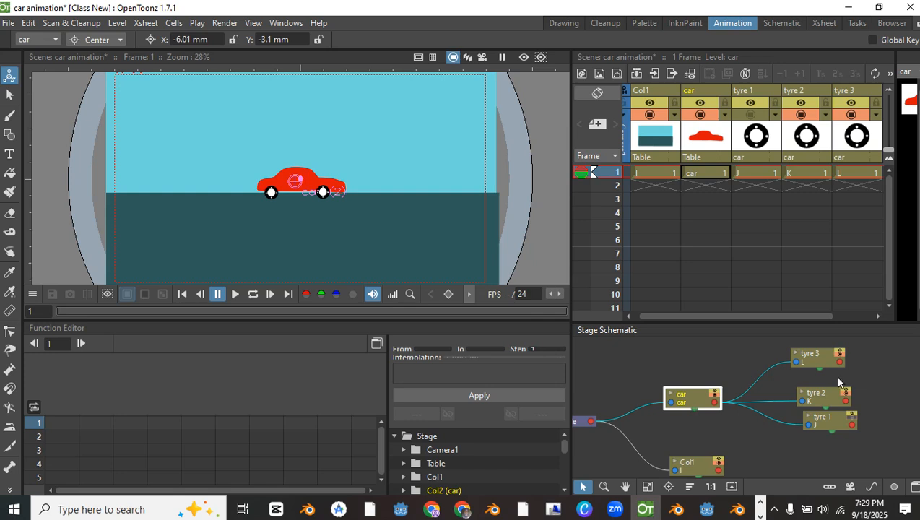
Try to shift the center of the Col1 background column to the left in the viewer and undo it
{"action": "scroll", "coordinate": [684, 435], "scroll_direction": "down", "scroll_amount": 3}
{"action": "left_click", "coordinate": [693, 464]}
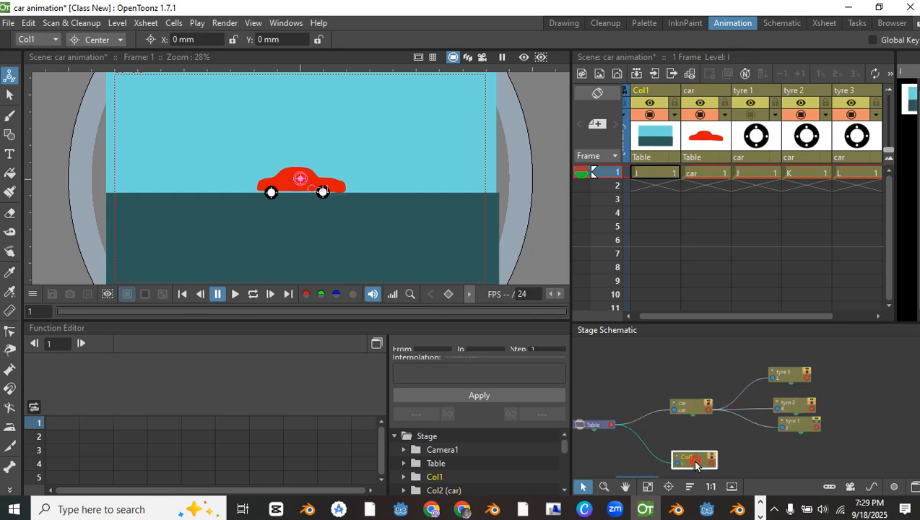
{"action": "scroll", "coordinate": [396, 174], "scroll_direction": "down", "scroll_amount": 5}
{"action": "scroll", "coordinate": [365, 164], "scroll_direction": "up", "scroll_amount": 5}
{"action": "mouse_move", "coordinate": [360, 164]}
{"action": "left_mouse_down"}
{"action": "mouse_move", "coordinate": [411, 163]}
{"action": "mouse_move", "coordinate": [349, 171]}
{"action": "left_mouse_up"}
{"action": "scroll", "coordinate": [400, 169], "scroll_direction": "up", "scroll_amount": 2}
{"action": "scroll", "coordinate": [349, 171], "scroll_direction": "up", "scroll_amount": 2}
{"action": "scroll", "coordinate": [349, 171], "scroll_direction": "down", "scroll_amount": 8}
{"action": "scroll", "coordinate": [610, 283], "scroll_direction": "down", "scroll_amount": 5}
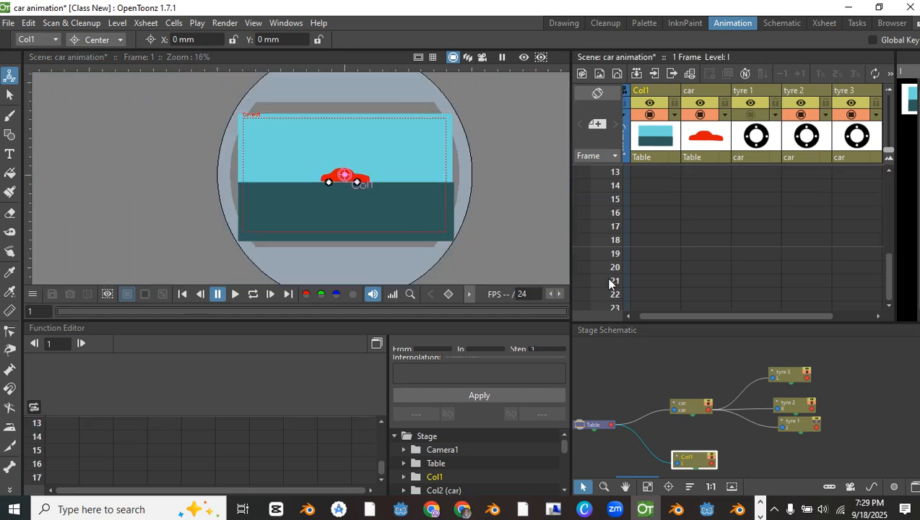
{"action": "scroll", "coordinate": [302, 148], "scroll_direction": "up", "scroll_amount": 3}
{"action": "left_click_drag", "start_coordinate": [446, 226], "coordinate": [376, 202]}
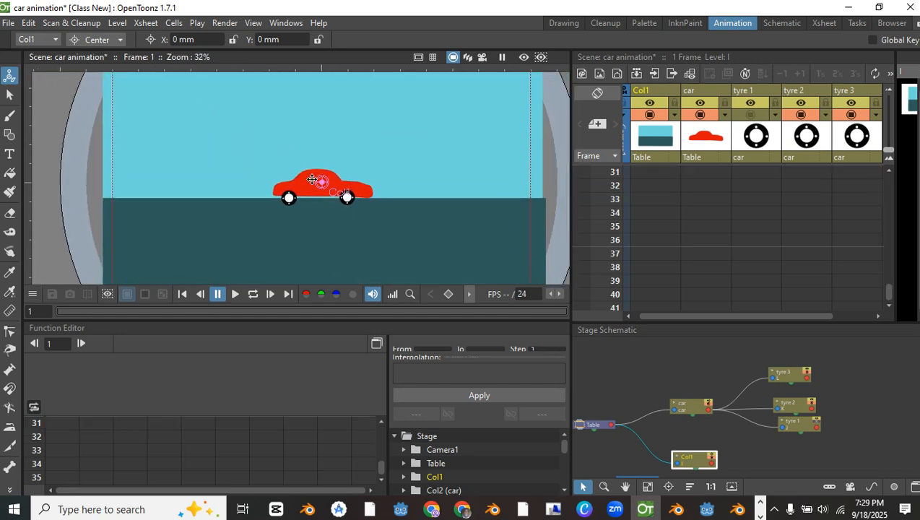
{"action": "left_click_drag", "start_coordinate": [322, 182], "coordinate": [296, 182]}
{"action": "key", "text": "ctrl+z"}
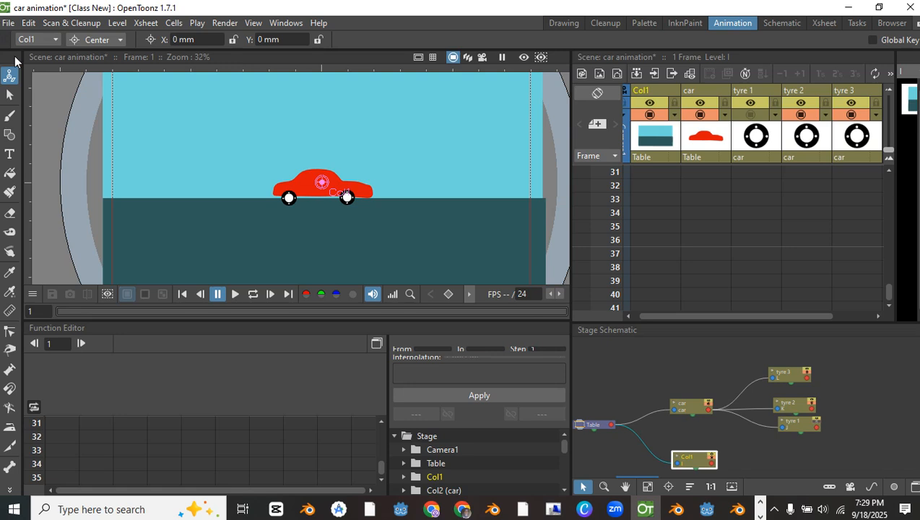
Set the Animate tool to Position and switch to the Drawing workspace
{"action": "left_click", "coordinate": [97, 39]}
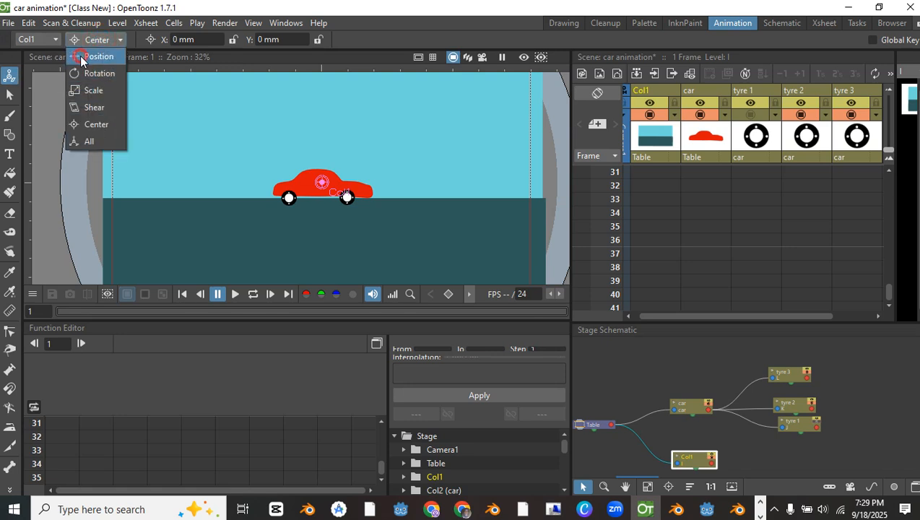
{"action": "left_click", "coordinate": [92, 56]}
{"action": "scroll", "coordinate": [228, 145], "scroll_direction": "down", "scroll_amount": 3}
{"action": "scroll", "coordinate": [228, 145], "scroll_direction": "up", "scroll_amount": 1}
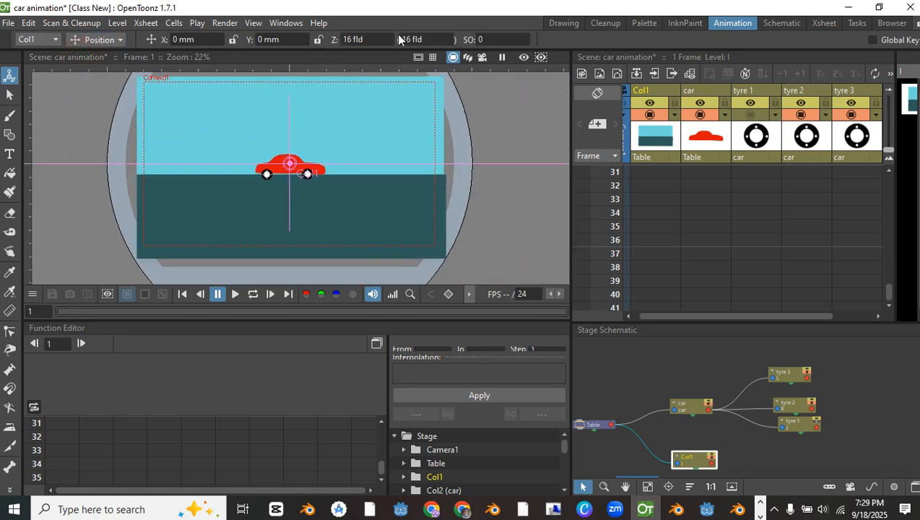
{"action": "left_click", "coordinate": [571, 26]}
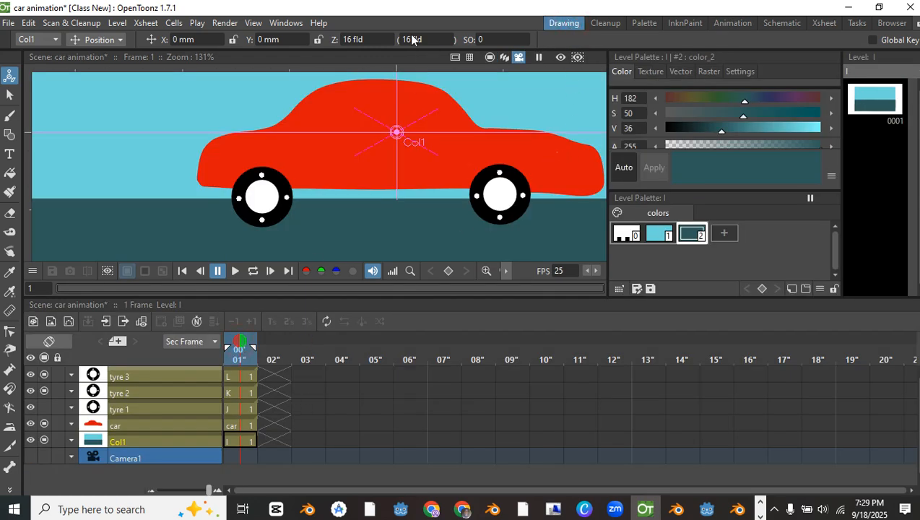
Try to move the Col1 background to about X -65.37 mm, Y -1.33 mm and undo the move
{"action": "scroll", "coordinate": [437, 136], "scroll_direction": "down", "scroll_amount": 3}
{"action": "scroll", "coordinate": [437, 136], "scroll_direction": "up", "scroll_amount": 1}
{"action": "left_click_drag", "start_coordinate": [437, 136], "coordinate": [308, 139]}
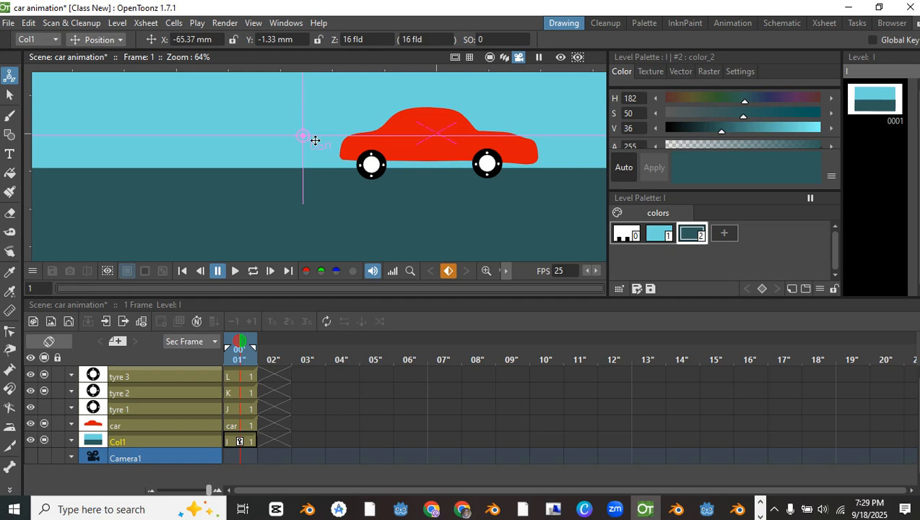
{"action": "key", "text": "ctrl+z"}
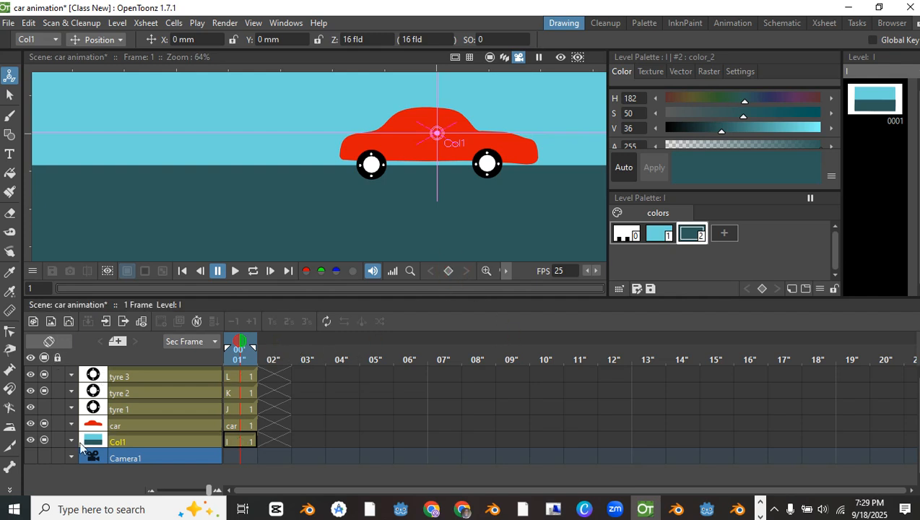
Move the car column to the camera frame's left edge, about X -166.44 mm, Y -3.24 mm
{"action": "left_click", "coordinate": [96, 425]}
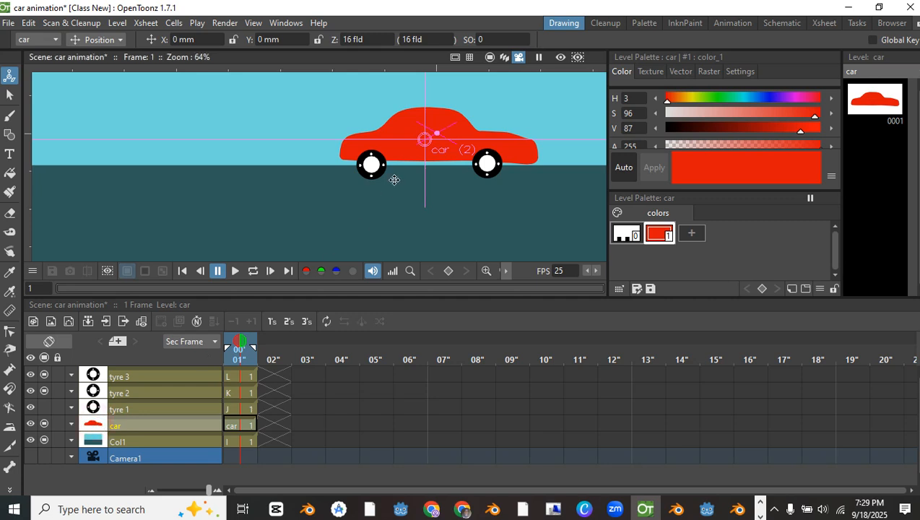
{"action": "left_click_drag", "start_coordinate": [402, 136], "coordinate": [171, 139]}
{"action": "scroll", "coordinate": [238, 148], "scroll_direction": "down", "scroll_amount": 6}
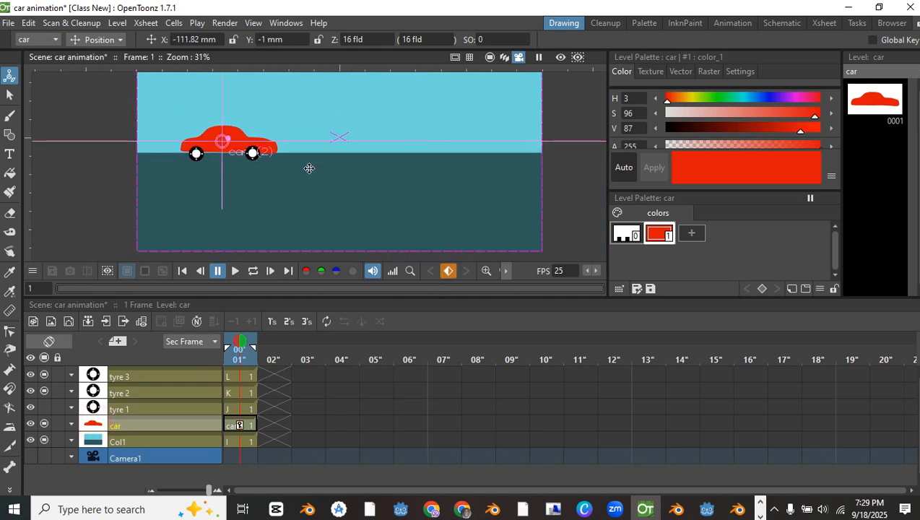
{"action": "scroll", "coordinate": [354, 173], "scroll_direction": "up", "scroll_amount": 5}
{"action": "left_click_drag", "start_coordinate": [280, 153], "coordinate": [185, 156]}
{"action": "scroll", "coordinate": [417, 197], "scroll_direction": "down", "scroll_amount": 5}
{"action": "scroll", "coordinate": [408, 181], "scroll_direction": "up", "scroll_amount": 2}
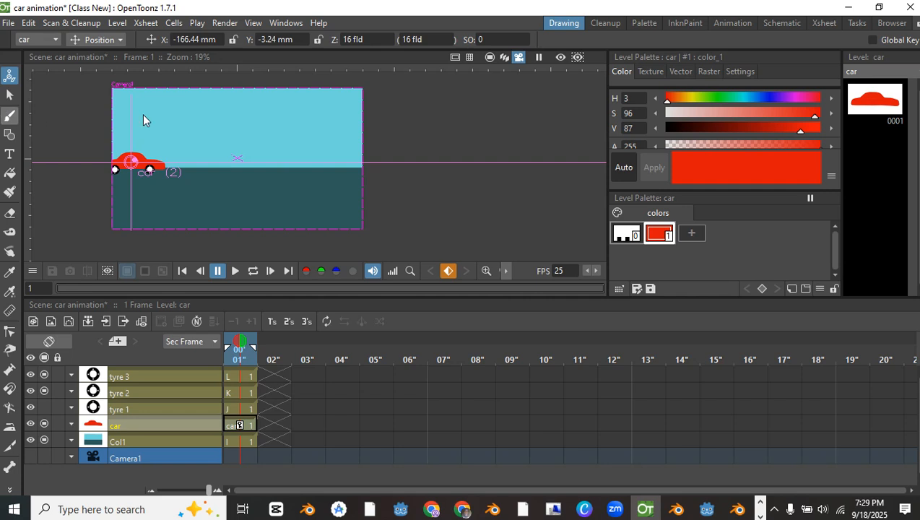
Scale the car column down to about 76.2% globally with the Animate tool
{"action": "scroll", "coordinate": [287, 114], "scroll_direction": "up", "scroll_amount": 2}
{"action": "left_click", "coordinate": [90, 39]}
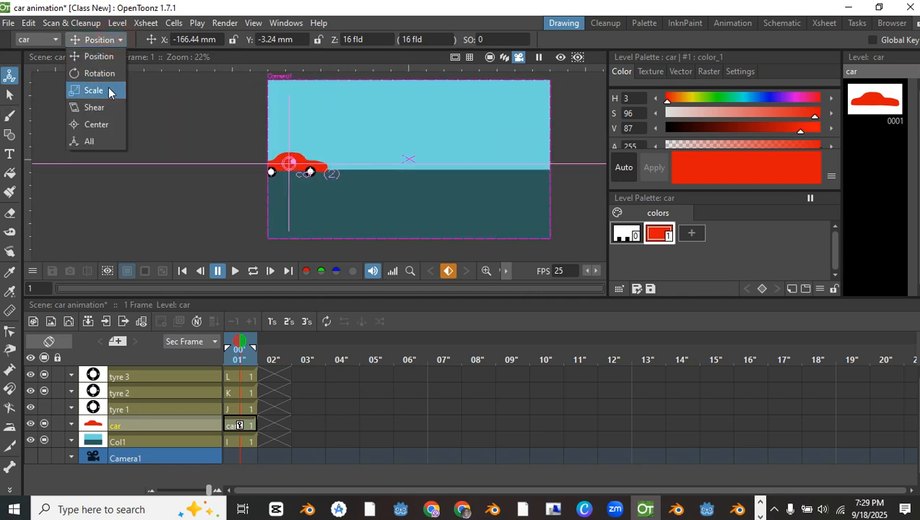
{"action": "left_click", "coordinate": [108, 89]}
{"action": "left_click_drag", "start_coordinate": [375, 133], "coordinate": [346, 138]}
{"action": "scroll", "coordinate": [299, 158], "scroll_direction": "up", "scroll_amount": 2}
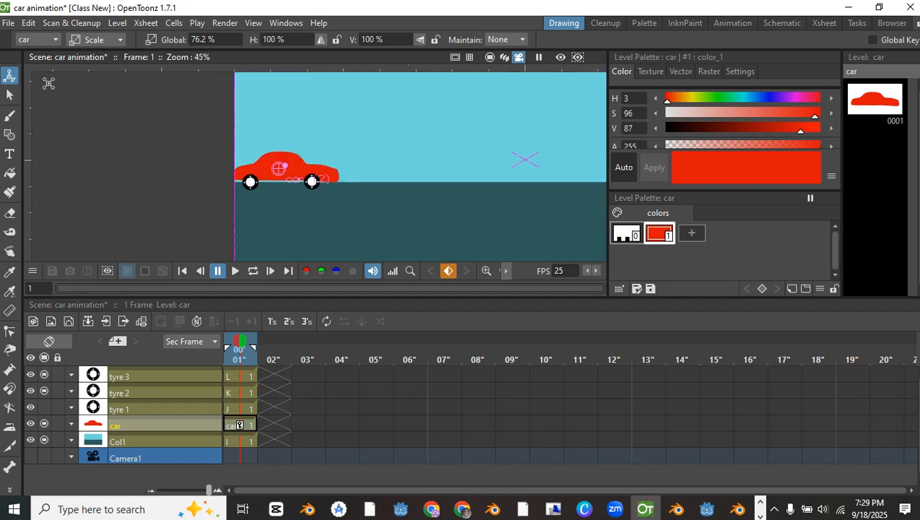
Set the Animate tool back to Position and move the car to about X -168.82 mm, Y -1.81 mm
{"action": "left_click", "coordinate": [10, 95]}
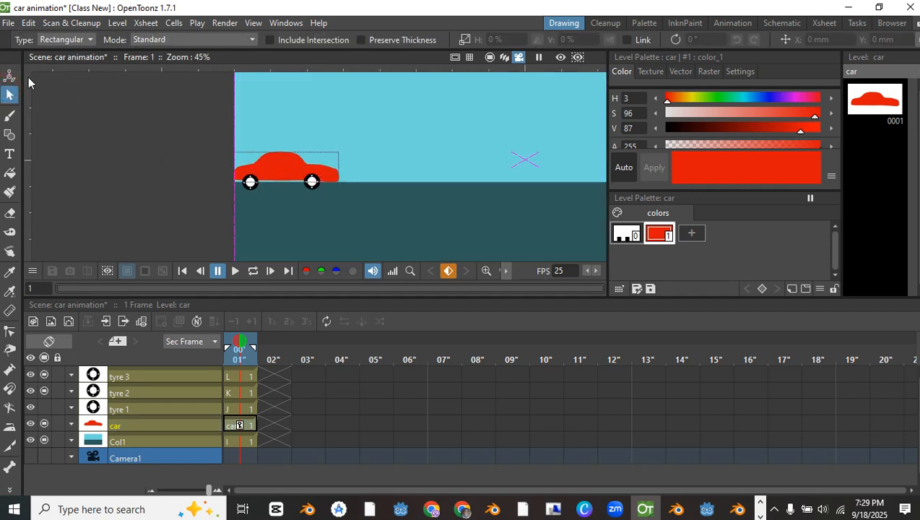
{"action": "left_click", "coordinate": [10, 75]}
{"action": "left_click", "coordinate": [95, 39]}
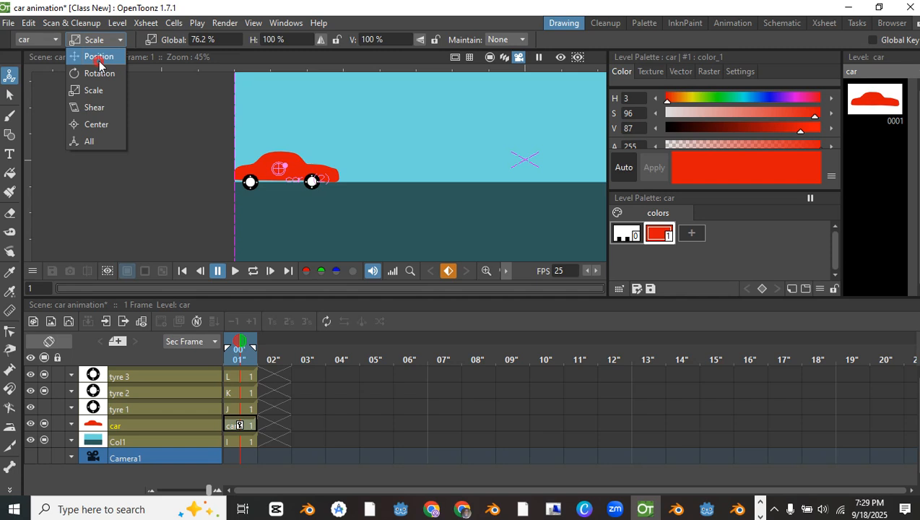
{"action": "left_click", "coordinate": [99, 57]}
{"action": "left_click_drag", "start_coordinate": [275, 153], "coordinate": [279, 153]}
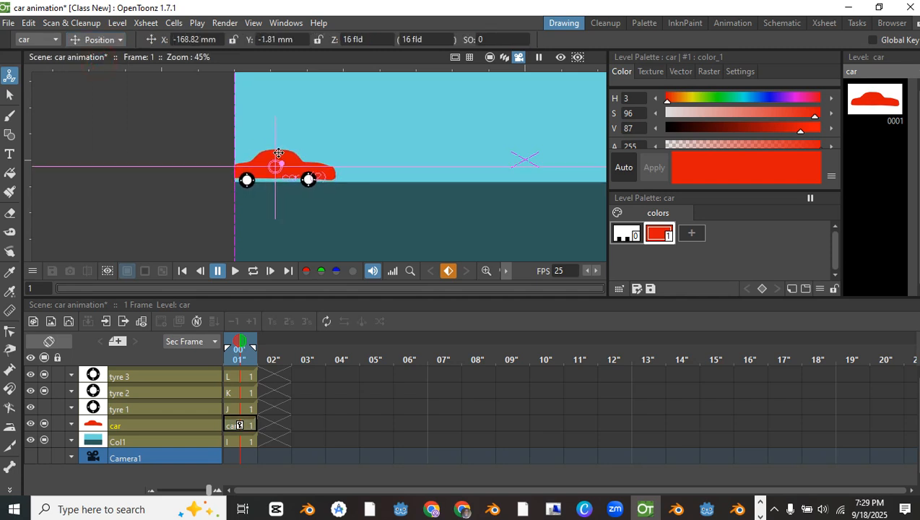
Change the timeline's time display to Frame
{"action": "scroll", "coordinate": [401, 227], "scroll_direction": "down", "scroll_amount": 2}
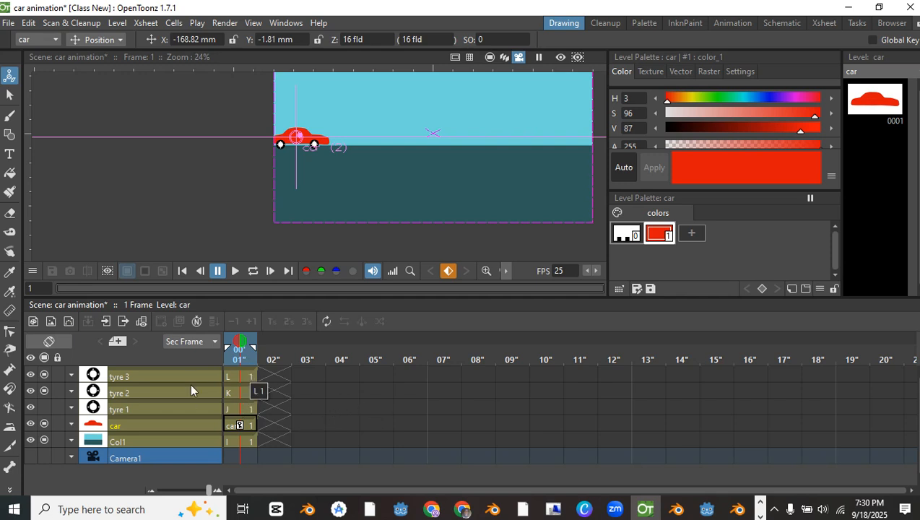
{"action": "left_click", "coordinate": [189, 341]}
{"action": "left_click", "coordinate": [189, 358]}
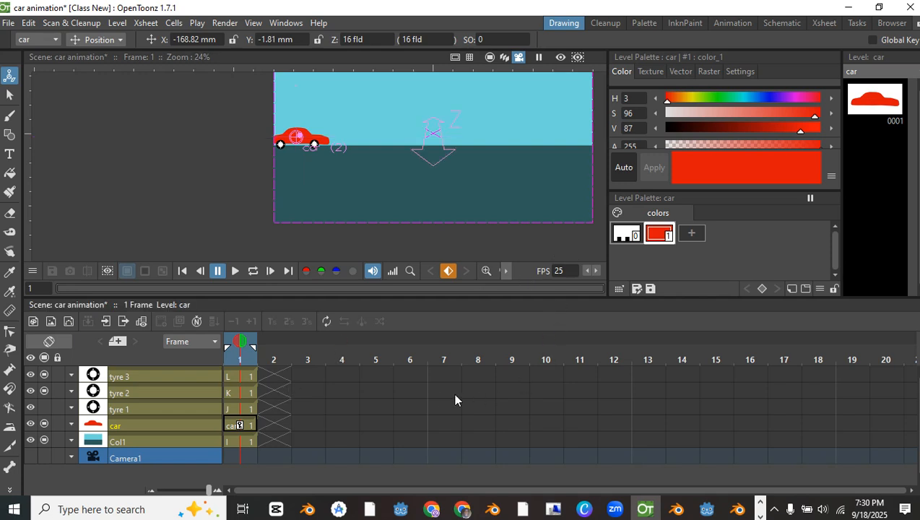
Extend the exposure of the three tyre levels, the car and the Col1 background together to frame 150
{"action": "scroll", "coordinate": [361, 434], "scroll_direction": "down", "scroll_amount": 5}
{"action": "scroll", "coordinate": [289, 426], "scroll_direction": "down", "scroll_amount": 3}
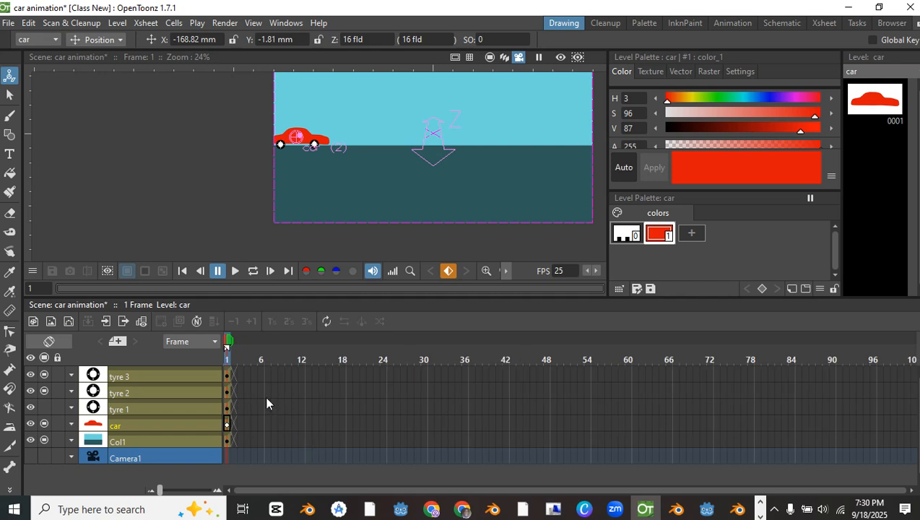
{"action": "left_click", "coordinate": [228, 375]}
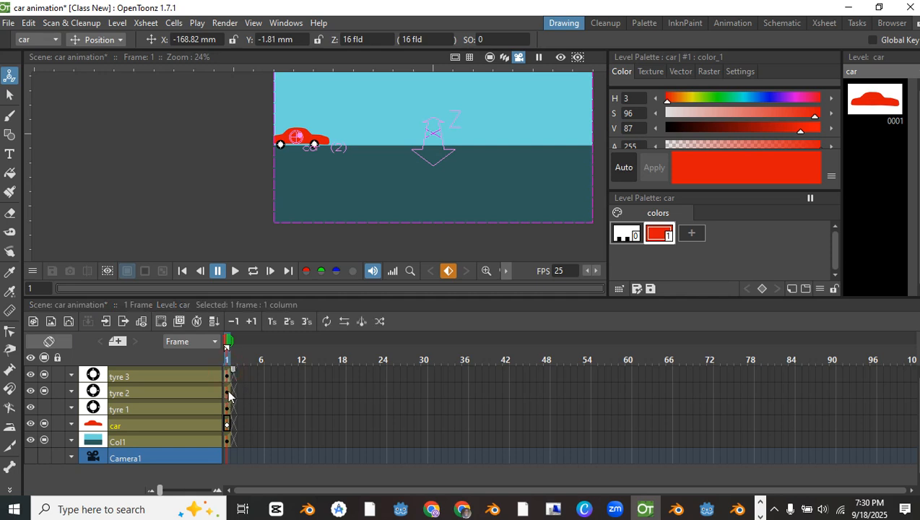
{"action": "left_click", "coordinate": [227, 393], "text": "shift"}
{"action": "left_click", "coordinate": [228, 427], "text": "shift"}
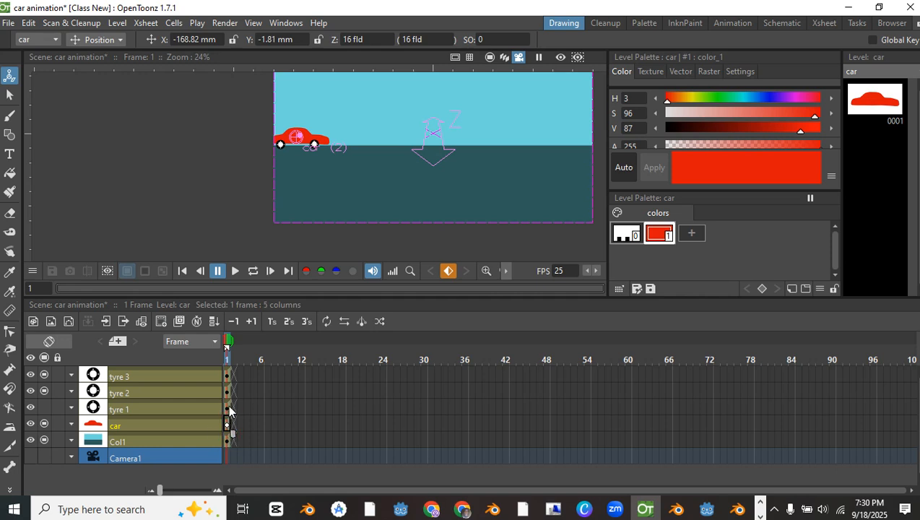
{"action": "left_click", "coordinate": [229, 377]}
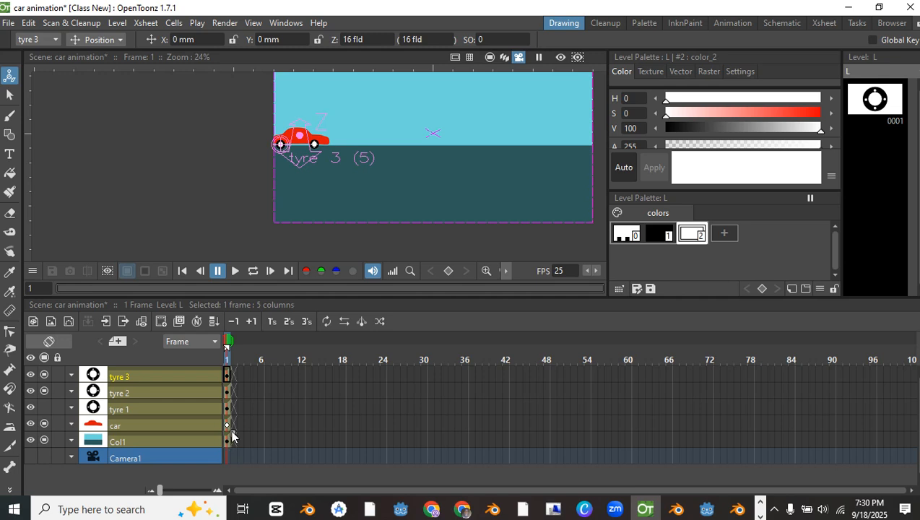
{"action": "left_click_drag", "start_coordinate": [233, 436], "coordinate": [352, 368]}
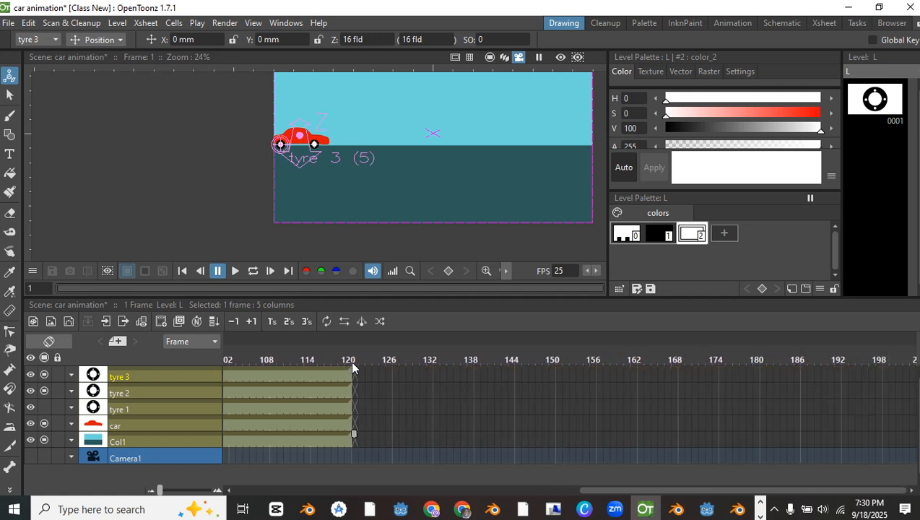
{"action": "left_click_drag", "start_coordinate": [351, 368], "coordinate": [554, 372]}
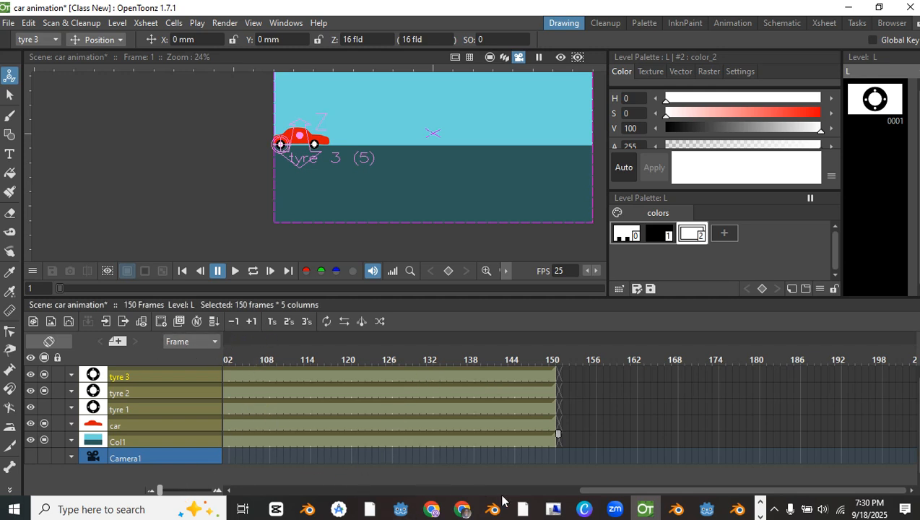
At frame 150, move the car past the camera frame's right edge to about X 248.53 mm, keeping Y at -1.81 mm
{"action": "left_click_drag", "start_coordinate": [581, 491], "coordinate": [216, 493]}
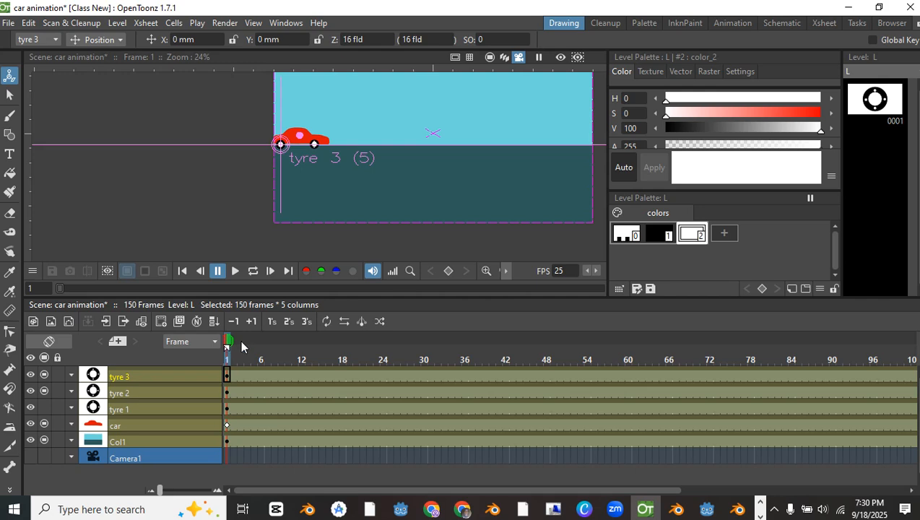
{"action": "left_click_drag", "start_coordinate": [228, 345], "coordinate": [432, 341]}
{"action": "left_click_drag", "start_coordinate": [530, 339], "coordinate": [432, 345]}
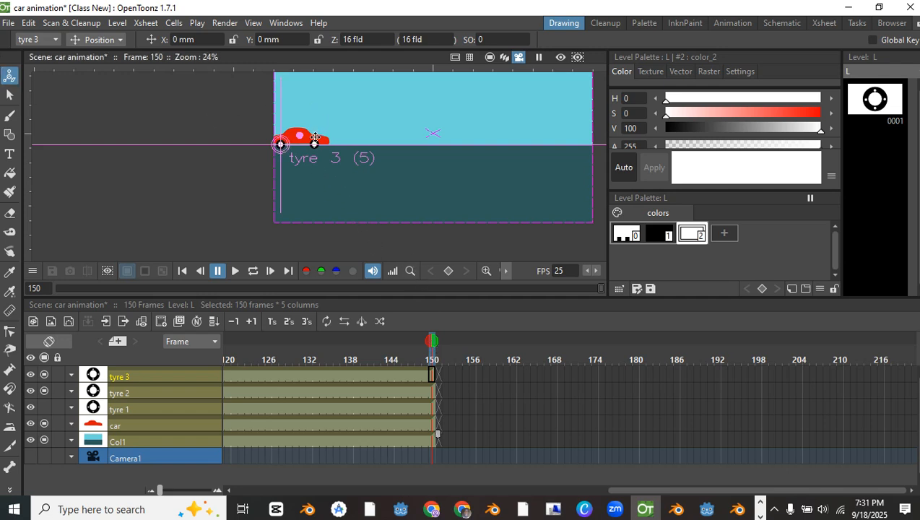
{"action": "scroll", "coordinate": [299, 135], "scroll_direction": "up", "scroll_amount": 2}
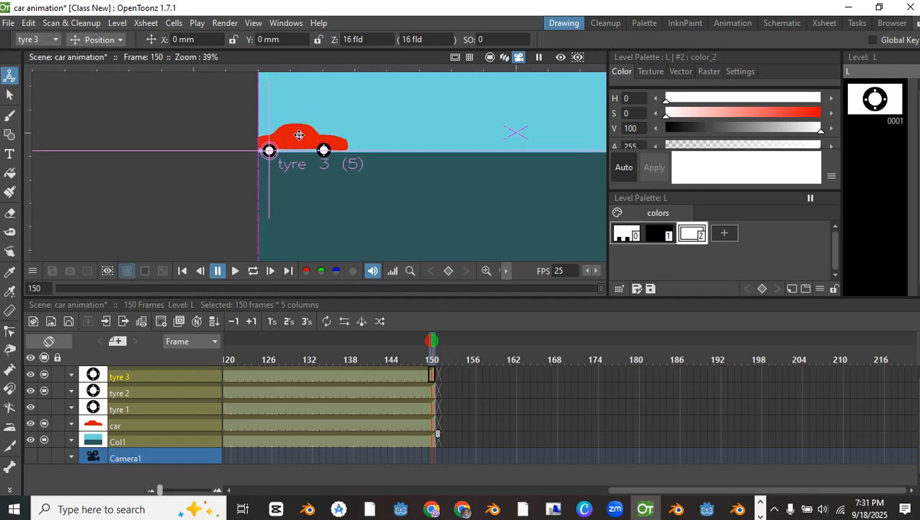
{"action": "left_click", "coordinate": [123, 426]}
{"action": "scroll", "coordinate": [226, 175], "scroll_direction": "down", "scroll_amount": 3}
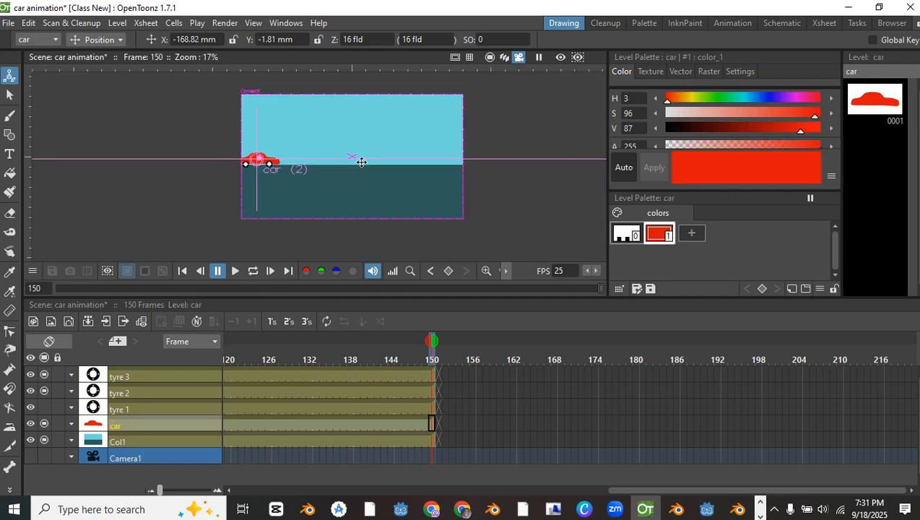
{"action": "scroll", "coordinate": [277, 167], "scroll_direction": "up", "scroll_amount": 2}
{"action": "left_click_drag", "start_coordinate": [294, 151], "coordinate": [595, 151]}
{"action": "left_click_drag", "start_coordinate": [384, 211], "coordinate": [149, 213]}
{"action": "left_click_drag", "start_coordinate": [356, 150], "coordinate": [423, 148]}
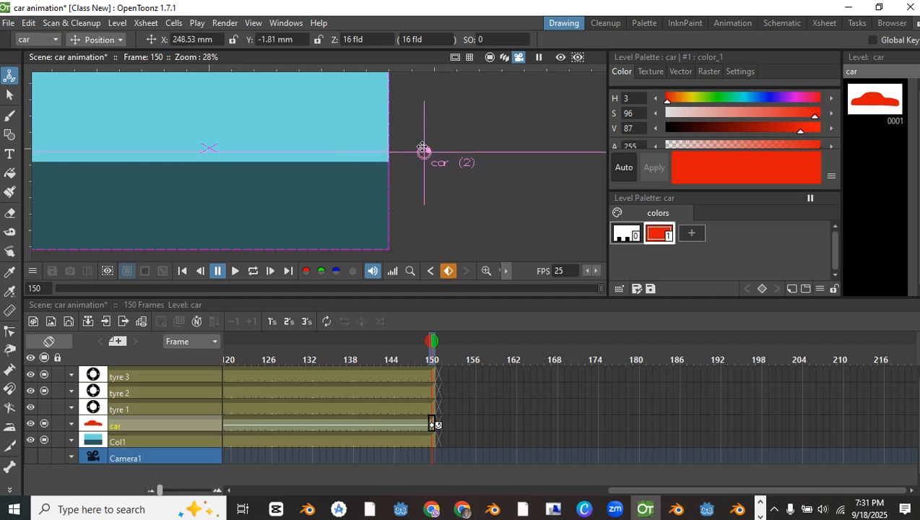
Return to frame 1 and extend the playback range's end marker to frame 150
{"action": "left_click_drag", "start_coordinate": [433, 344], "coordinate": [221, 341]}
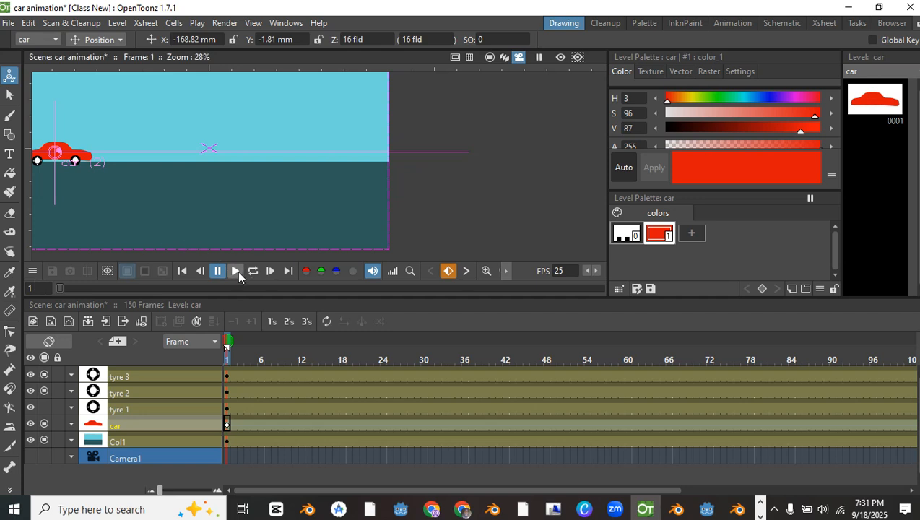
{"action": "left_click", "coordinate": [235, 271]}
{"action": "scroll", "coordinate": [221, 189], "scroll_direction": "down", "scroll_amount": 2}
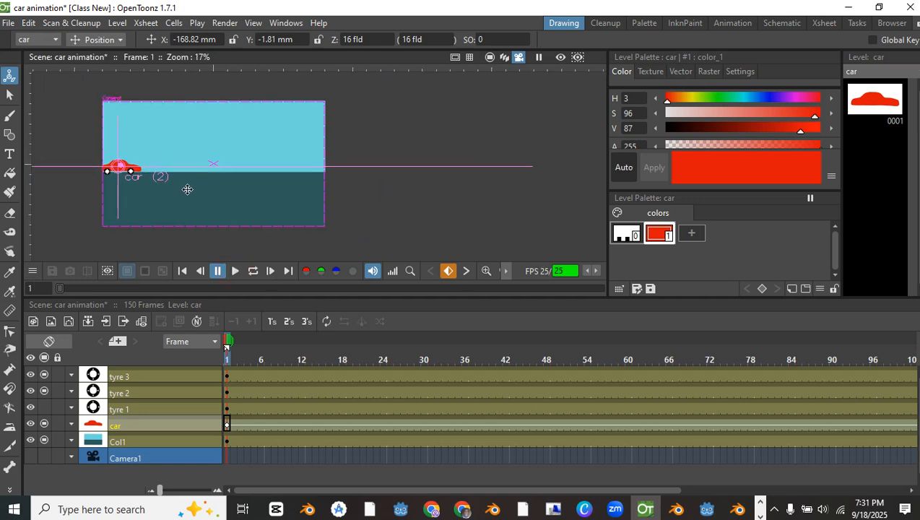
{"action": "scroll", "coordinate": [144, 191], "scroll_direction": "up", "scroll_amount": 2}
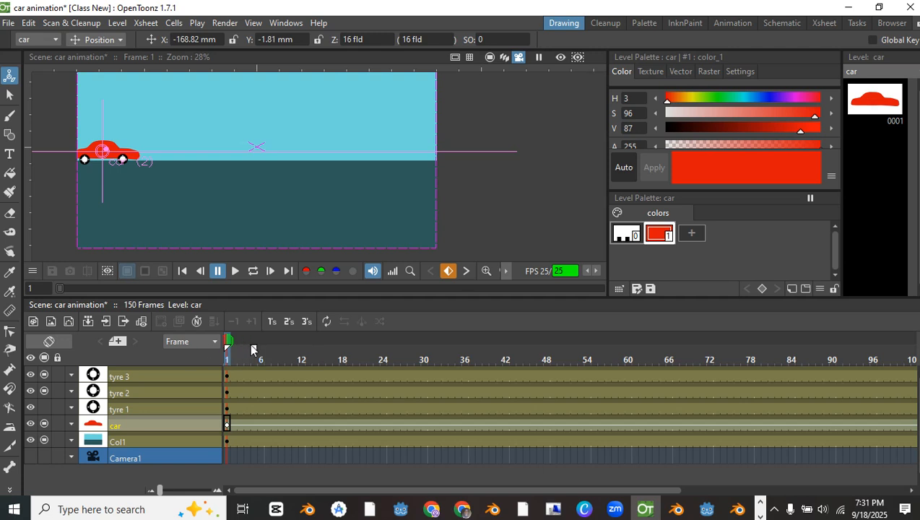
{"action": "mouse_move", "coordinate": [235, 347]}
{"action": "left_mouse_down"}
{"action": "mouse_move", "coordinate": [690, 377]}
{"action": "mouse_move", "coordinate": [908, 370]}
{"action": "mouse_move", "coordinate": [835, 350]}
{"action": "left_mouse_up"}
{"action": "left_click_drag", "start_coordinate": [764, 350], "coordinate": [727, 348]}
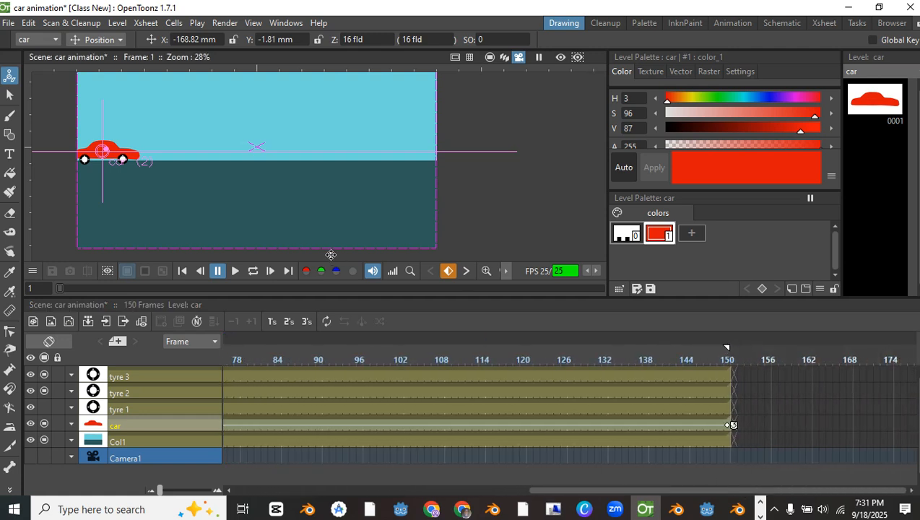
Play the animation once and in a loop to check the car's drive across the background, and pause it
{"action": "left_click", "coordinate": [236, 271]}
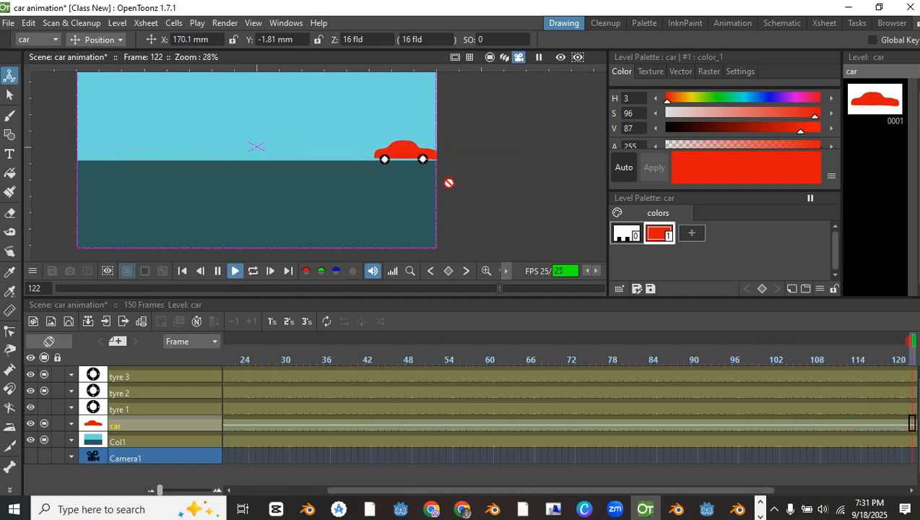
{"action": "scroll", "coordinate": [382, 179], "scroll_direction": "up", "scroll_amount": 5}
{"action": "scroll", "coordinate": [383, 180], "scroll_direction": "down", "scroll_amount": 6}
{"action": "scroll", "coordinate": [177, 169], "scroll_direction": "up", "scroll_amount": 1}
{"action": "left_click", "coordinate": [252, 271]}
{"action": "scroll", "coordinate": [232, 189], "scroll_direction": "up", "scroll_amount": 4}
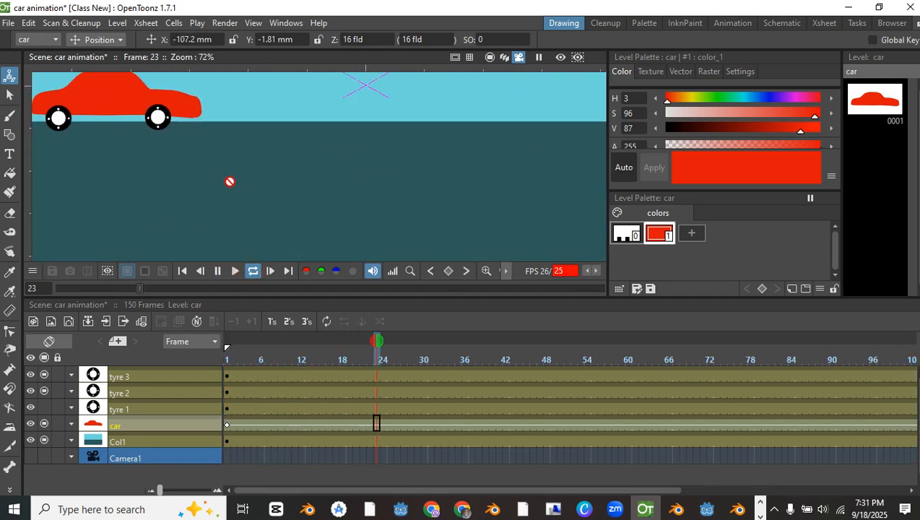
{"action": "left_click", "coordinate": [217, 271]}
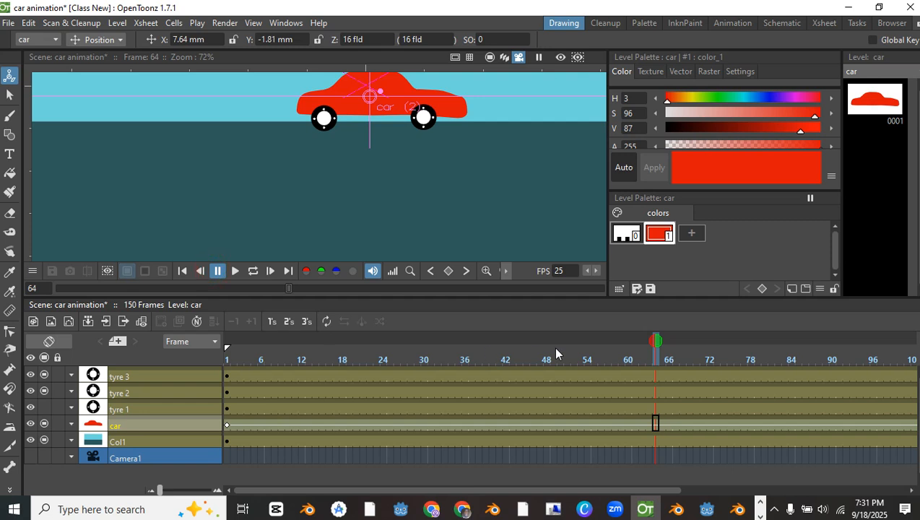
At frame 1, switch the Animate tool to Rotation and rotate tyre 2 to about -11.87° and tyre 3 to about -9.1°
{"action": "left_click_drag", "start_coordinate": [657, 345], "coordinate": [13, 352]}
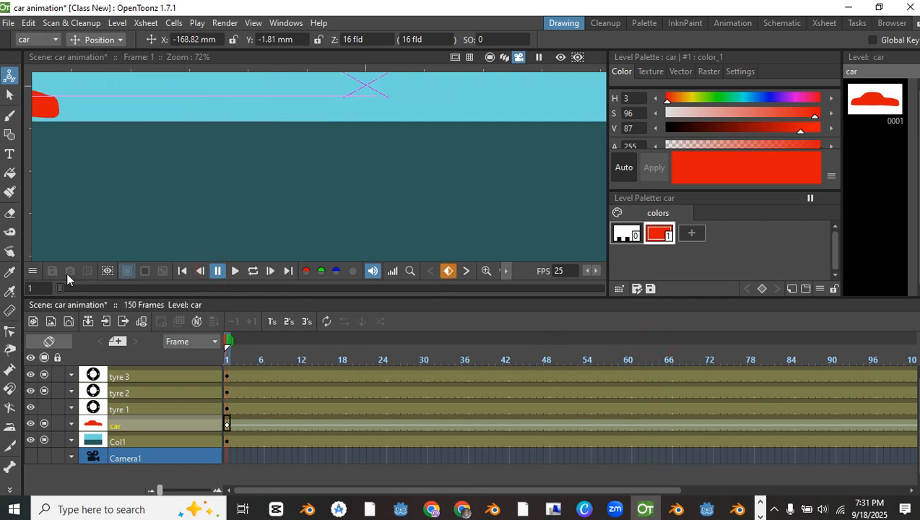
{"action": "left_click_drag", "start_coordinate": [113, 150], "coordinate": [494, 237]}
{"action": "scroll", "coordinate": [494, 236], "scroll_direction": "up", "scroll_amount": 1}
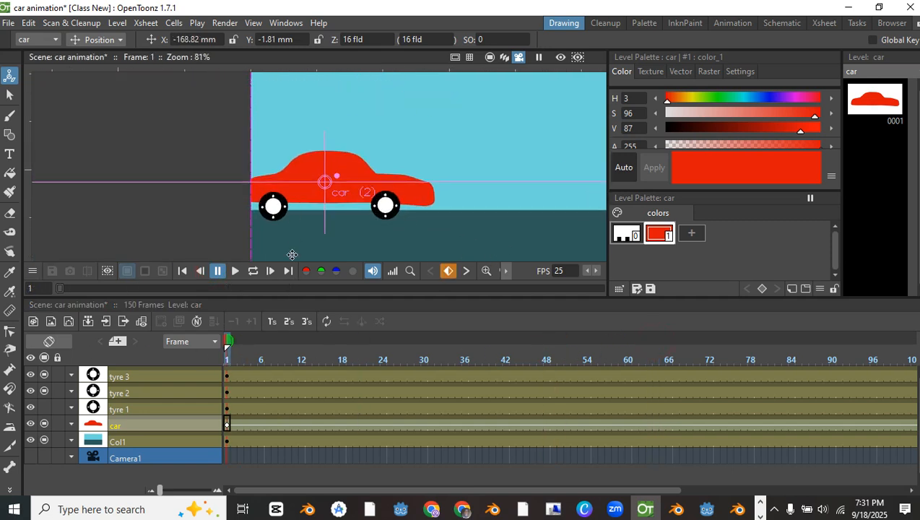
{"action": "left_click", "coordinate": [108, 393]}
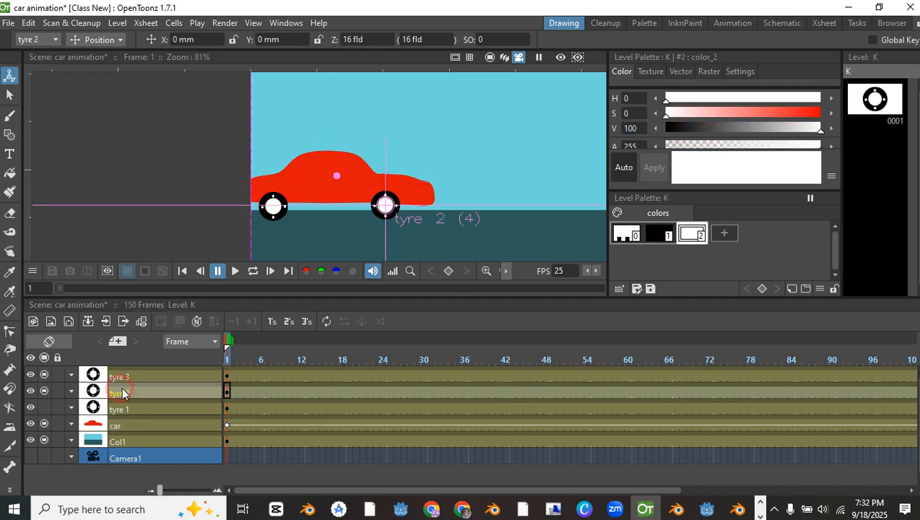
{"action": "left_click", "coordinate": [87, 40]}
{"action": "left_click", "coordinate": [90, 72]}
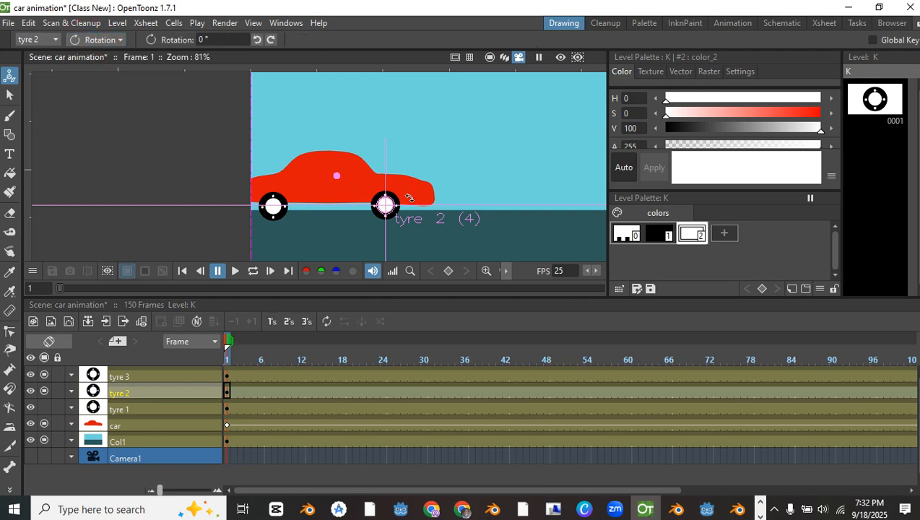
{"action": "left_click_drag", "start_coordinate": [408, 187], "coordinate": [414, 191]}
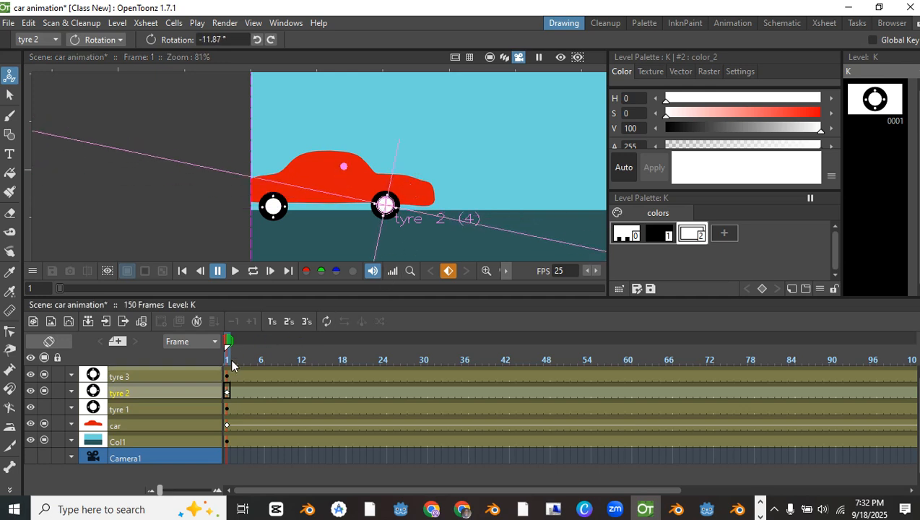
{"action": "left_click", "coordinate": [130, 375]}
{"action": "left_click_drag", "start_coordinate": [299, 186], "coordinate": [303, 190]}
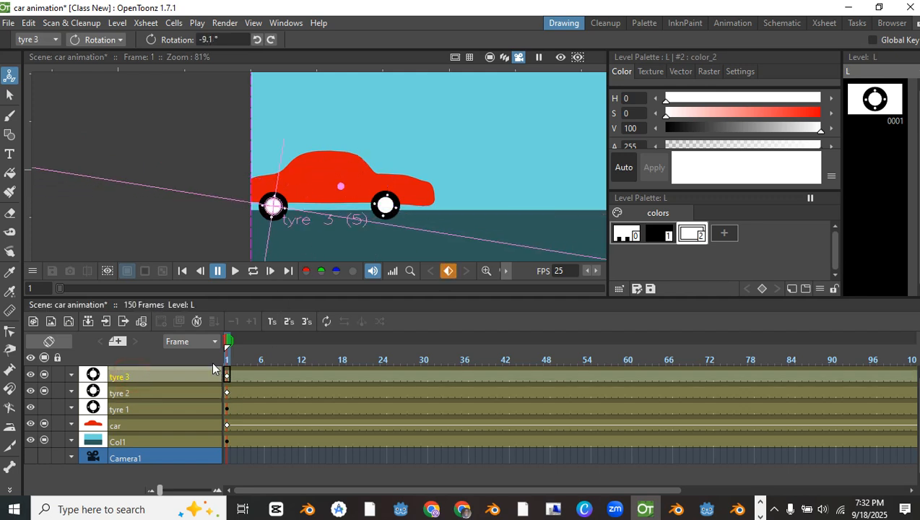
Set tyre 2's rotation to 0° at frame 1
{"action": "left_click", "coordinate": [136, 387]}
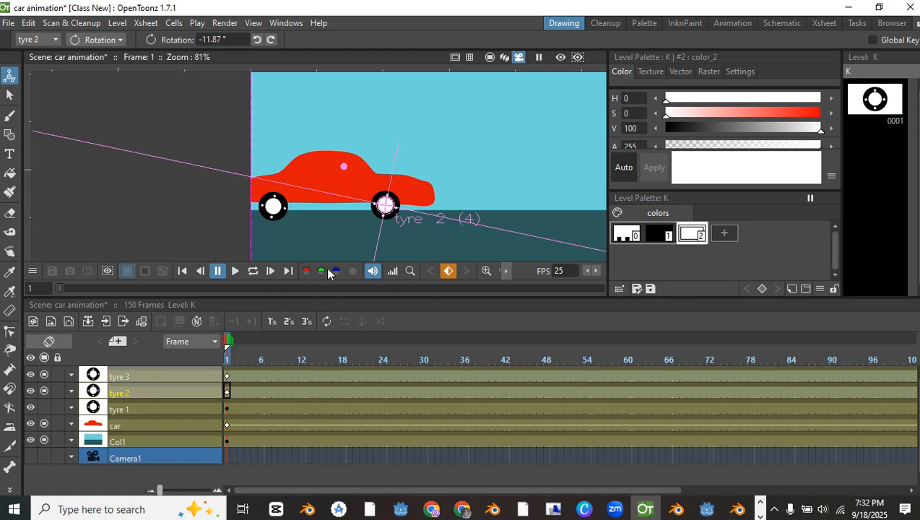
{"action": "left_click_drag", "start_coordinate": [385, 187], "coordinate": [405, 190]}
{"action": "key", "text": "ctrl+z"}
{"action": "mouse_move", "coordinate": [228, 343]}
{"action": "left_mouse_down"}
{"action": "mouse_move", "coordinate": [536, 339]}
{"action": "mouse_move", "coordinate": [145, 361]}
{"action": "left_mouse_up"}
{"action": "left_click", "coordinate": [230, 39]}
{"action": "left_click_drag", "start_coordinate": [215, 40], "coordinate": [235, 40]}
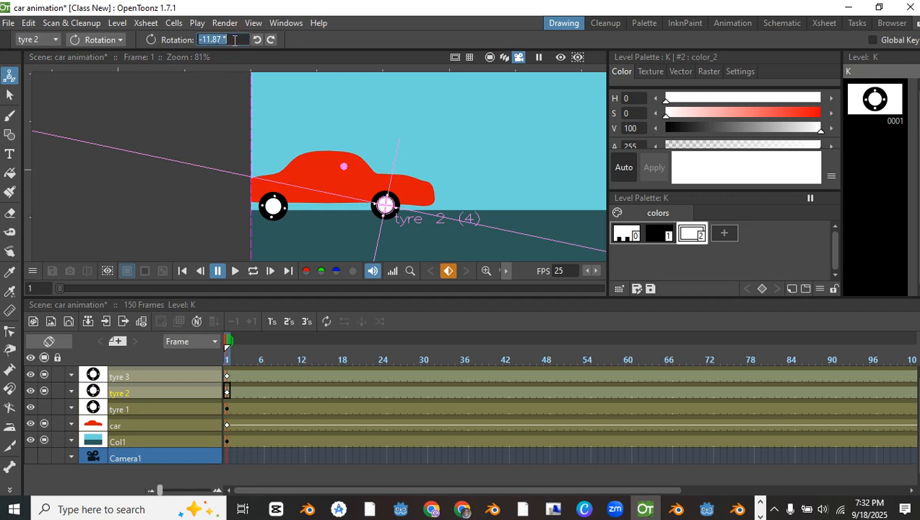
{"action": "type", "text": "0"}
{"action": "key", "text": "Return"}
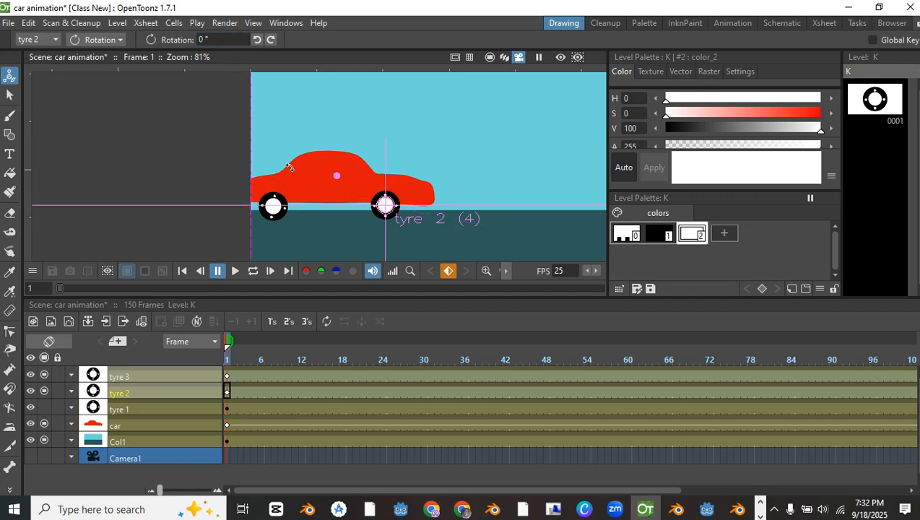
Set tyre 3's rotation to 0° at frame 1
{"action": "left_click", "coordinate": [158, 375]}
{"action": "left_click", "coordinate": [123, 40]}
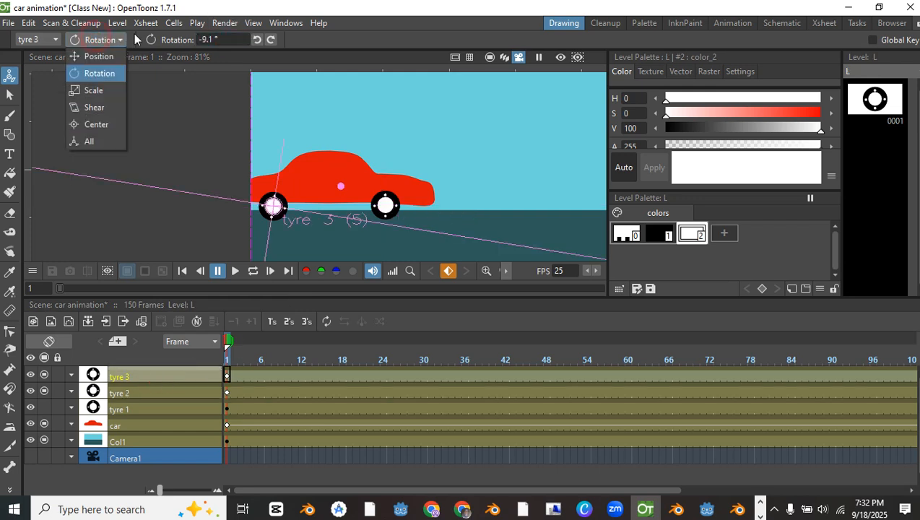
{"action": "left_click", "coordinate": [220, 39]}
{"action": "left_click_drag", "start_coordinate": [224, 40], "coordinate": [196, 45]}
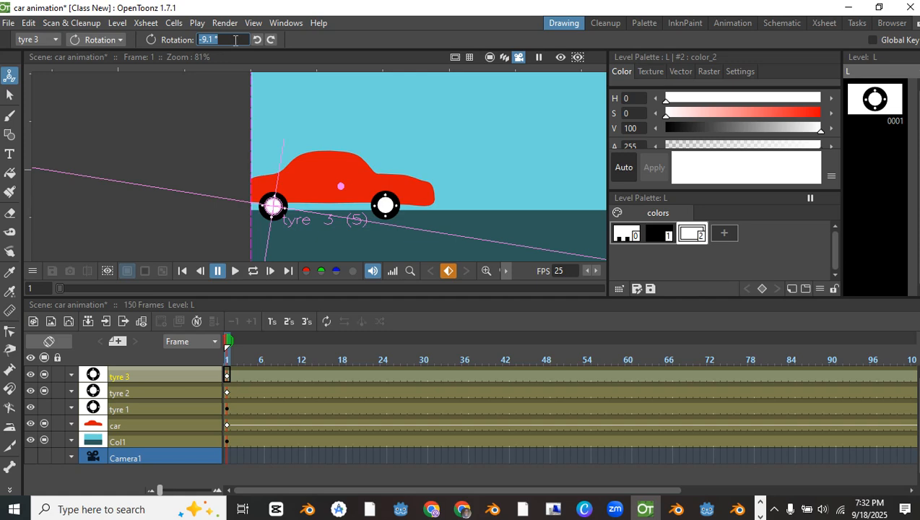
{"action": "type", "text": "0"}
{"action": "key", "text": "Return"}
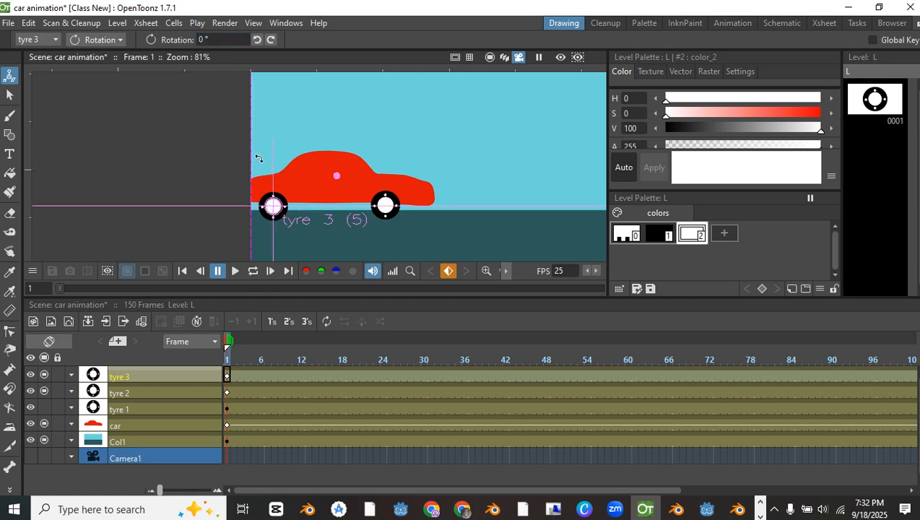
Go to frame 150 and set tyre 3's rotation to 1000°
{"action": "left_click_drag", "start_coordinate": [229, 340], "coordinate": [424, 345]}
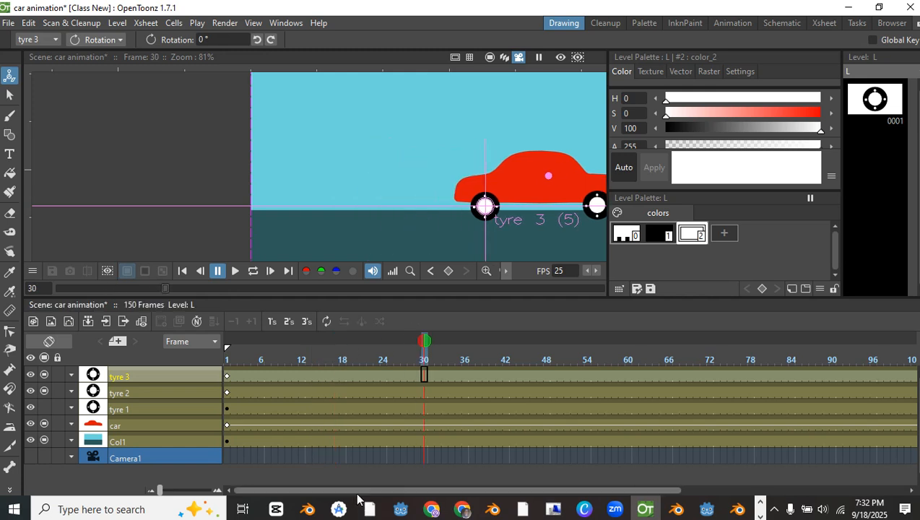
{"action": "left_click_drag", "start_coordinate": [360, 492], "coordinate": [403, 491]}
{"action": "left_click_drag", "start_coordinate": [388, 345], "coordinate": [878, 341]}
{"action": "left_click_drag", "start_coordinate": [637, 338], "coordinate": [598, 338]}
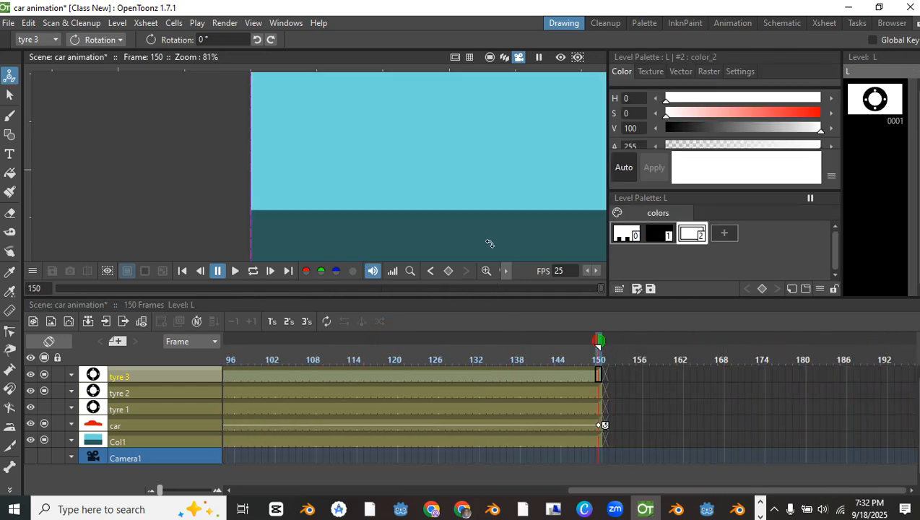
{"action": "scroll", "coordinate": [511, 218], "scroll_direction": "down", "scroll_amount": 3}
{"action": "scroll", "coordinate": [34, 193], "scroll_direction": "down", "scroll_amount": 2}
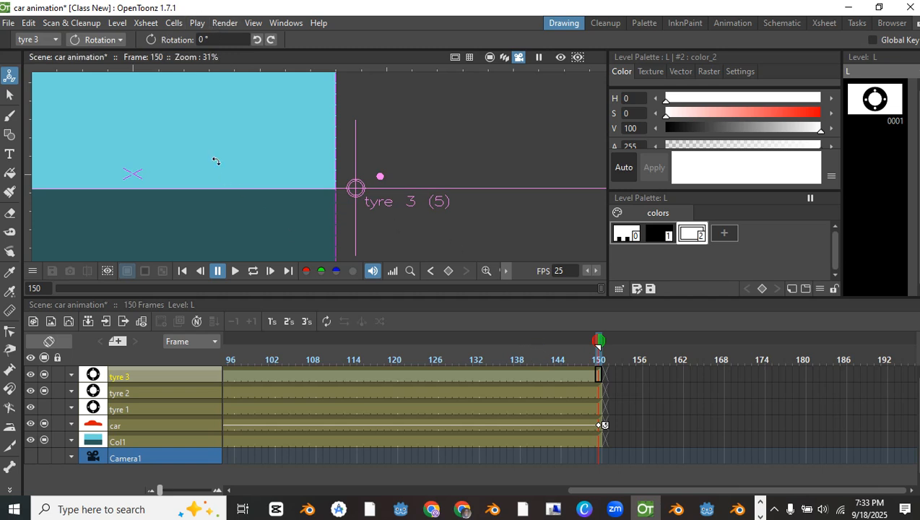
{"action": "left_click", "coordinate": [230, 34]}
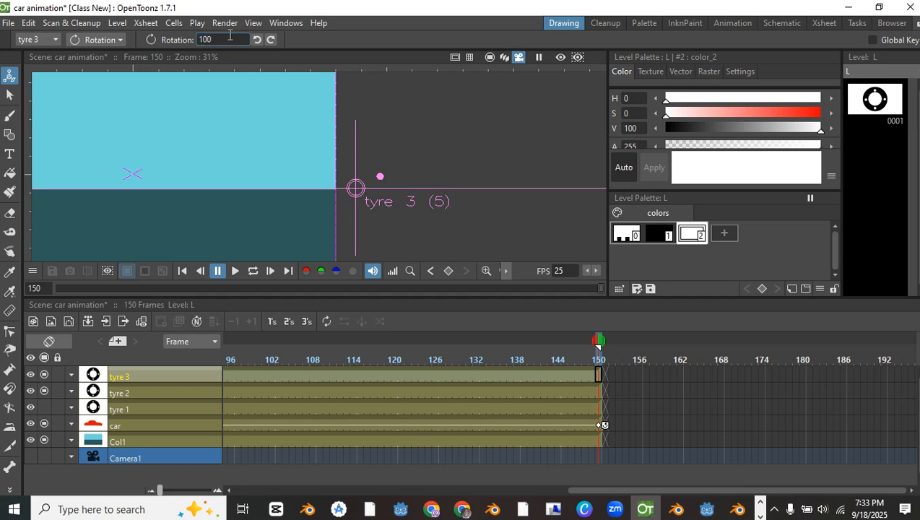
{"action": "key", "text": "Return"}
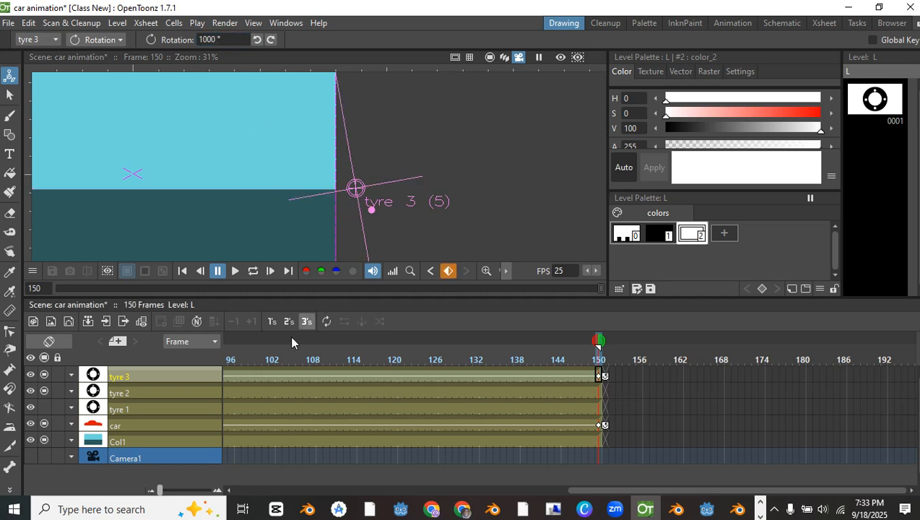
Set tyre 2's rotation to 1000° at frame 150
{"action": "left_click", "coordinate": [164, 398]}
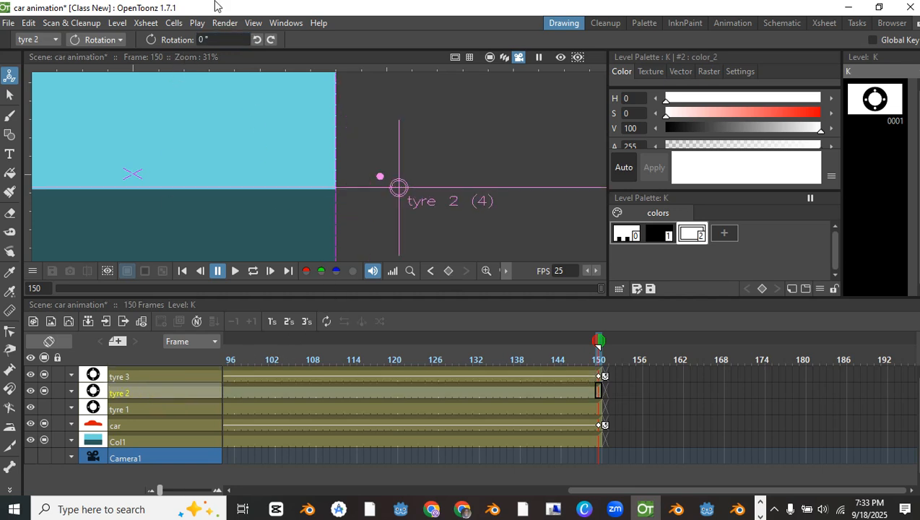
{"action": "left_click", "coordinate": [225, 36]}
{"action": "type", "text": "1000"}
{"action": "key", "text": "Return"}
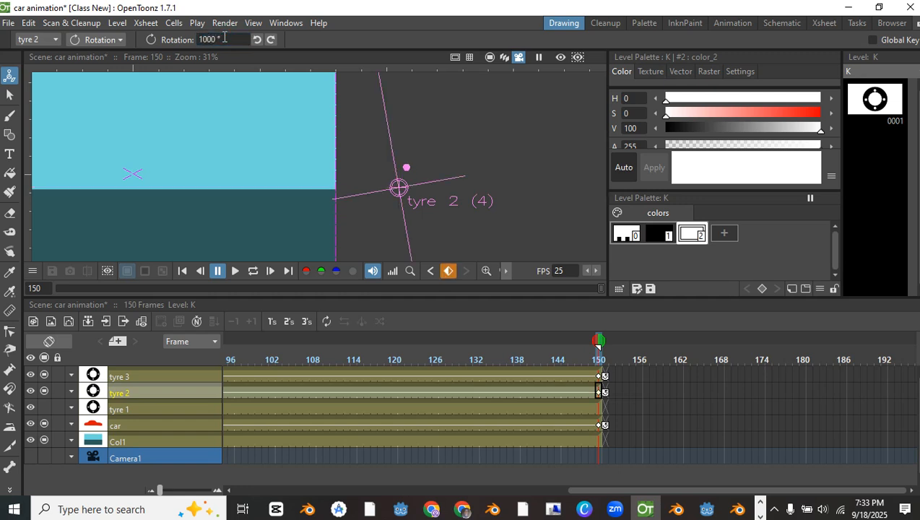
Play the animation from frame 1, first once and then looped, watch the tyres' spin direction up close, and stop playback
{"action": "left_click_drag", "start_coordinate": [598, 345], "coordinate": [1, 351]}
{"action": "scroll", "coordinate": [148, 191], "scroll_direction": "down", "scroll_amount": 3}
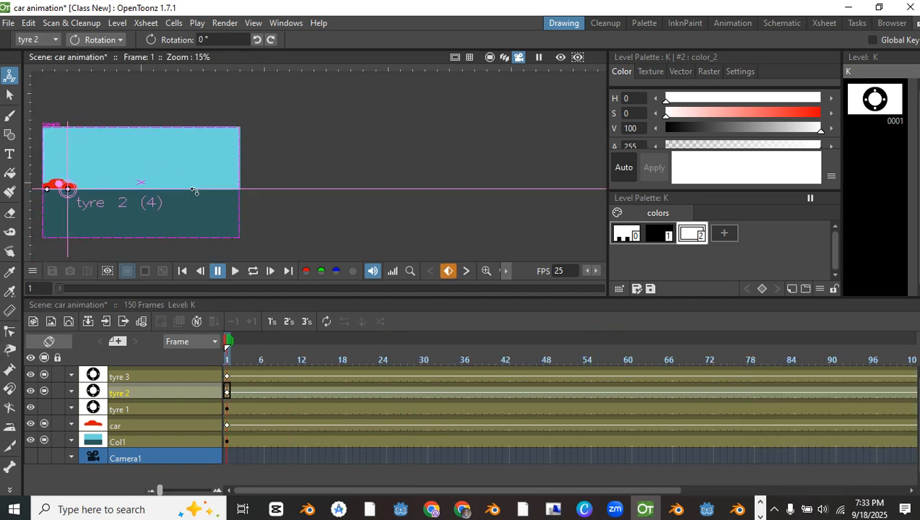
{"action": "left_click_drag", "start_coordinate": [195, 191], "coordinate": [431, 199]}
{"action": "scroll", "coordinate": [426, 199], "scroll_direction": "up", "scroll_amount": 3}
{"action": "key", "text": "space"}
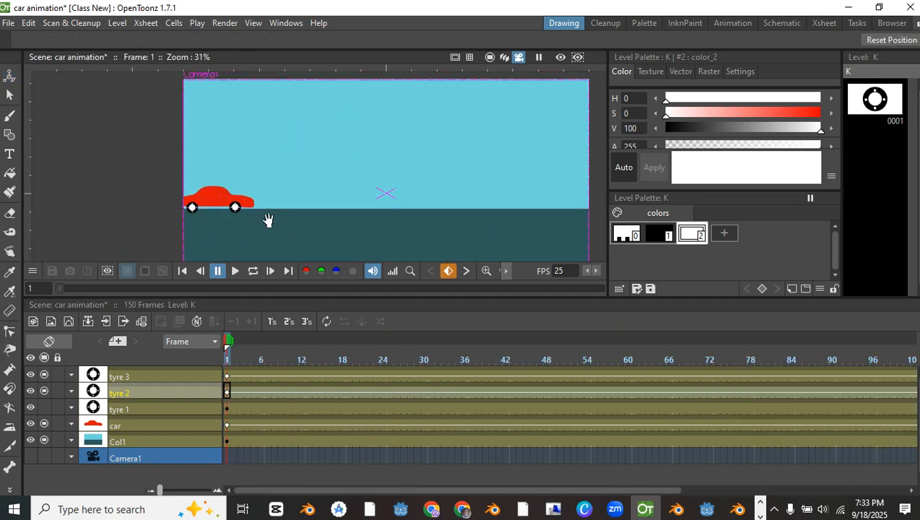
{"action": "left_click", "coordinate": [240, 270]}
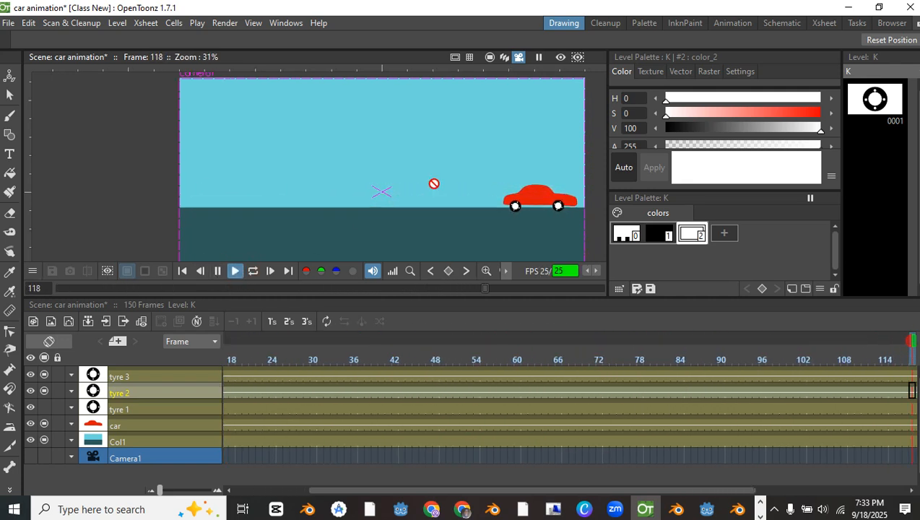
{"action": "left_click_drag", "start_coordinate": [529, 203], "coordinate": [362, 181]}
{"action": "scroll", "coordinate": [362, 180], "scroll_direction": "up", "scroll_amount": 1}
{"action": "left_click", "coordinate": [247, 274]}
{"action": "scroll", "coordinate": [113, 214], "scroll_direction": "up", "scroll_amount": 2}
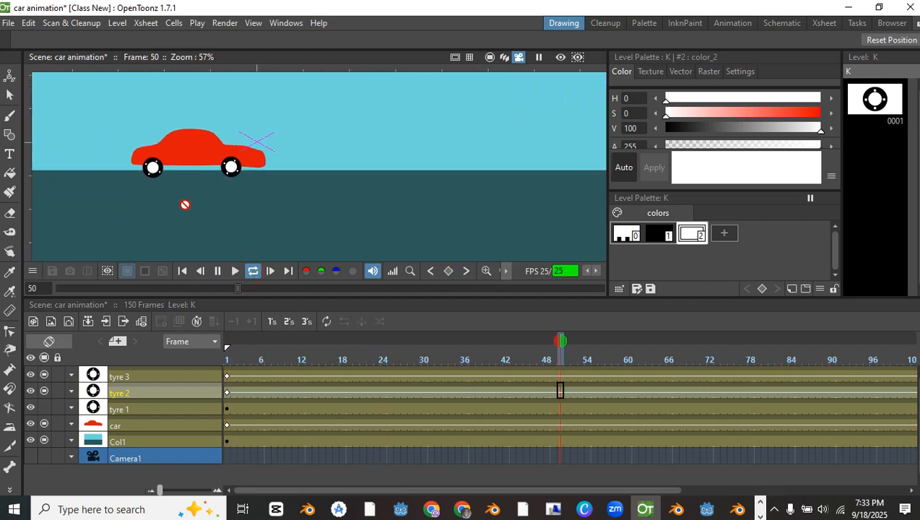
{"action": "left_click", "coordinate": [219, 271]}
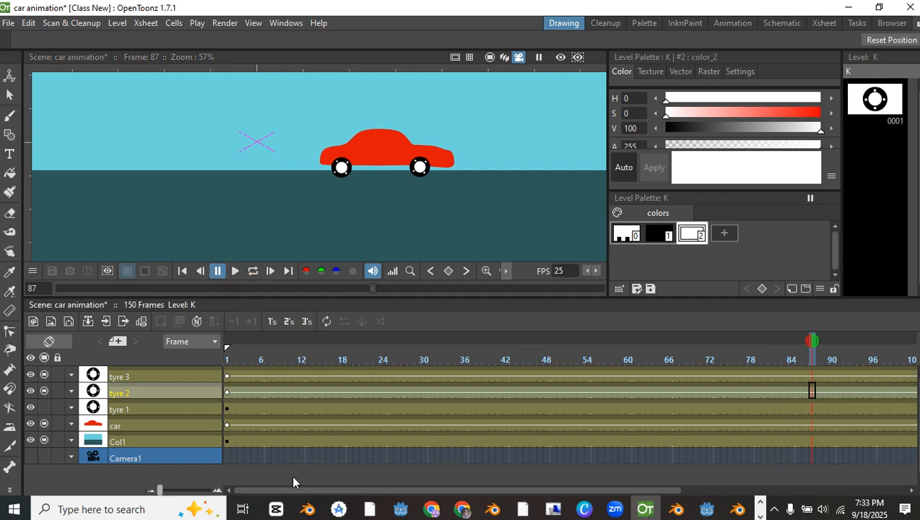
Go to frame 150 and set tyre 3's rotation to -1000° with the Animate tool
{"action": "left_click_drag", "start_coordinate": [298, 492], "coordinate": [554, 501]}
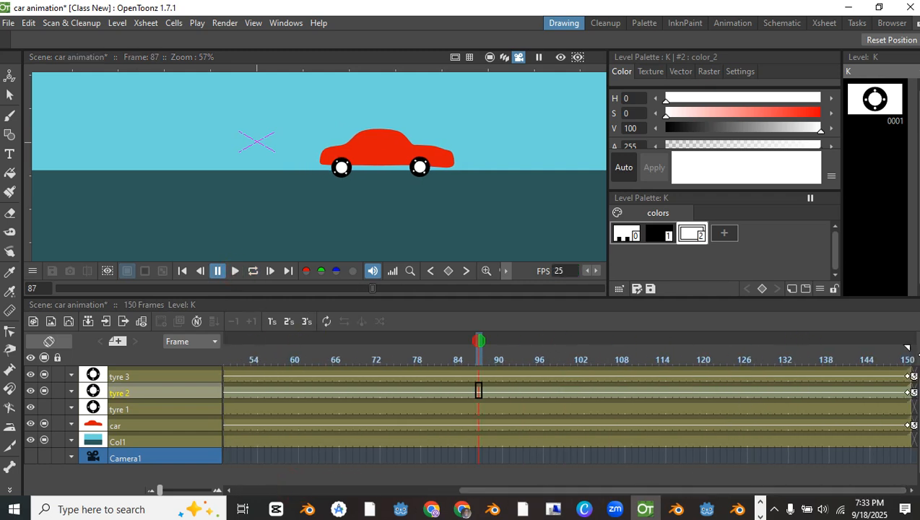
{"action": "left_click", "coordinate": [907, 351]}
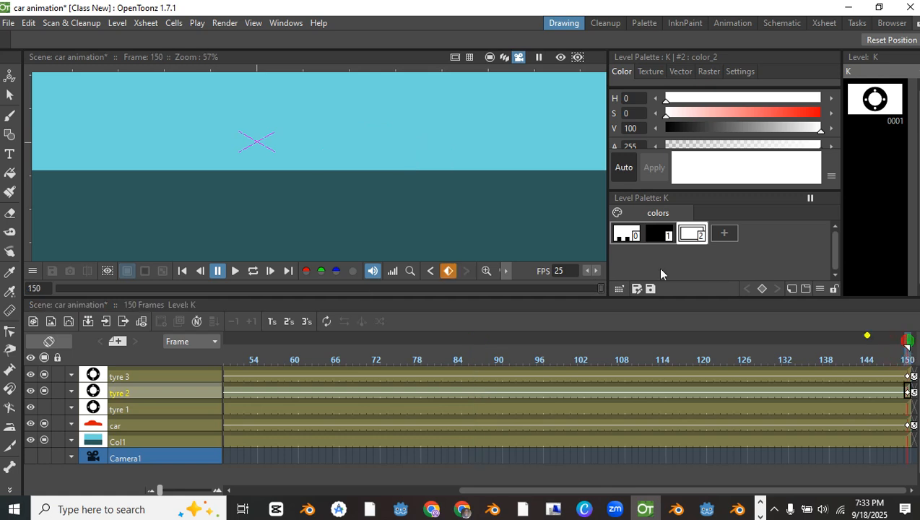
{"action": "scroll", "coordinate": [448, 216], "scroll_direction": "down", "scroll_amount": 4}
{"action": "scroll", "coordinate": [445, 191], "scroll_direction": "up", "scroll_amount": 1}
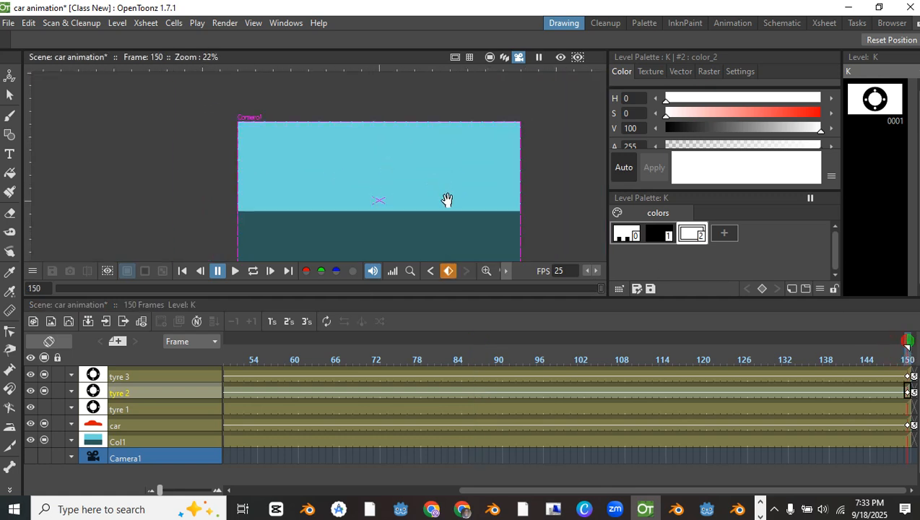
{"action": "left_click", "coordinate": [148, 375]}
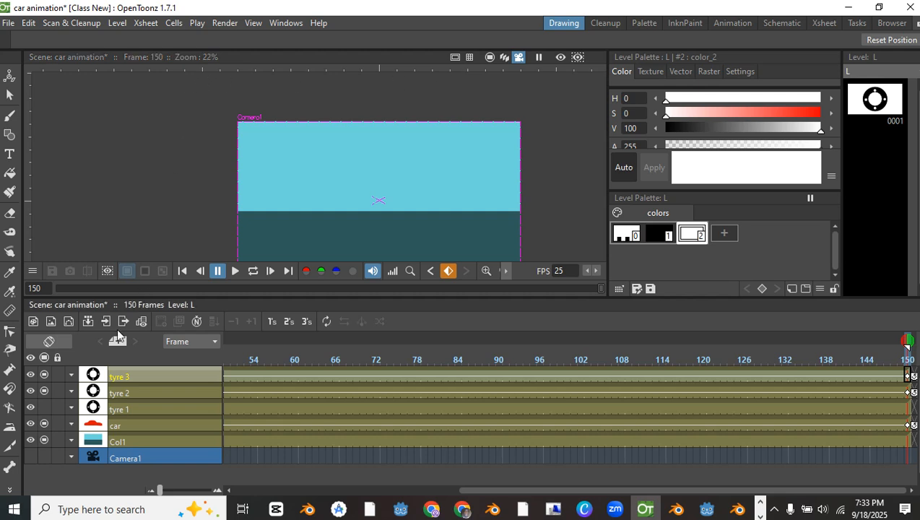
{"action": "left_click", "coordinate": [10, 75]}
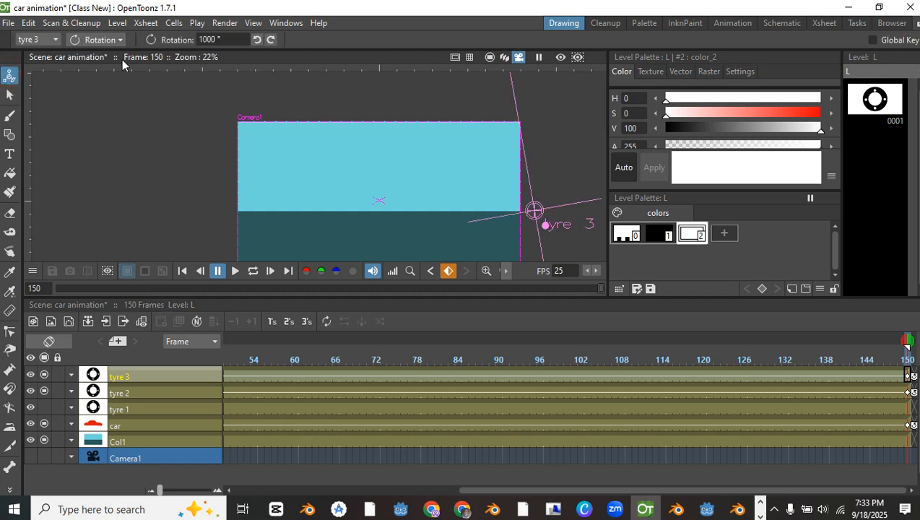
{"action": "left_click", "coordinate": [199, 41]}
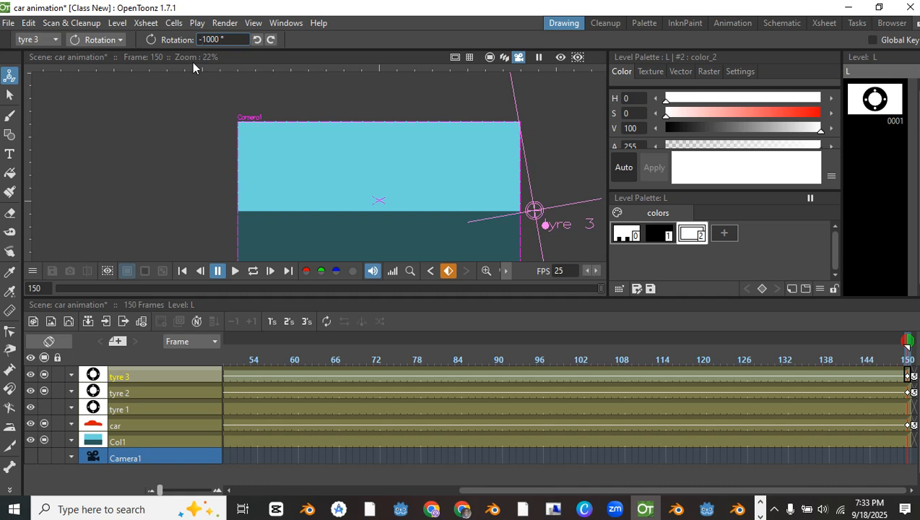
{"action": "key", "text": "Return"}
{"action": "key", "text": "space"}
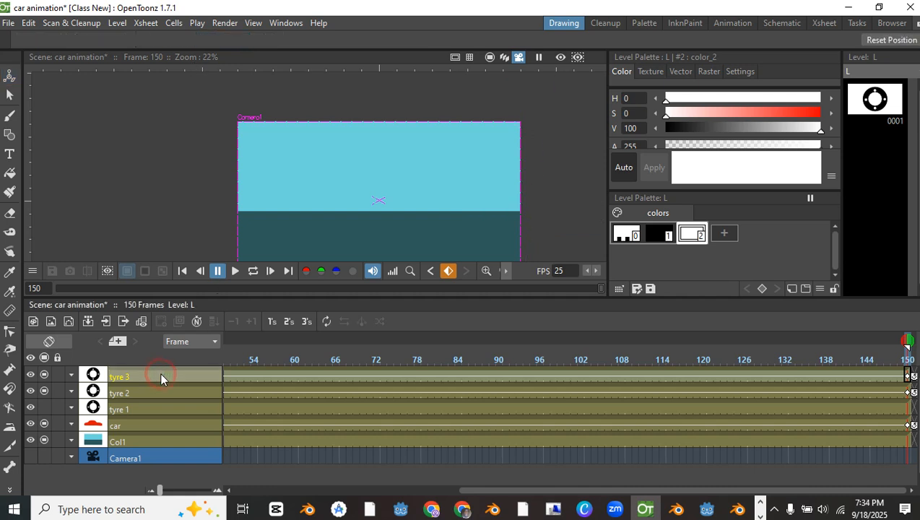
Set tyre 2's rotation to -1000° at frame 150 with the Animate tool
{"action": "left_click", "coordinate": [156, 393]}
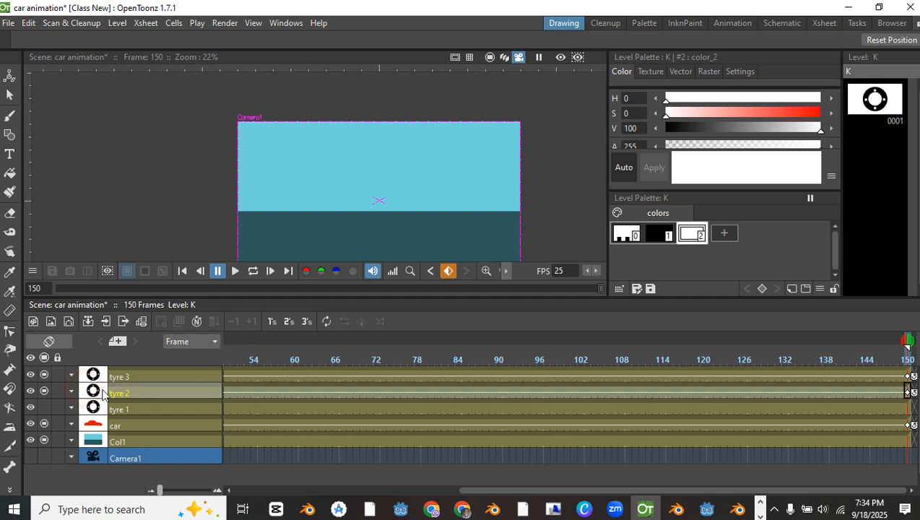
{"action": "left_click", "coordinate": [151, 378]}
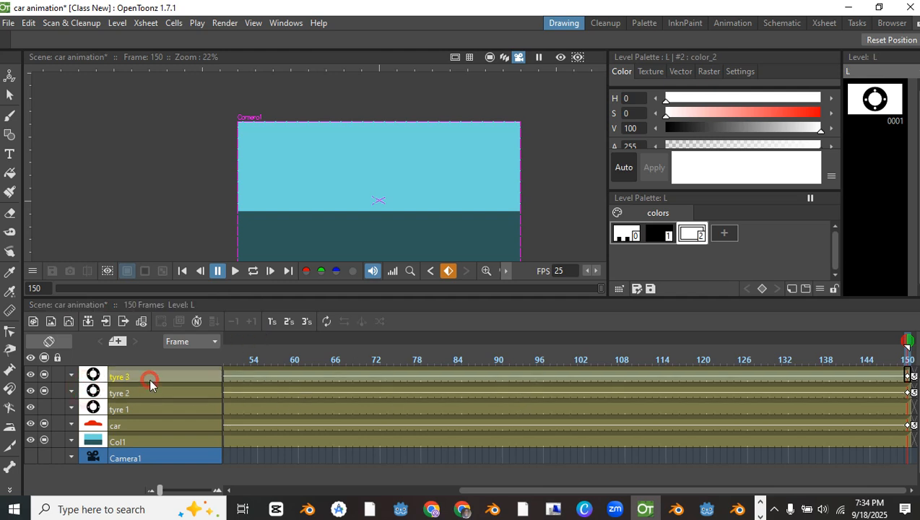
{"action": "left_click", "coordinate": [11, 75]}
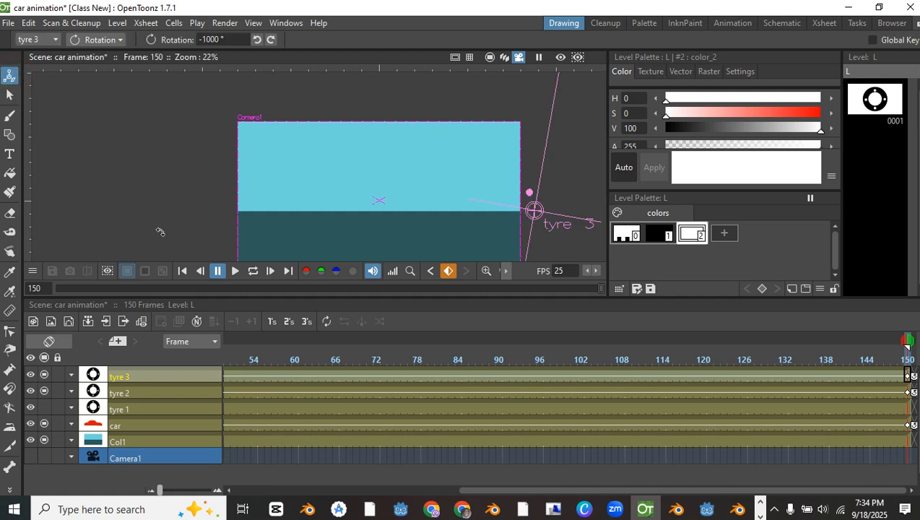
{"action": "left_click", "coordinate": [159, 390]}
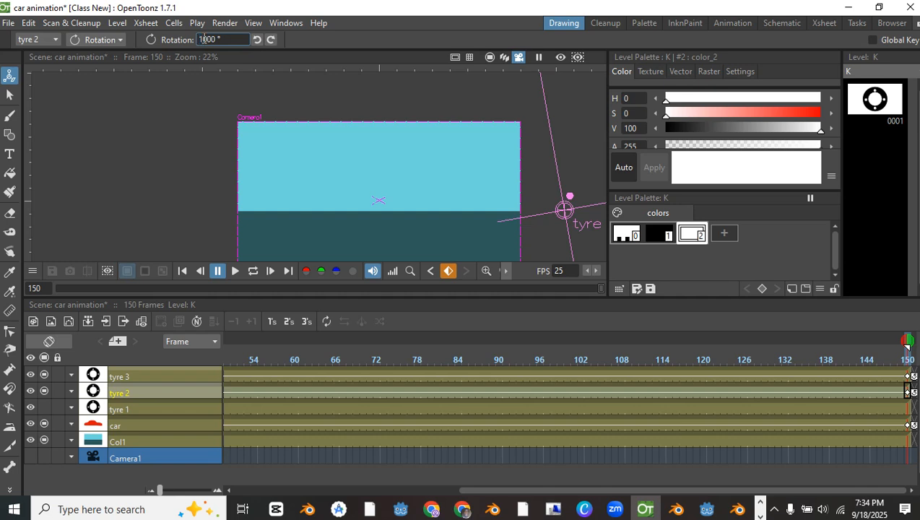
{"action": "type", "text": "-"}
{"action": "key", "text": "Return"}
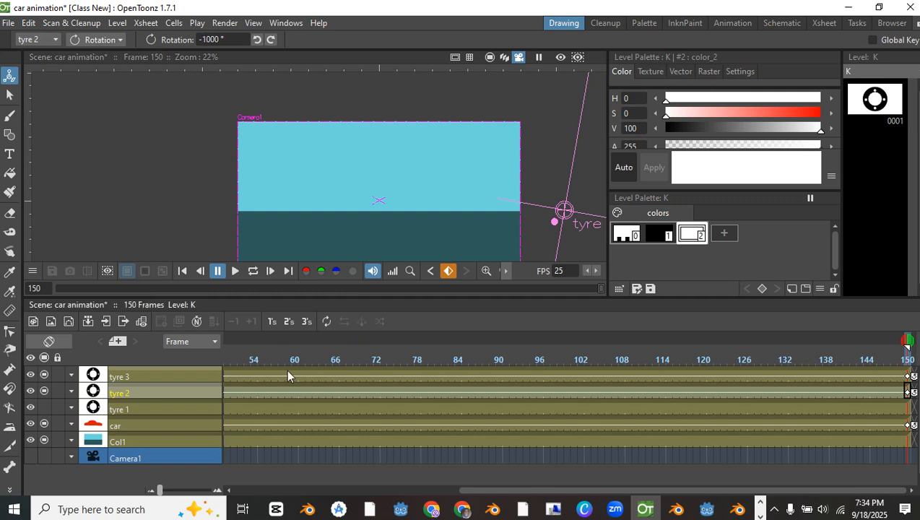
Return to frame 1, loop the animation to check how the tyres roll, and pause it
{"action": "left_click_drag", "start_coordinate": [468, 491], "coordinate": [214, 481]}
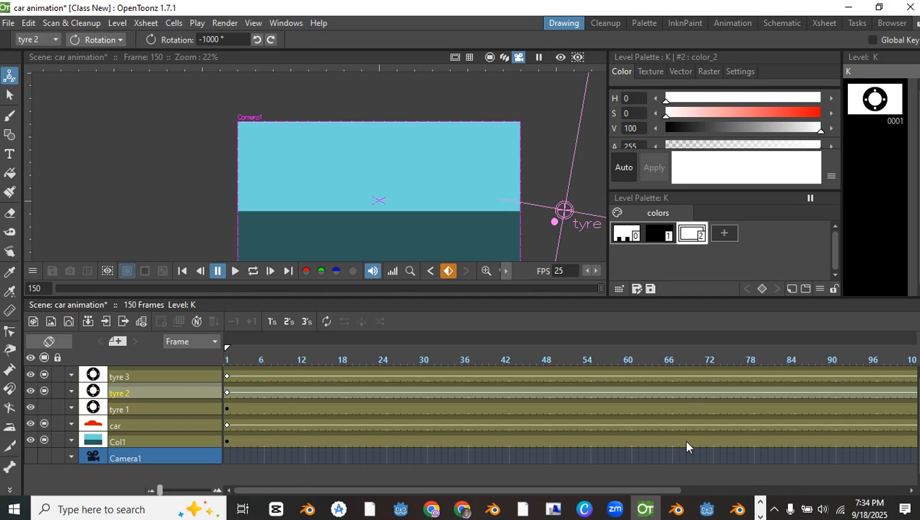
{"action": "left_click_drag", "start_coordinate": [639, 491], "coordinate": [866, 491]}
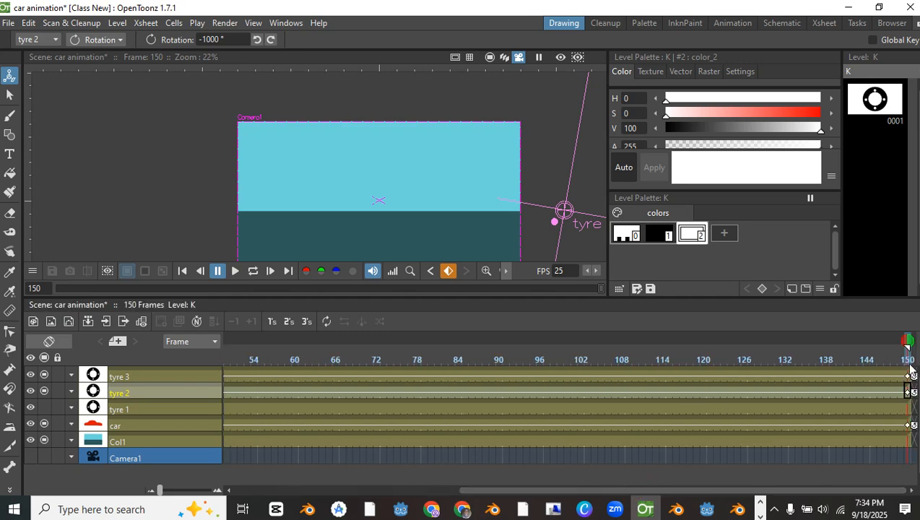
{"action": "left_click_drag", "start_coordinate": [908, 346], "coordinate": [3, 352]}
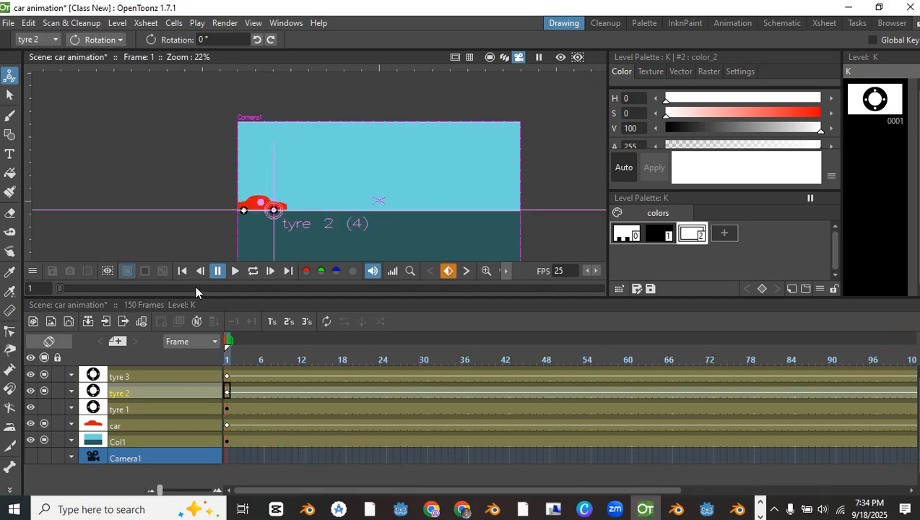
{"action": "left_click", "coordinate": [250, 274]}
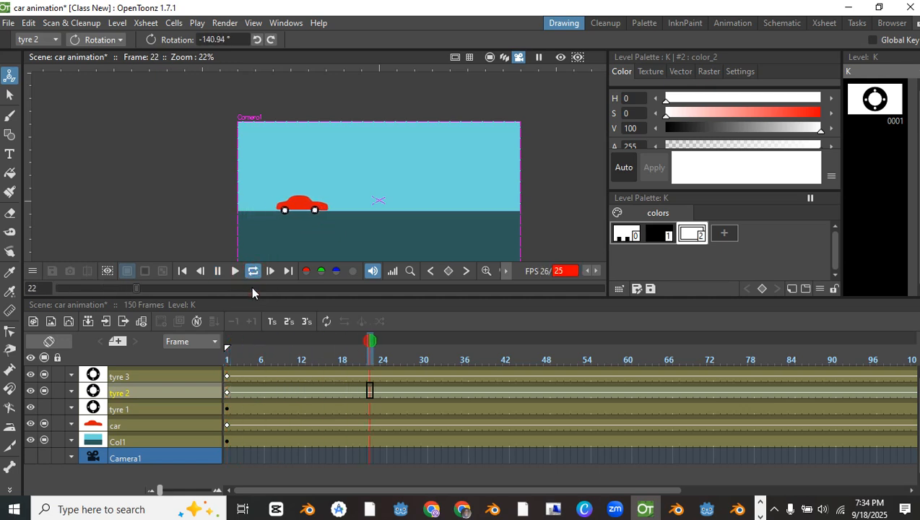
{"action": "scroll", "coordinate": [531, 195], "scroll_direction": "up", "scroll_amount": 2}
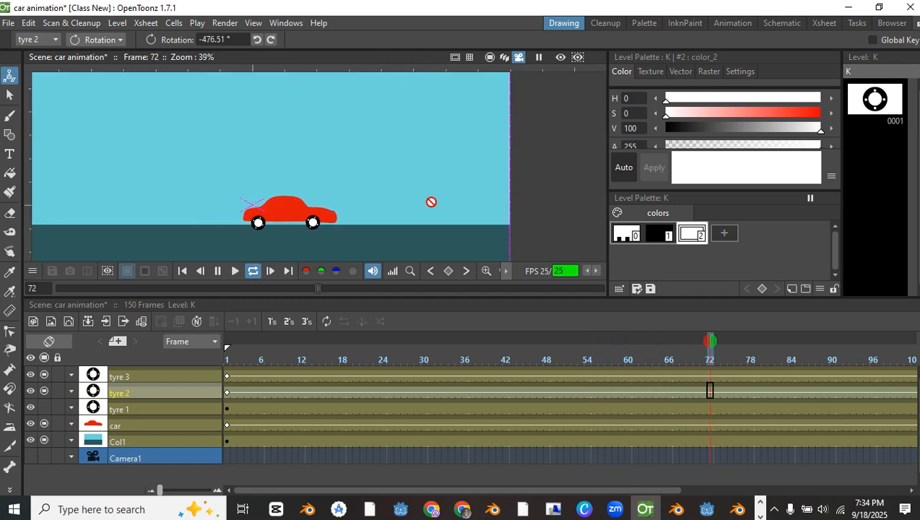
{"action": "scroll", "coordinate": [441, 206], "scroll_direction": "down", "scroll_amount": 1}
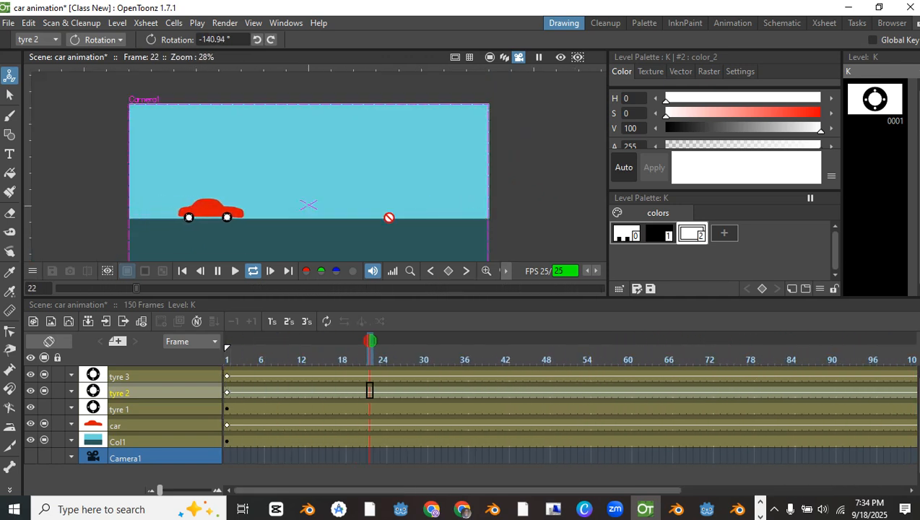
{"action": "scroll", "coordinate": [434, 216], "scroll_direction": "up", "scroll_amount": 2}
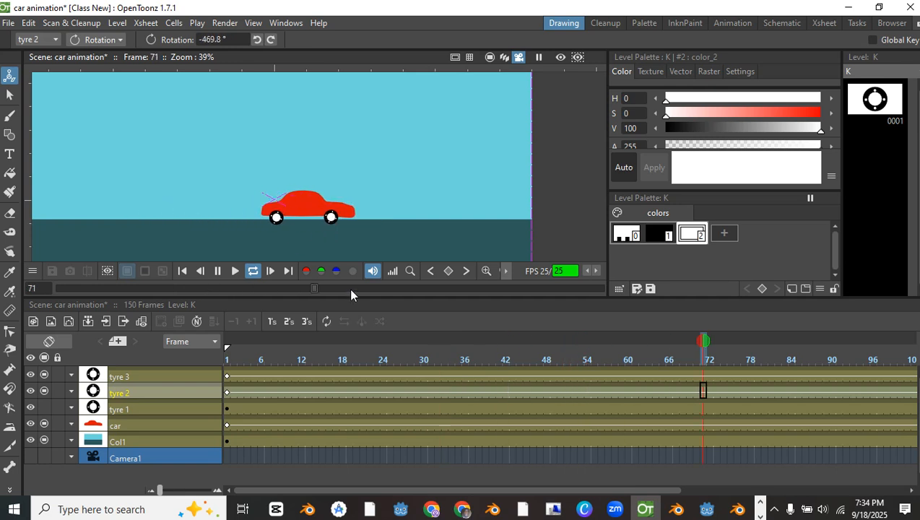
{"action": "left_click", "coordinate": [217, 271]}
At frame 150, set the rotation of tyre 3 and tyre 2 to -2000° each
{"action": "left_click_drag", "start_coordinate": [571, 492], "coordinate": [773, 493]}
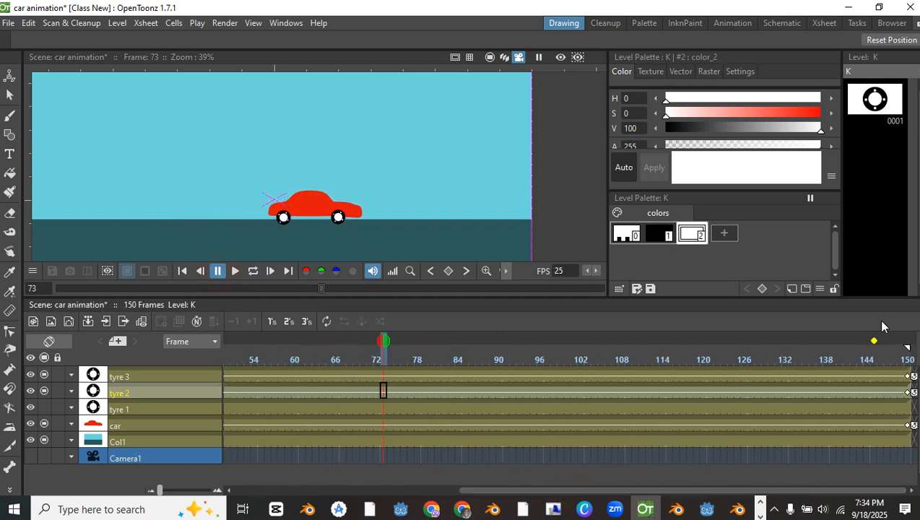
{"action": "left_click", "coordinate": [902, 357]}
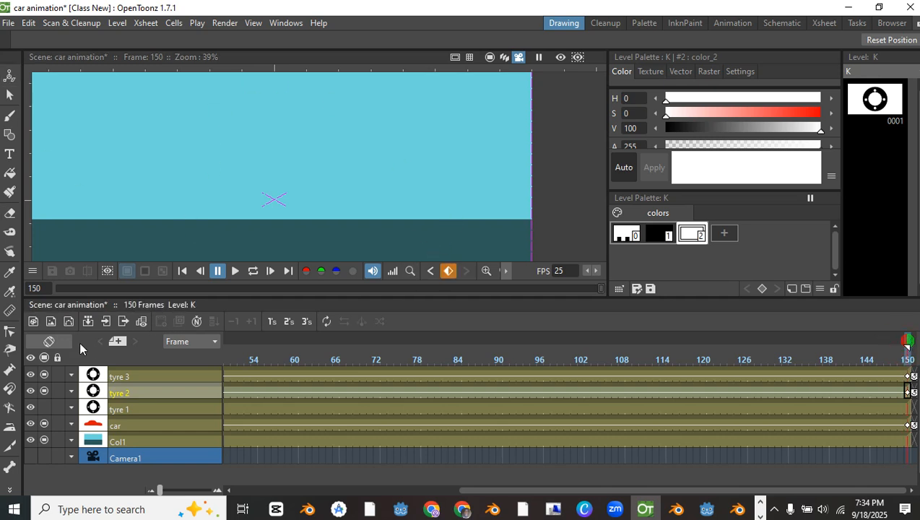
{"action": "left_click", "coordinate": [122, 377]}
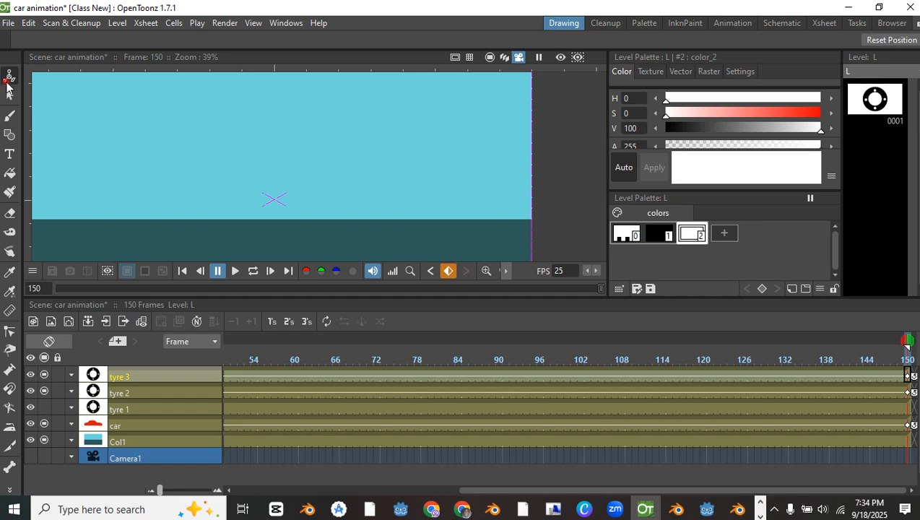
{"action": "left_click", "coordinate": [10, 76]}
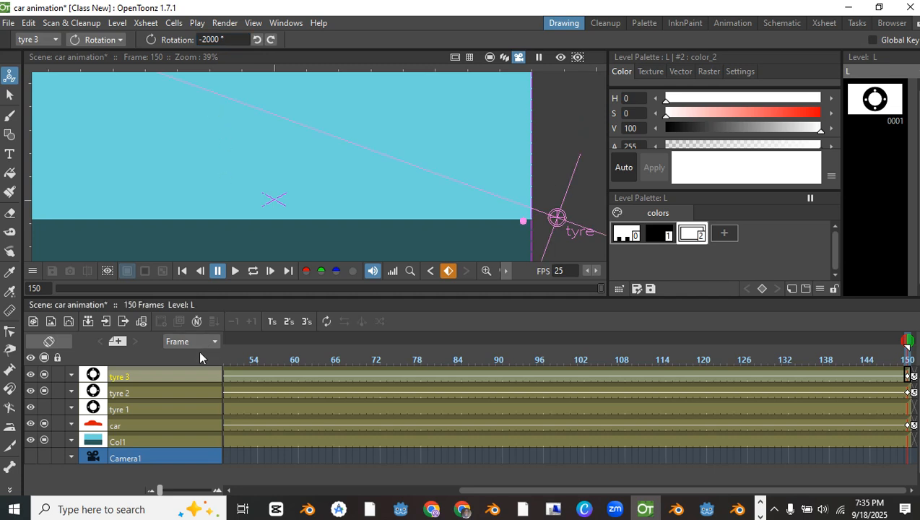
{"action": "left_click", "coordinate": [171, 390]}
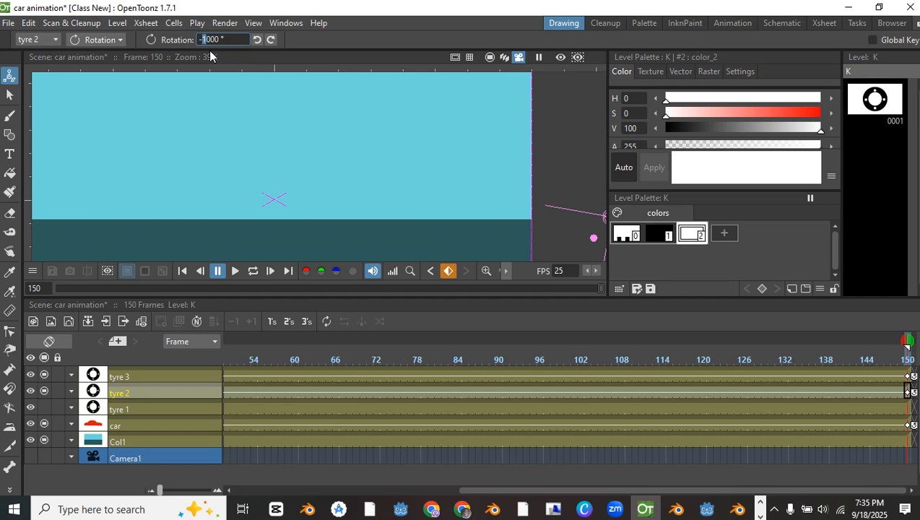
{"action": "key", "text": "Return"}
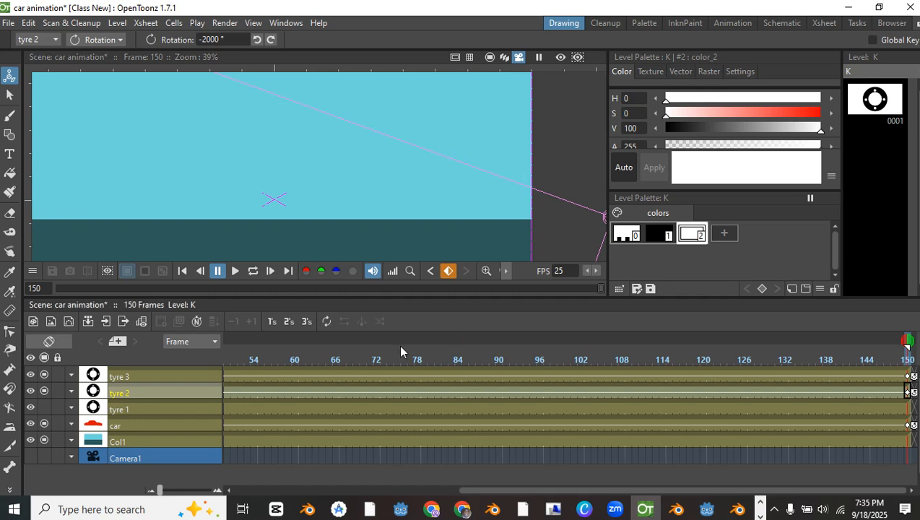
Play the car animation in a loop to review the tyre rotation across the whole camera frame
{"action": "left_click", "coordinate": [236, 272]}
{"action": "left_click", "coordinate": [253, 272]}
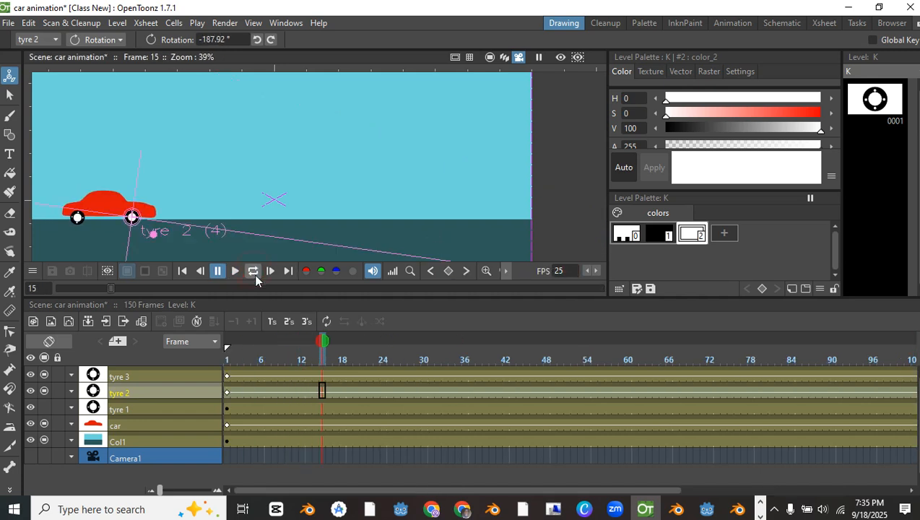
{"action": "left_click", "coordinate": [246, 273]}
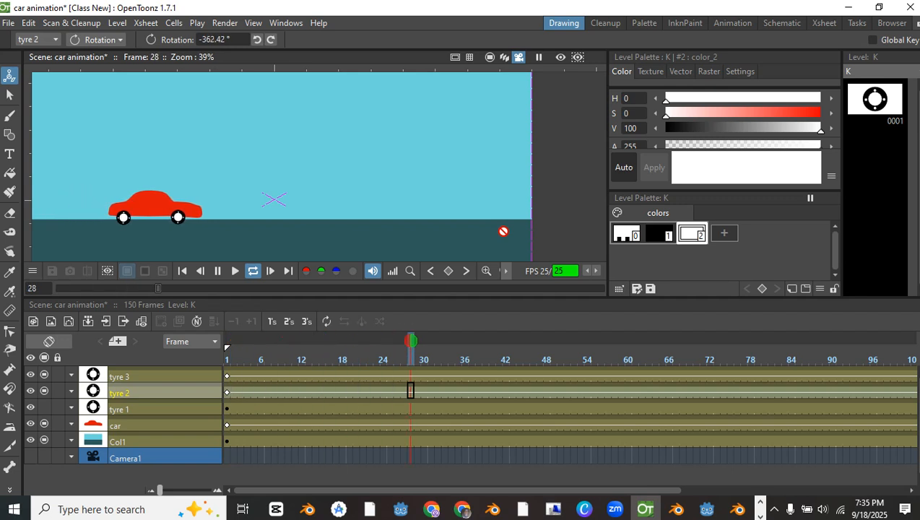
{"action": "scroll", "coordinate": [504, 231], "scroll_direction": "down", "scroll_amount": 2}
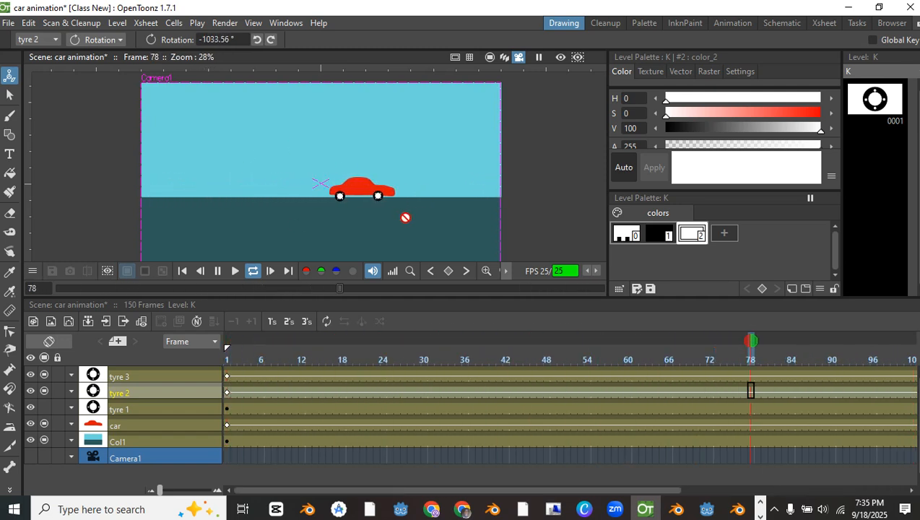
{"action": "scroll", "coordinate": [454, 207], "scroll_direction": "down", "scroll_amount": 2}
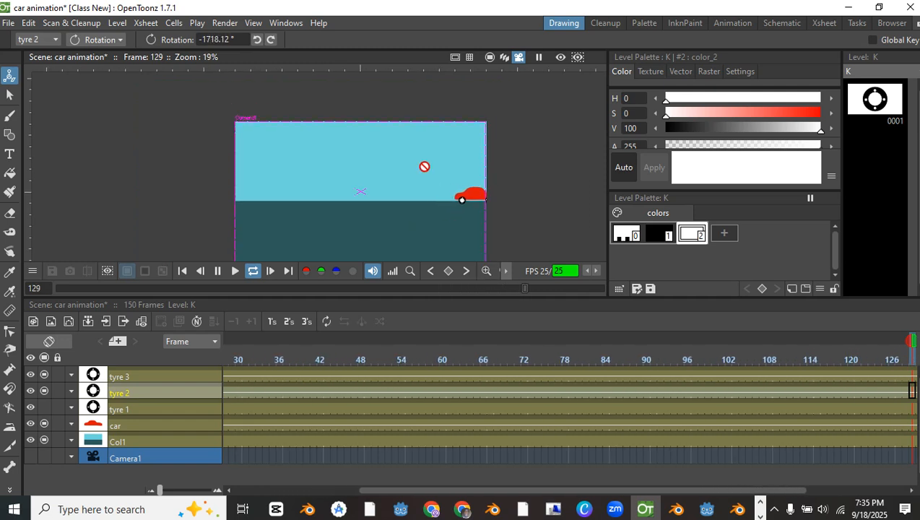